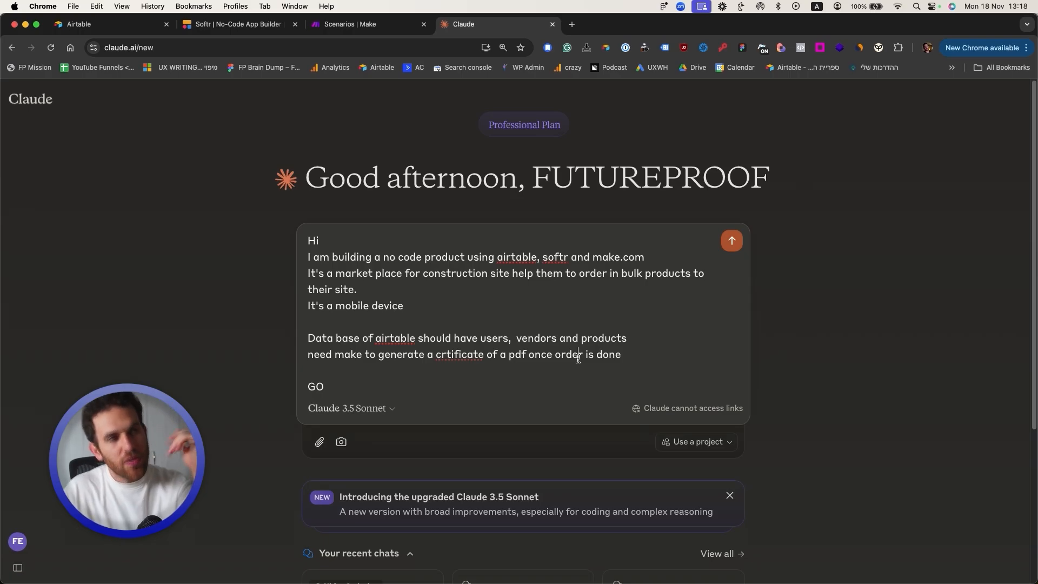
Step: Send the construction marketplace prompt and review Claude's plan and user-flow diagram
key("shift+Return")
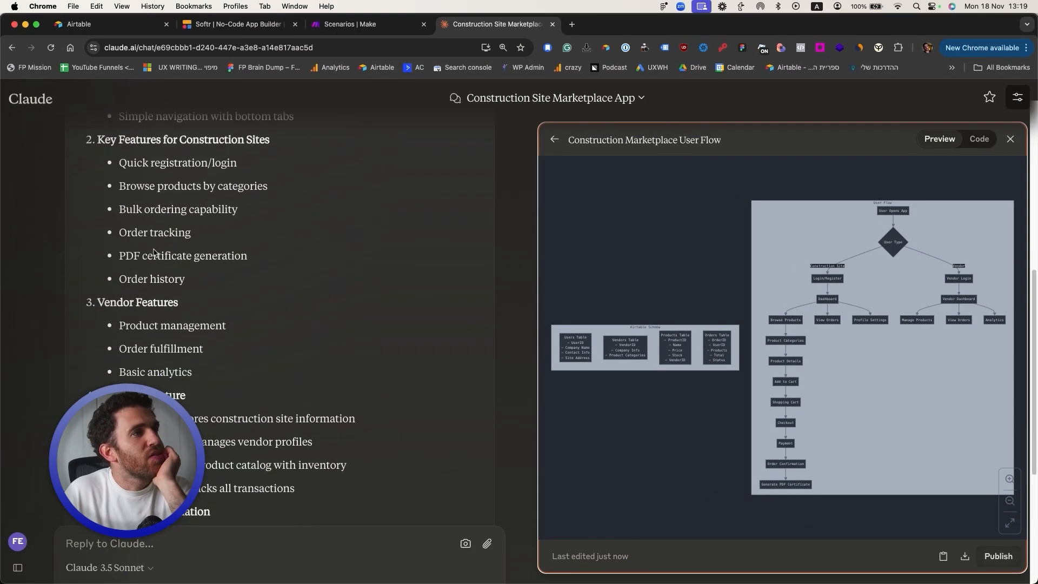
scroll(154, 253, "down", 2)
scroll(200, 291, "down", 5)
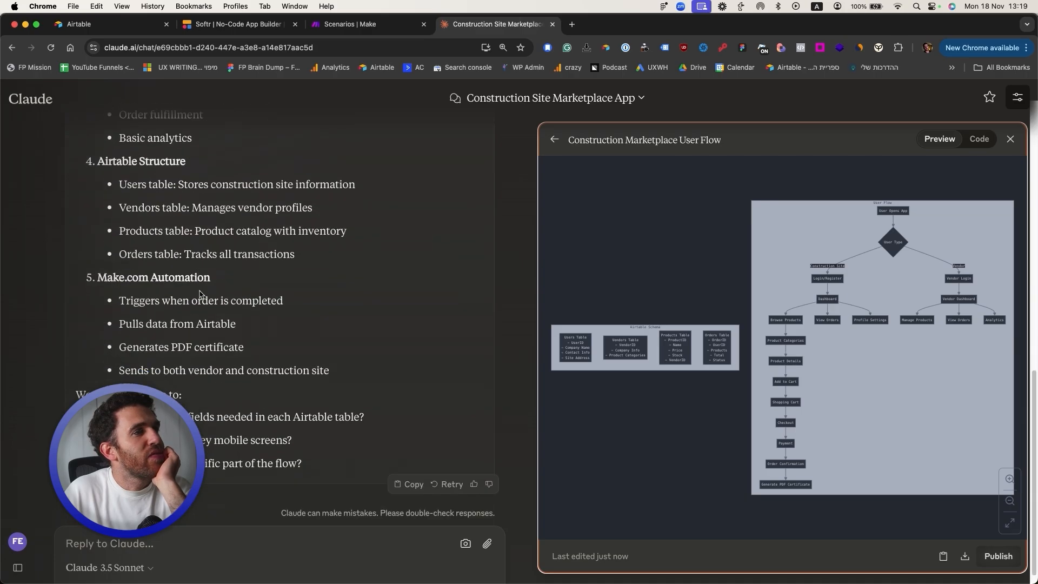
scroll(205, 302, "down", 1)
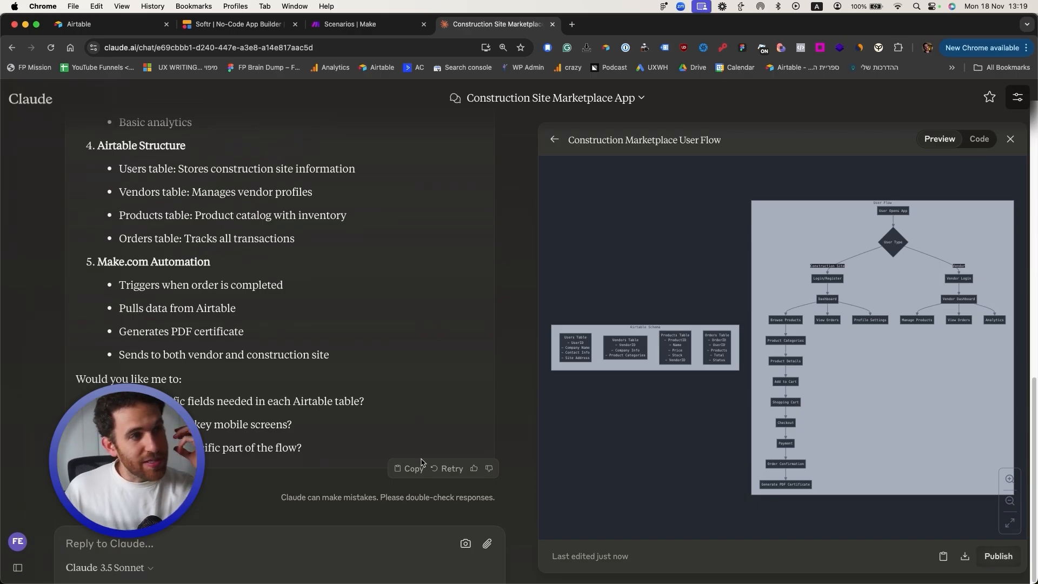
Step: Ask Claude to generate a document covering the full tech stack and user flow stack
left_click(248, 534)
type("generate a")
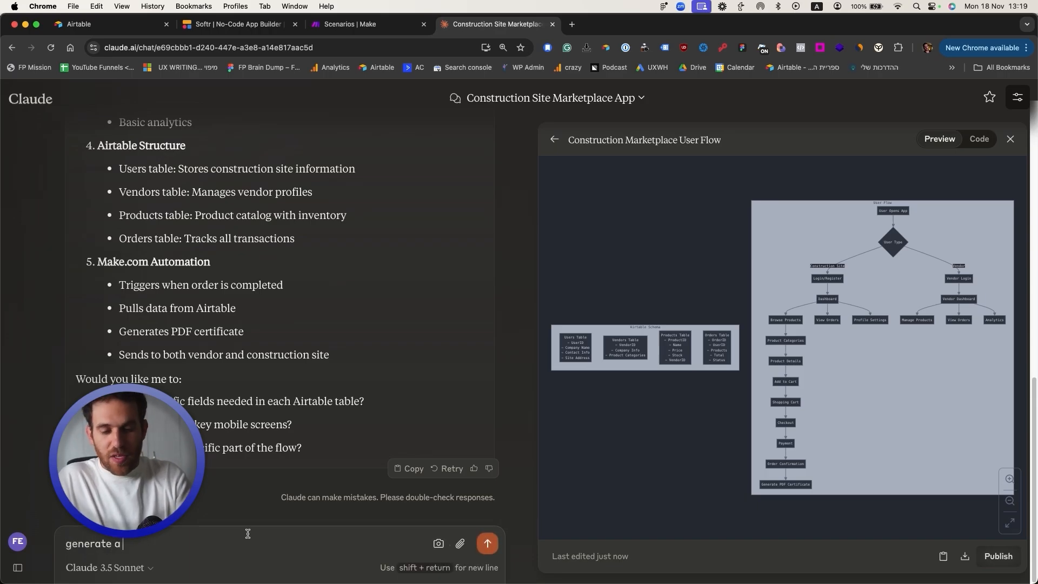
type(" document that would be the full tech stack and user flow stack")
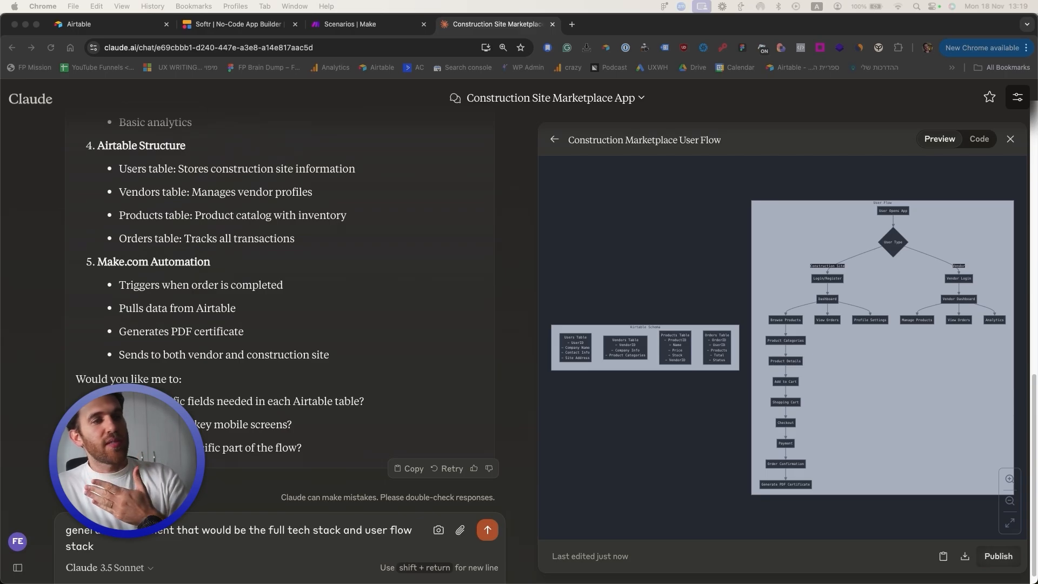
left_click(489, 535)
left_click(488, 532)
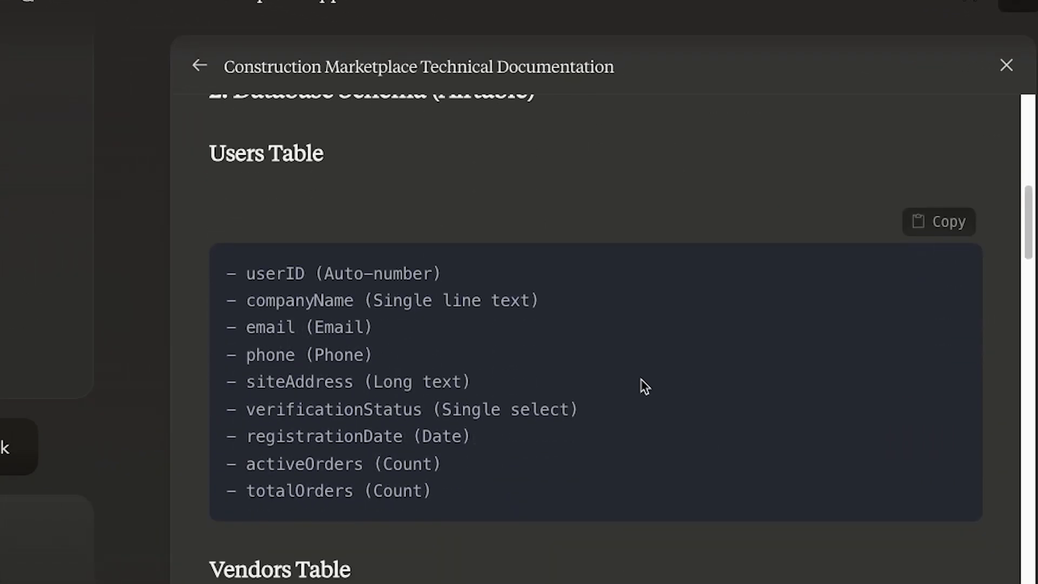
Step: Review the Construction Marketplace Technical Documentation, then go to the Airtable home page
scroll(643, 386, "down", 8)
scroll(643, 387, "up", 12)
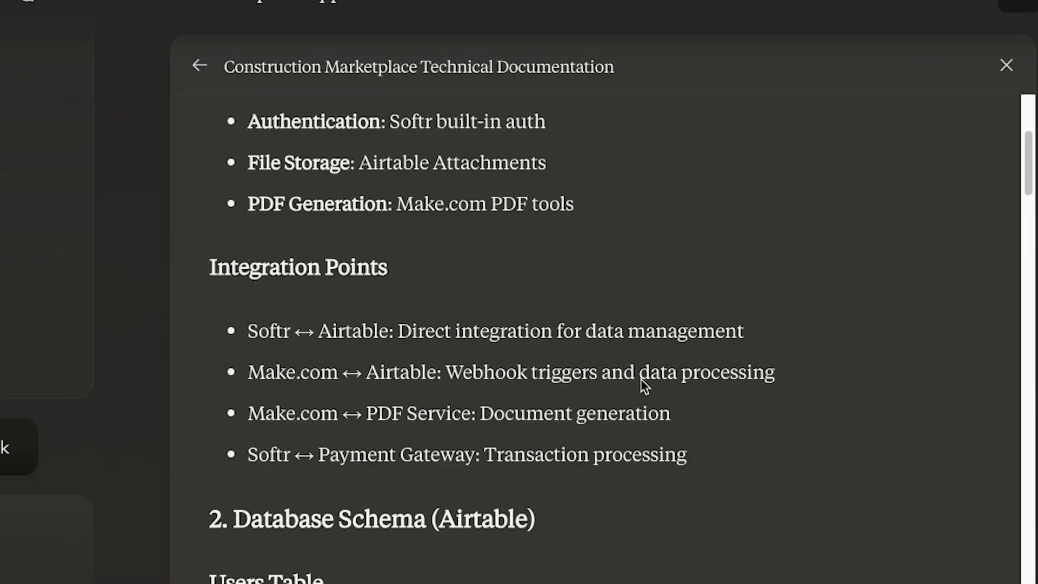
scroll(643, 386, "down", 5)
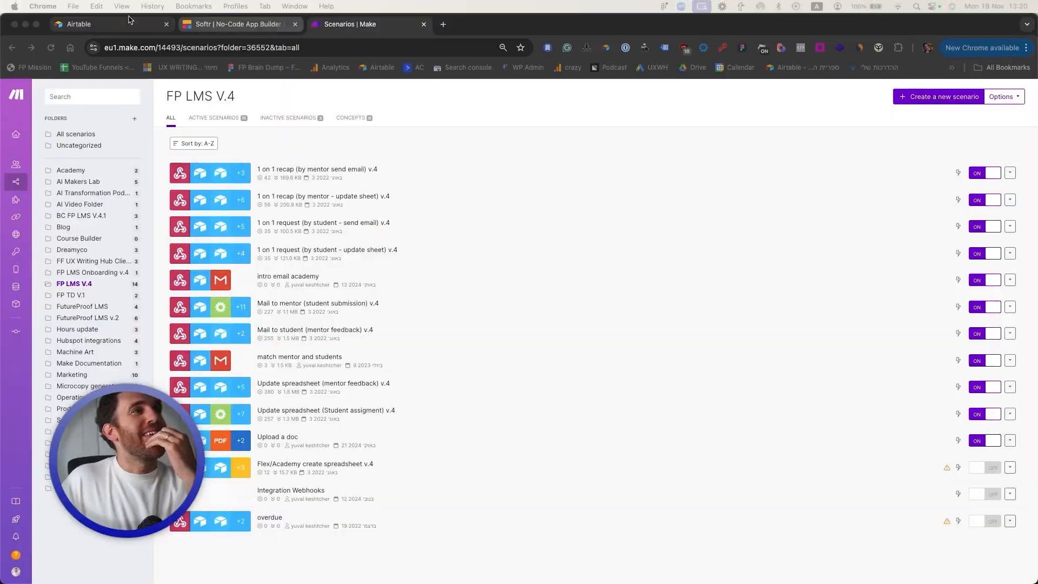
left_click(120, 24)
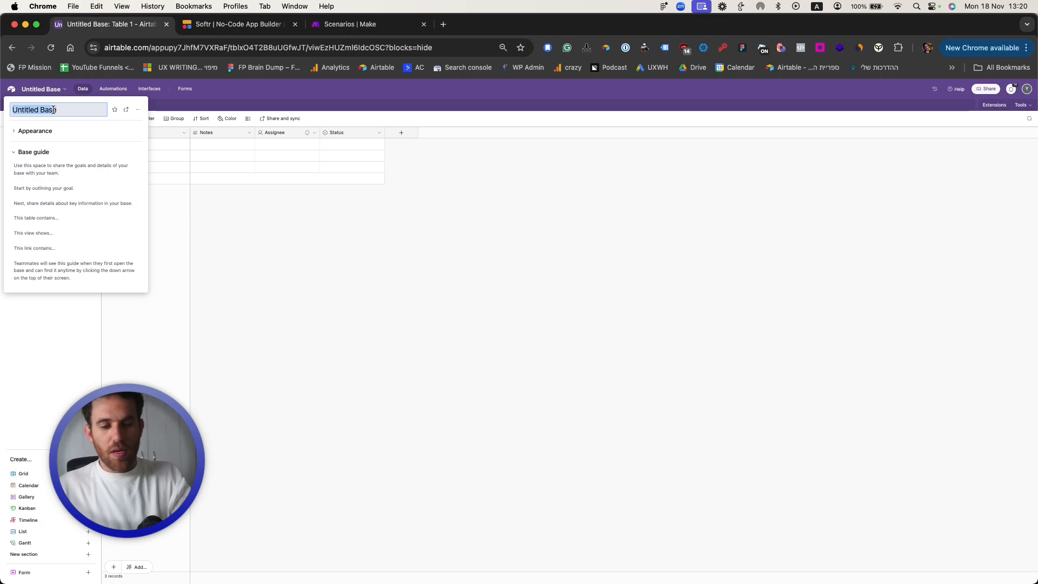
Step: Name the new base 'ConsTruction Marketplace'
type("ConsTruction Marketplace")
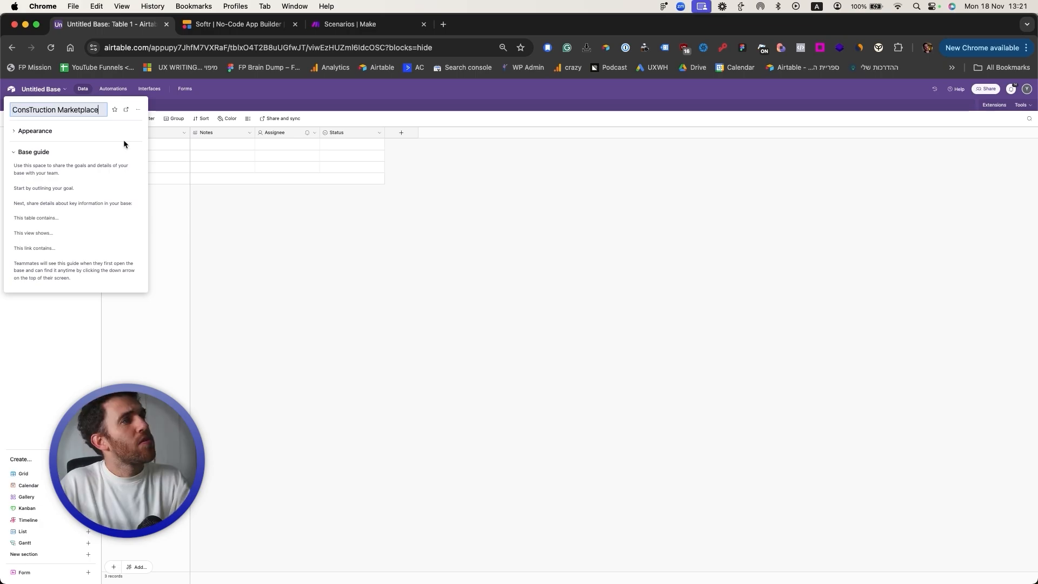
left_click(319, 259)
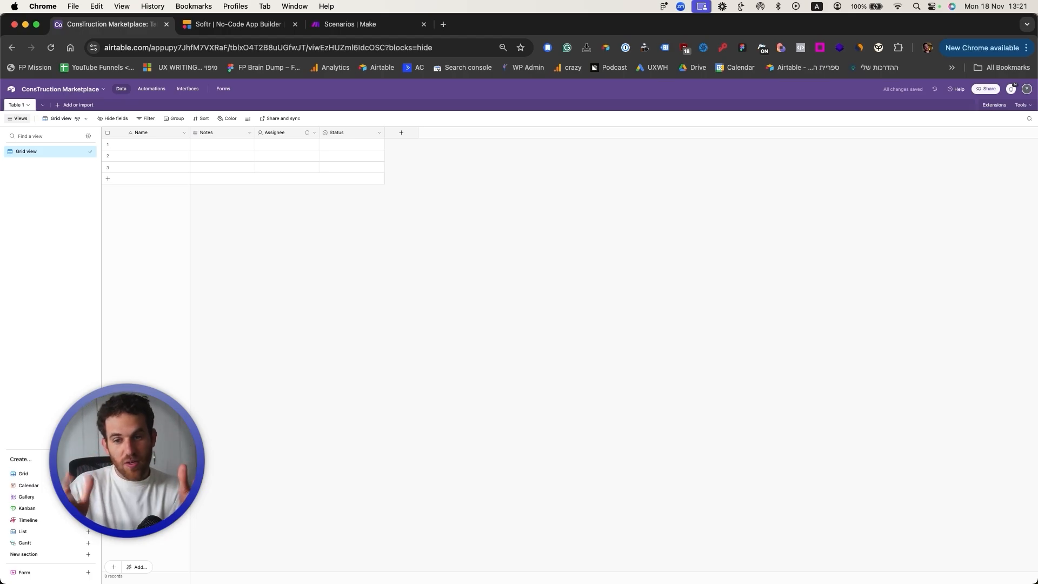
left_click_drag(1037, 346, 700, 345)
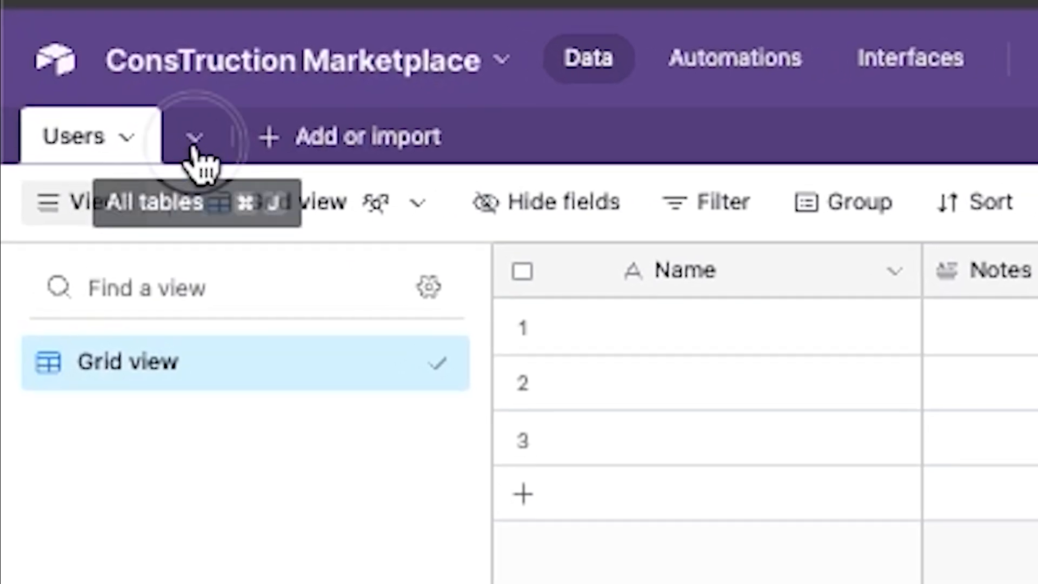
Step: Add a blank table named Vendors
left_click(62, 110)
mouse_move(310, 388)
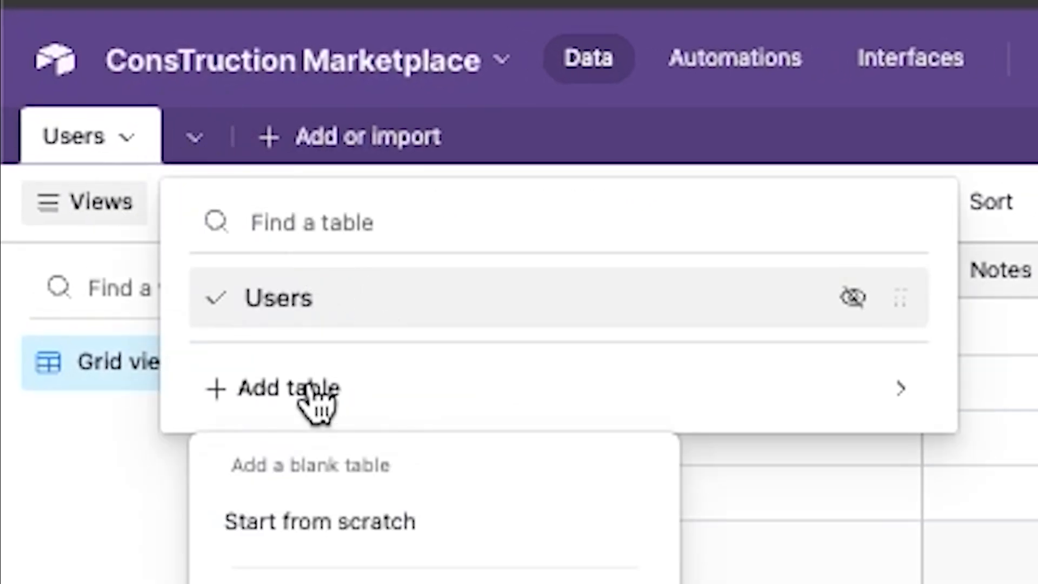
left_click(343, 505)
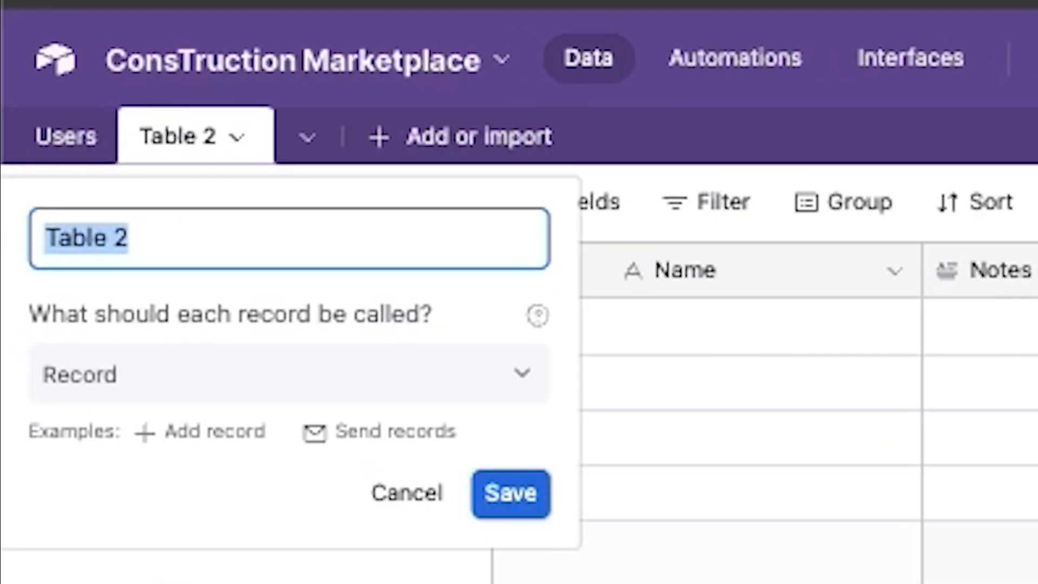
type("Vendors")
key("Return")
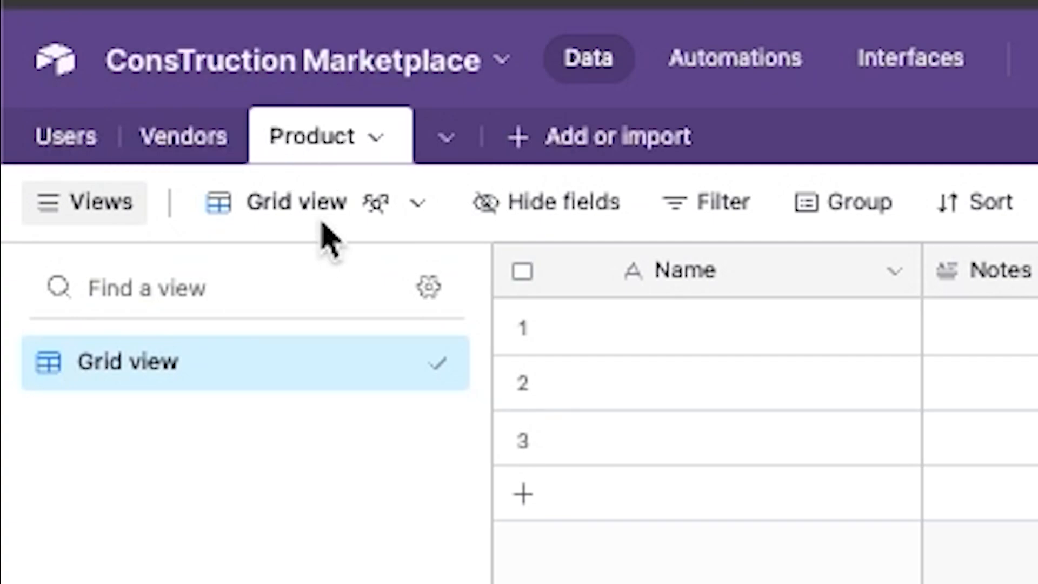
Step: Return to the Users table and select its first Name cell
left_click(447, 142)
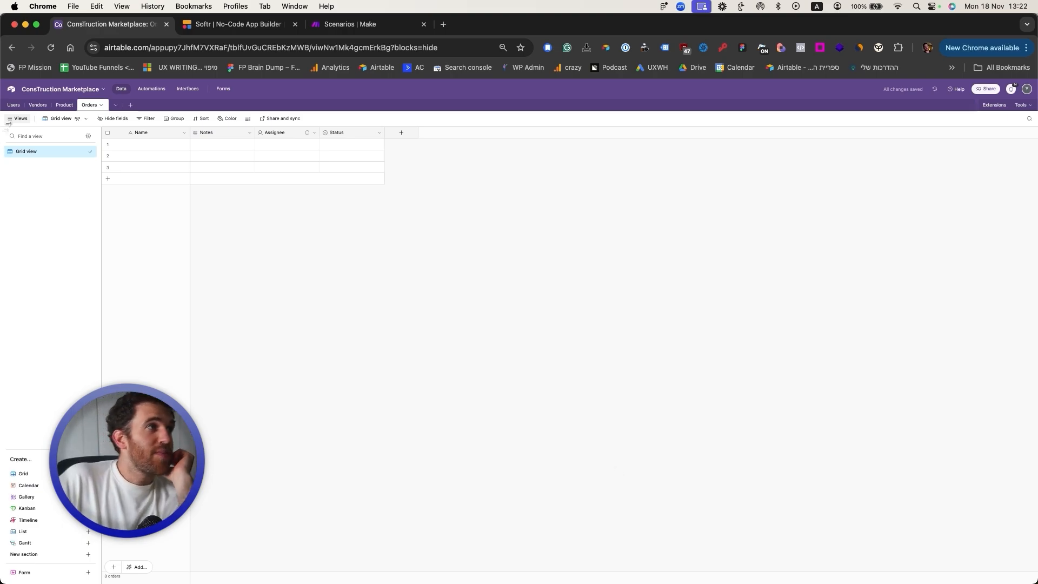
left_click(14, 105)
left_click(152, 149)
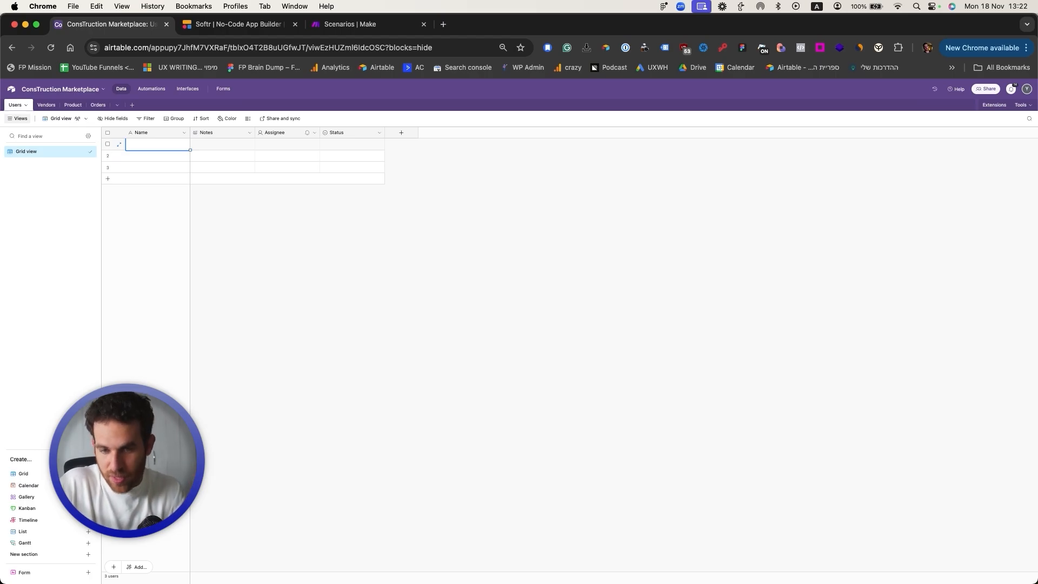
Step: Scroll Claude's documentation to the Vendors Table fields, marking the Categories field type
left_click_drag(702, 581, 481, 163)
scroll(669, 395, "down", 2)
scroll(669, 395, "up", 2)
scroll(669, 396, "down", 1)
left_click_drag(551, 344, 634, 415)
scroll(617, 458, "down", 1)
scroll(617, 459, "down", 5)
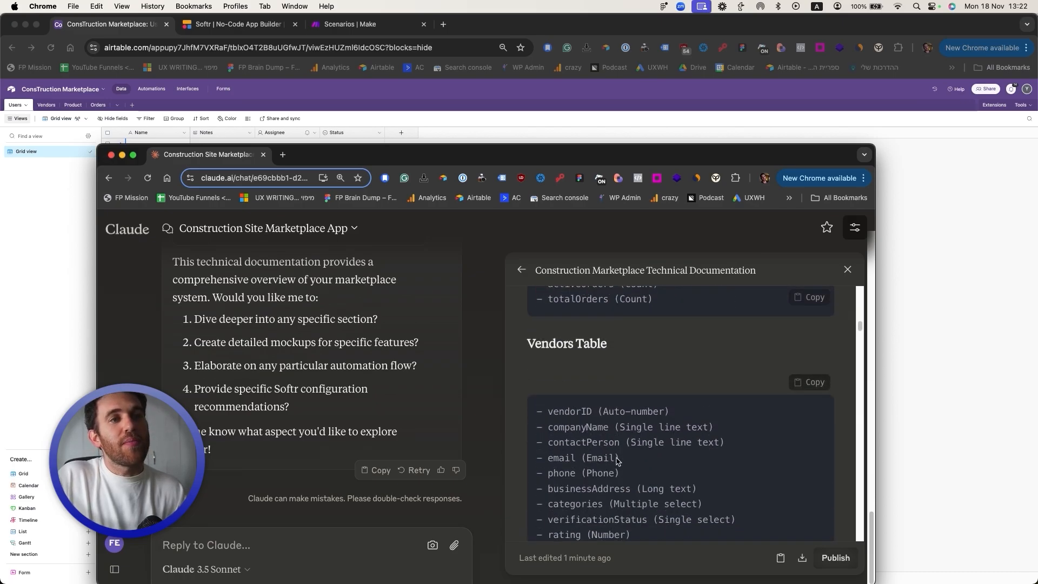
scroll(606, 427, "down", 4)
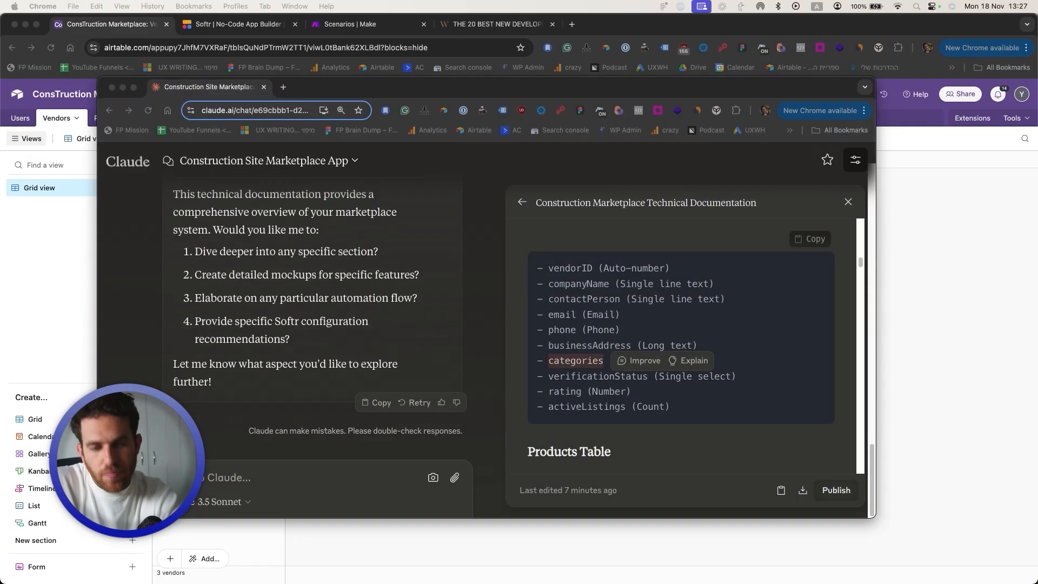
scroll(681, 335, "down", 1)
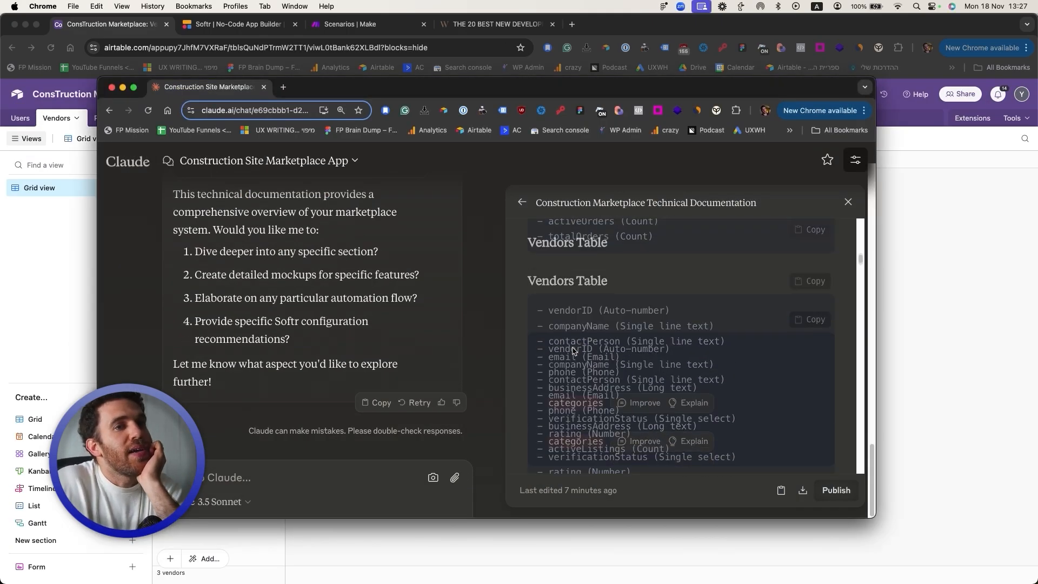
left_click(582, 332)
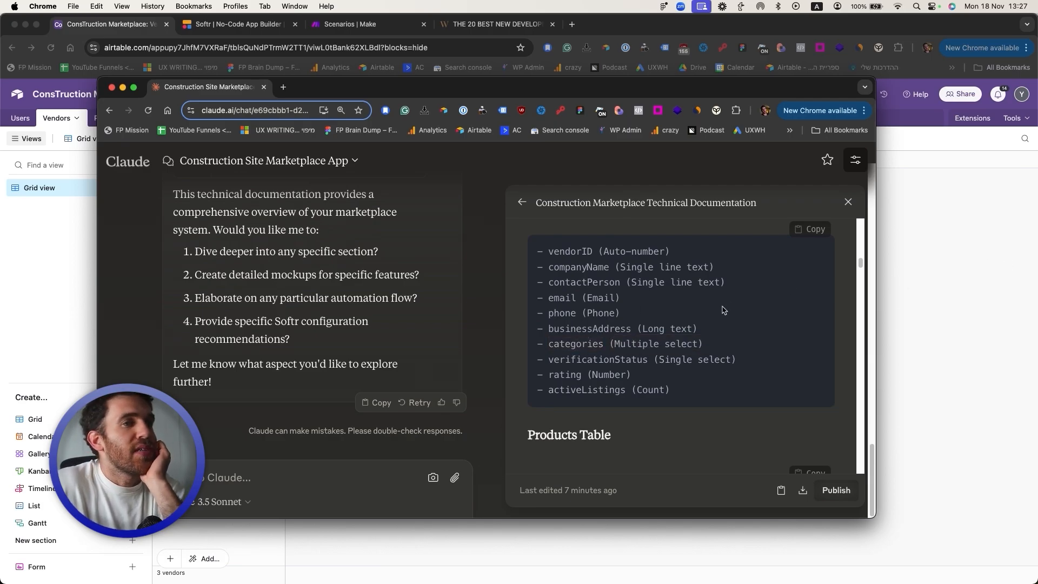
left_click_drag(570, 345, 658, 346)
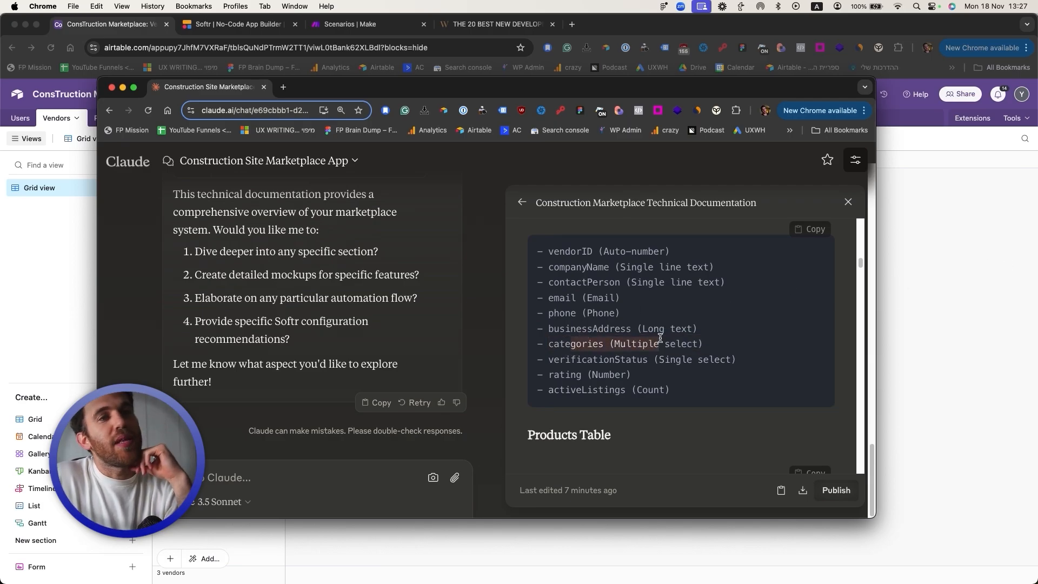
scroll(642, 355, "down", 1)
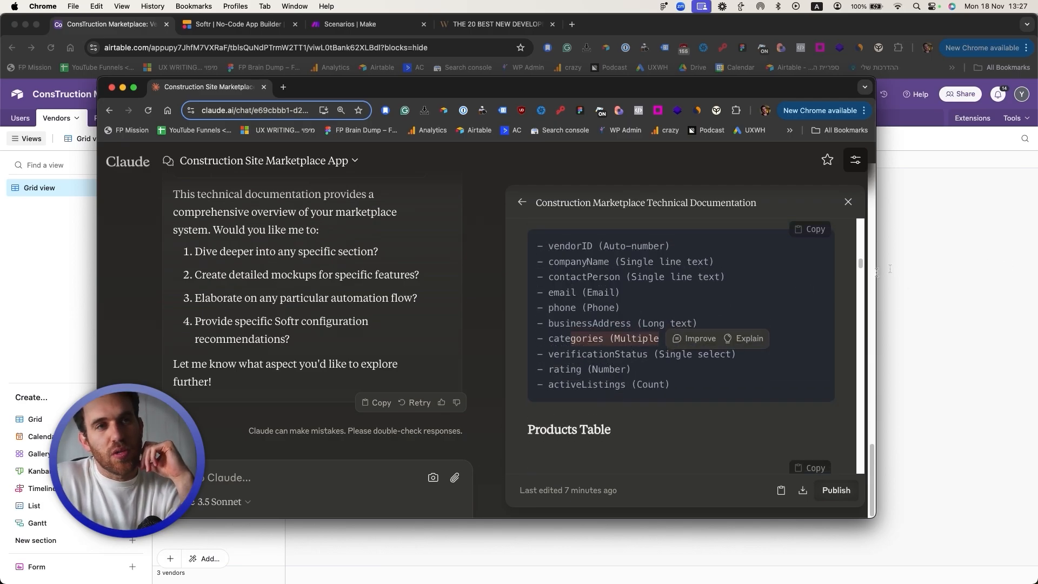
Step: In Airtable, set up the Vendors Categories multiple-select field and add its first option
left_click(905, 265)
left_click(766, 214)
left_click(553, 347)
left_click(529, 302)
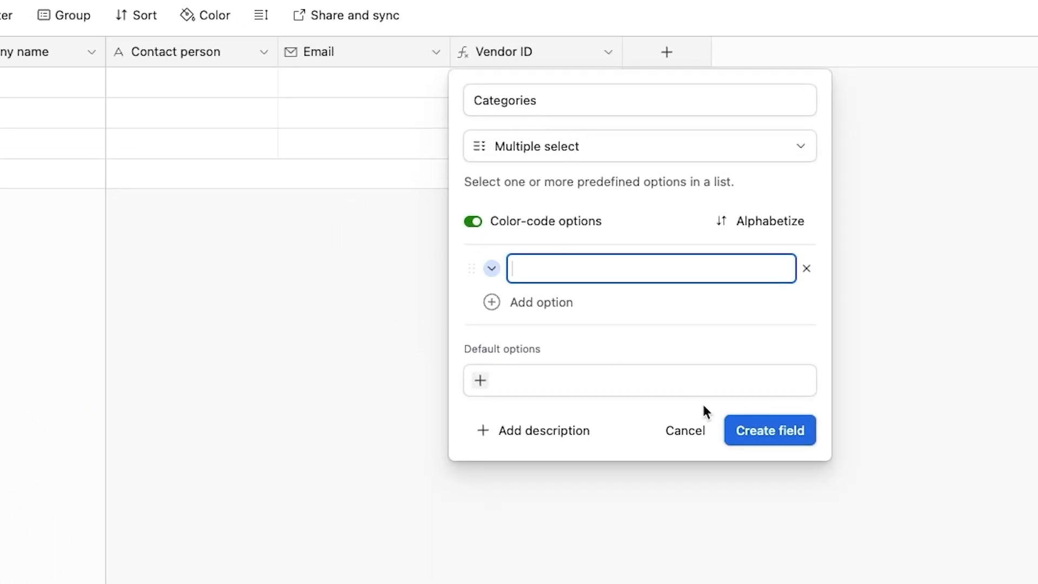
Step: Create the Categories field and save Vendor ID as a RECORD_ID() formula field
left_click(778, 436)
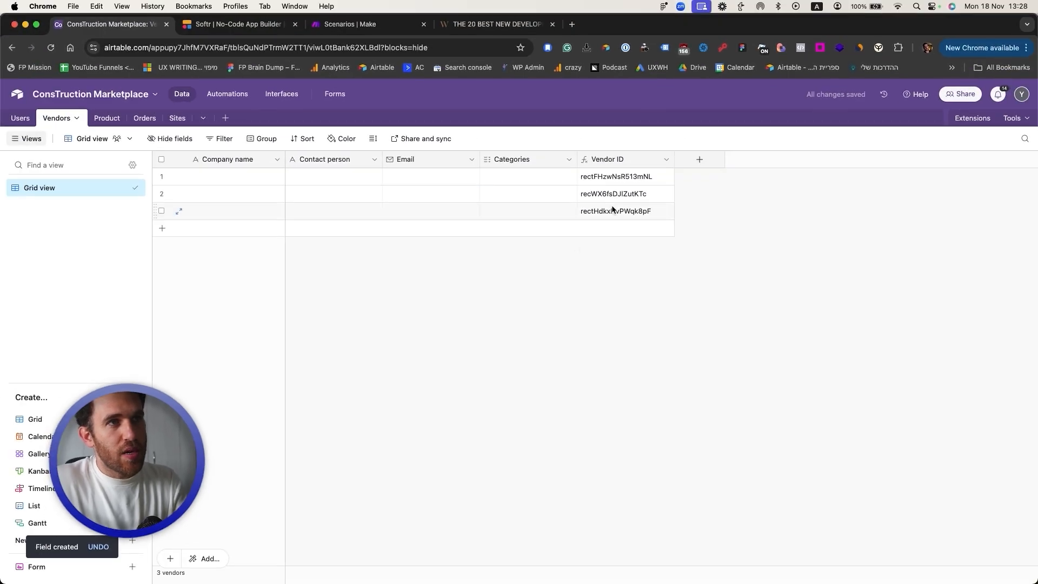
double_click(614, 160)
double_click(579, 187)
left_click(612, 187)
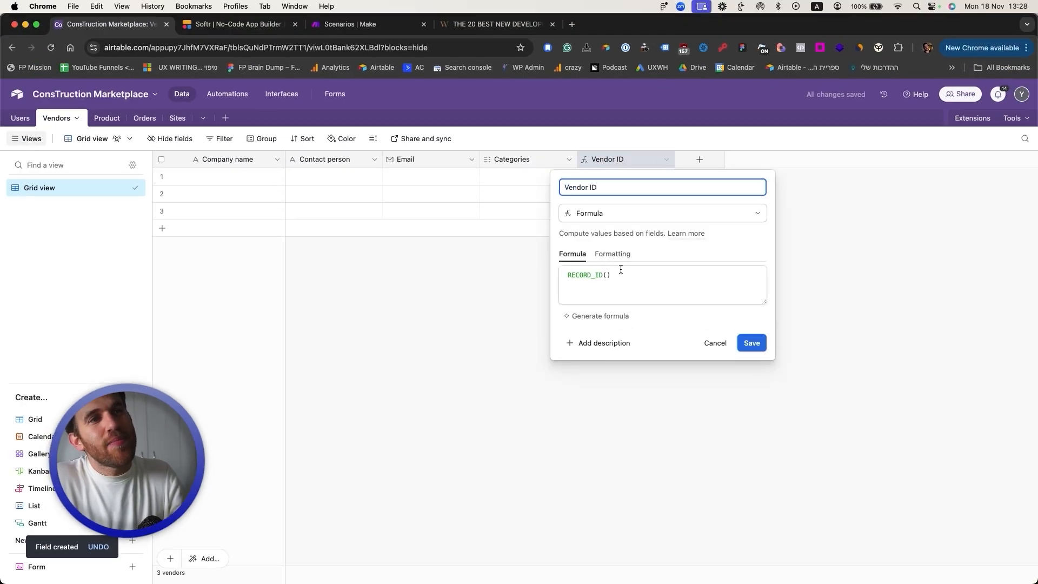
left_click(753, 346)
left_click(598, 179)
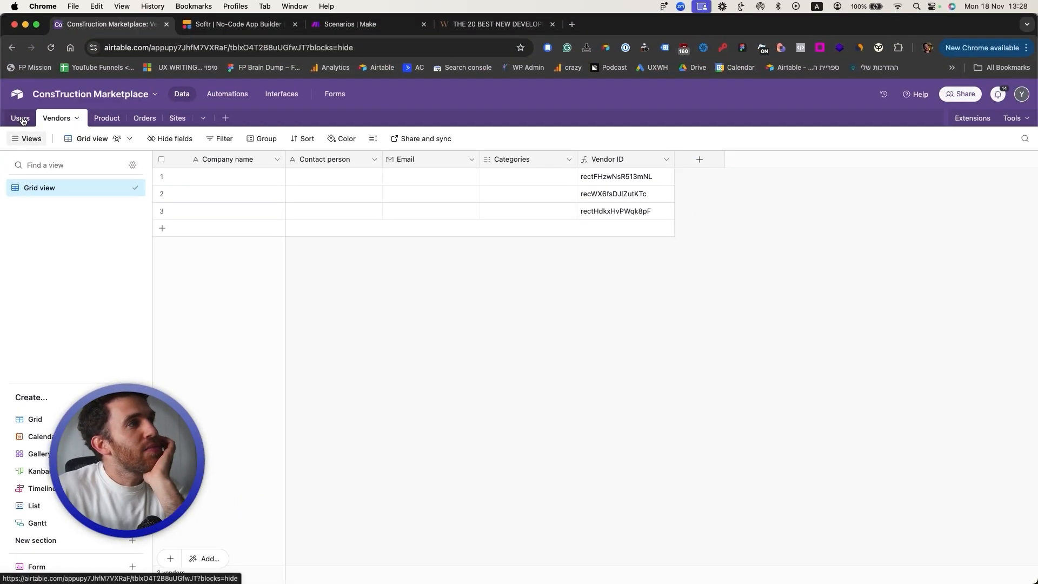
Step: Convert the Users ID field to a RECORD_ID() formula and check the generated IDs
double_click(734, 164)
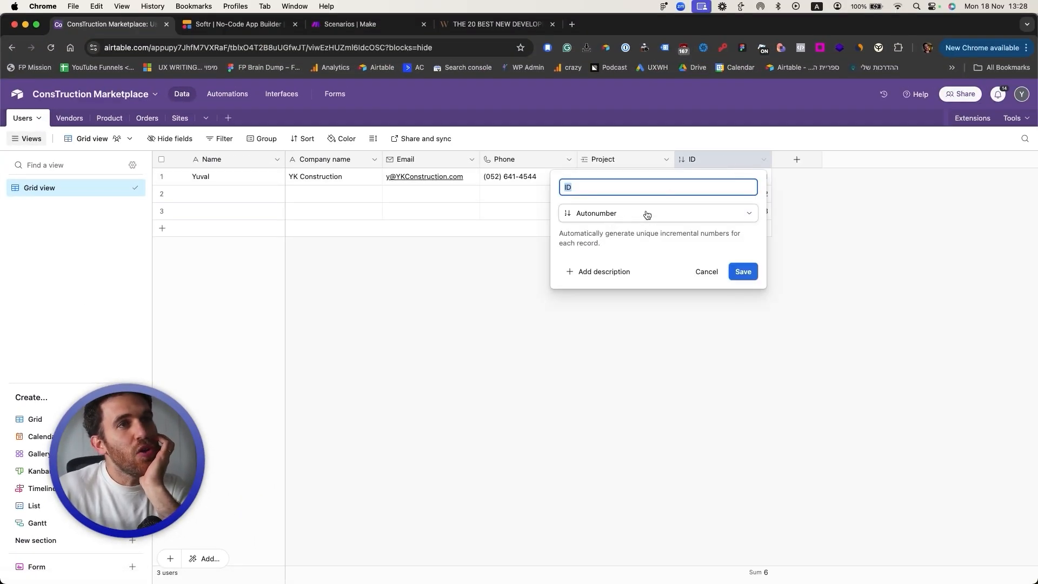
left_click(877, 210)
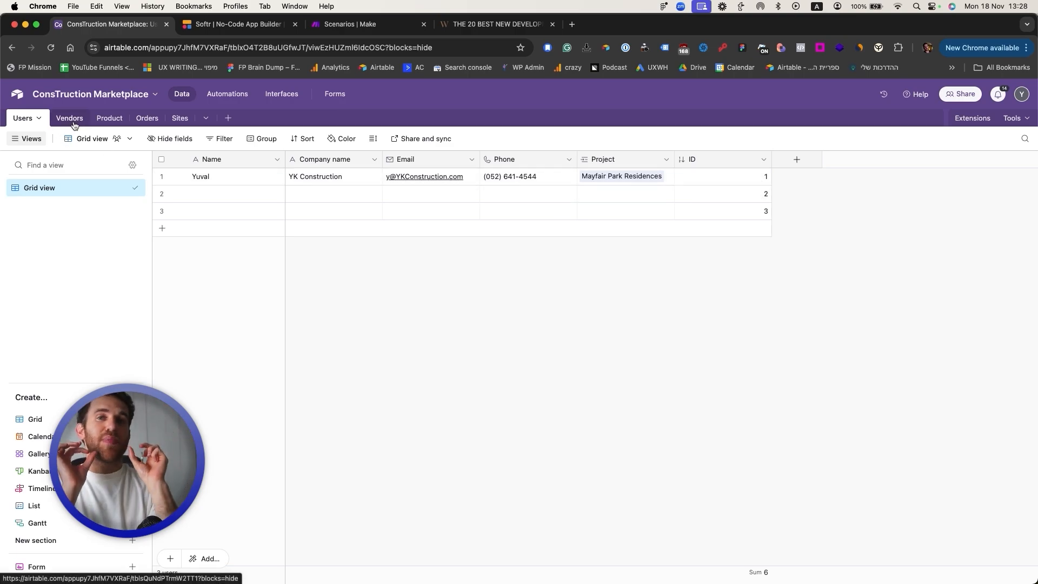
double_click(700, 161)
left_click(674, 213)
type("for")
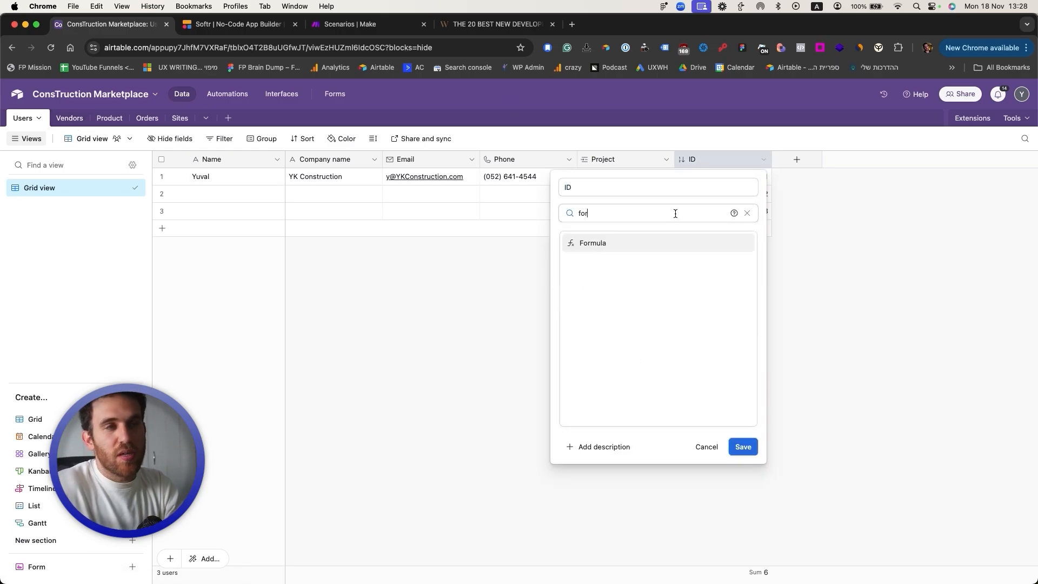
left_click(673, 242)
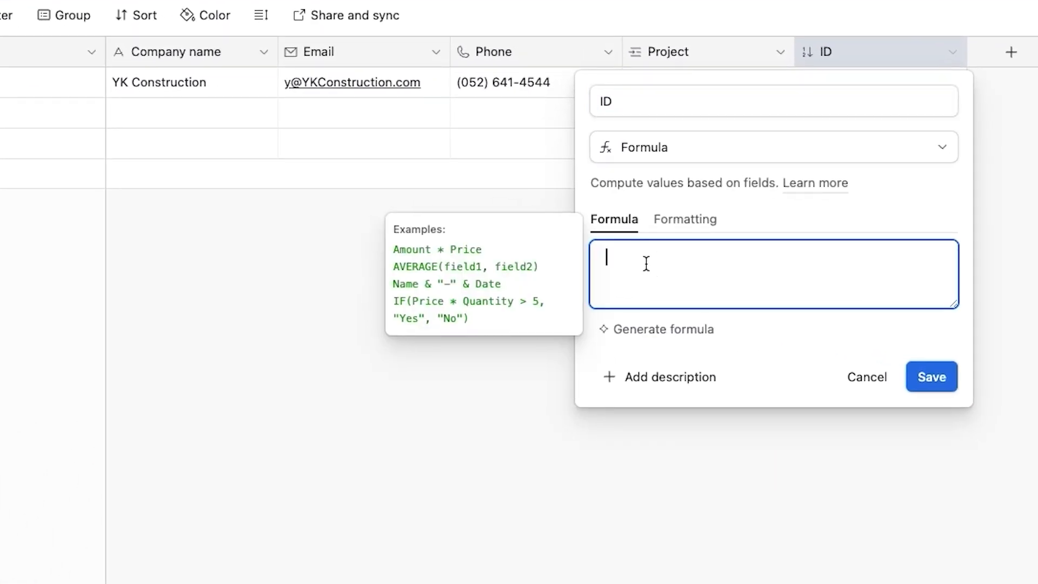
type("record")
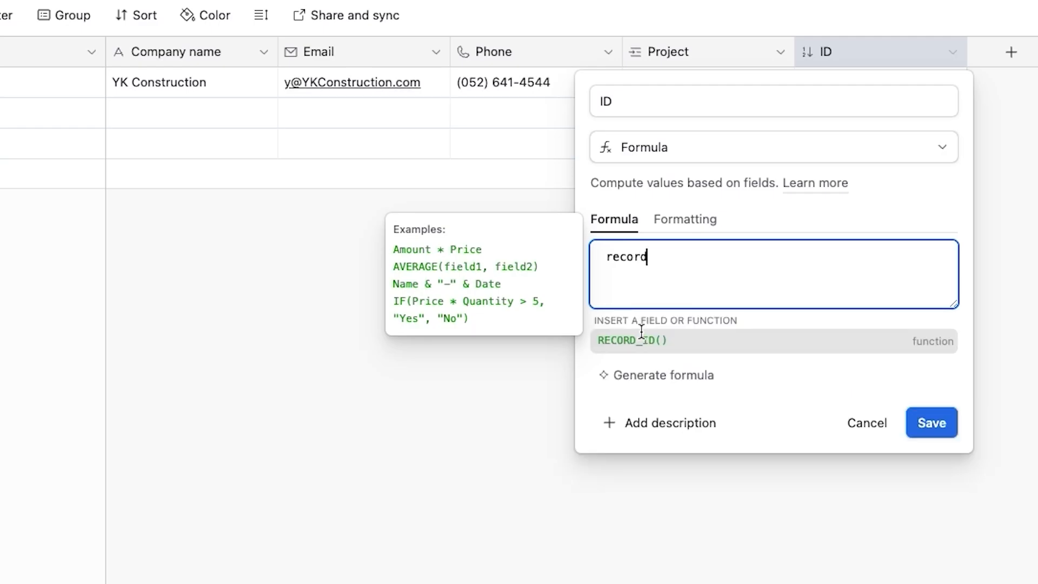
left_click(641, 338)
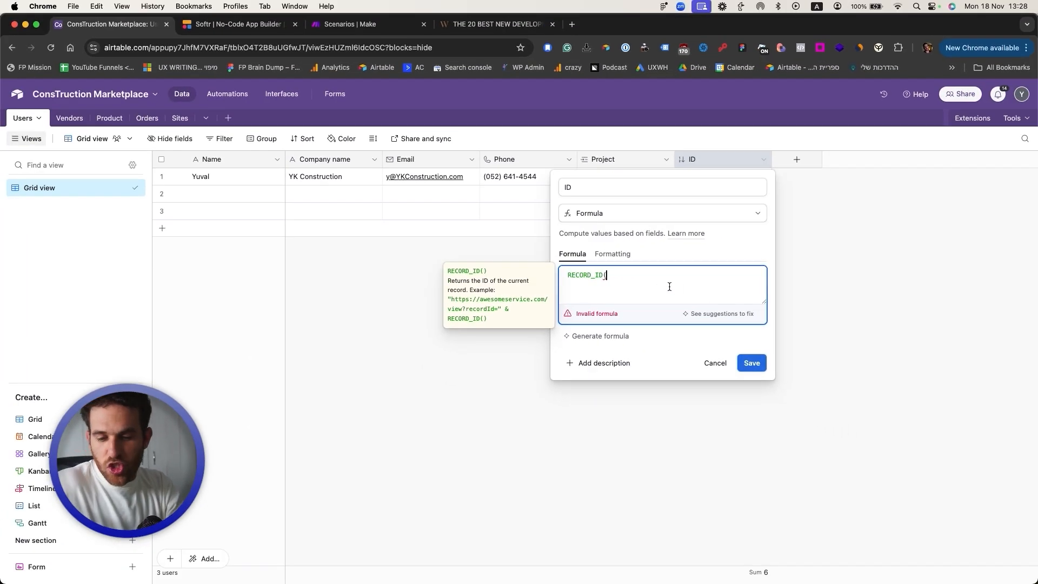
type(")")
left_click(752, 361)
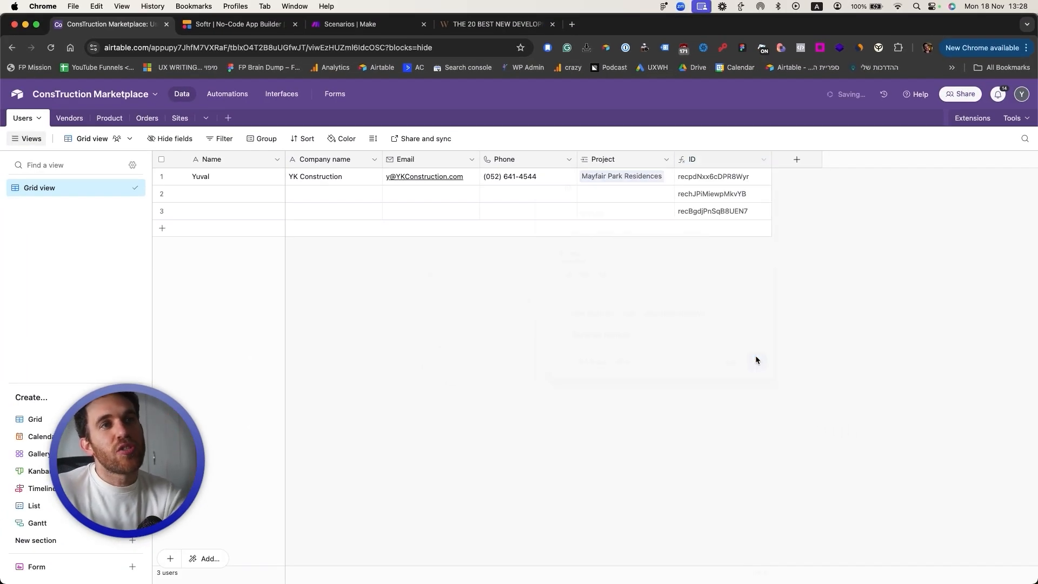
left_click(741, 183)
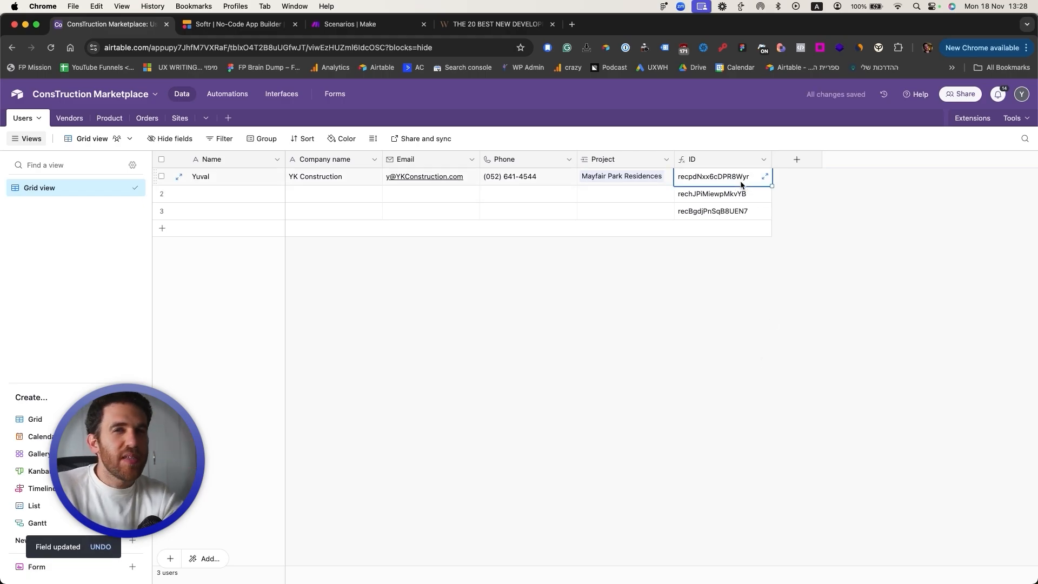
key("super+equal")
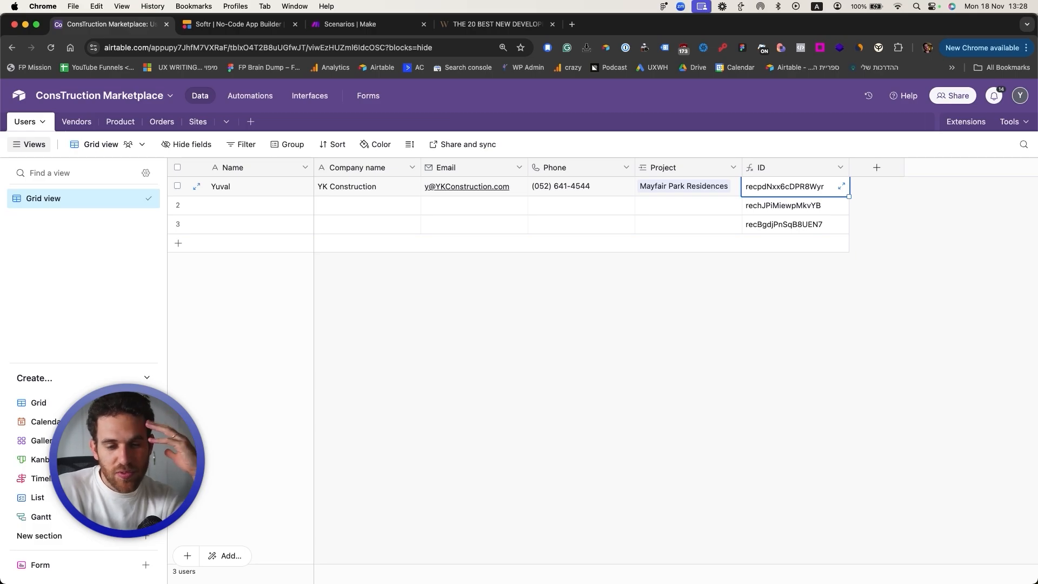
Step: Ask Claude to generate a list of 5 different vendor categories
key("super+grave")
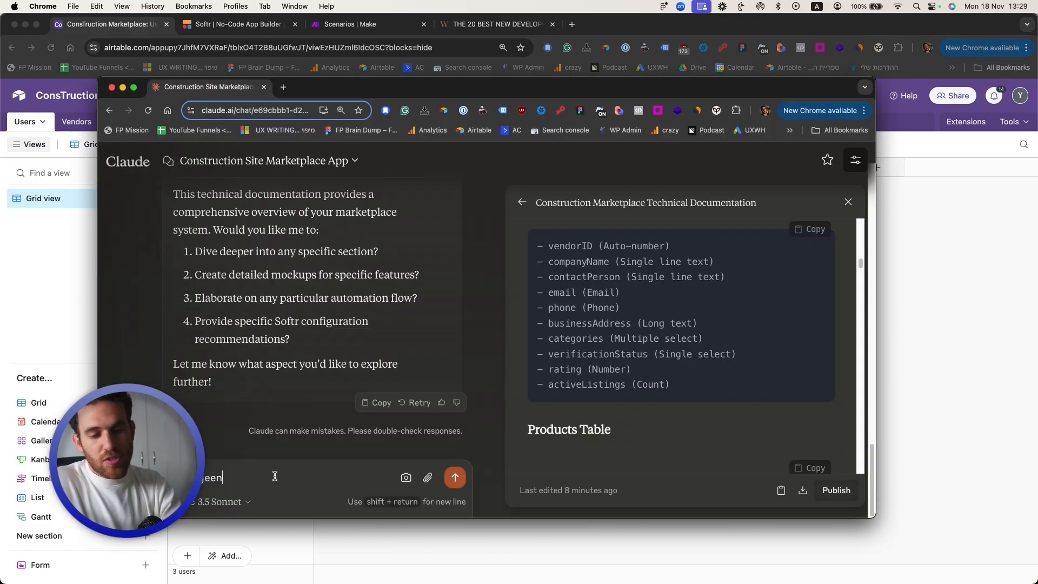
type("erate a list of 5")
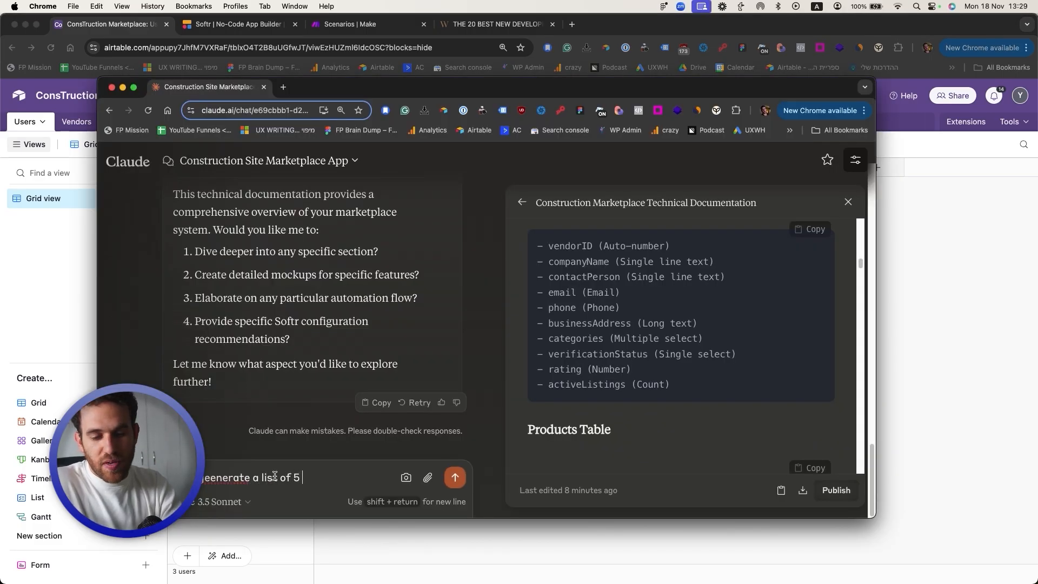
type(" different vendor")
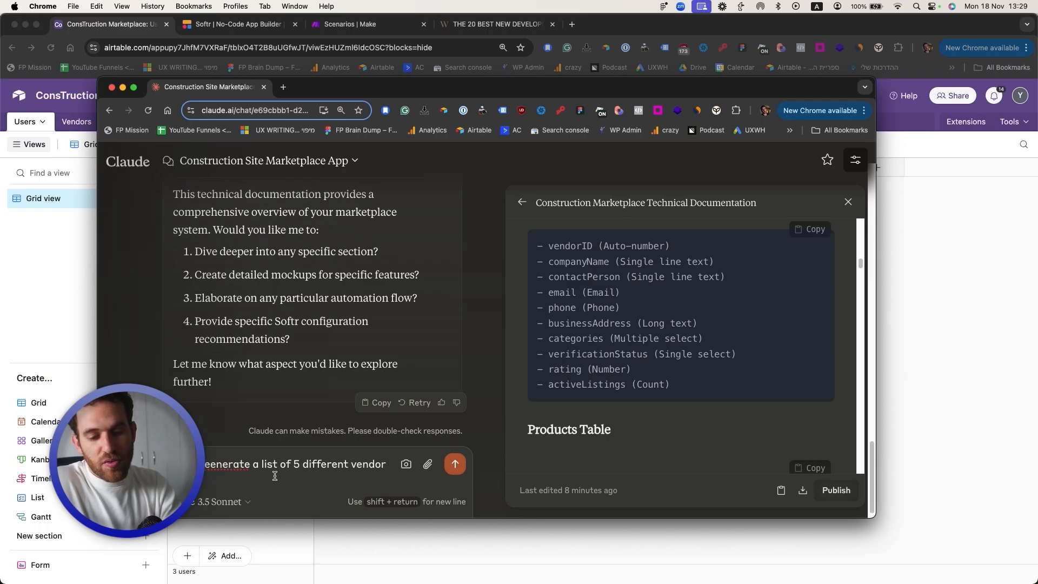
type("catgeris")
key("Return")
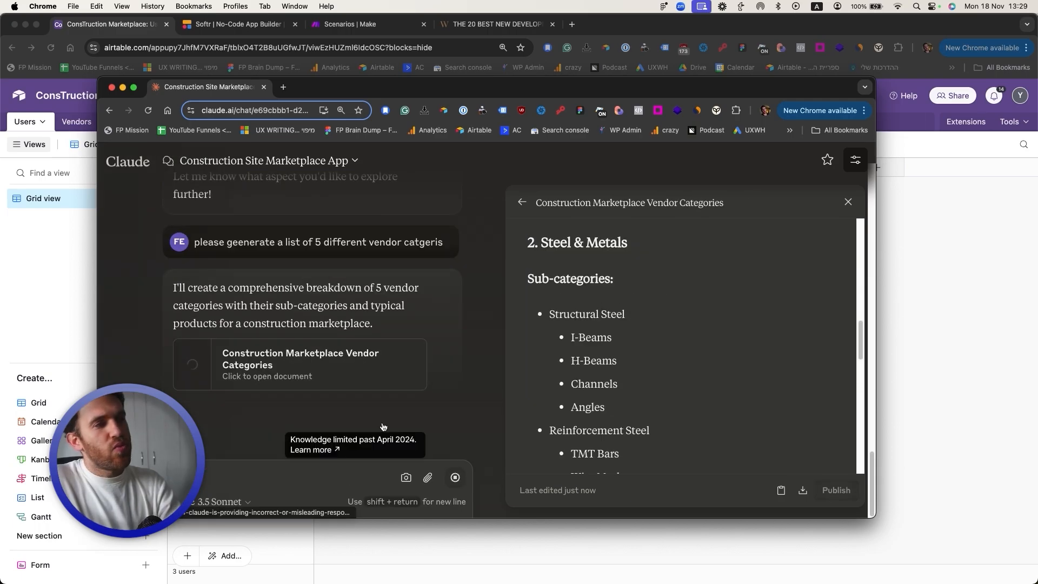
Step: Follow up asking for a short 5-item list without cement and steel
type("cement")
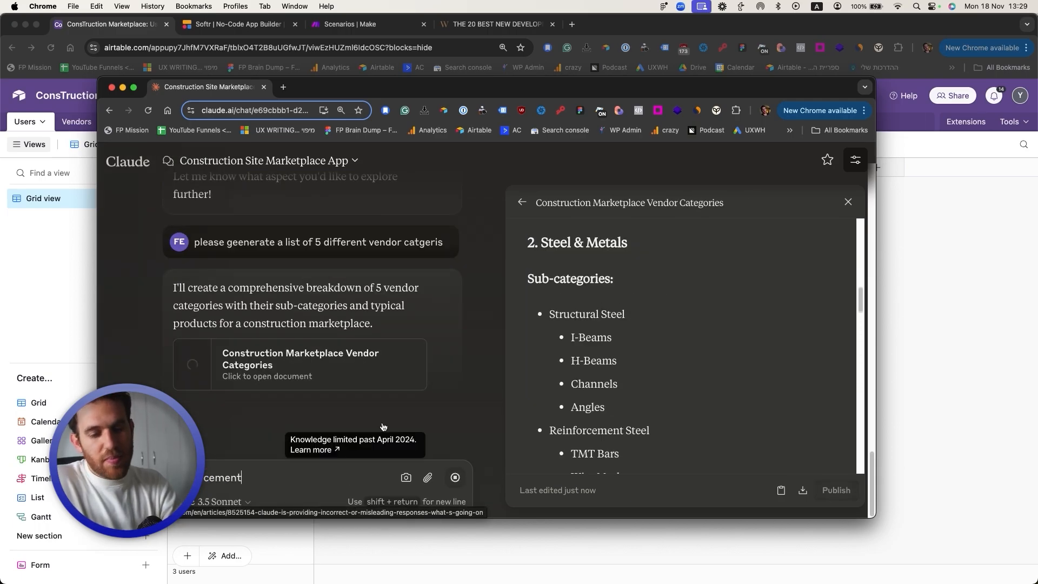
type(".")
key("shift+Return")
type("sh")
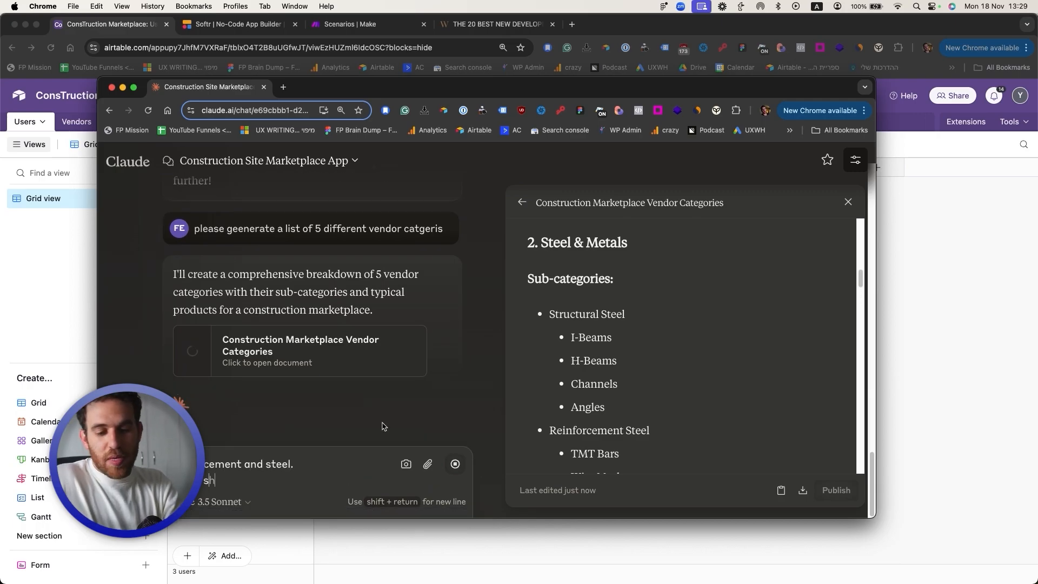
type("a short ")
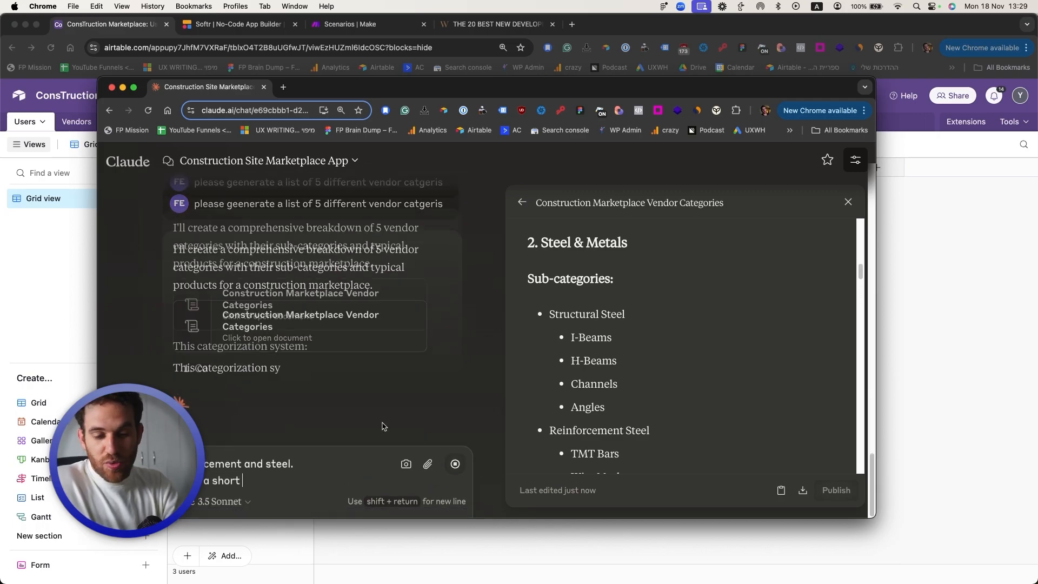
type("5 items list")
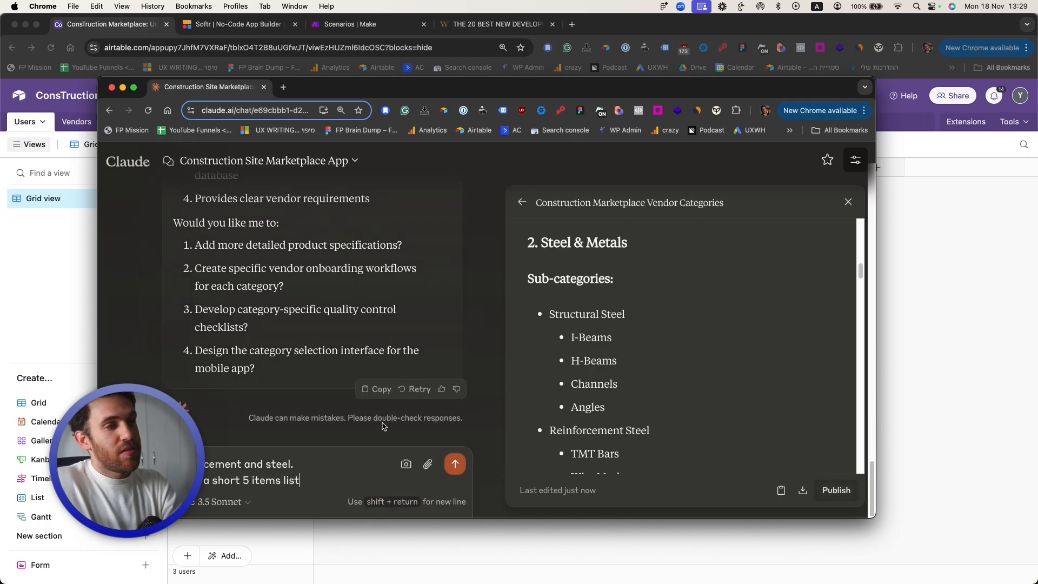
key("Return")
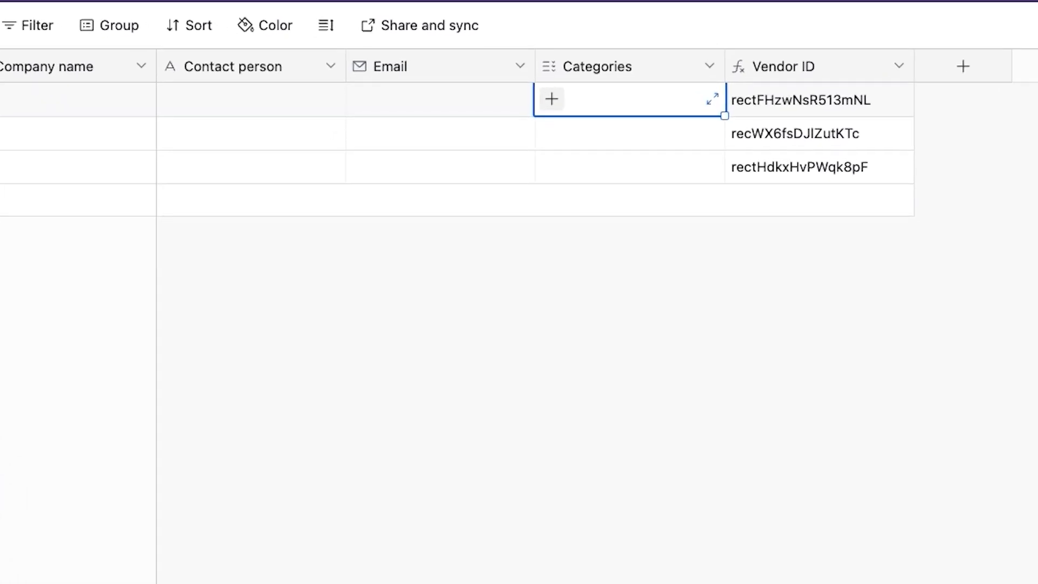
Step: Review the three vendors' categories and the Product table's ten products
left_click(552, 98)
left_click(846, 351)
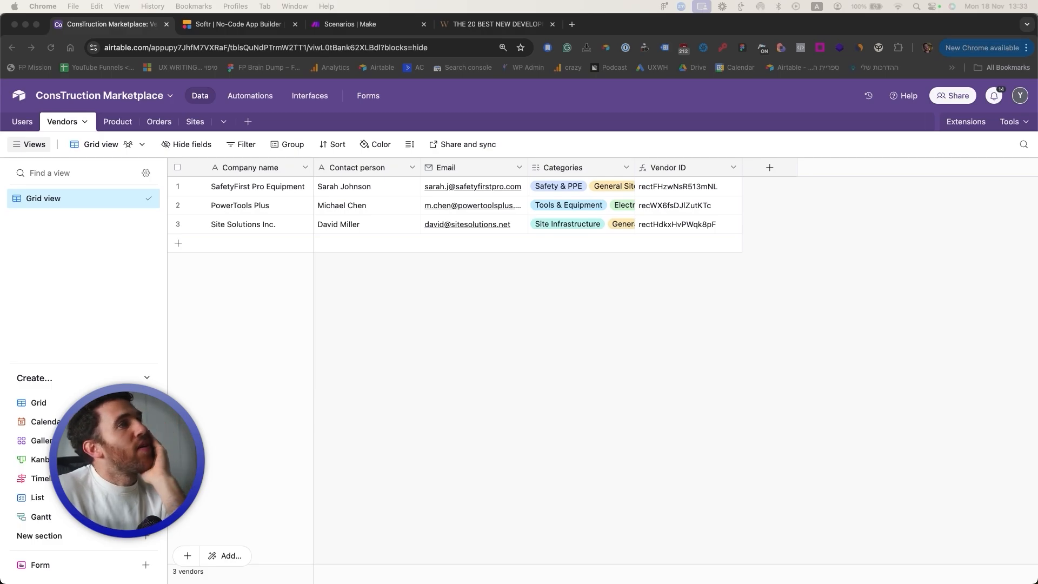
left_click(157, 127)
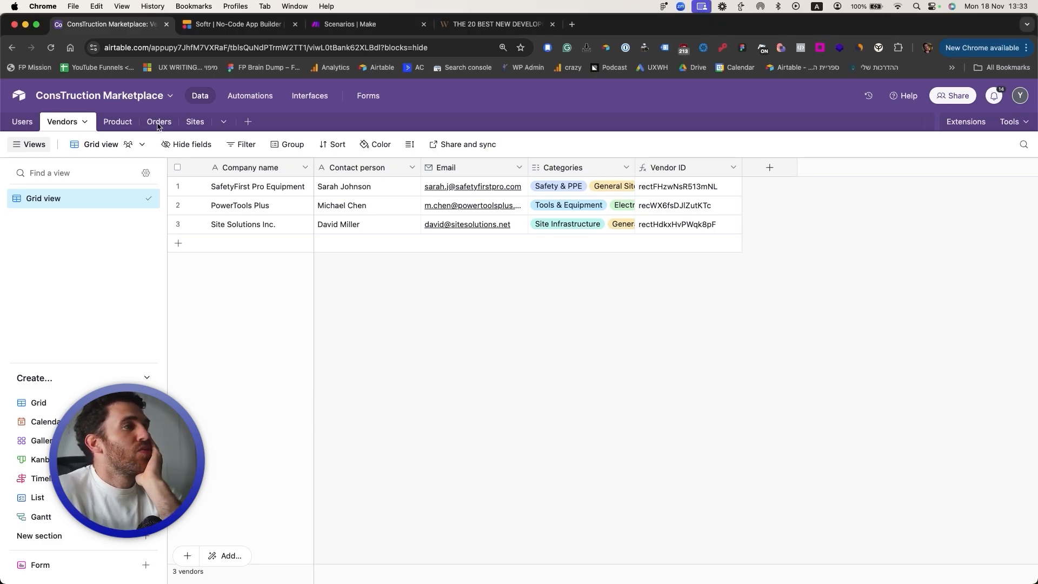
left_click(110, 122)
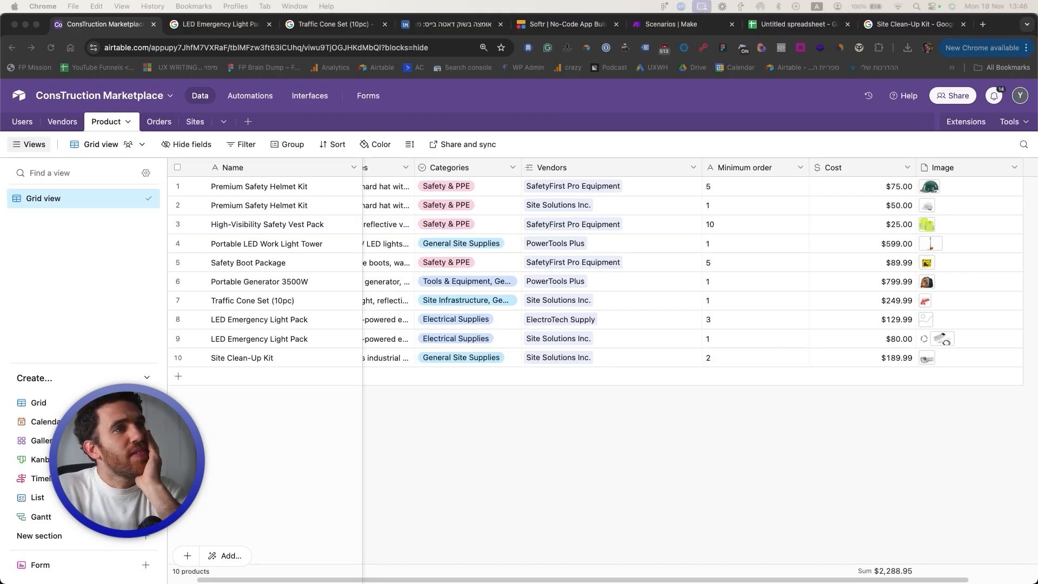
scroll(551, 238, "left", 3)
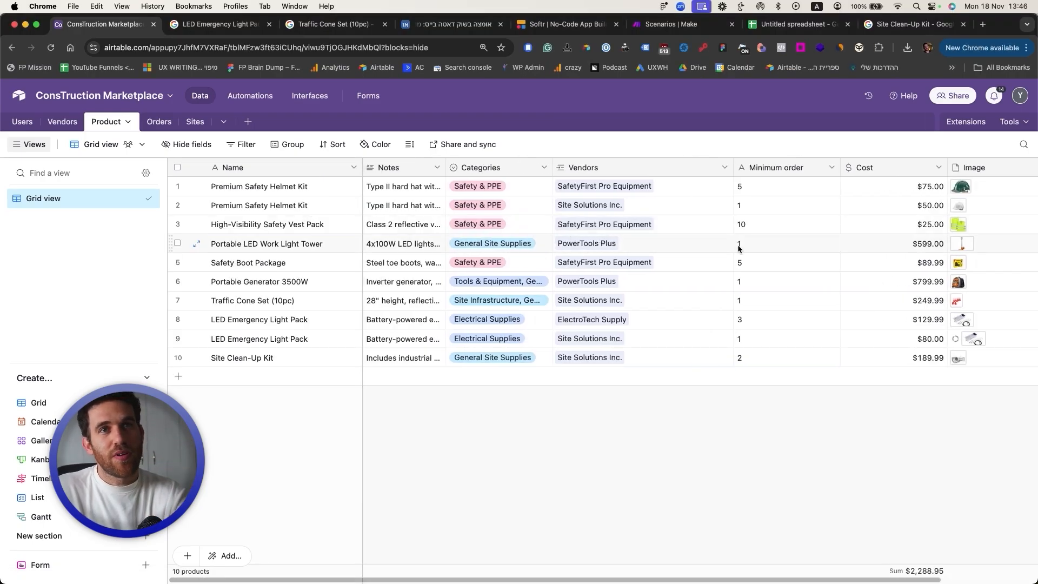
scroll(703, 244, "right", 2)
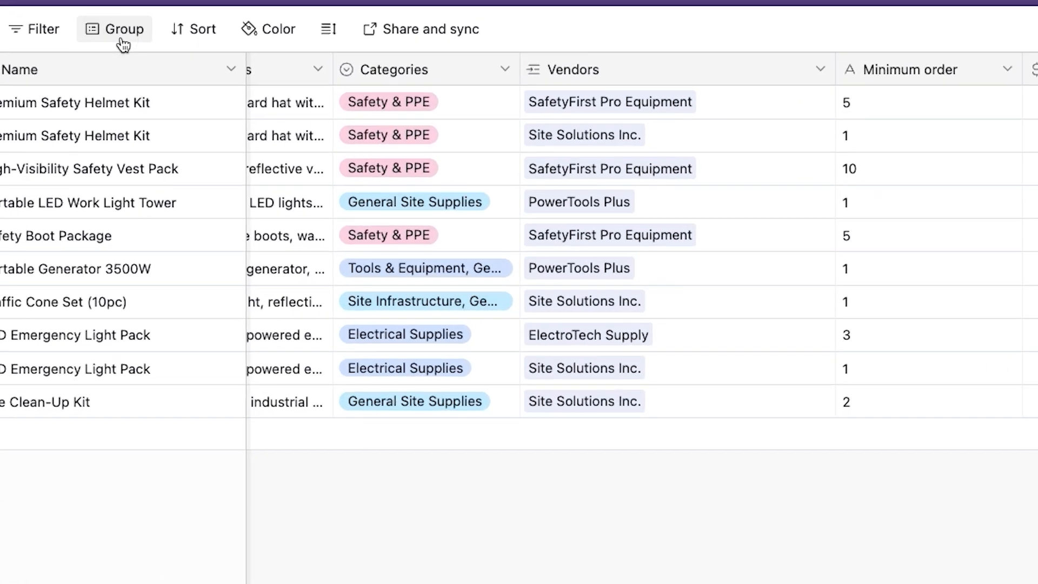
Step: Group the Product records by Vendors and review the vendor groups
left_click(291, 146)
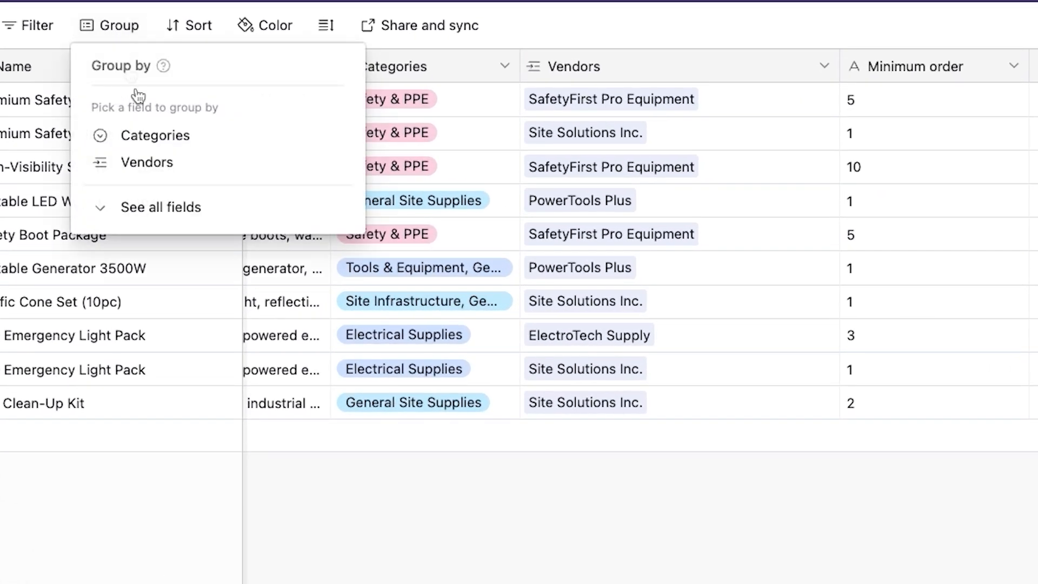
left_click(148, 172)
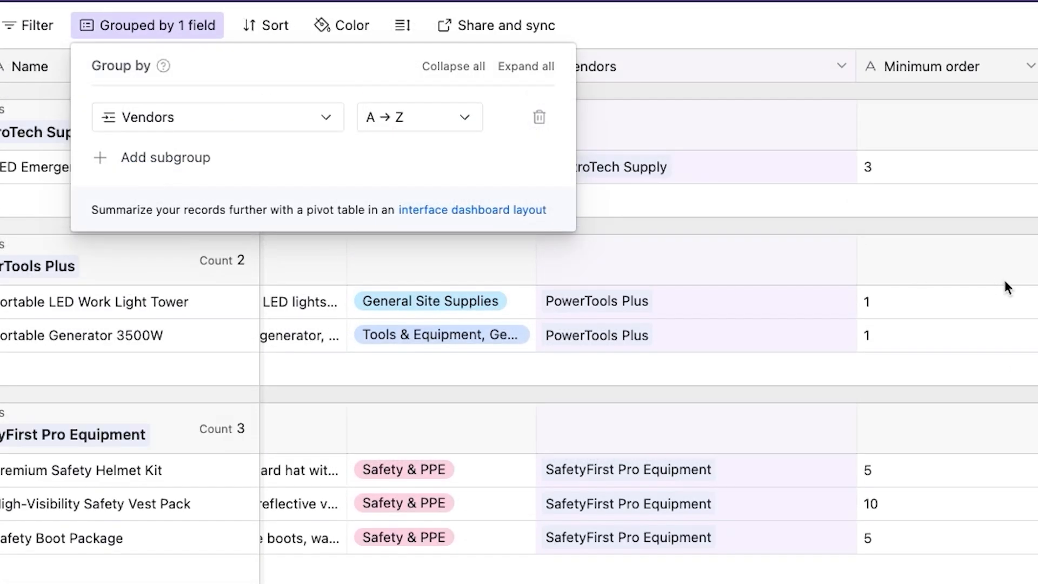
left_click(1012, 227)
scroll(178, 238, "down", 2)
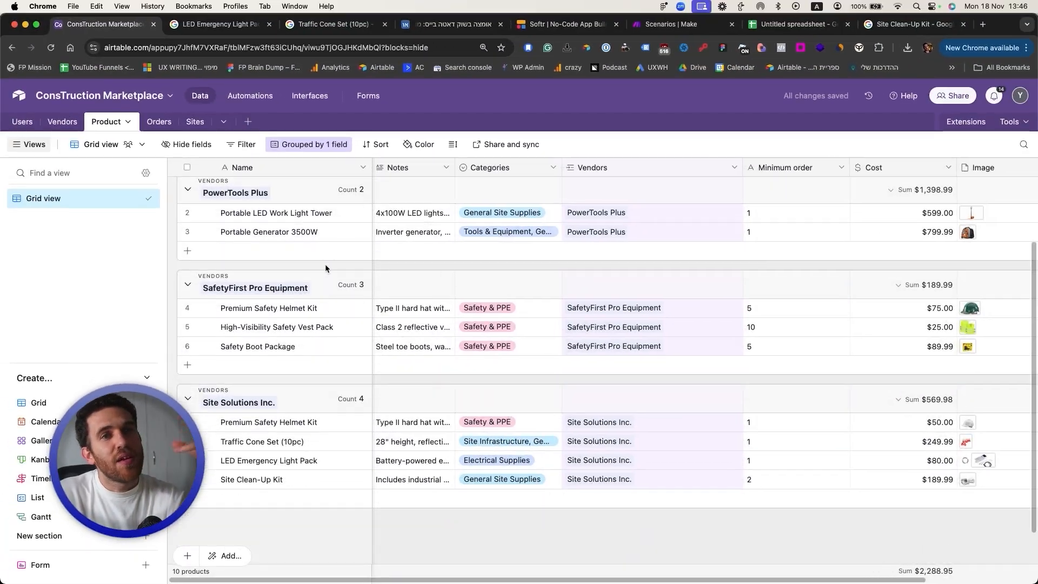
scroll(178, 237, "up", 1)
scroll(325, 264, "up", 2)
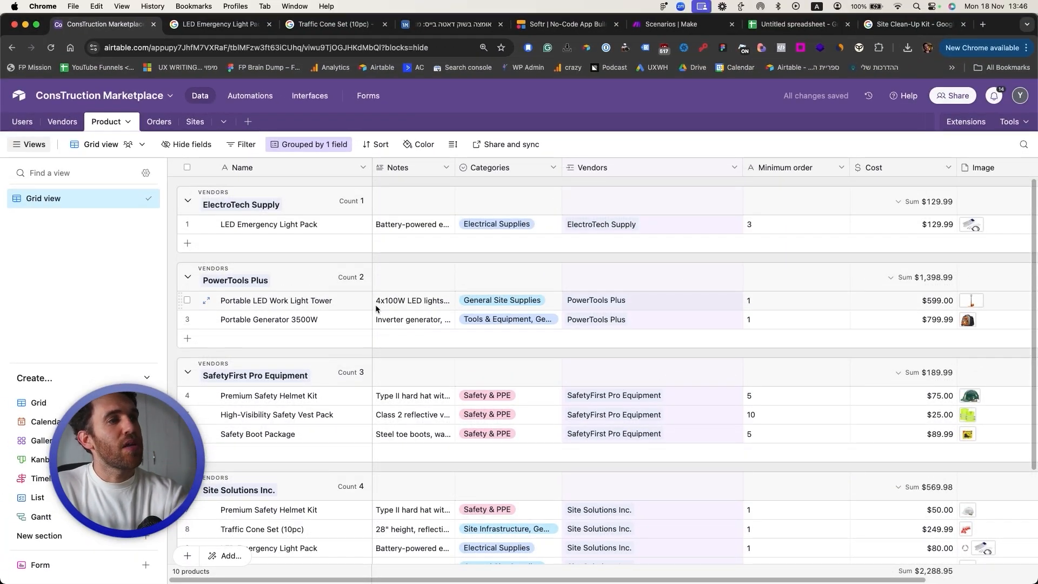
scroll(375, 304, "down", 1)
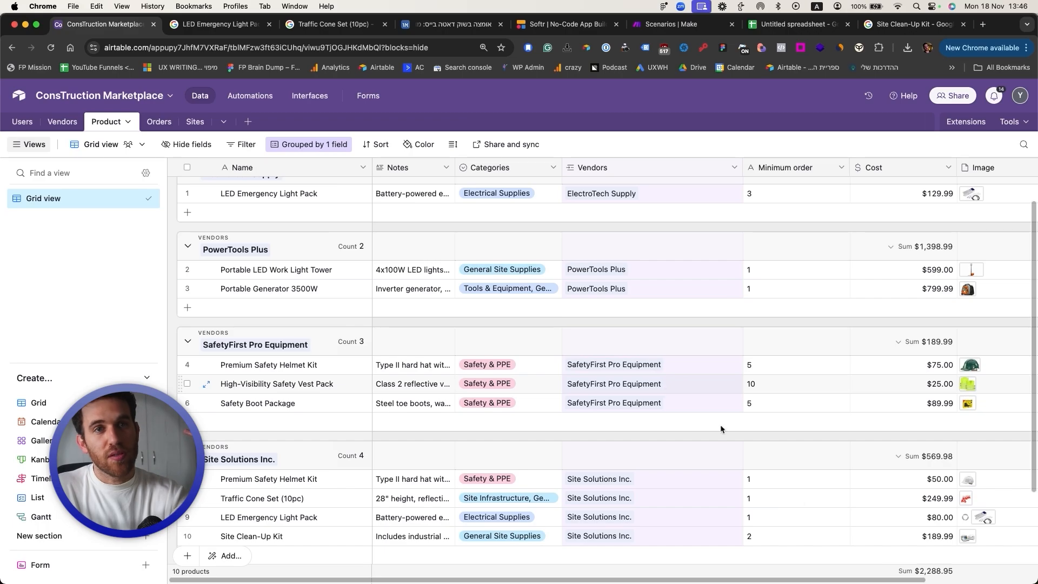
scroll(811, 511, "down", 1)
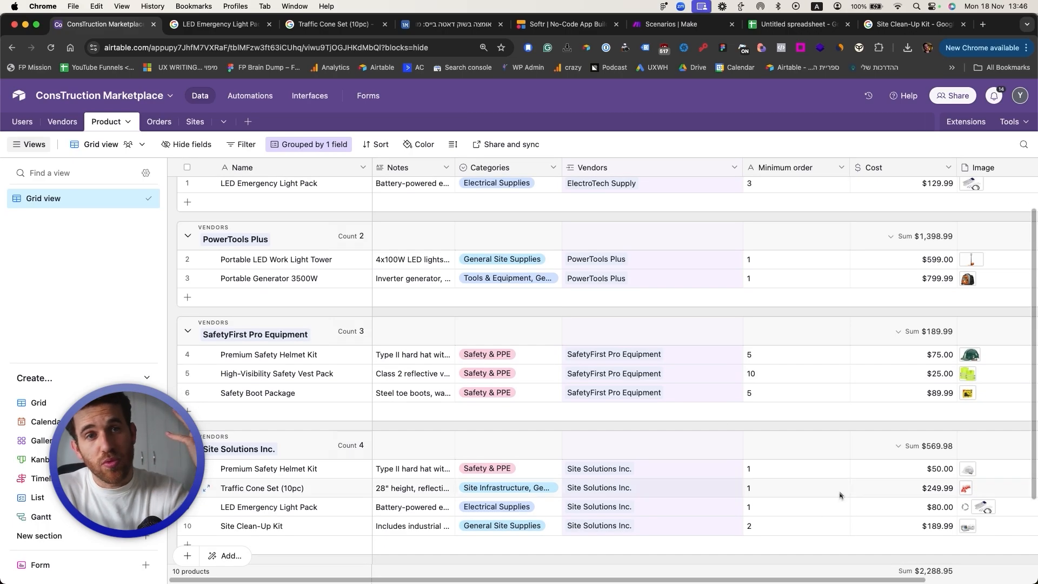
left_click(310, 469)
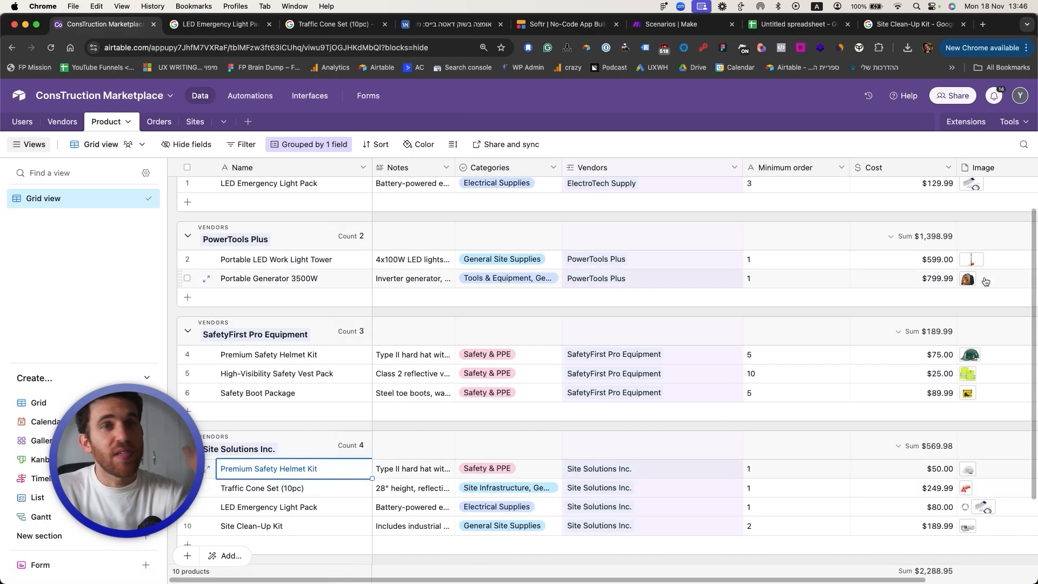
left_click(789, 363)
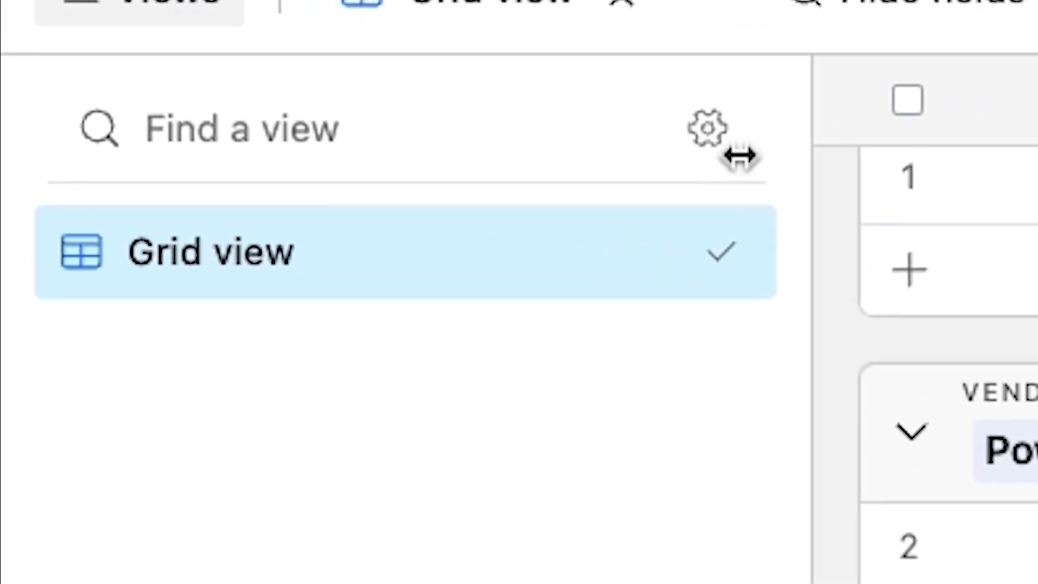
Step: Rename the grid view to 'Group by vendor'
double_click(109, 201)
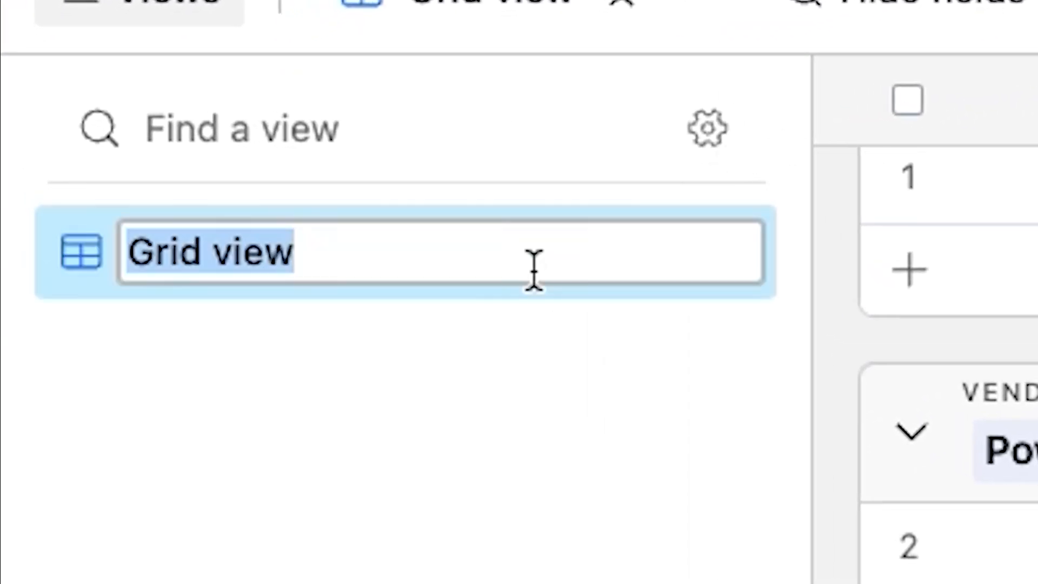
type("Group by ven")
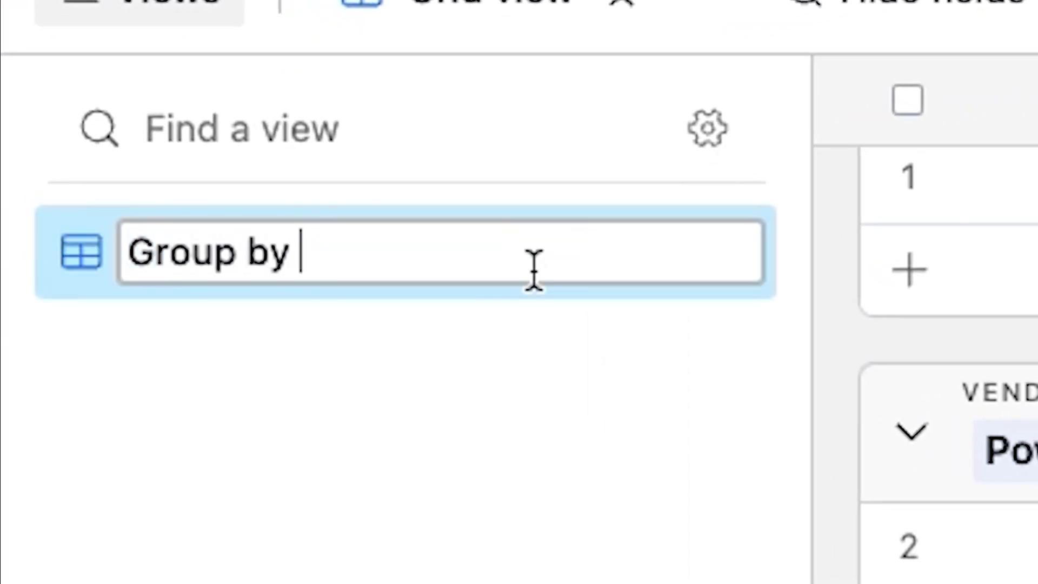
type("dor")
key("Return")
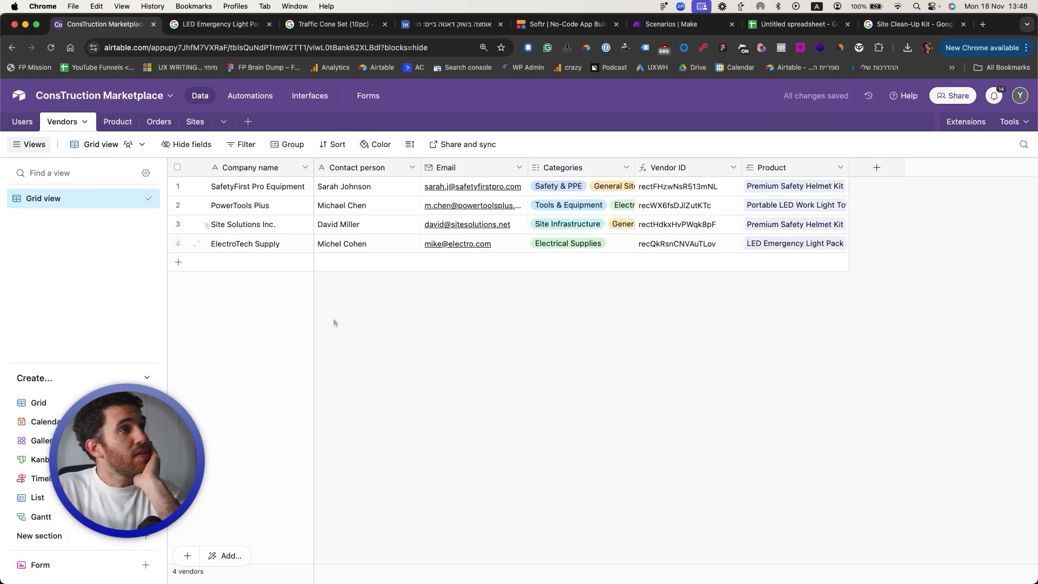
Step: Delete the Orders table's default Notes, Assignee and Status fields
left_click(23, 122)
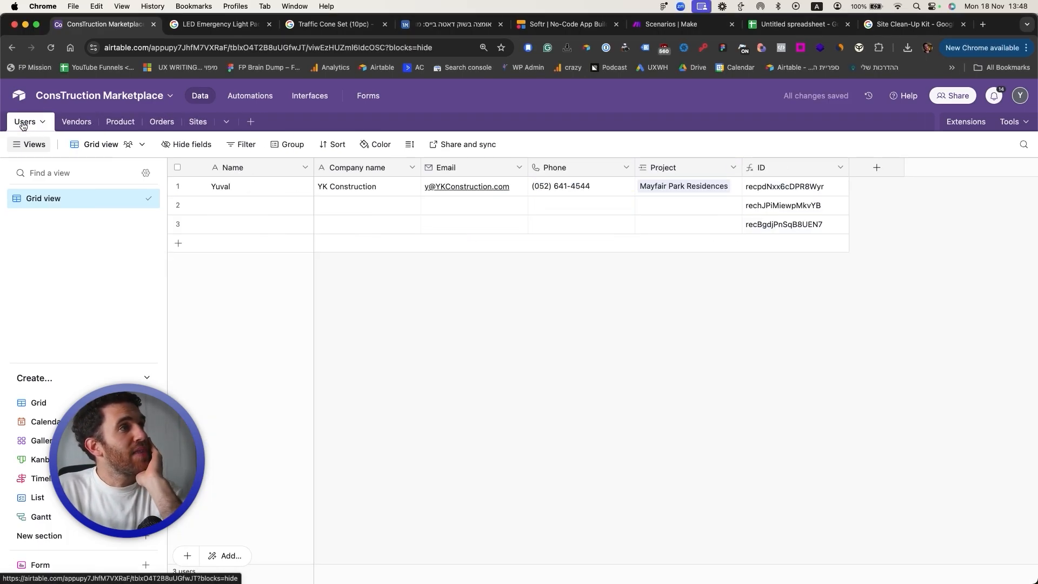
left_click(76, 121)
left_click(113, 121)
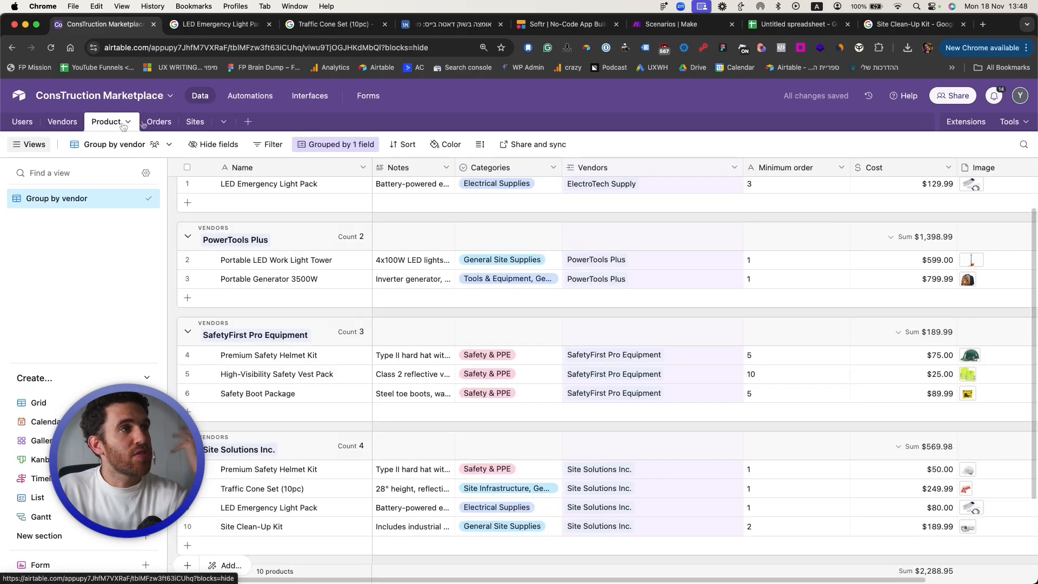
left_click(162, 122)
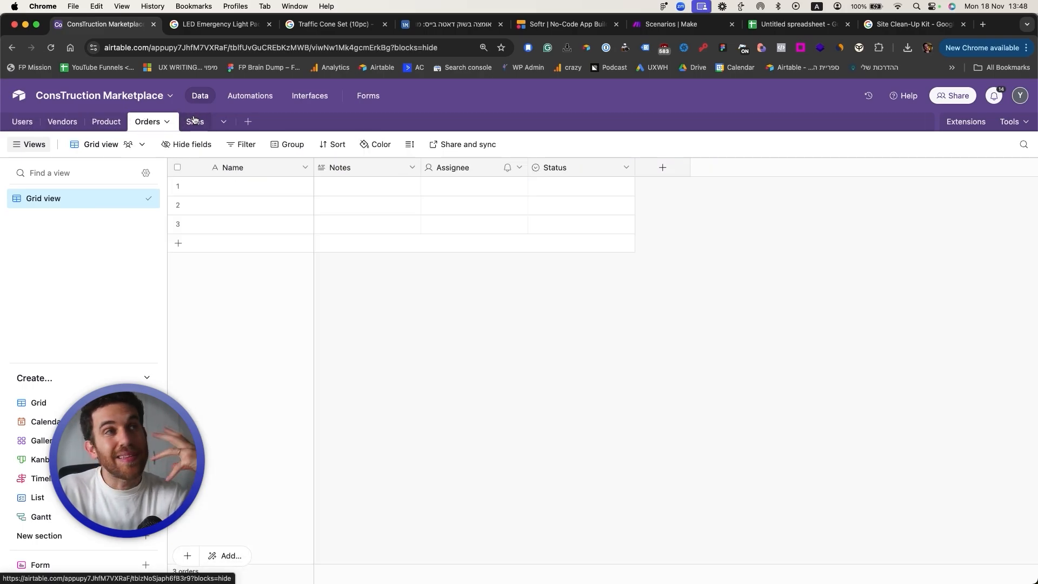
left_click(258, 162)
key("shift+Right")
key("shift+Right")
key("shift+Right")
right_click(259, 163)
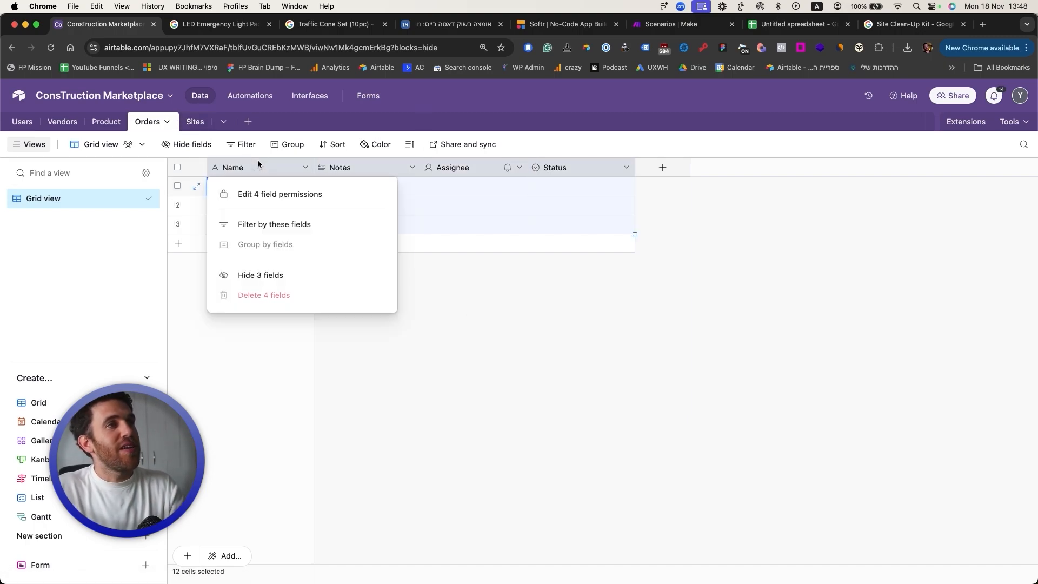
left_click(270, 296)
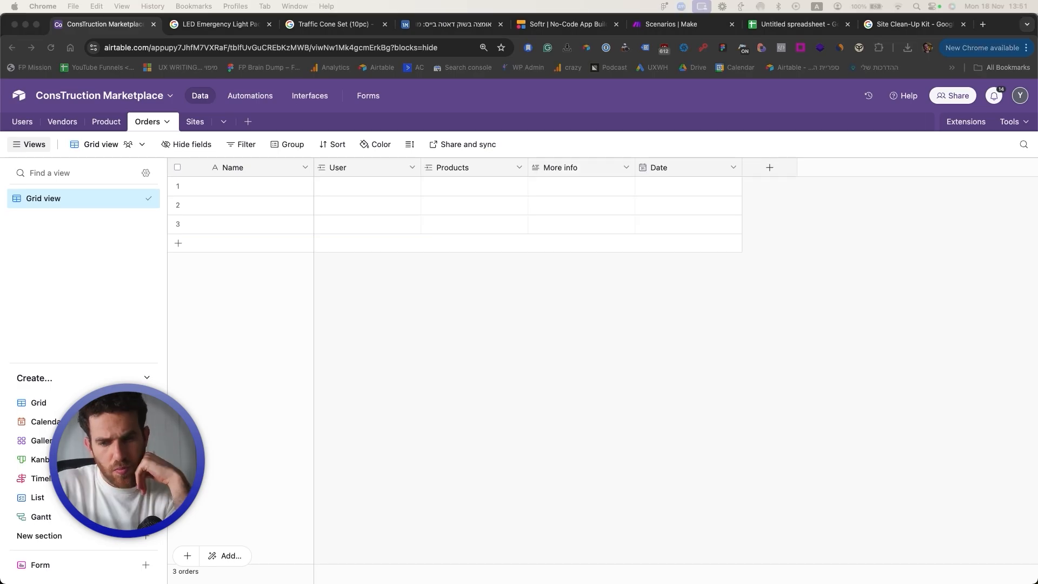
Step: Check the new User and Products fields on the first order
left_click(457, 306)
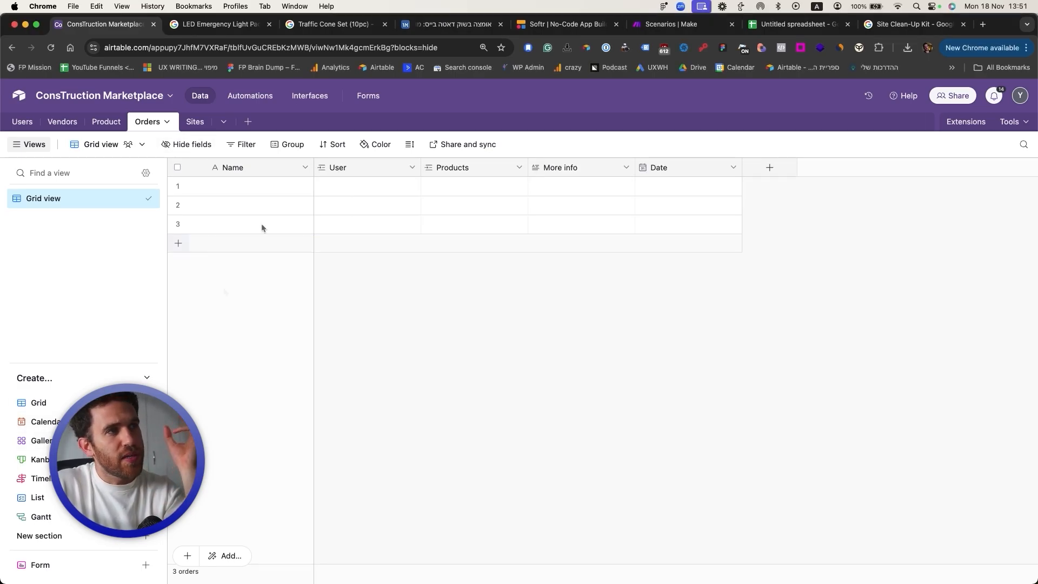
left_click(373, 187)
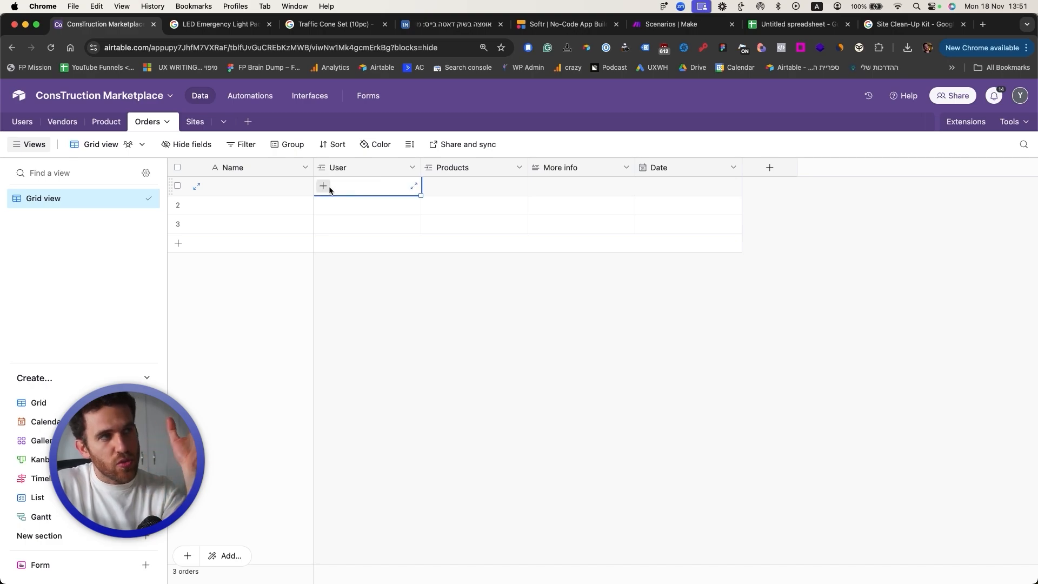
left_click(437, 191)
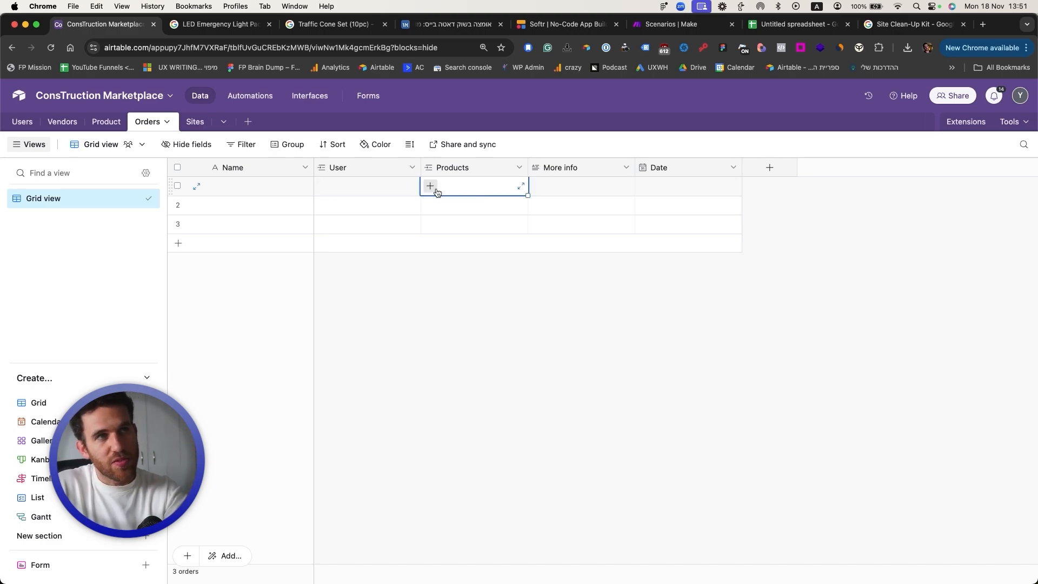
Step: Add a Vendors lookup column to Orders, pulled from the linked Products
right_click(462, 168)
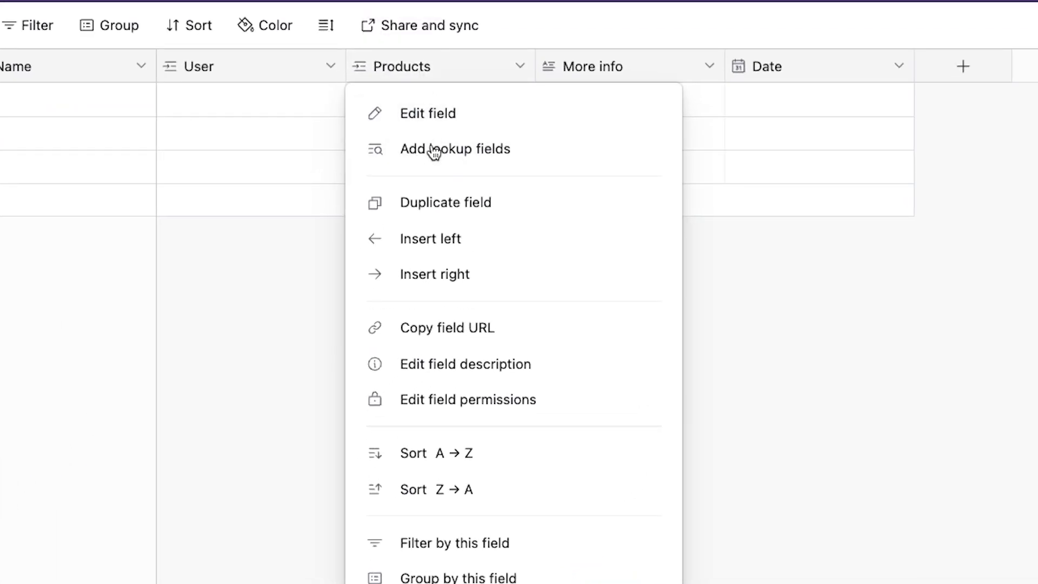
left_click(451, 188)
left_click(394, 347)
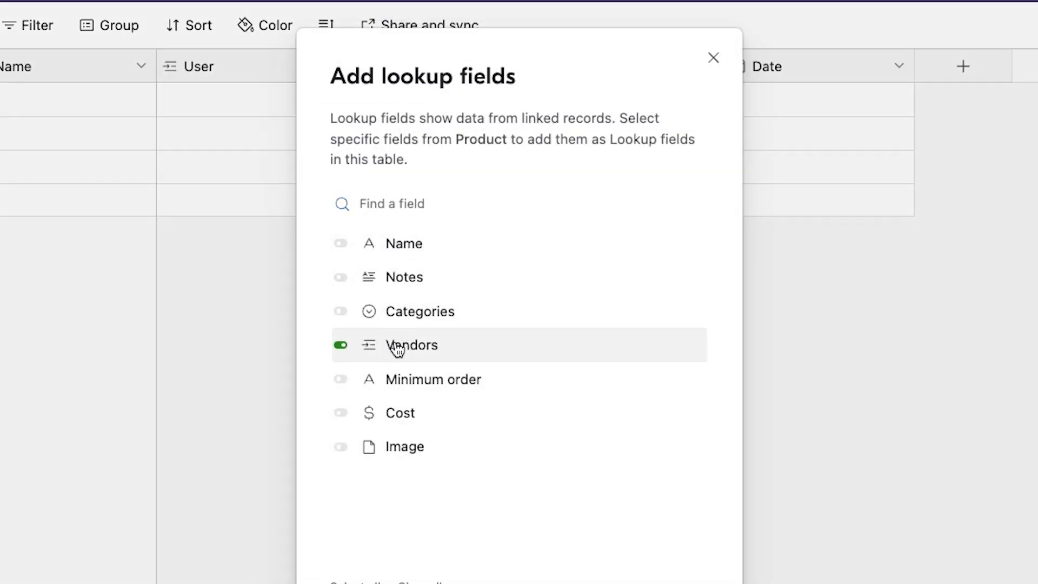
left_click(589, 489)
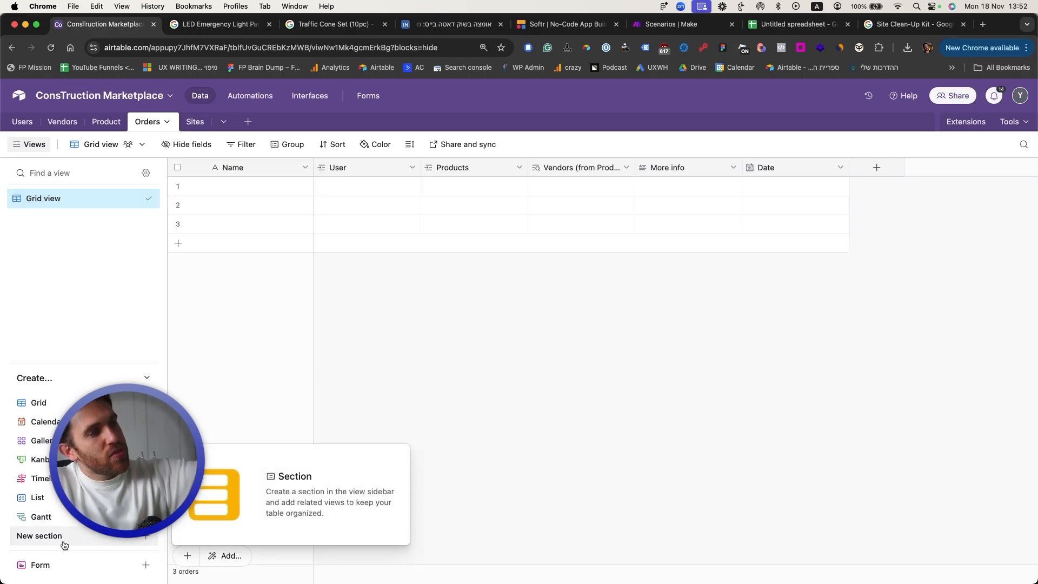
Step: Create a form view named 'Create an order' with the Name field hidden
left_click(63, 564)
left_click(324, 554)
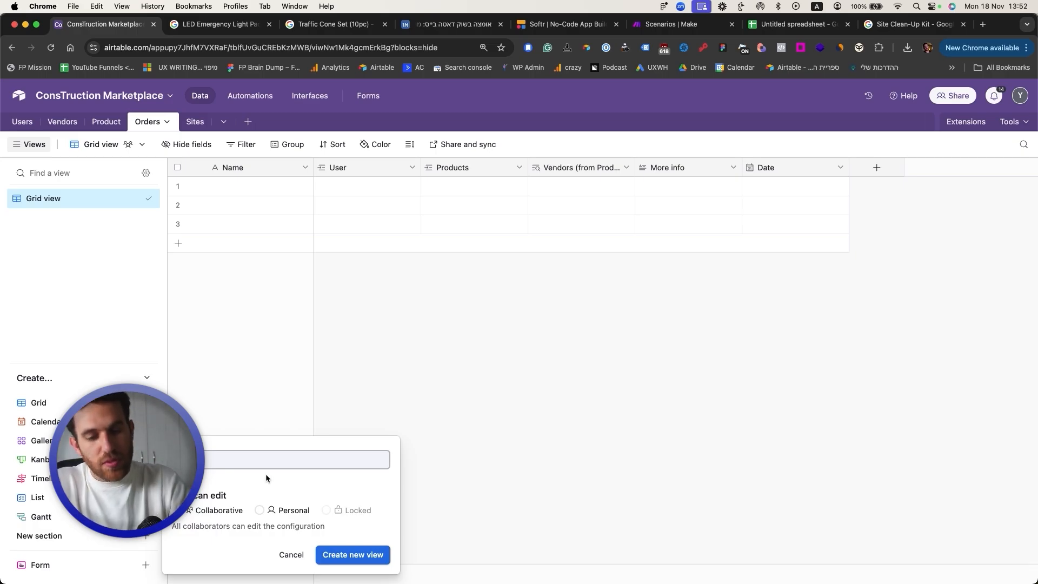
type("Create an order")
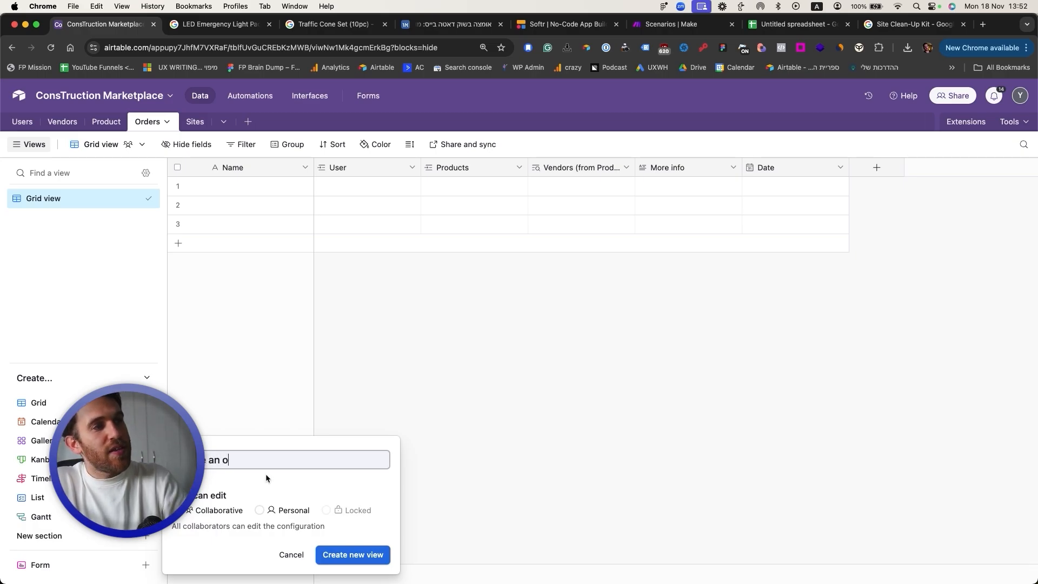
key("Return")
scroll(607, 296, "down", 2)
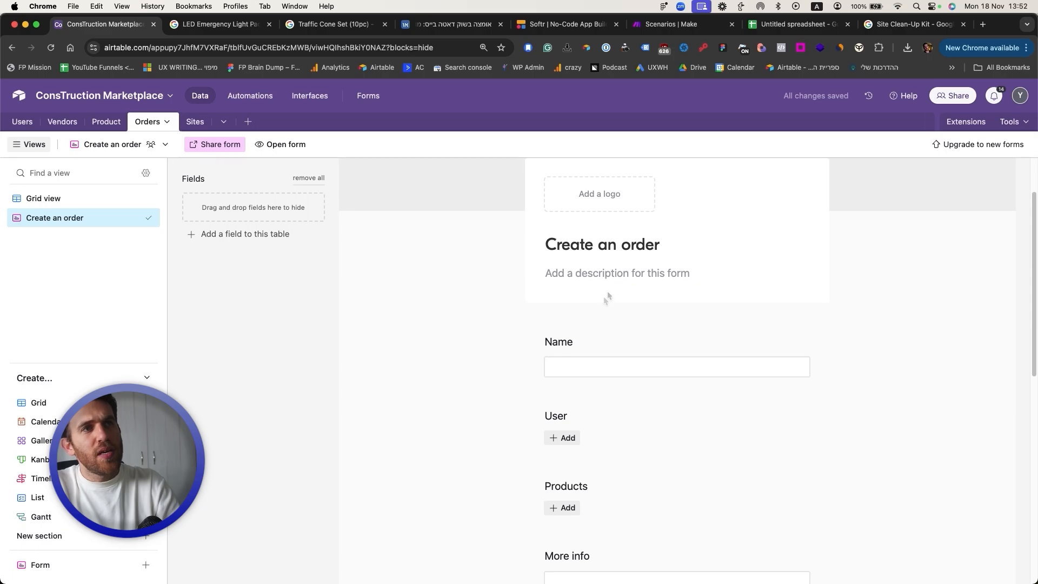
left_click_drag(570, 361, 249, 237)
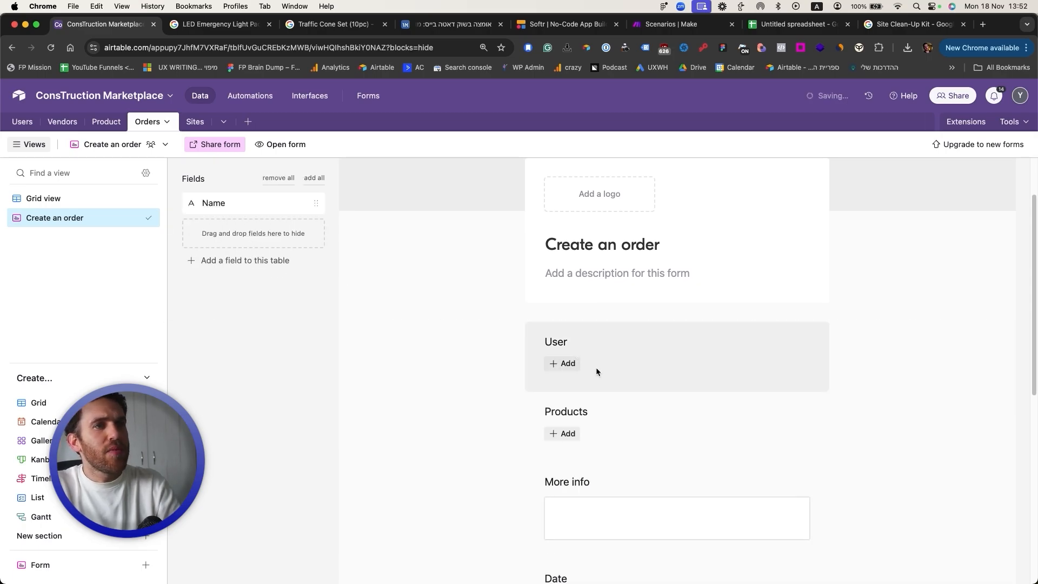
Step: Test-fill the form with a user, Premium Safety Helmet Kit and Portable LED Work Light Tower
scroll(580, 311, "down", 2)
left_click(570, 296)
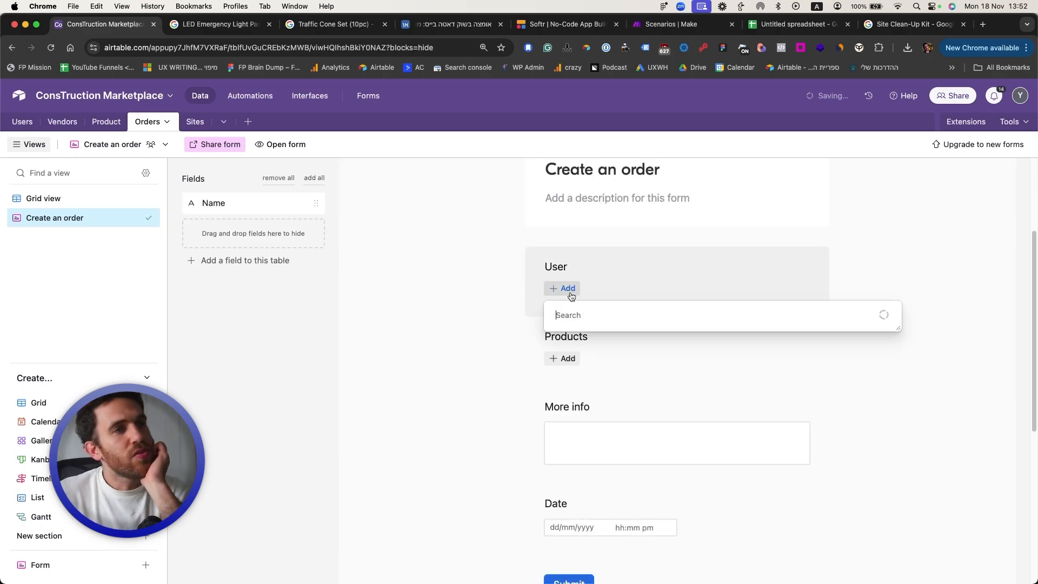
left_click(586, 358)
scroll(588, 360, "down", 2)
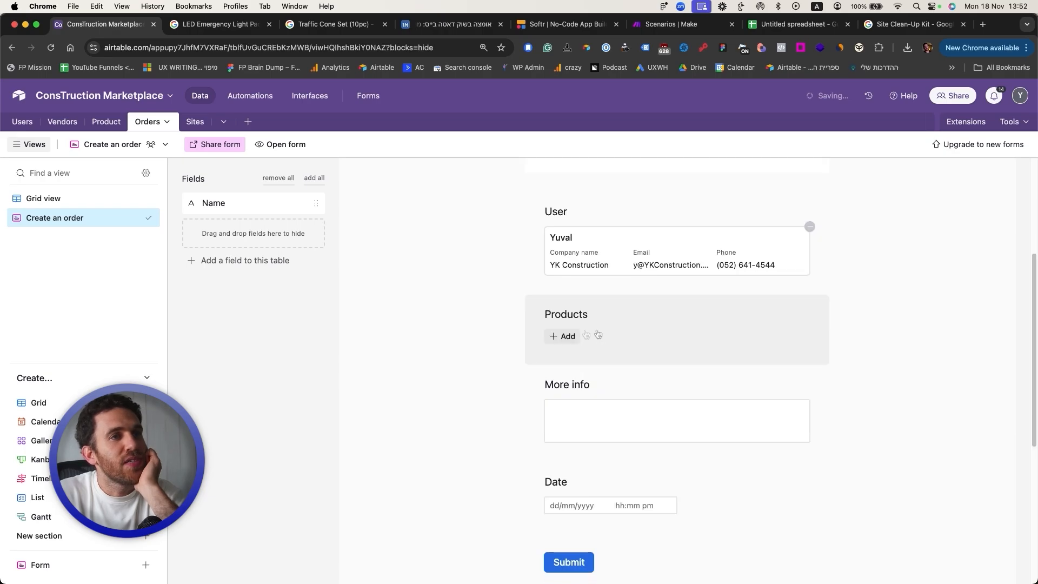
left_click(565, 337)
scroll(598, 446, "down", 1)
left_click(598, 445)
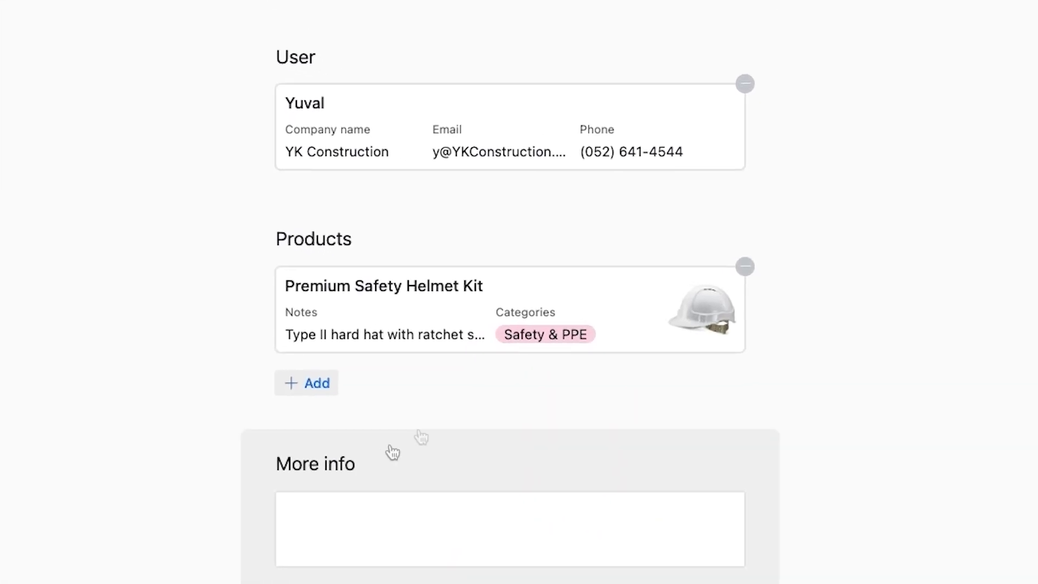
scroll(808, 389, "down", 1)
left_click(564, 375)
left_click(549, 419)
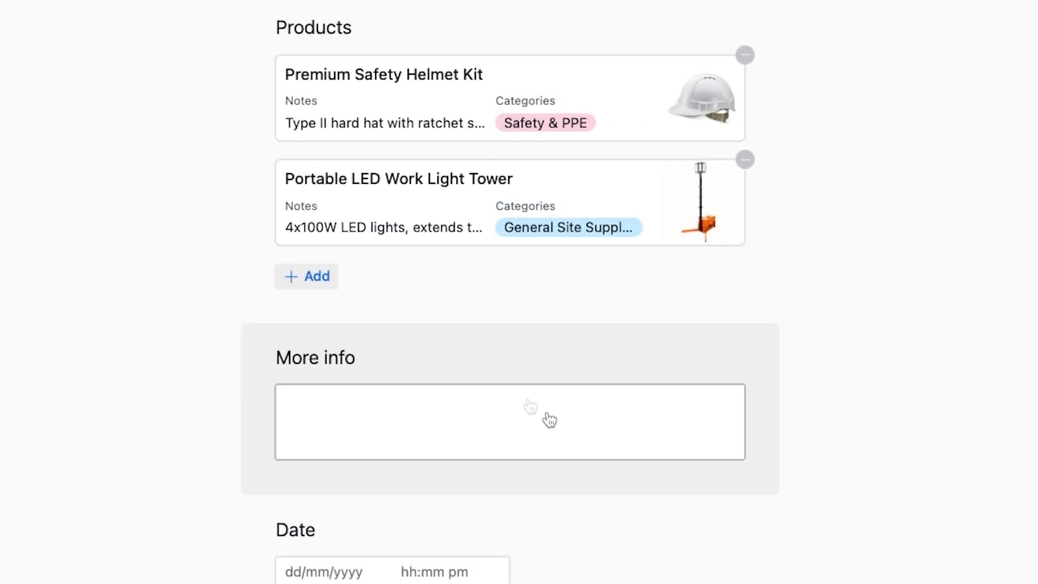
Step: Enter 'Call me first' as More info, date it 19 November 2024, and submit
left_click(449, 435)
type("Call me first")
scroll(447, 517, "down", 2)
left_click(320, 477)
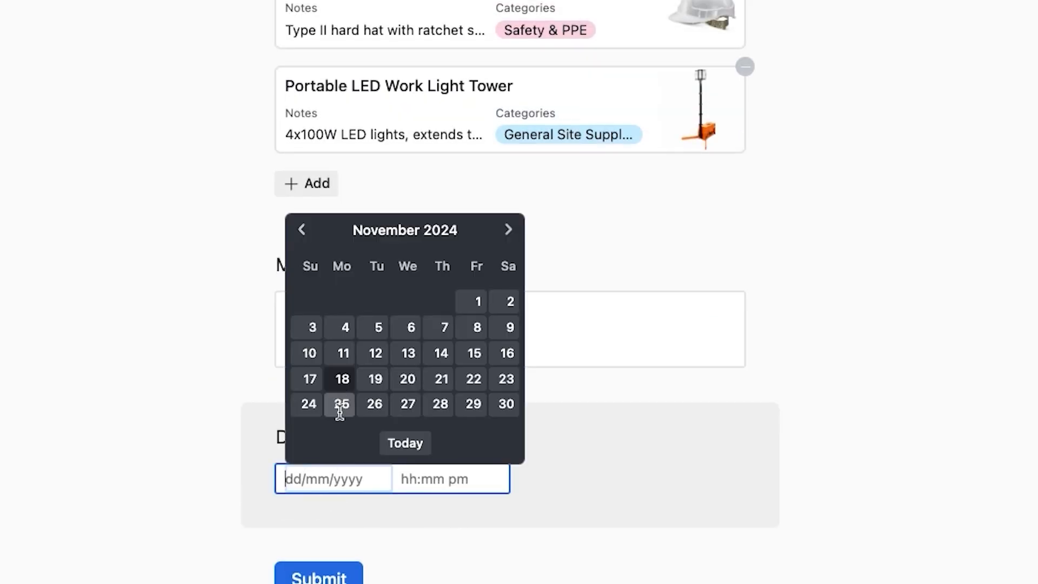
left_click(375, 378)
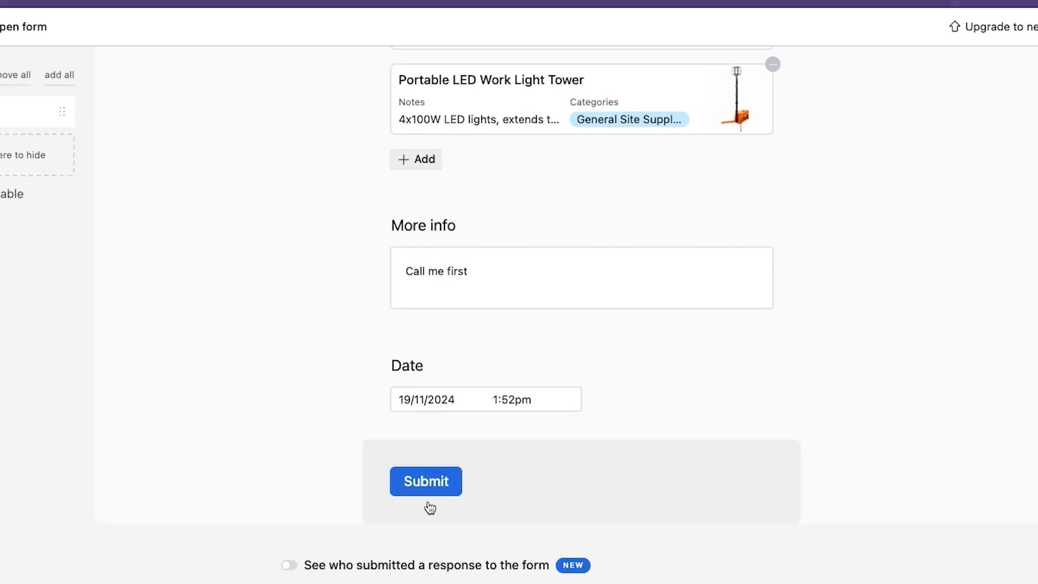
left_click(432, 482)
Step: Copy the form's share link
scroll(460, 411, "up", 5)
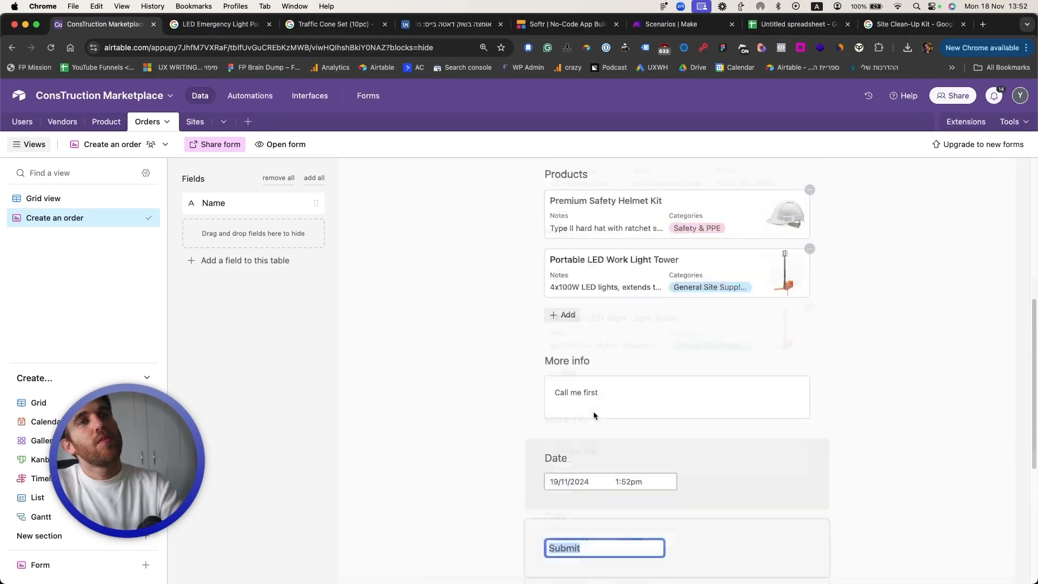
left_click(243, 144)
left_click(398, 193)
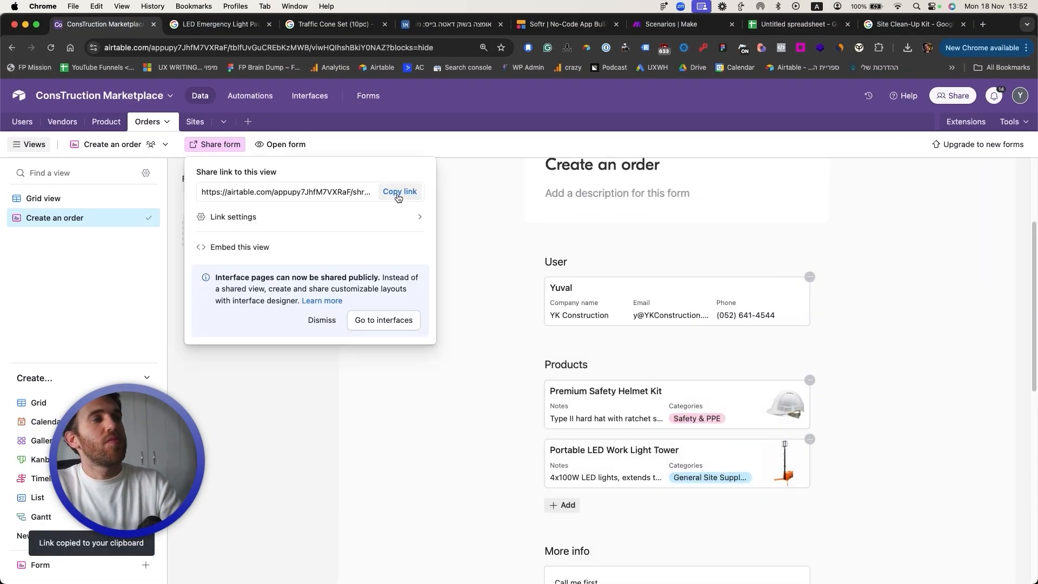
Step: Open the shared form in a private window and submit a test order with both products
key("super+shift+n")
key("Return")
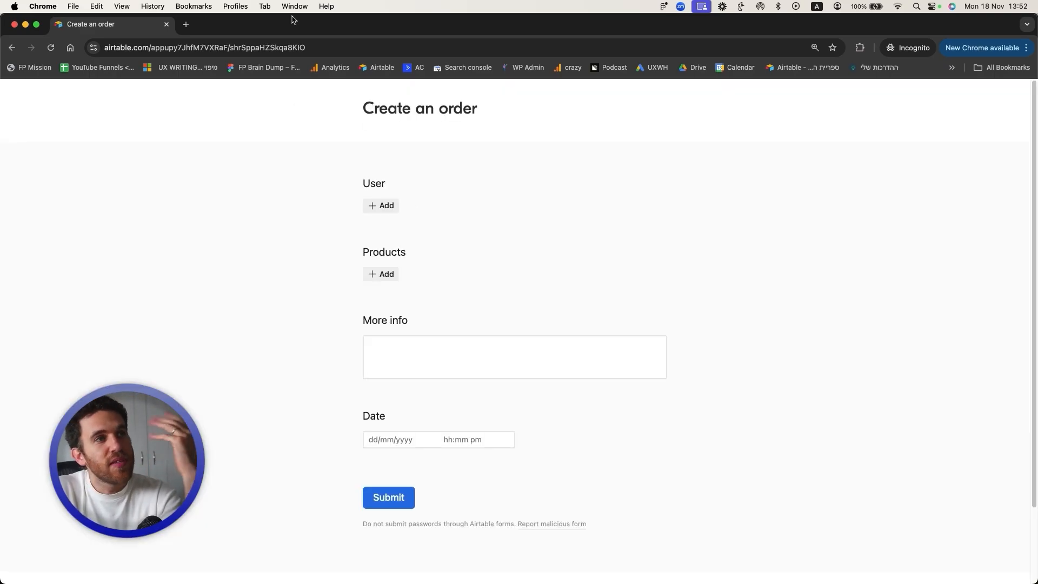
left_click(381, 205)
left_click(416, 254)
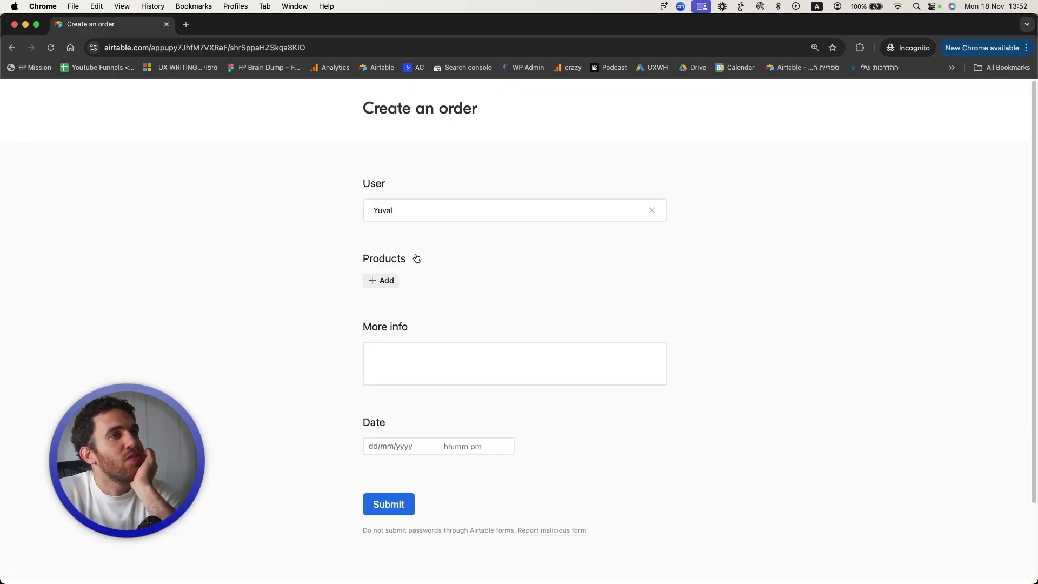
left_click(388, 280)
left_click(486, 326)
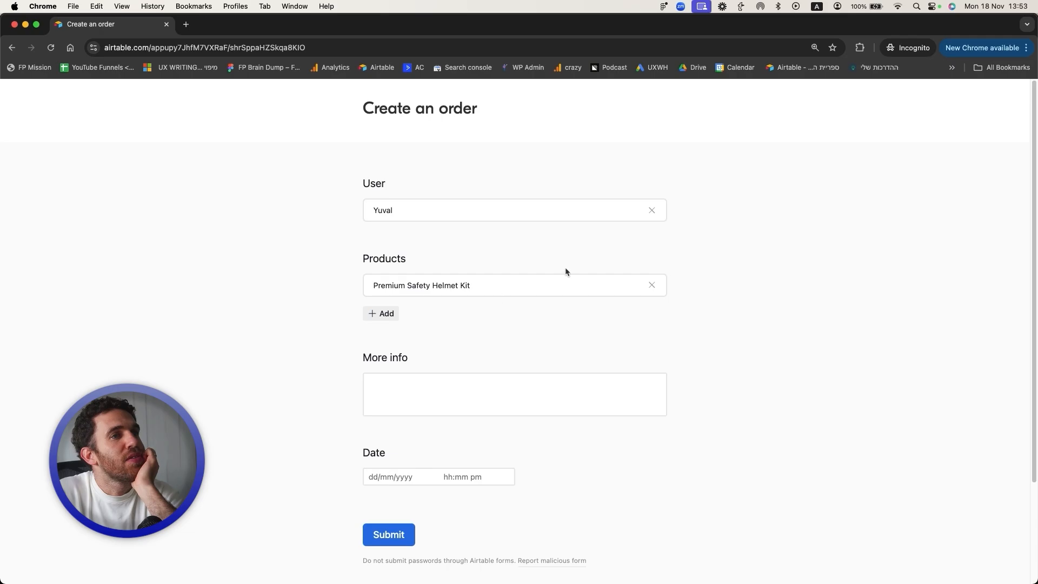
left_click(386, 315)
left_click(431, 411)
left_click(401, 509)
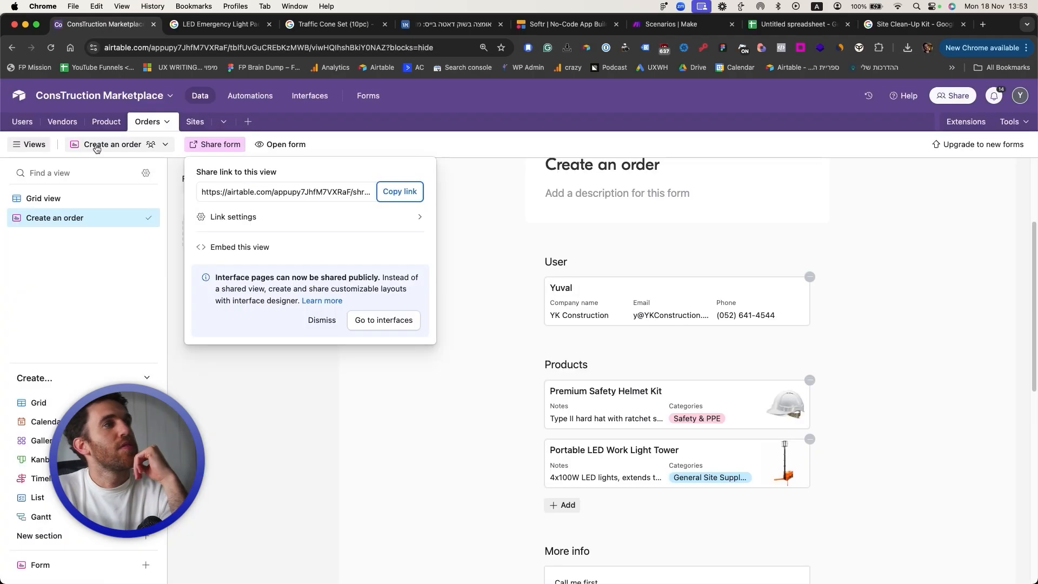
Step: Back in the Orders grid, widen the Vendors (from Products) and Products columns
left_click(40, 198)
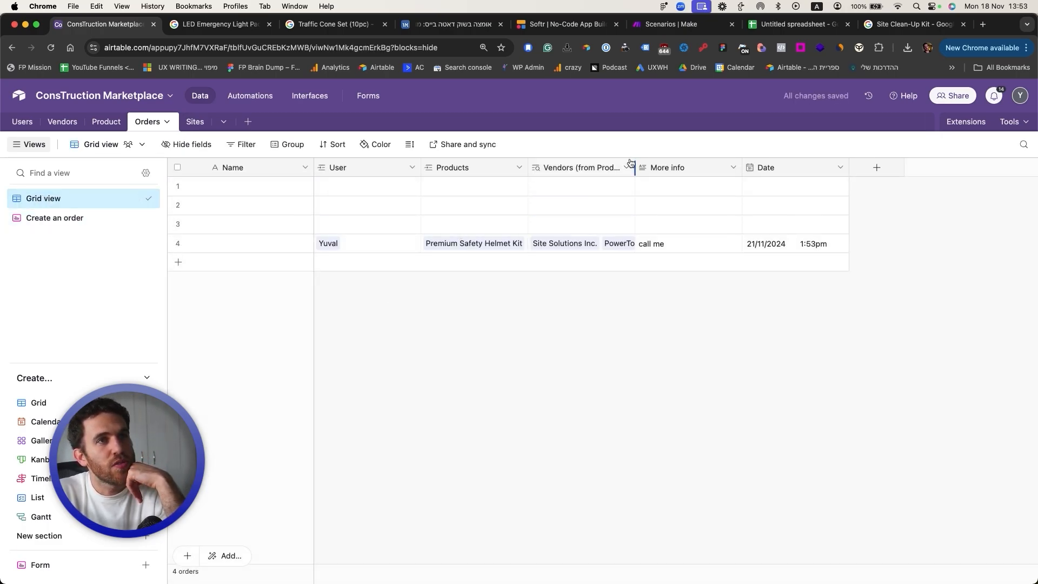
left_click_drag(634, 168, 737, 167)
left_click_drag(528, 167, 507, 246)
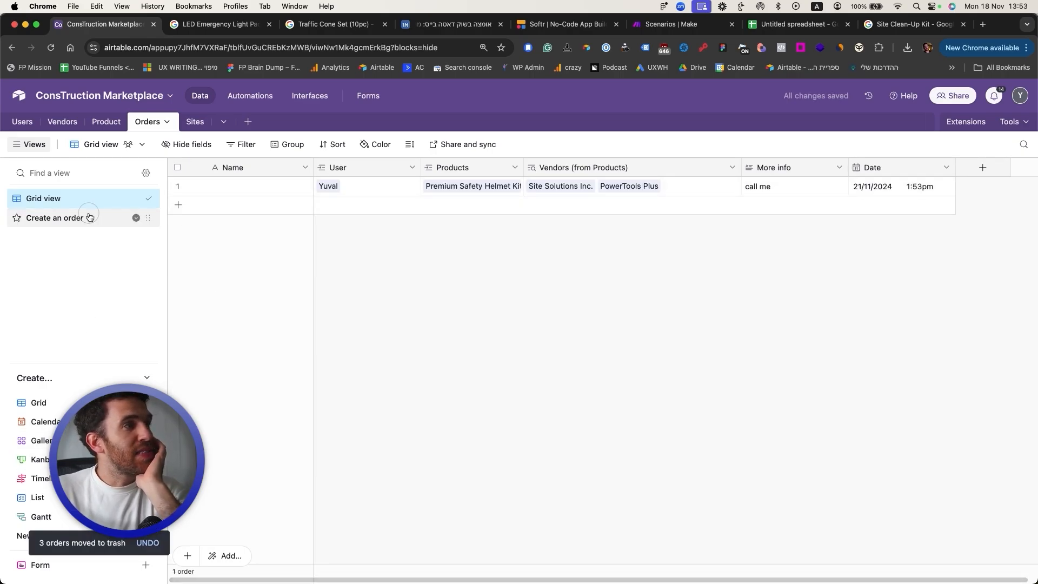
Step: In the Create an order form builder, make User required and preview the product list
left_click(114, 218)
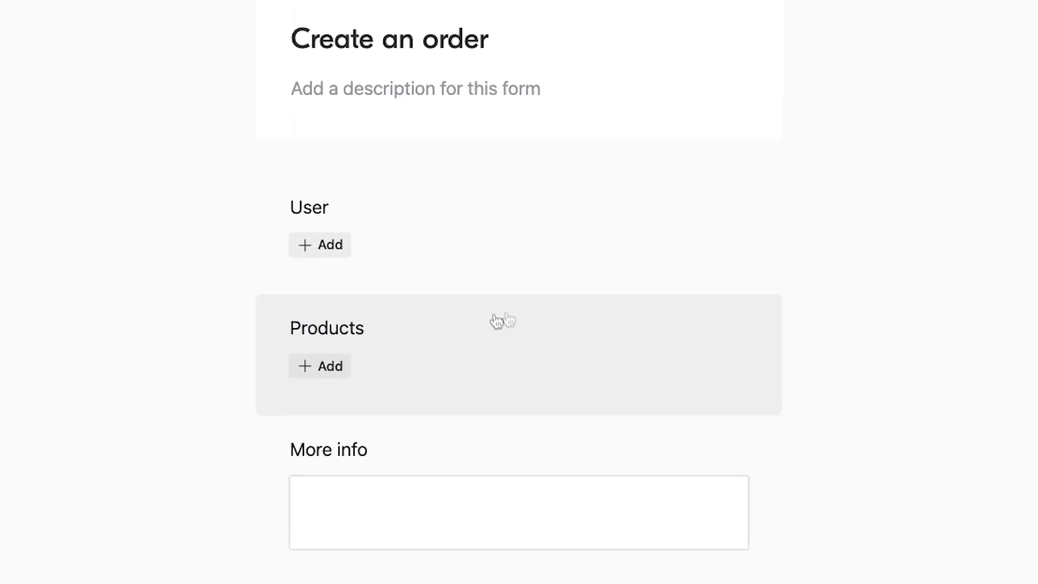
left_click(670, 483)
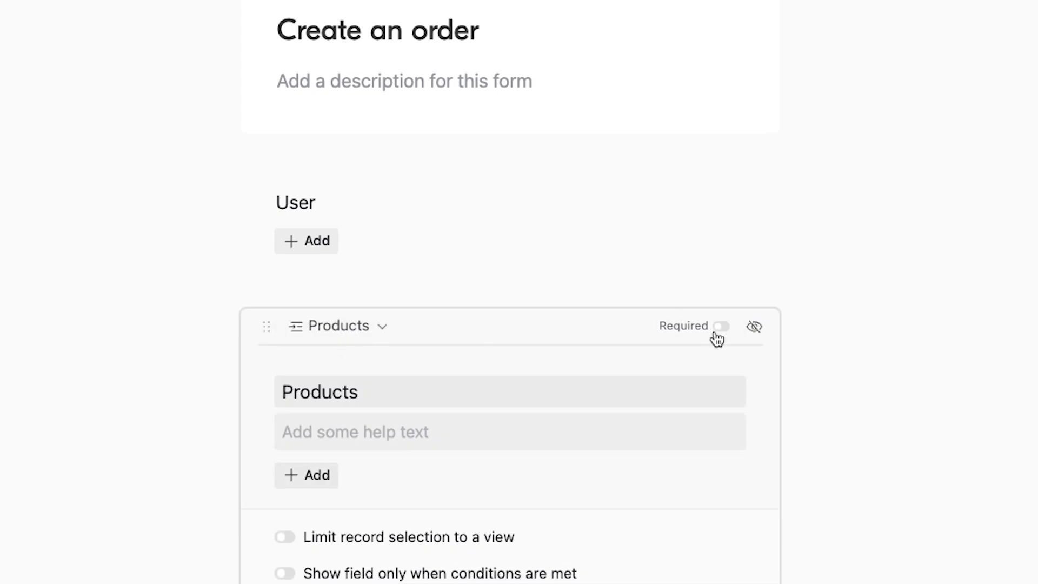
left_click(614, 202)
left_click(708, 202)
left_click(886, 281)
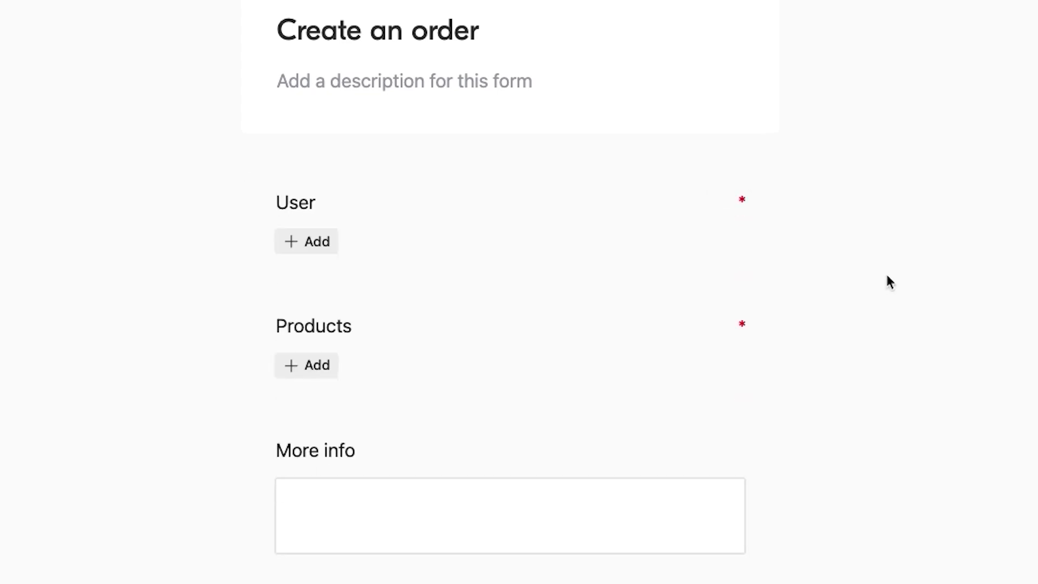
scroll(608, 460, "down", 3)
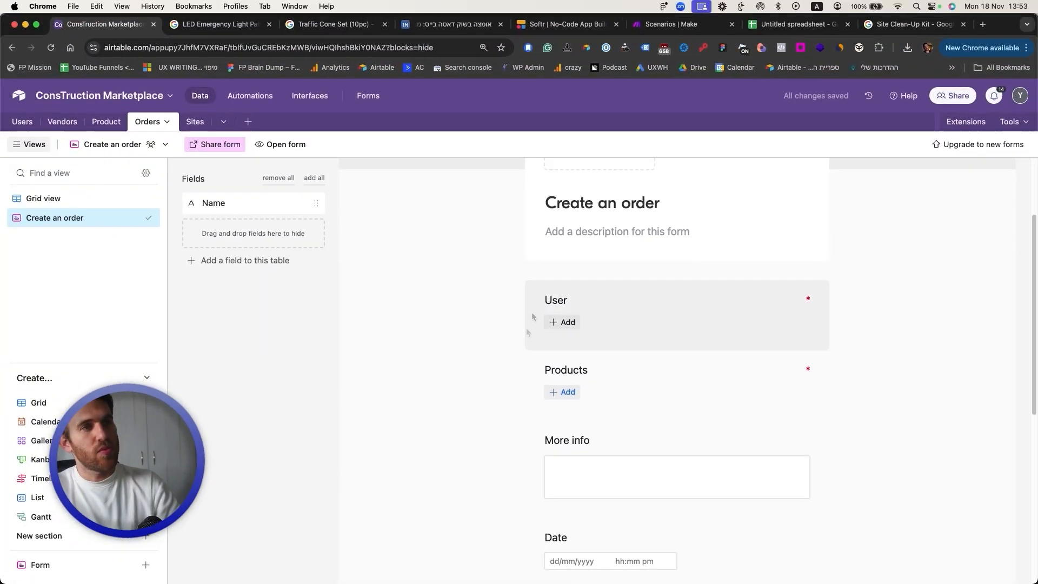
left_click(557, 390)
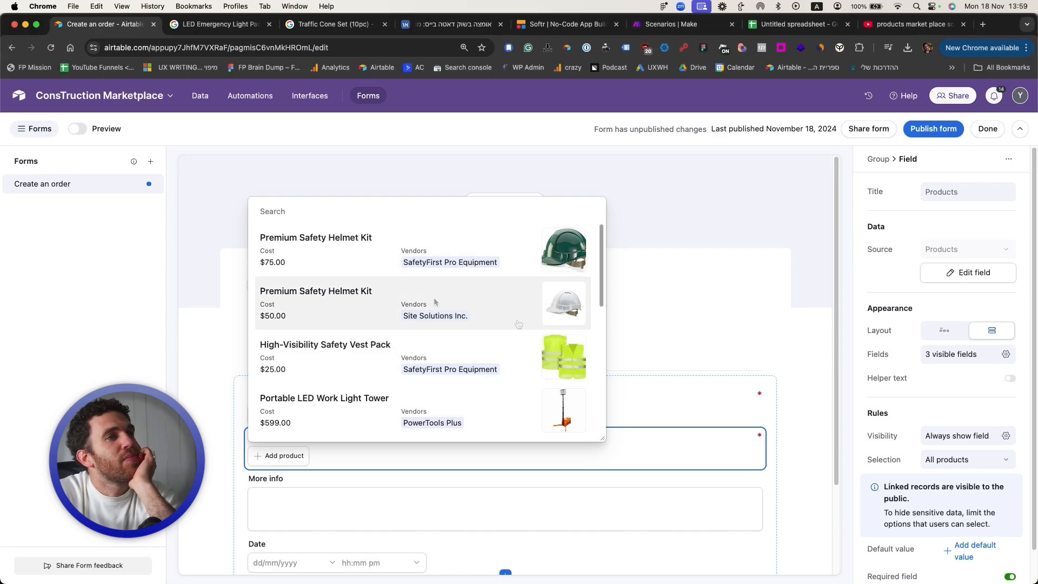
Step: Select the Products field, preview its choices, and publish the form changes
left_click(721, 305)
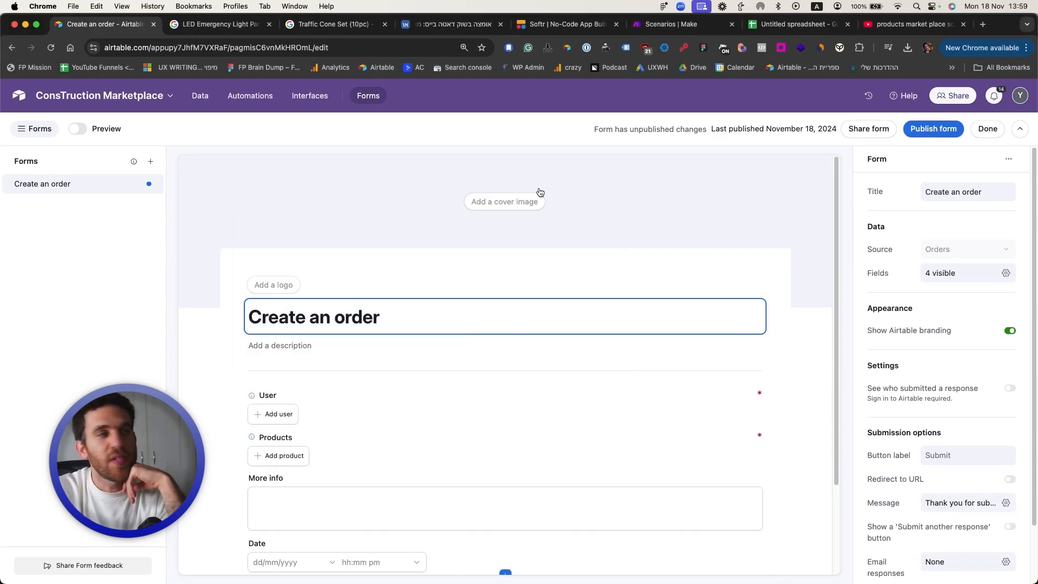
scroll(539, 192, "down", 2)
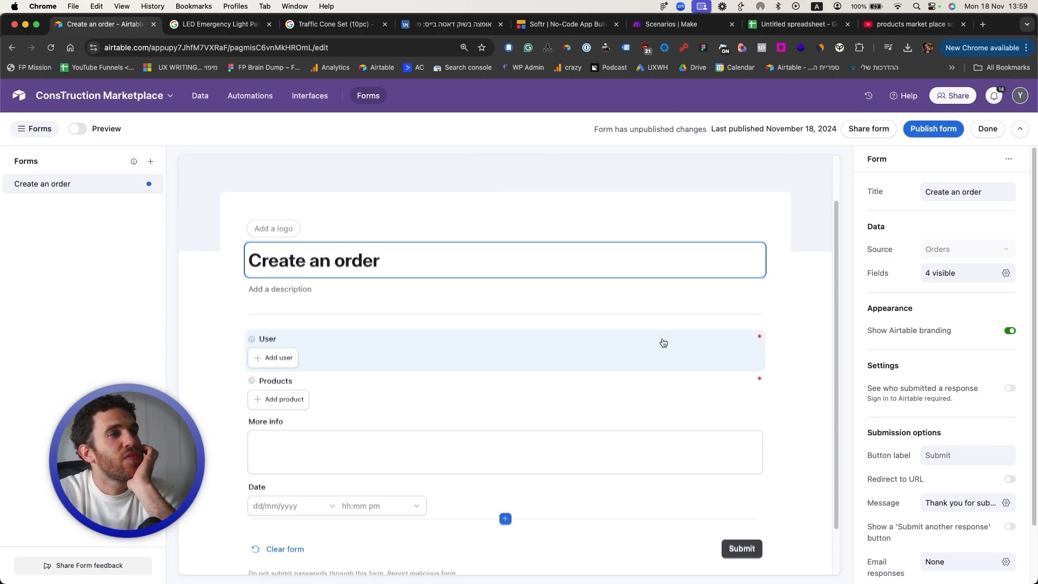
scroll(459, 335, "down", 1)
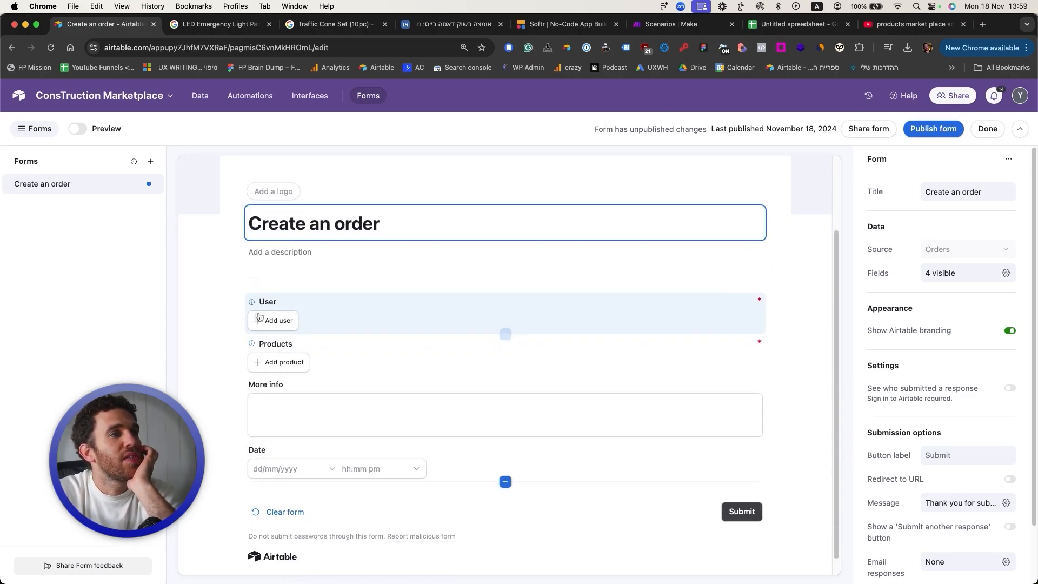
left_click(294, 364)
left_click(295, 363)
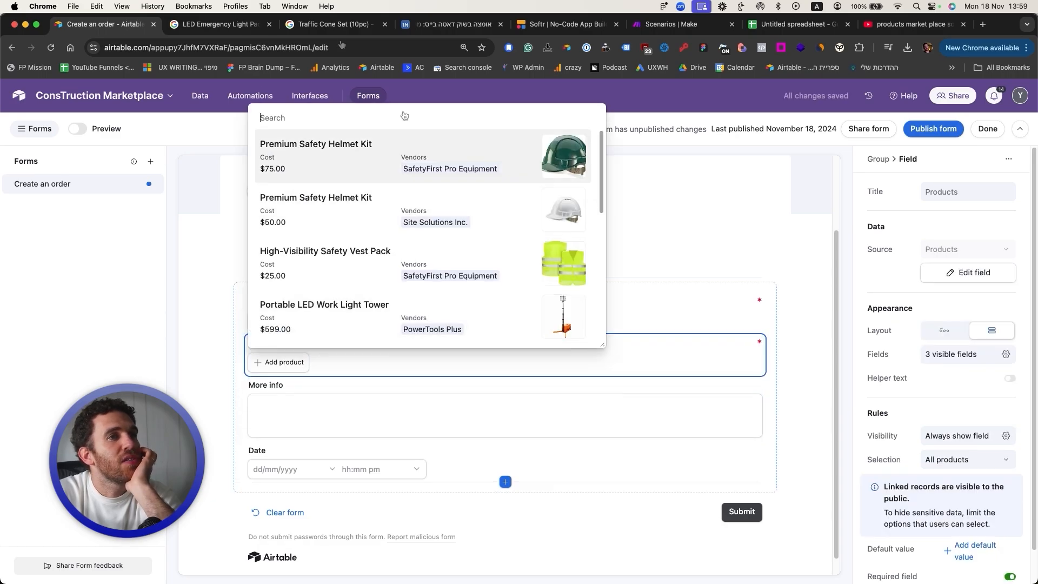
left_click(916, 128)
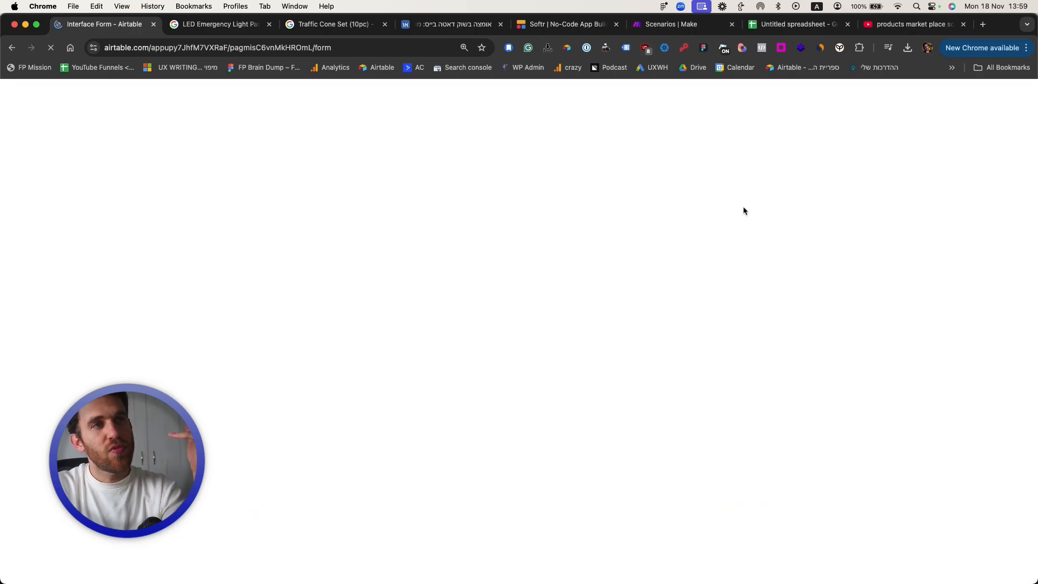
Step: On the live form, check the product choices and pick the first user for User
left_click(291, 287)
scroll(393, 428, "down", 4)
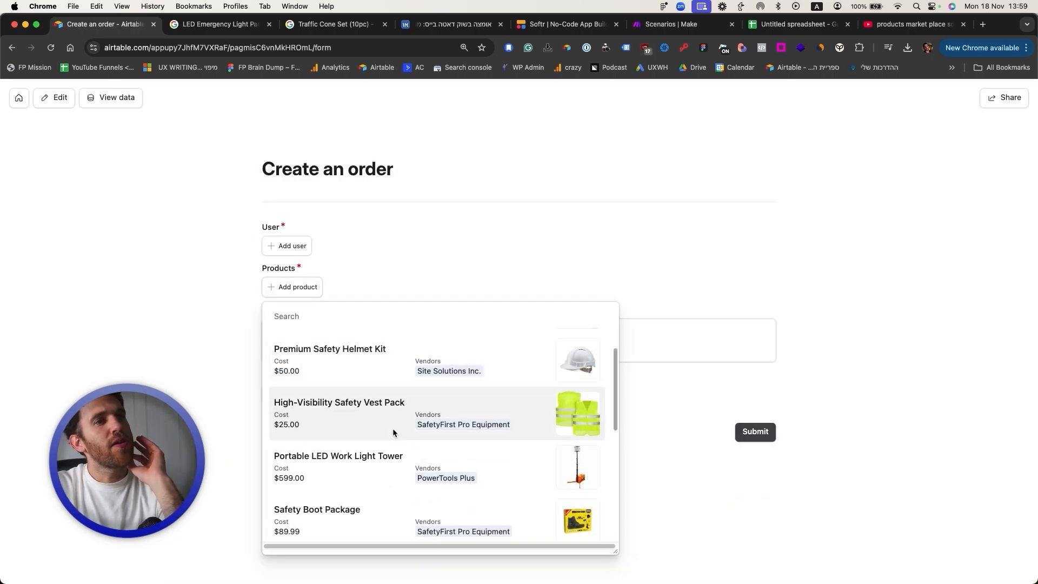
left_click(238, 346)
left_click(270, 251)
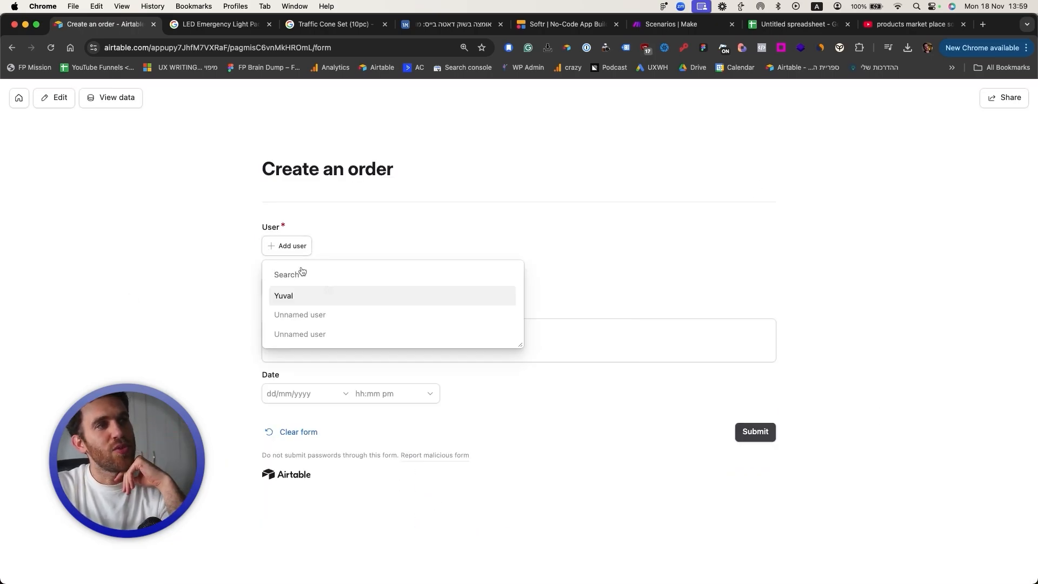
left_click(333, 292)
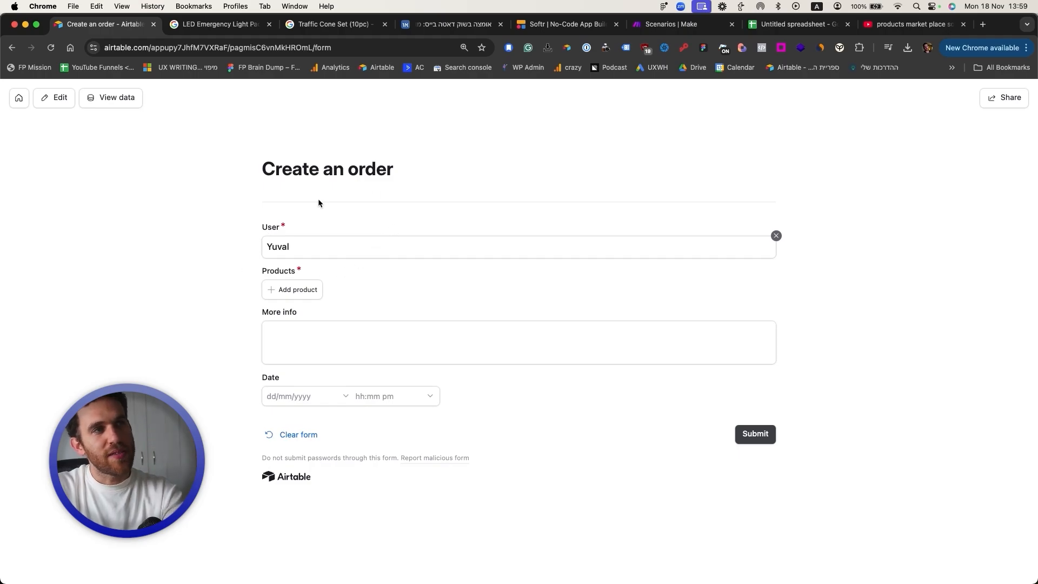
left_click(283, 293)
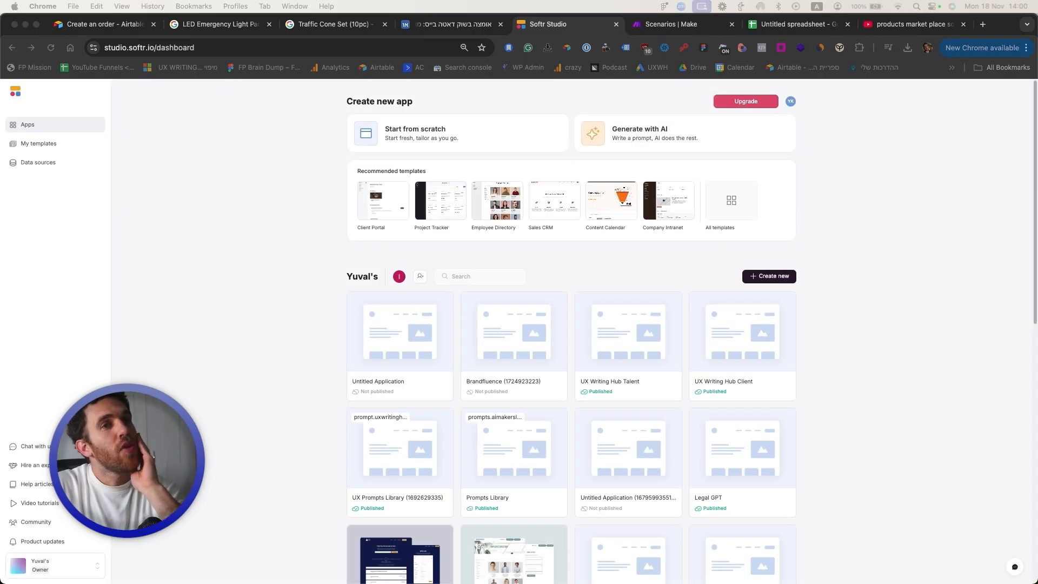
Step: Start a new Softr app from scratch with Airtable as the data source
left_click(858, 286)
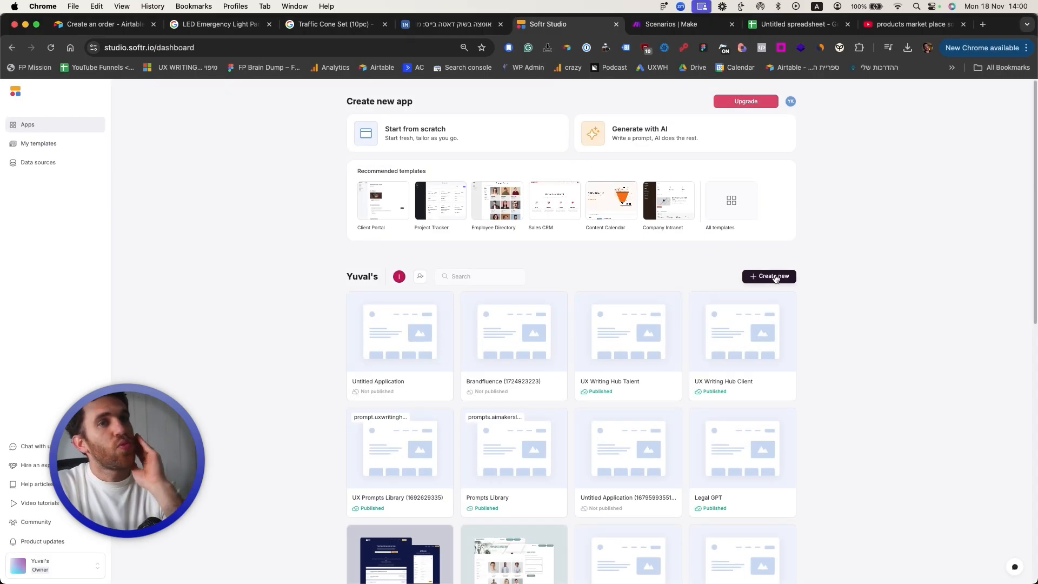
left_click(774, 277)
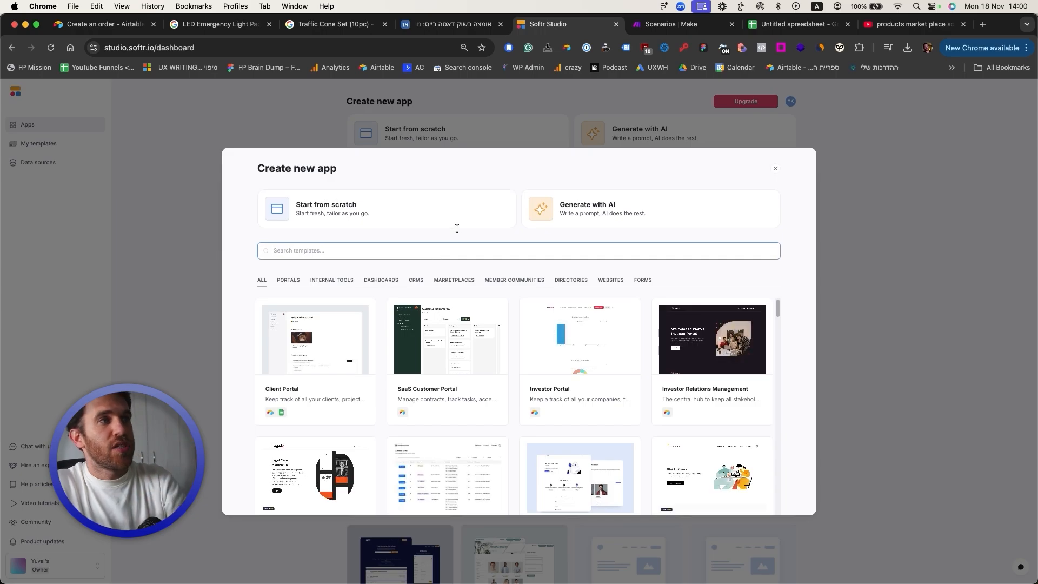
left_click(441, 213)
left_click(303, 242)
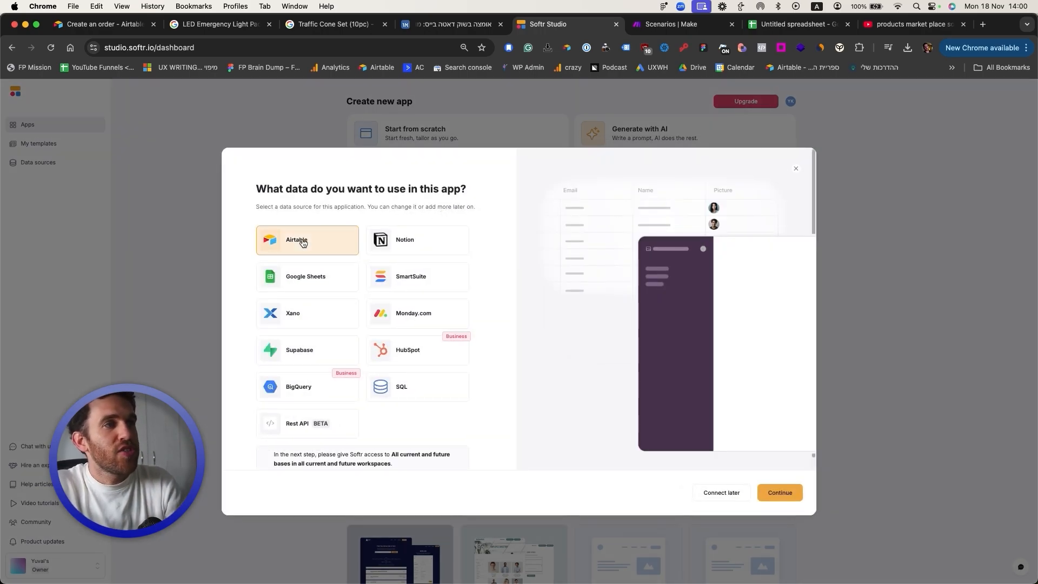
left_click(783, 493)
Step: Grant Softr access to the ConsTruction Marketplace base
left_click(316, 283)
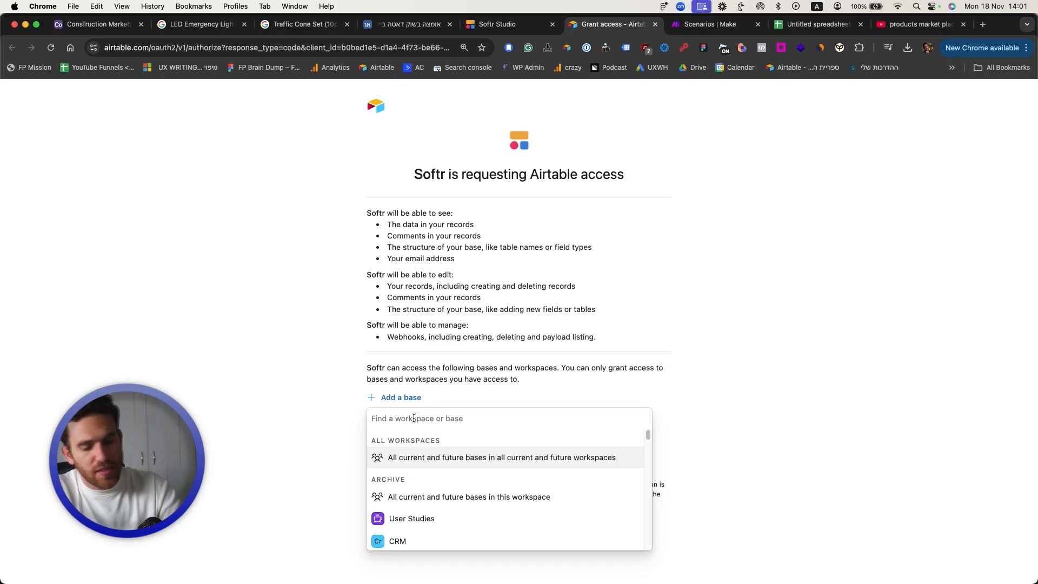
type("ConsTruction Marketplace")
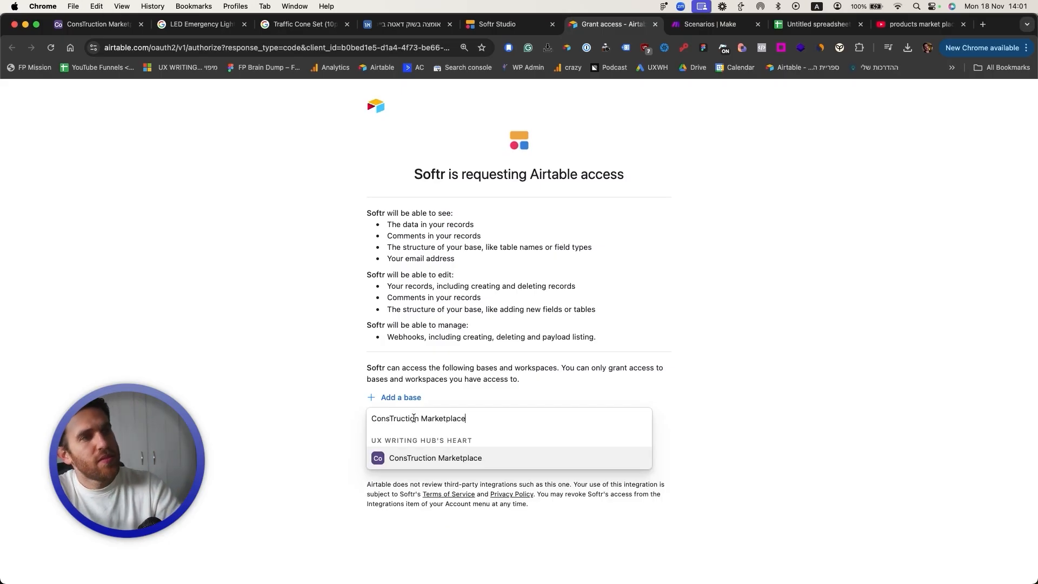
left_click(418, 459)
left_click(535, 466)
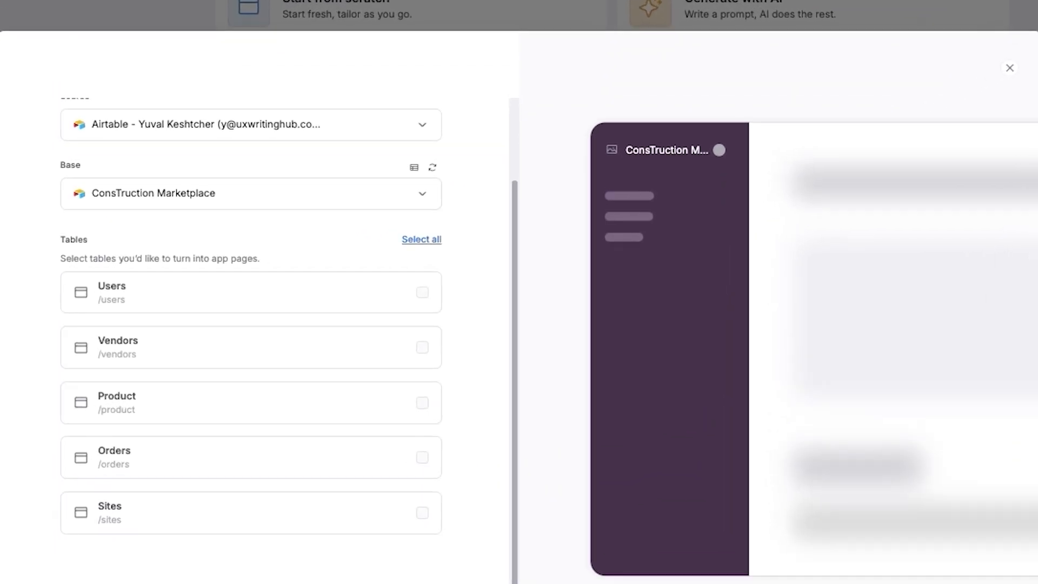
Step: Select the Users, Vendors, Product and Orders tables and generate the app
scroll(251, 341, "up", 2)
scroll(250, 340, "down", 2)
left_click(203, 310)
left_click(183, 349)
left_click(163, 406)
left_click(162, 460)
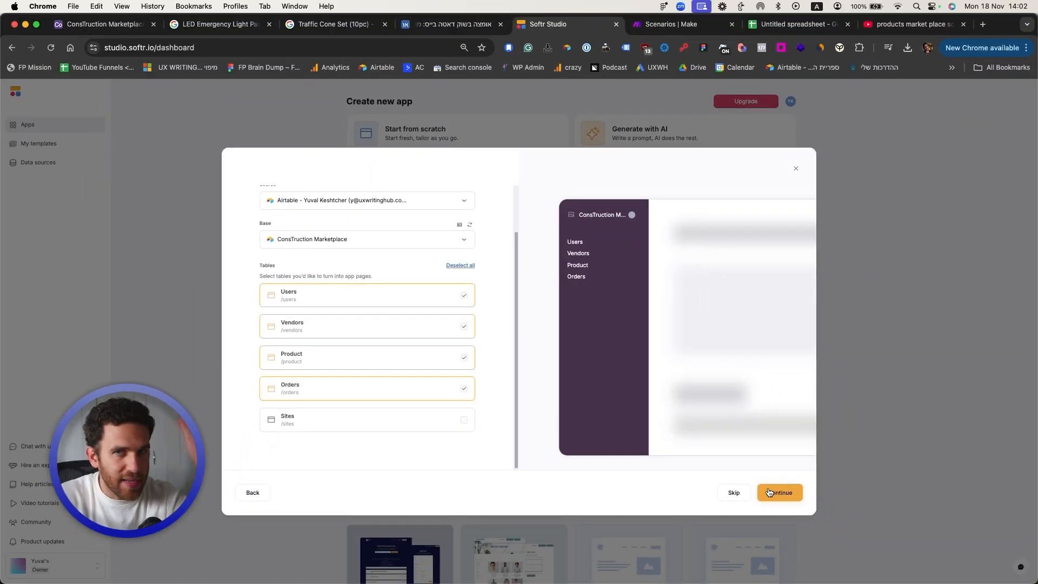
left_click(768, 492)
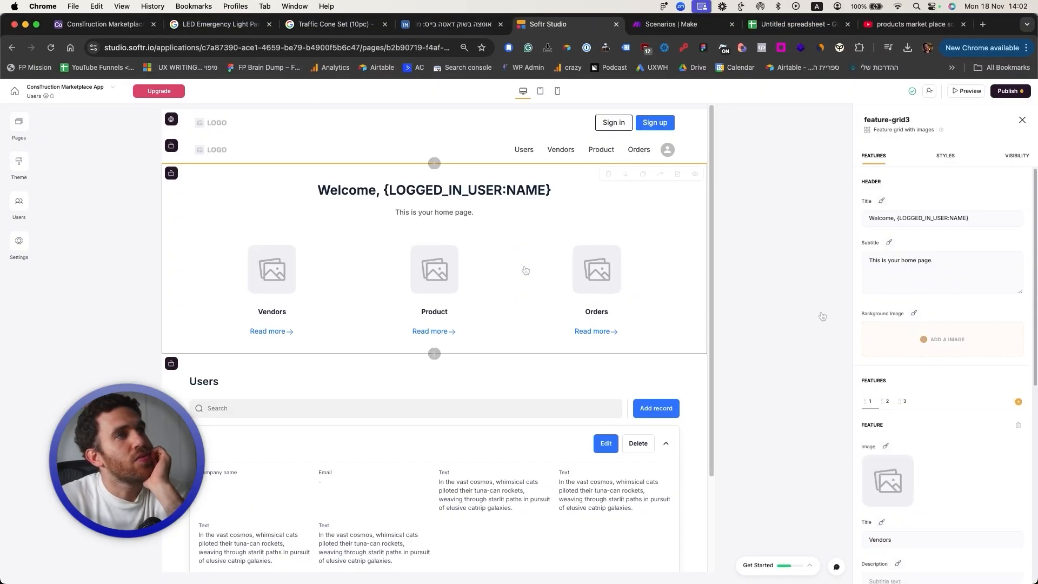
Step: Sync app users from the Airtable ConsTruction Marketplace base's Users table
left_click(18, 204)
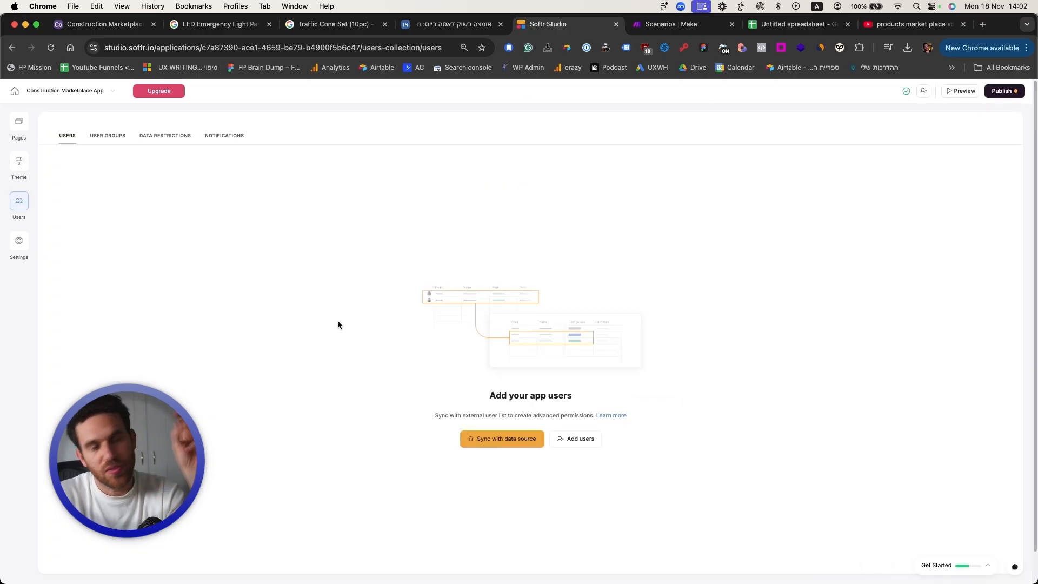
left_click(493, 441)
left_click(161, 218)
left_click(155, 261)
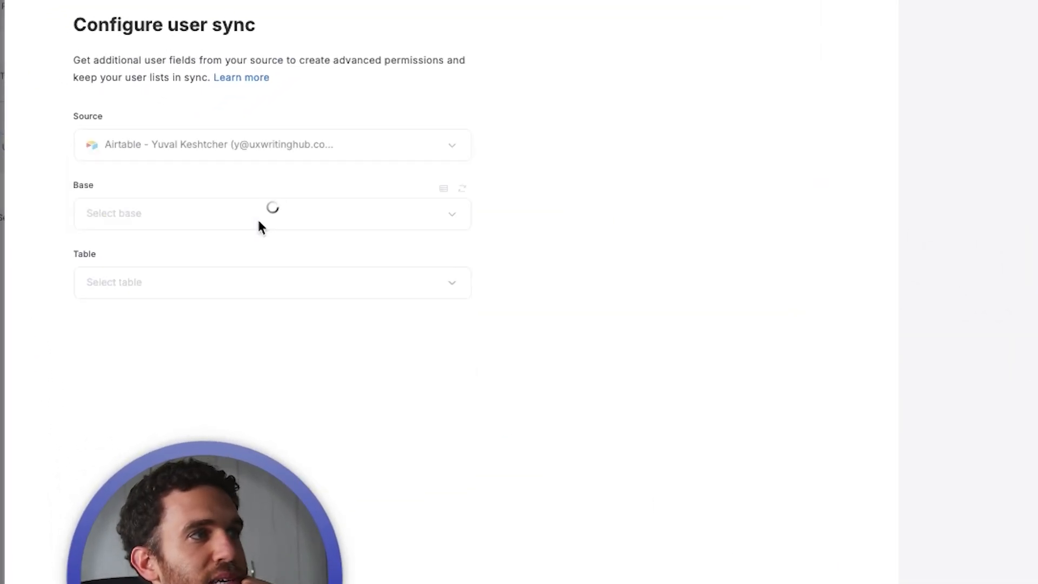
left_click(157, 256)
left_click(241, 258)
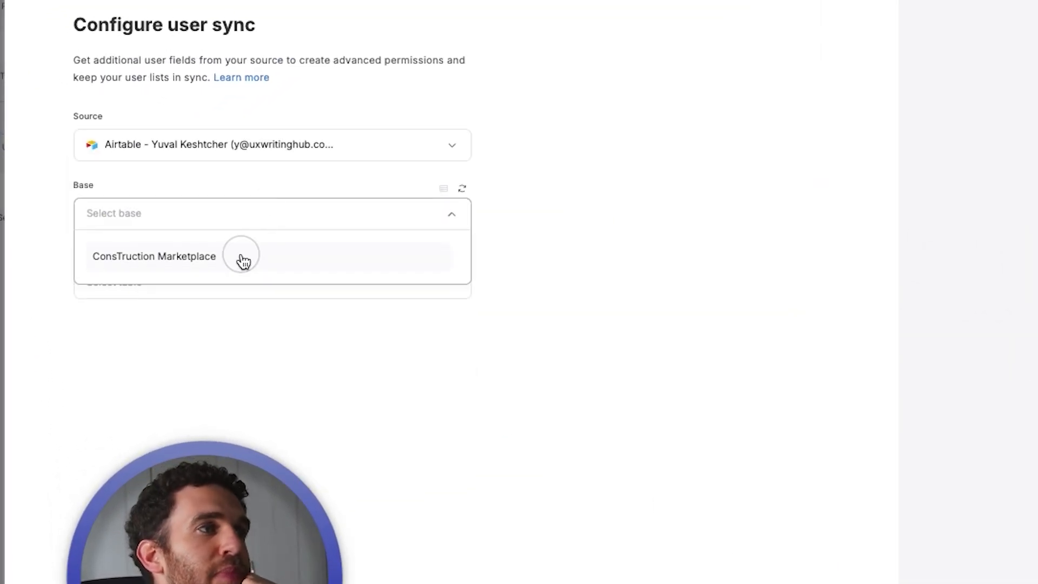
left_click(227, 284)
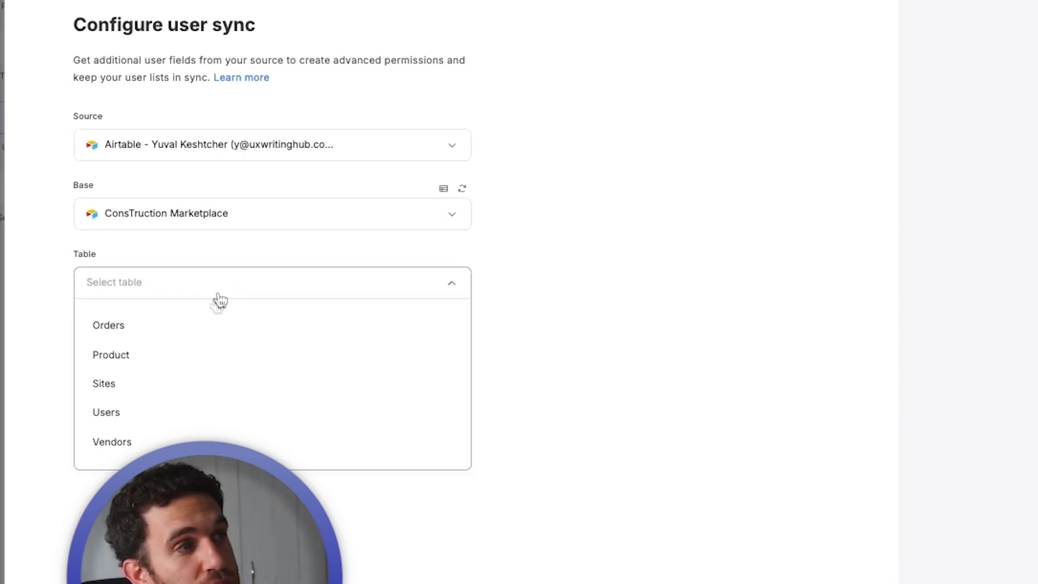
left_click(170, 420)
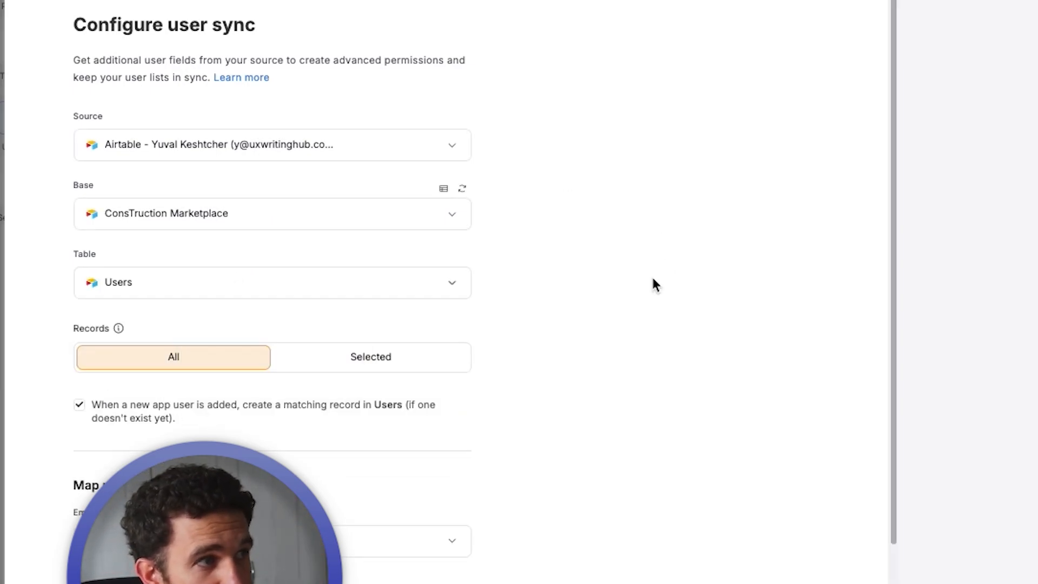
Step: Map user email to Email and user name to Name, then save the sync
scroll(652, 280, "down", 3)
left_click(136, 432)
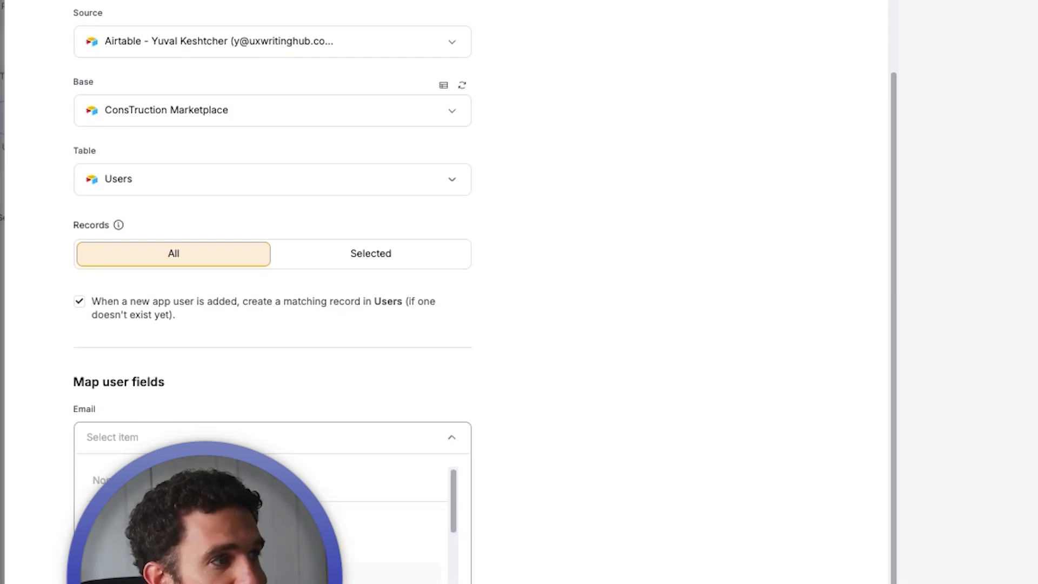
left_click(232, 574)
scroll(134, 388, "down", 3)
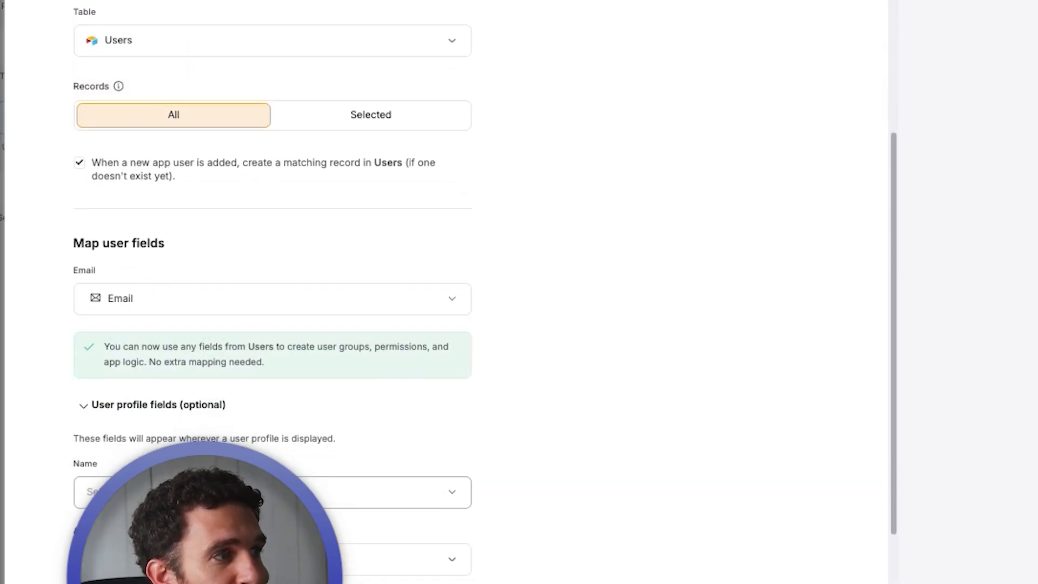
left_click(195, 492)
left_click(194, 543)
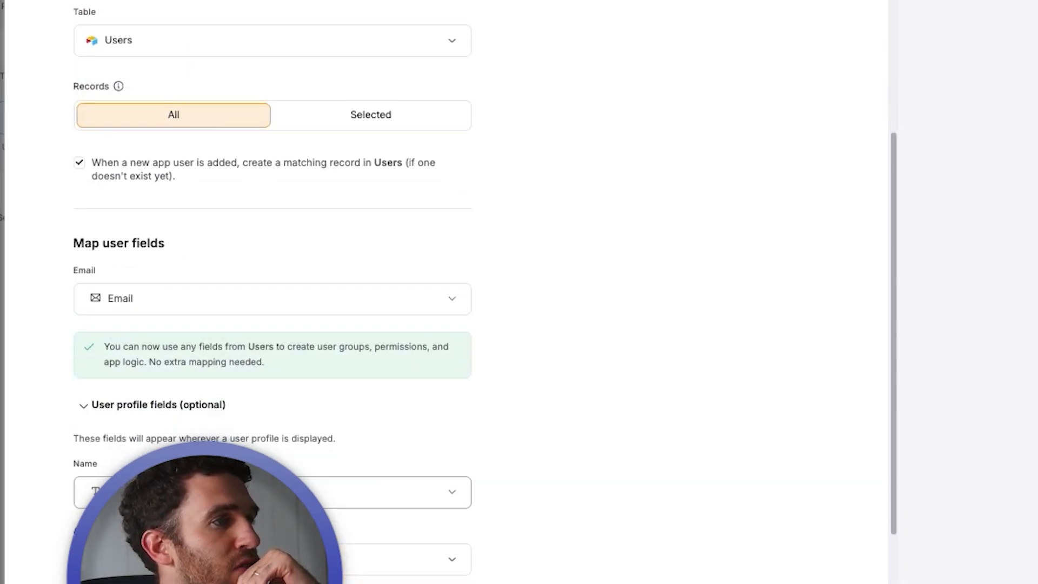
scroll(195, 476, "down", 2)
left_click(194, 470)
left_click(531, 300)
scroll(531, 300, "down", 2)
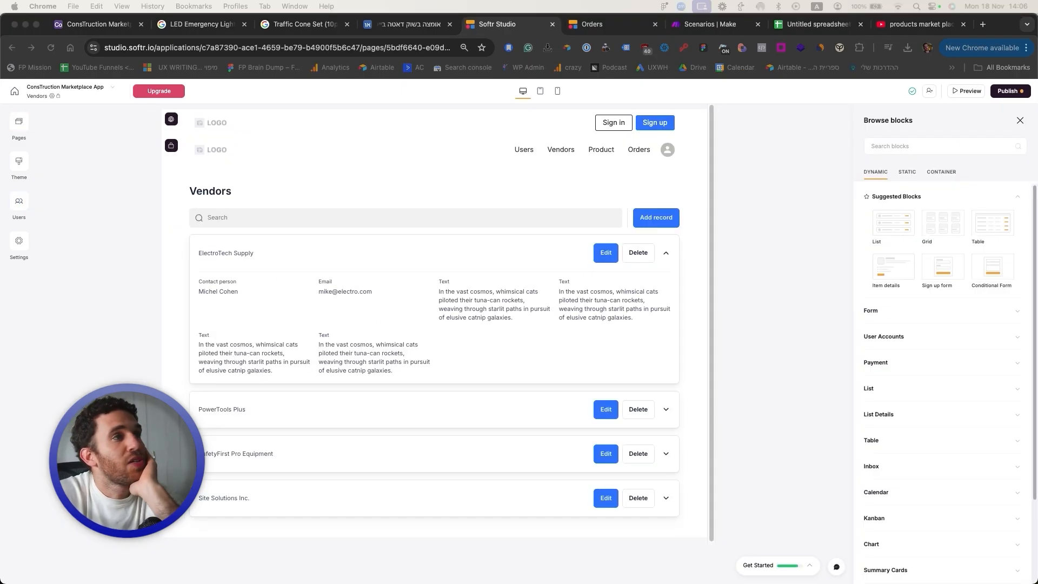
Step: Open the Orders page's list block settings, then return to the Airtable base
left_click(26, 126)
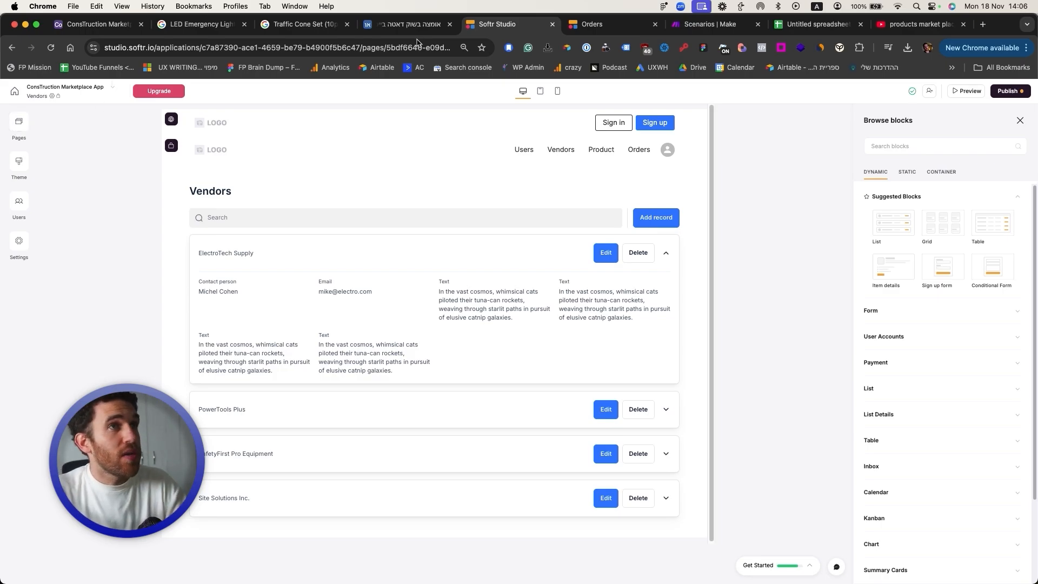
left_click(19, 122)
left_click(67, 281)
left_click(664, 225)
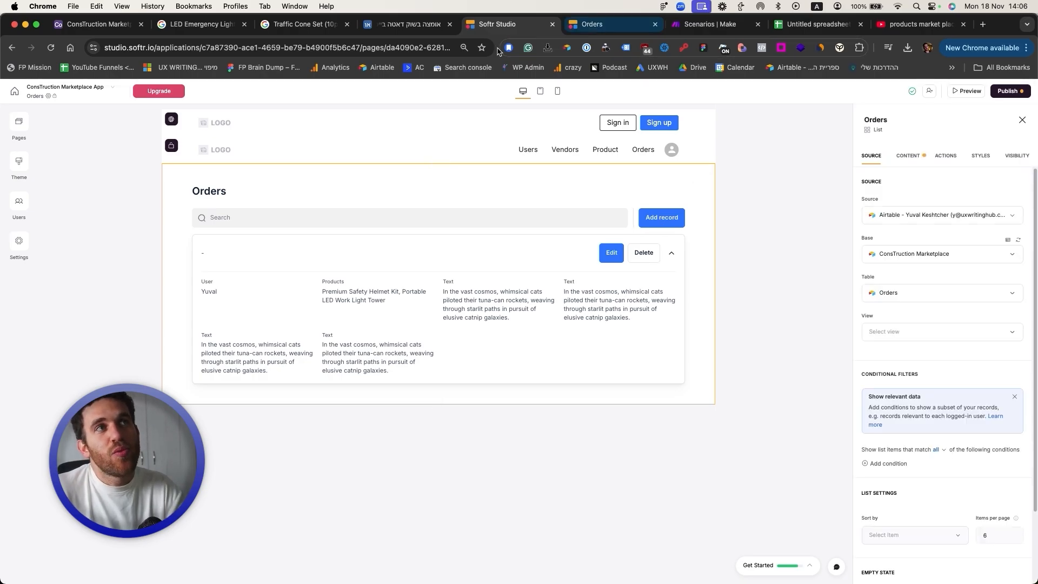
left_click(83, 32)
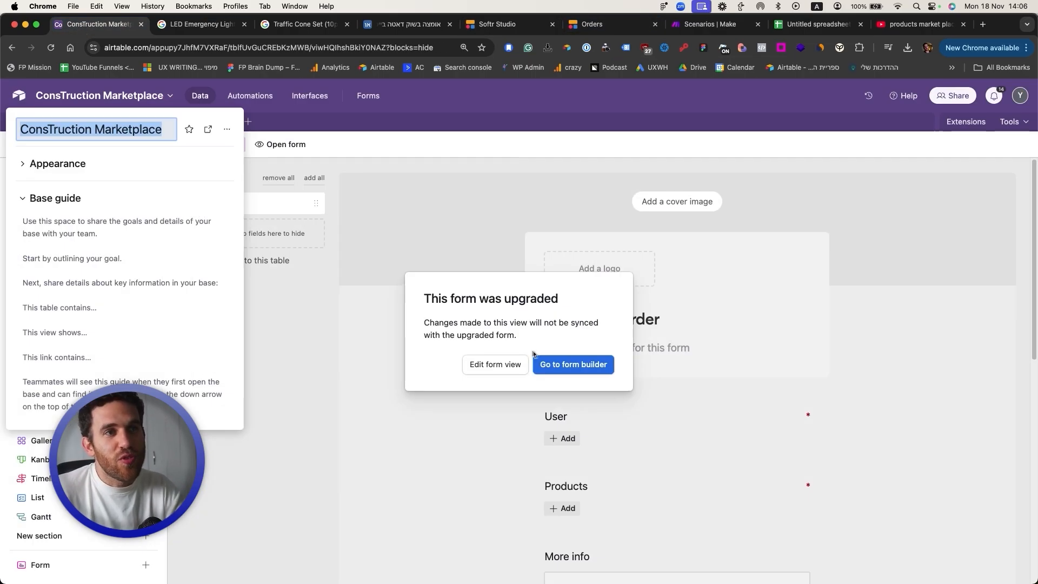
left_click(546, 362)
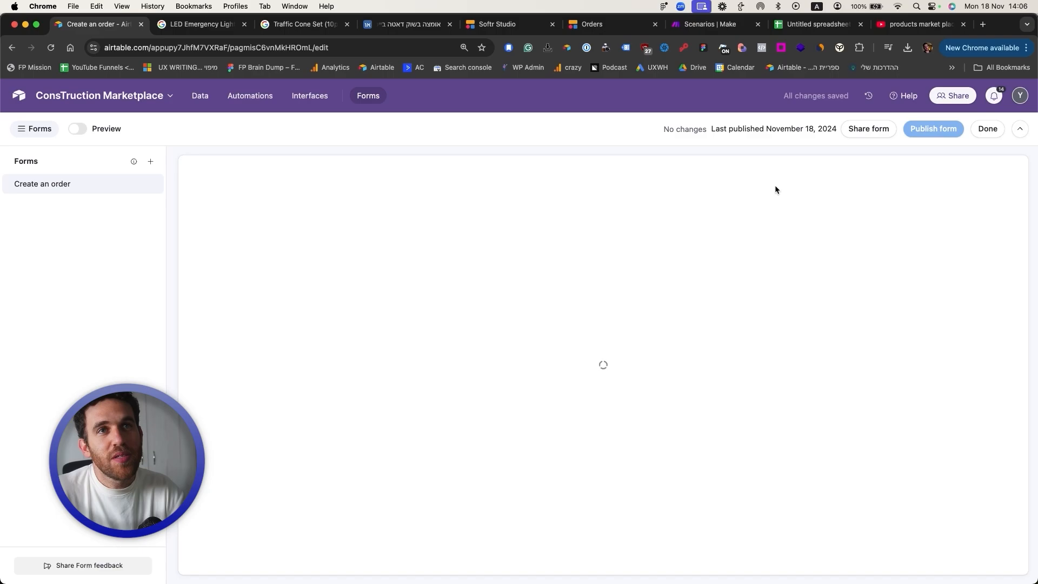
scroll(932, 345, "down", 3)
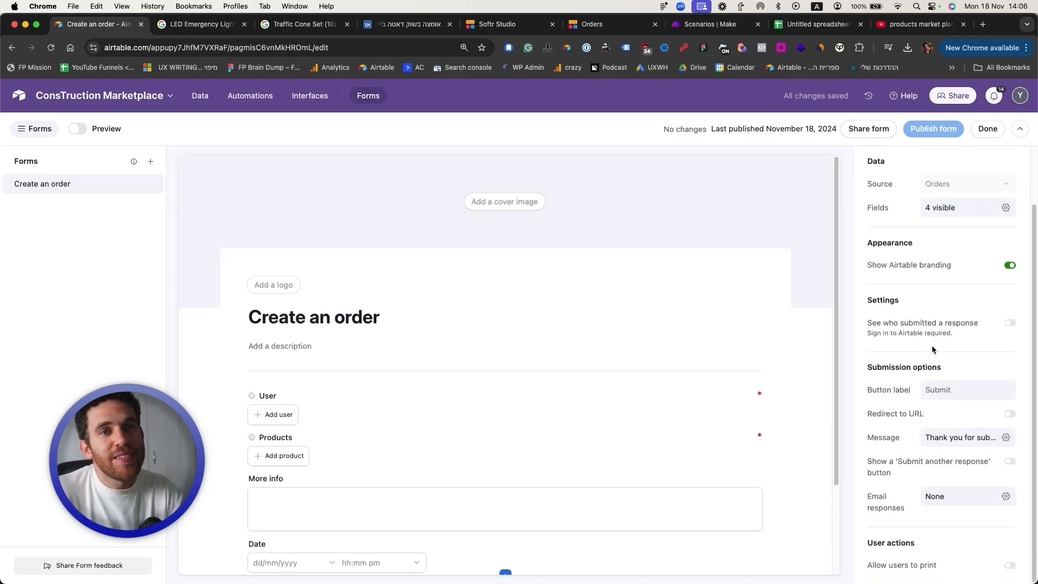
left_click(881, 131)
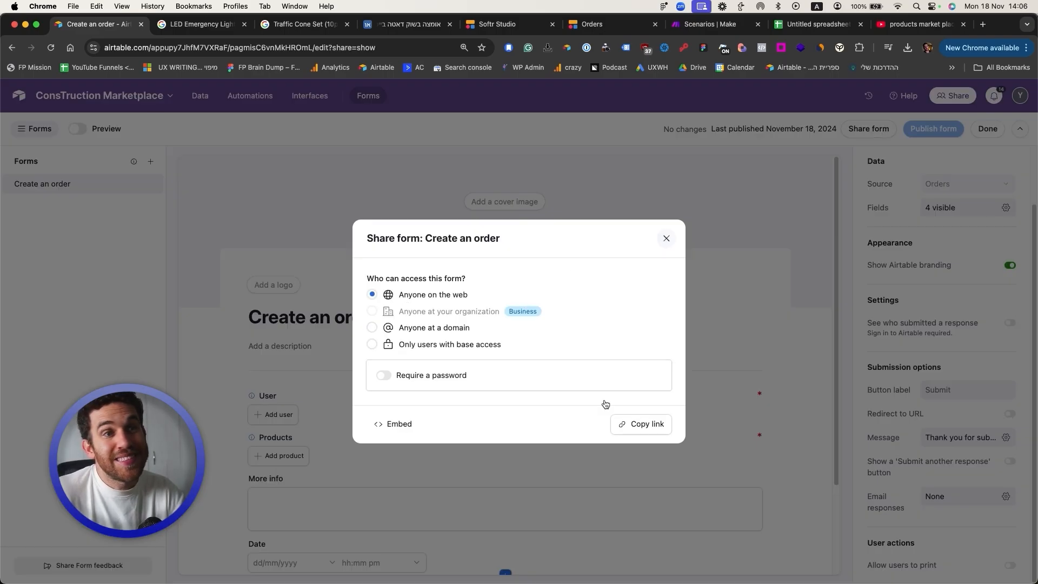
key("super+shift+n")
key("Return")
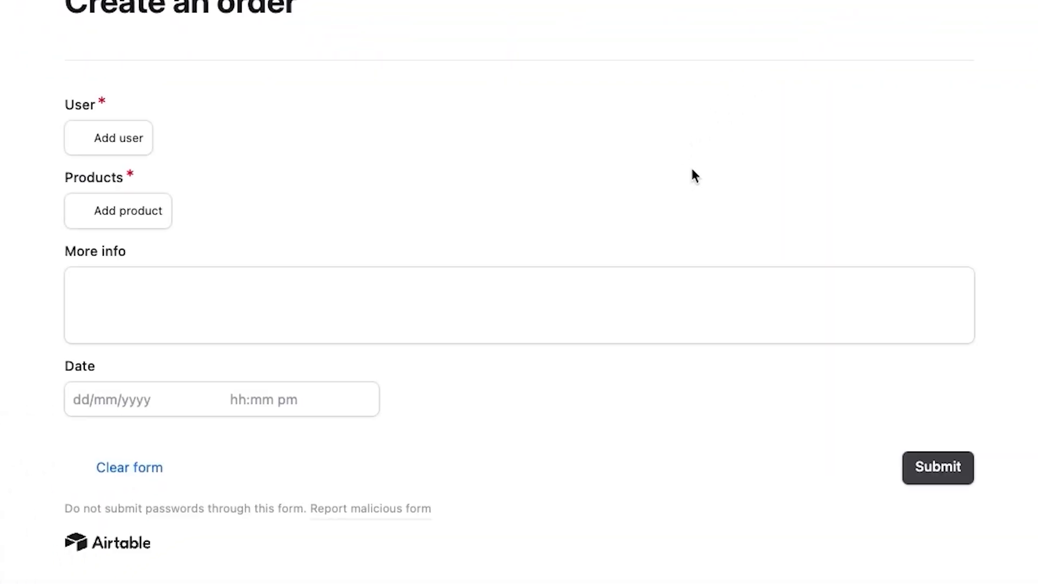
left_click(137, 146)
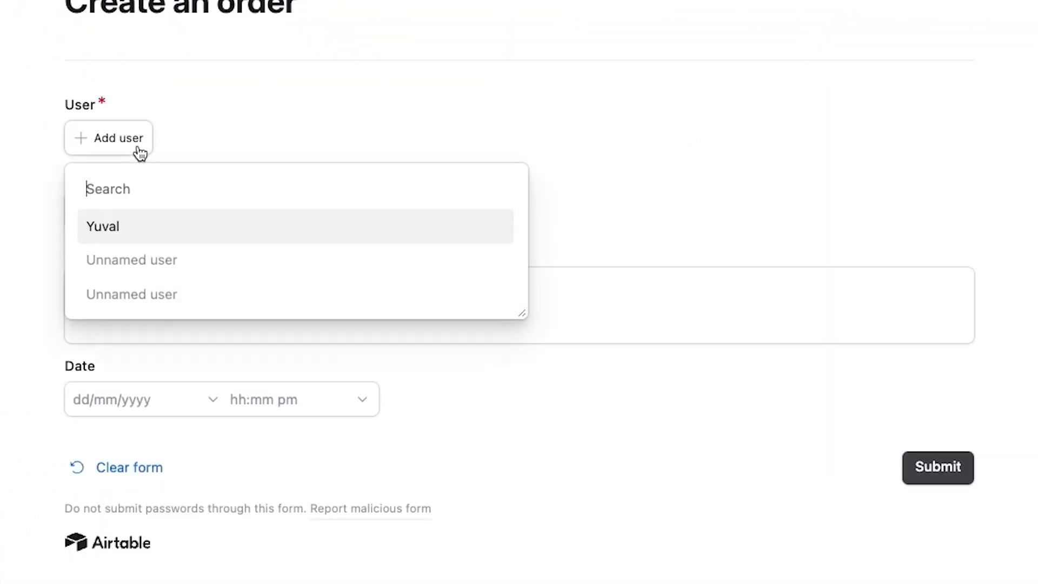
left_click(199, 128)
key("super+w")
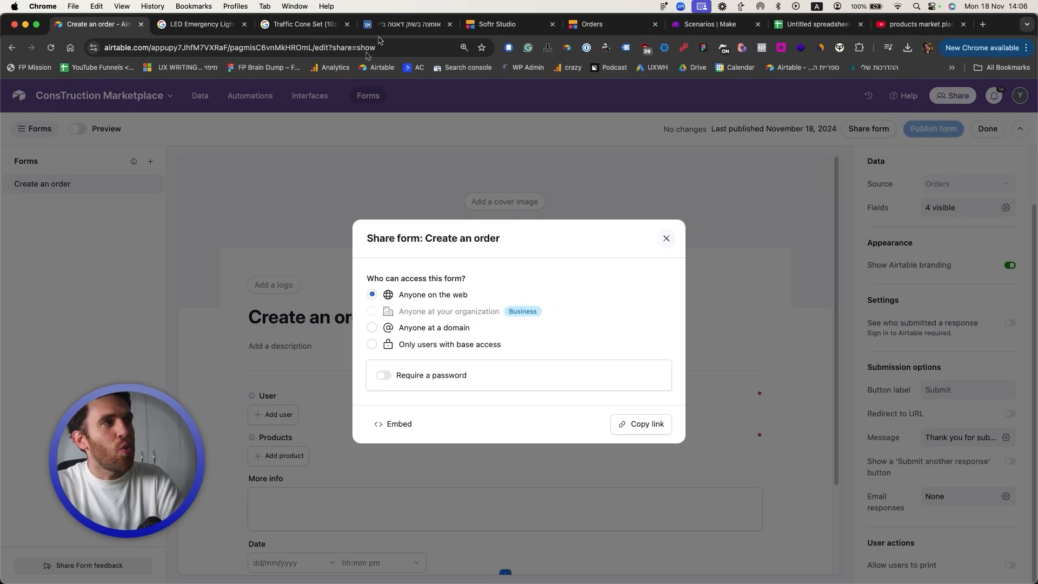
left_click(291, 166)
left_click(194, 95)
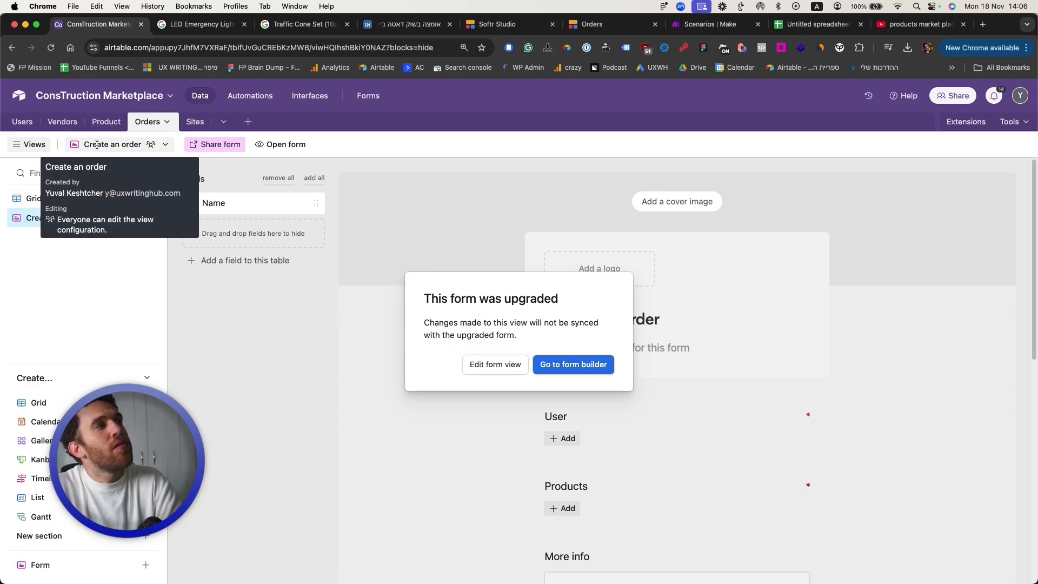
Step: Dismiss the form upgrade notice and switch to the Users table
left_click(20, 123)
left_click(15, 124)
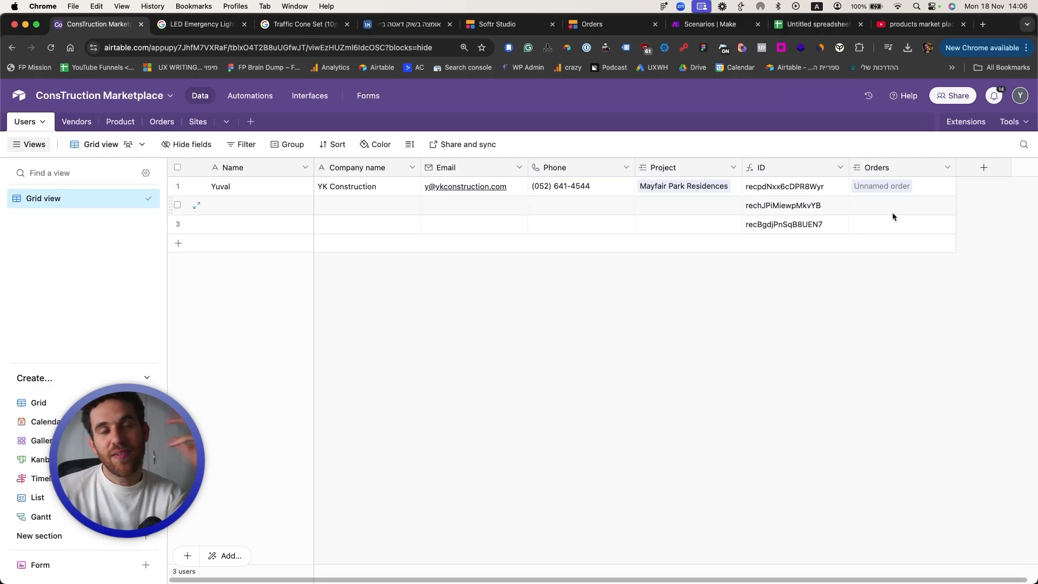
scroll(892, 212, "right", 1)
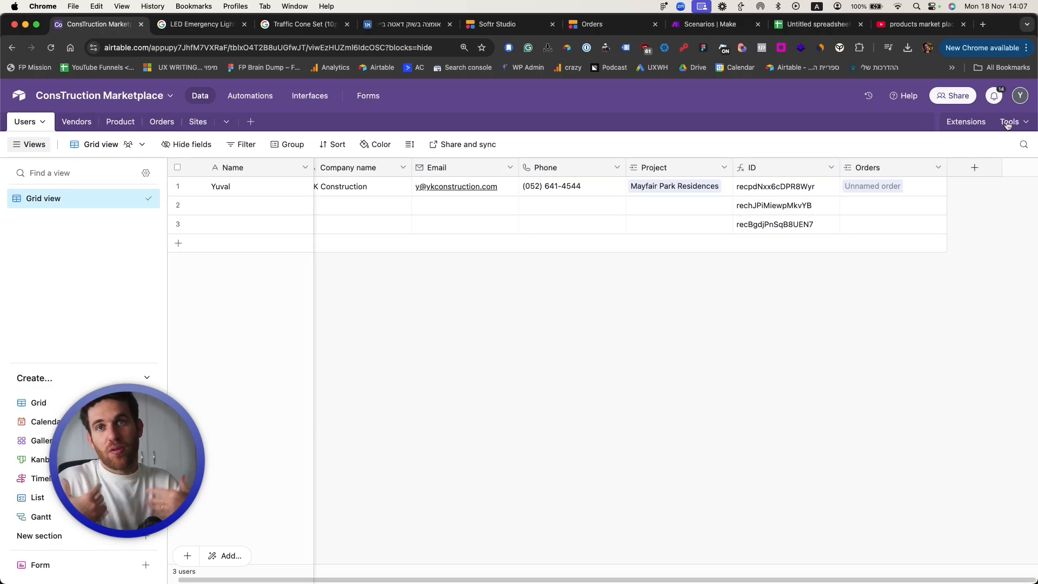
Step: Add the Prefilled Forms extension to the base after searching 'prefi' in the Marketplace
left_click(1008, 121)
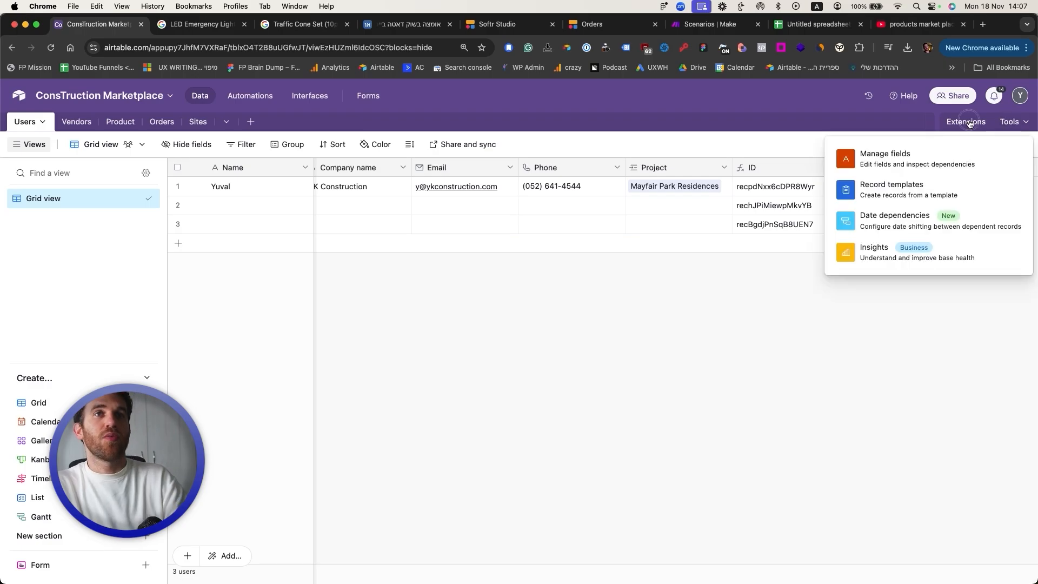
left_click(968, 122)
left_click(846, 456)
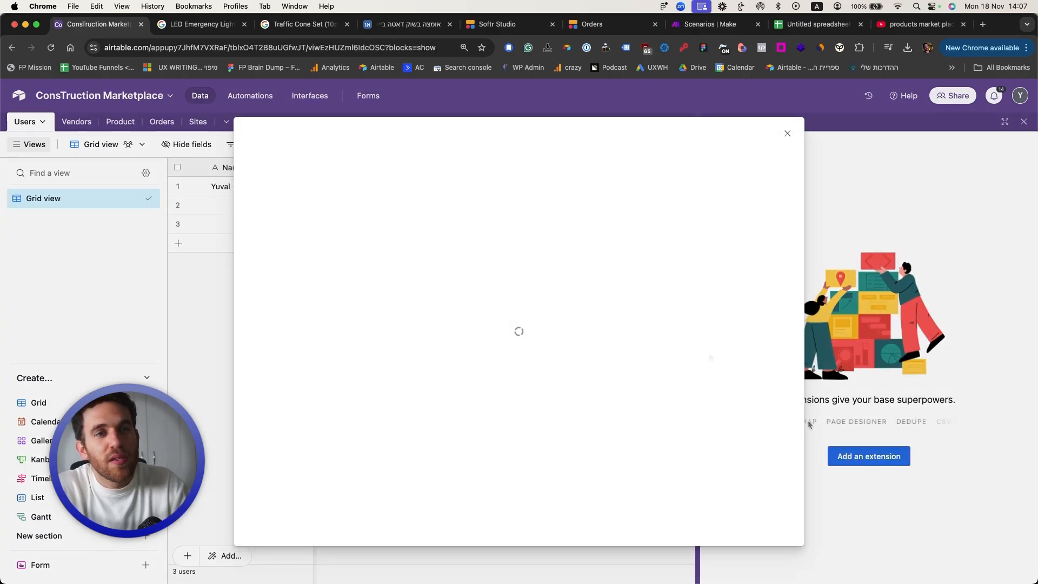
left_click(713, 166)
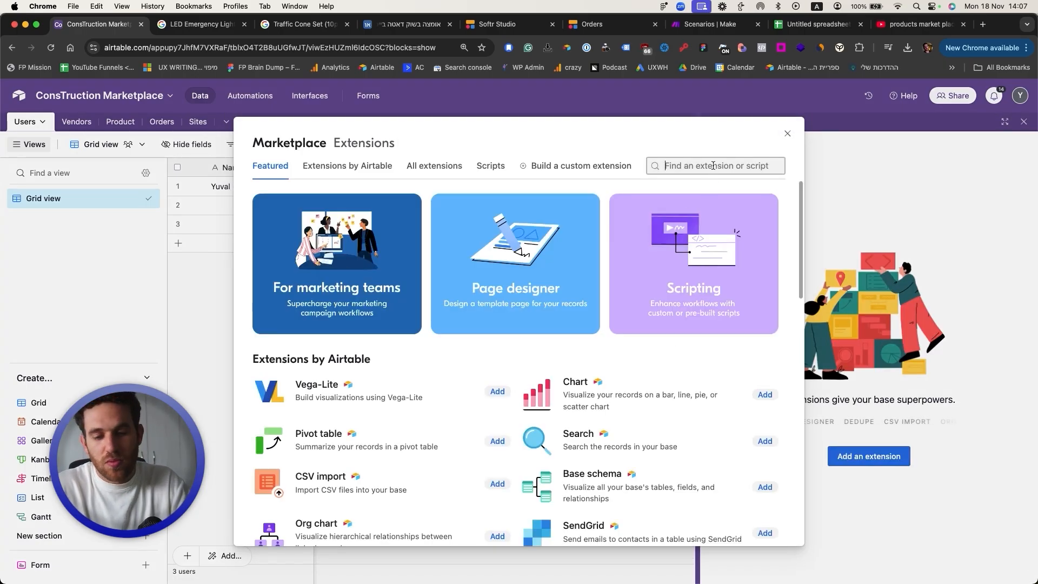
type("pred")
key("super+a")
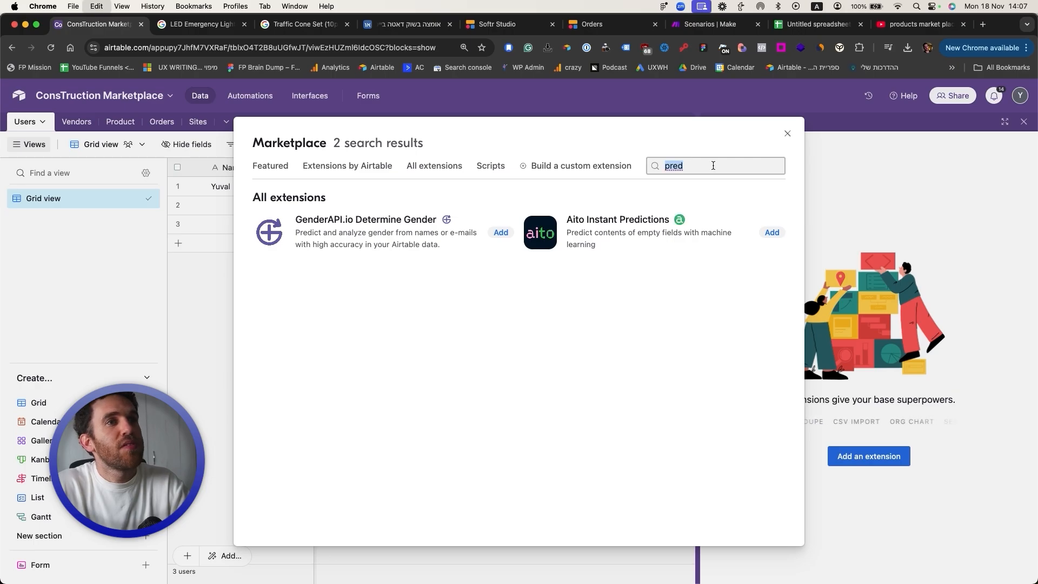
type("prefi")
left_click(508, 229)
key("Return")
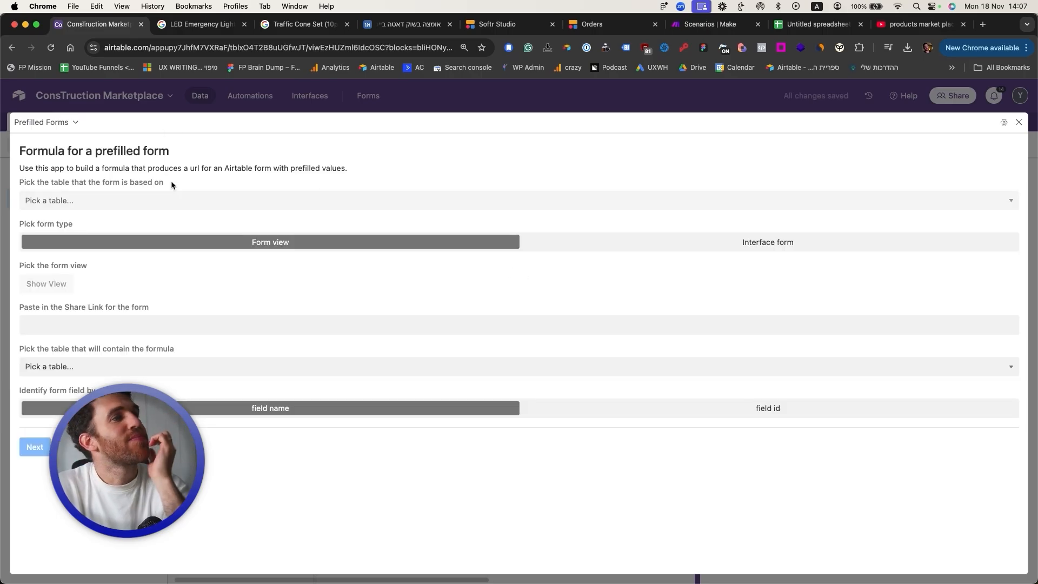
Step: Base the prefilled form on the Orders table as an interface form with its pasted share link
left_click(174, 199)
left_click(226, 168)
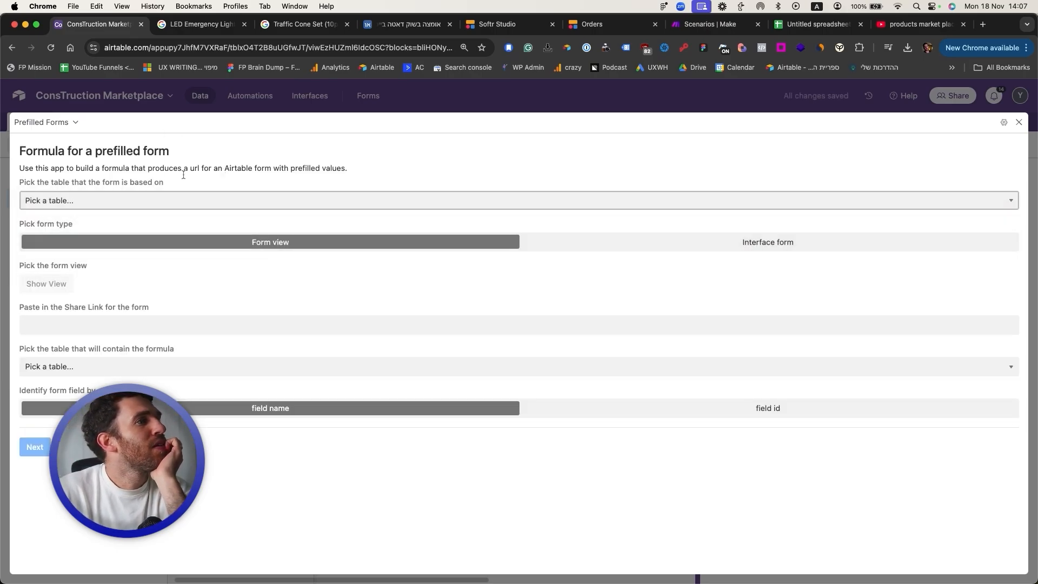
left_click(108, 200)
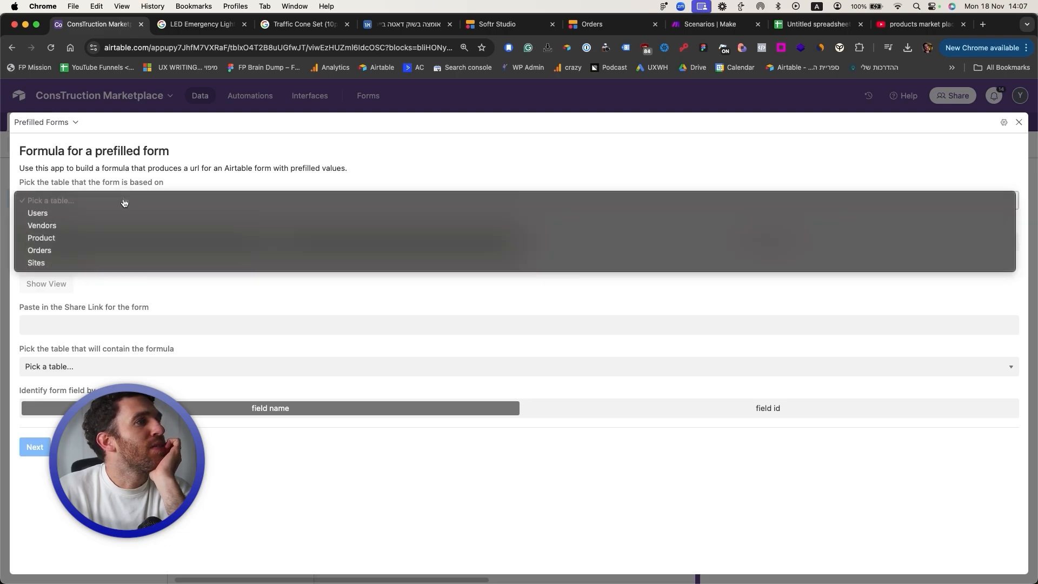
left_click(109, 251)
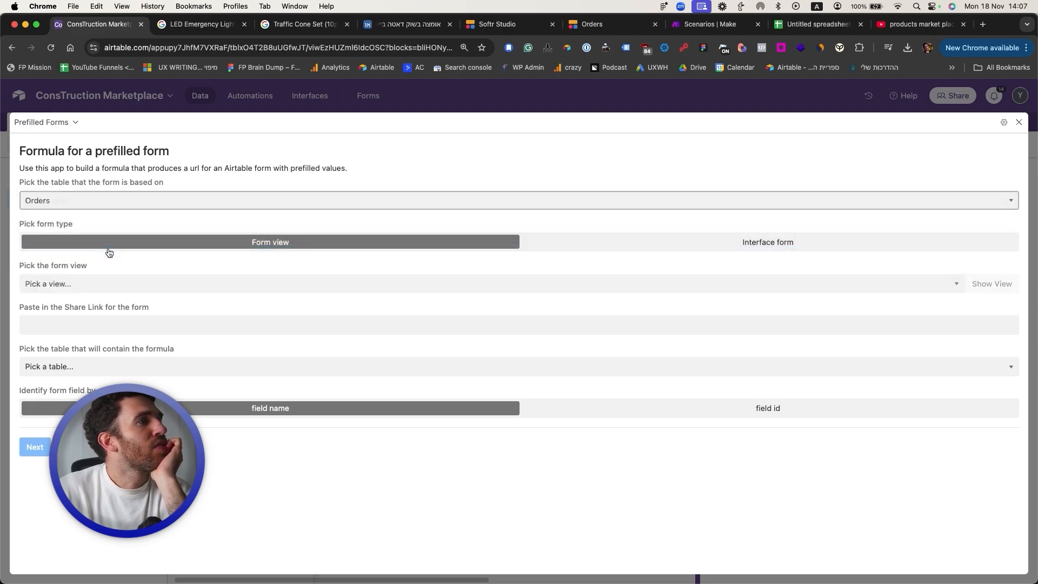
left_click(694, 248)
left_click(175, 282)
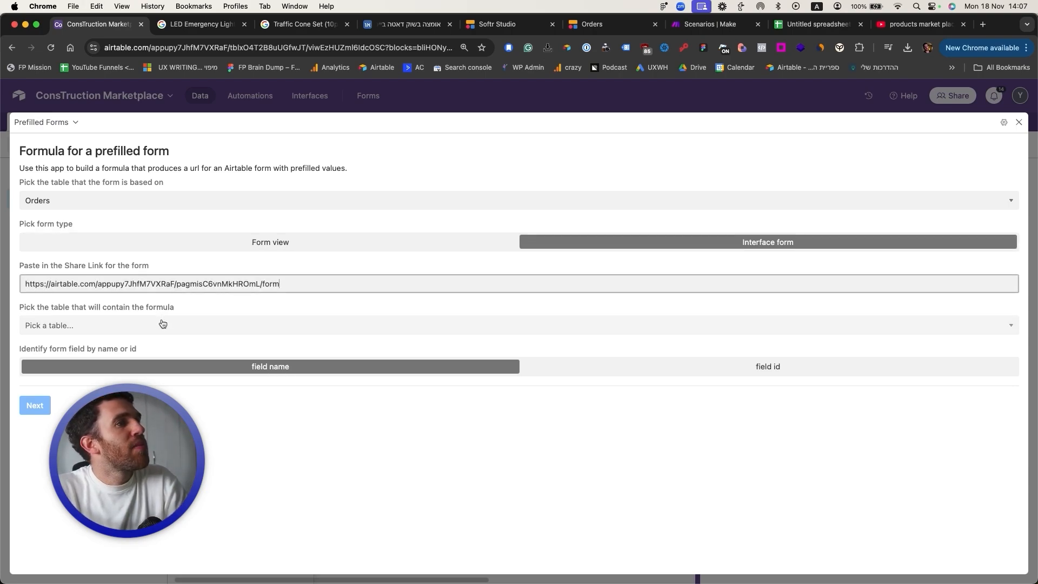
Step: Target the Users table, identify fields by name, and generate the CONCATENATE formula
left_click(162, 324)
left_click(148, 336)
left_click(533, 367)
left_click(448, 374)
left_click(27, 409)
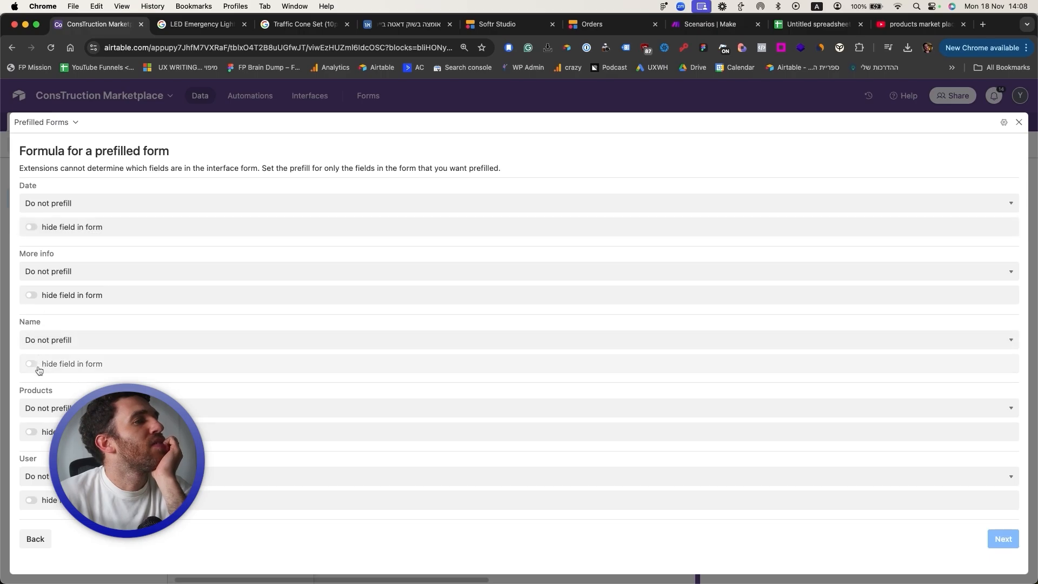
left_click(1002, 539)
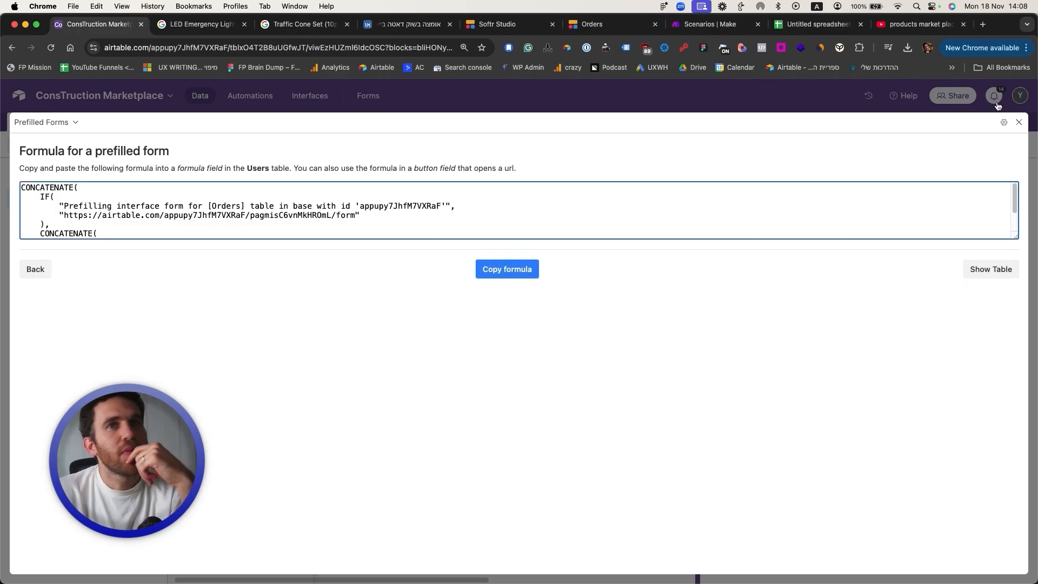
left_click(1018, 122)
scroll(485, 197, "right", 10)
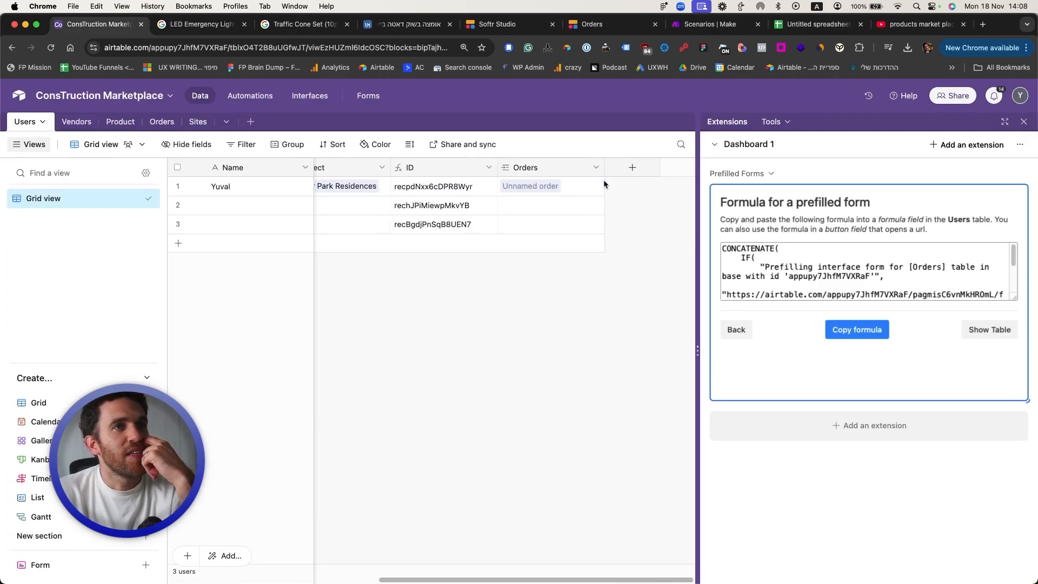
Step: Add an 'Order submit' formula field to Users containing the pasted prefill formula
left_click(625, 168)
left_click(642, 199)
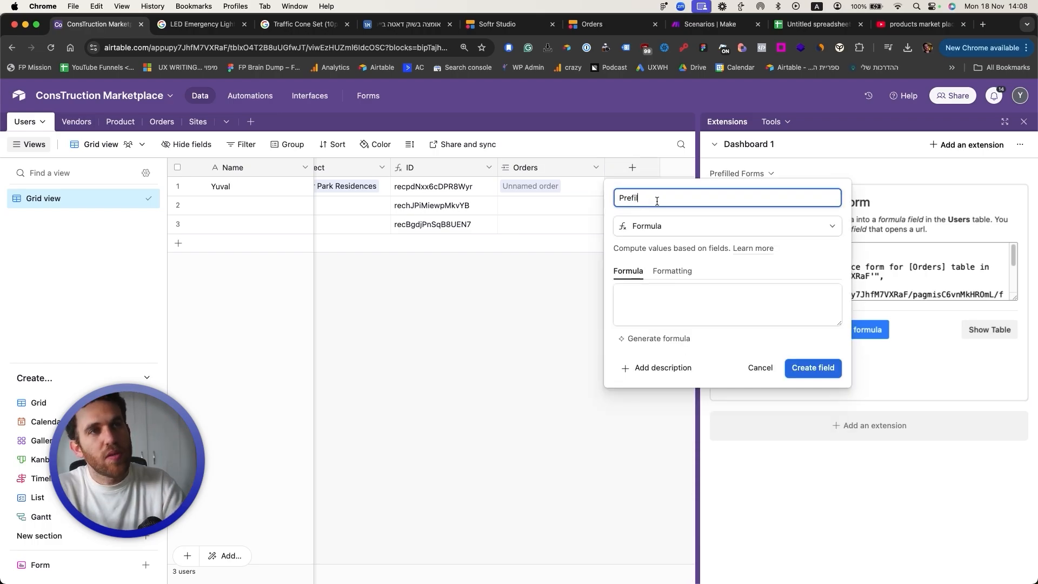
key("Return")
type("Order")
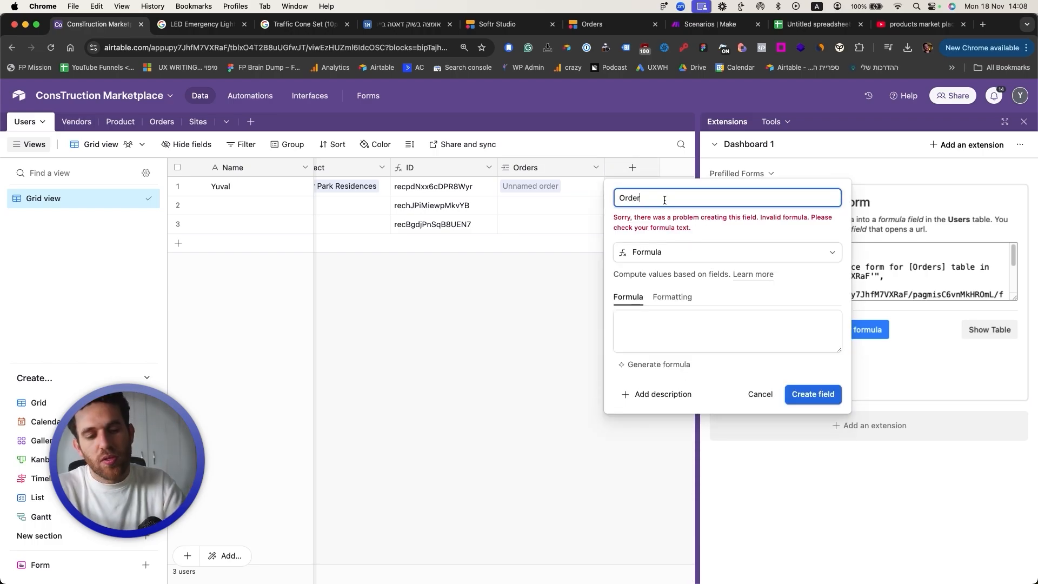
type(" submit")
left_click(662, 297)
left_click(639, 297)
left_click(639, 330)
left_click(805, 530)
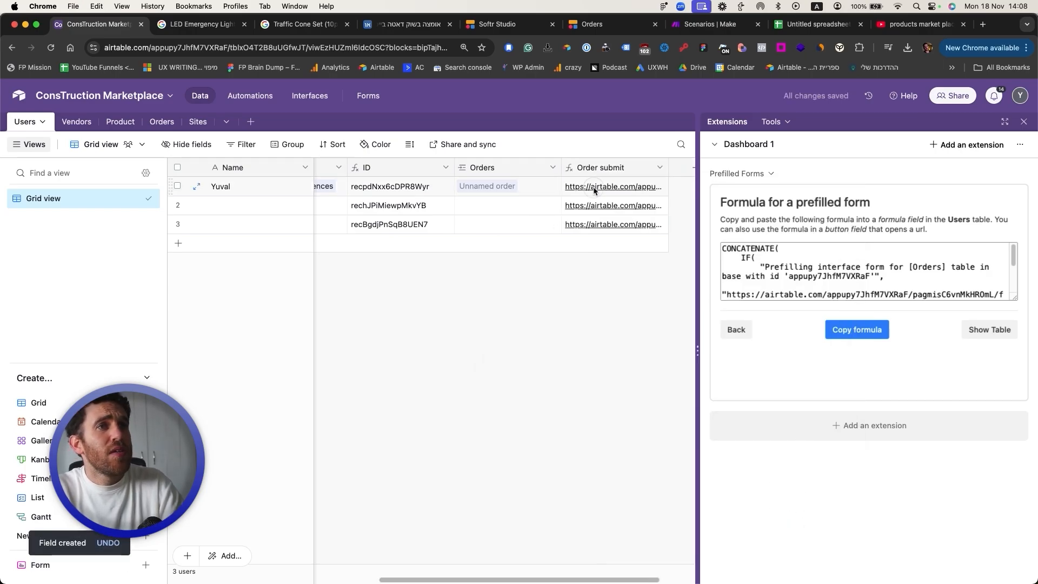
Step: Test the first and second users' Order submit links, returning to the base each time
left_click(595, 188)
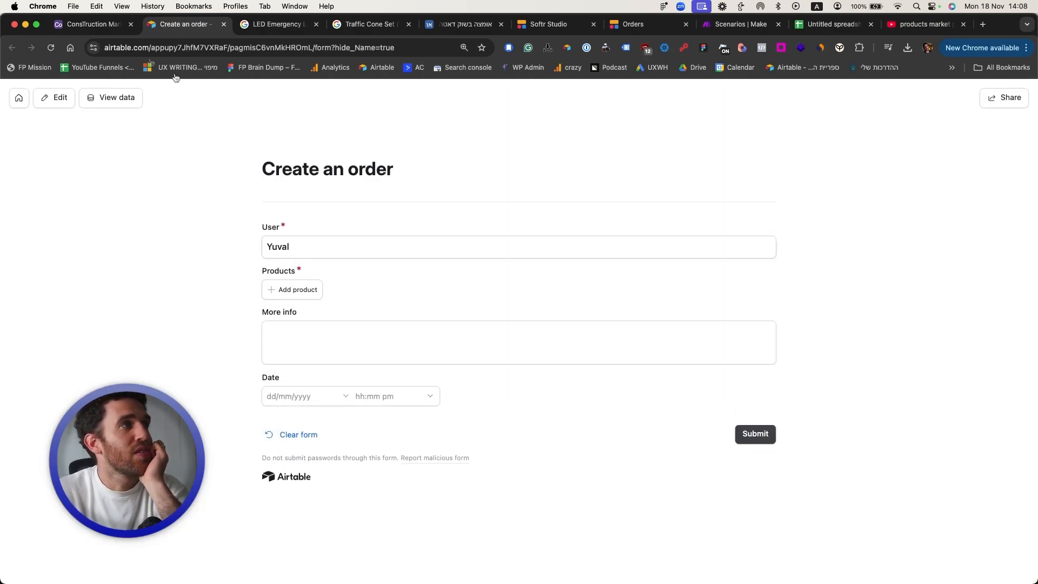
left_click(86, 24)
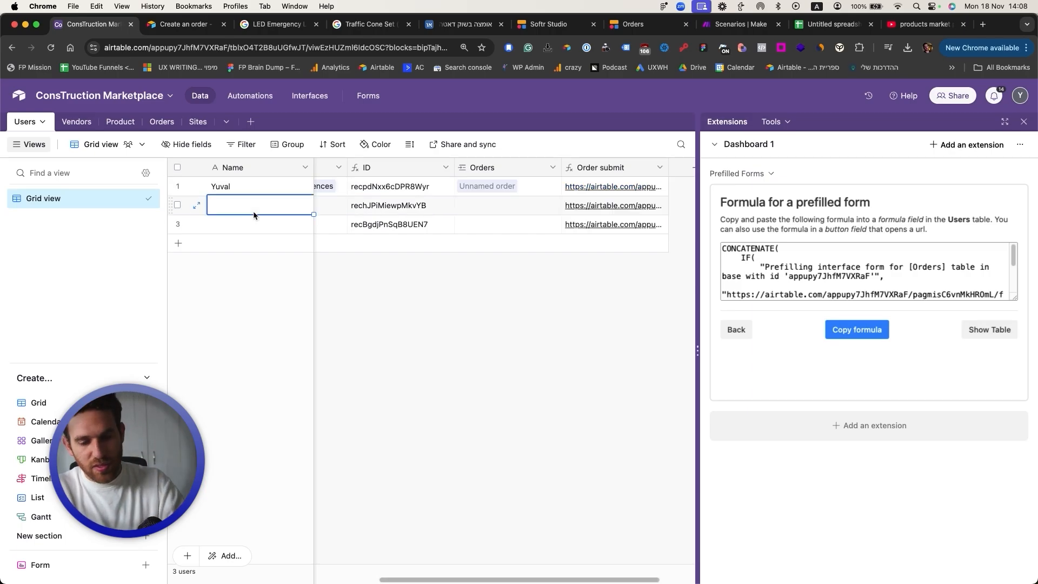
left_click(602, 207)
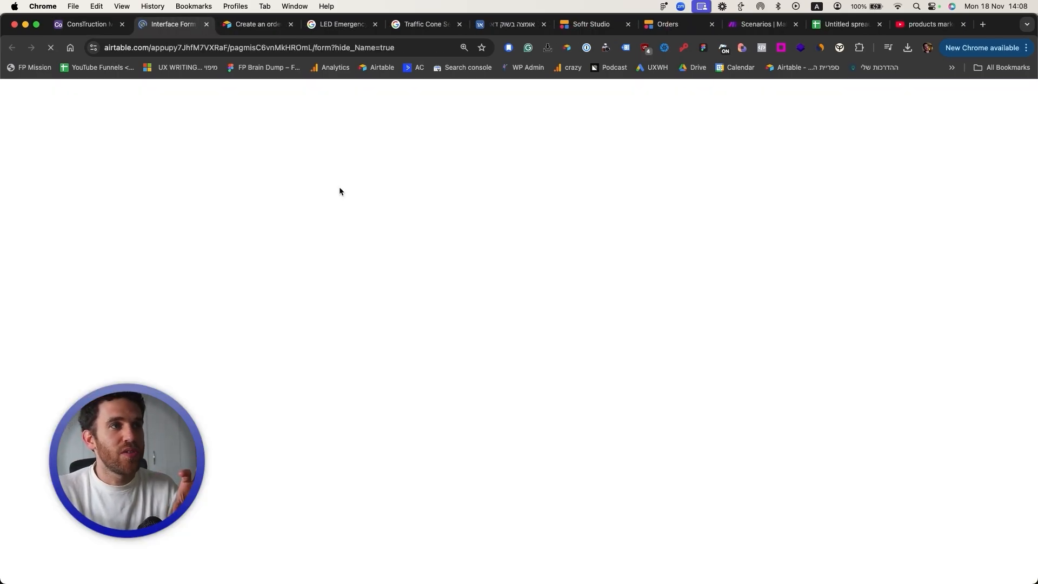
left_click(86, 24)
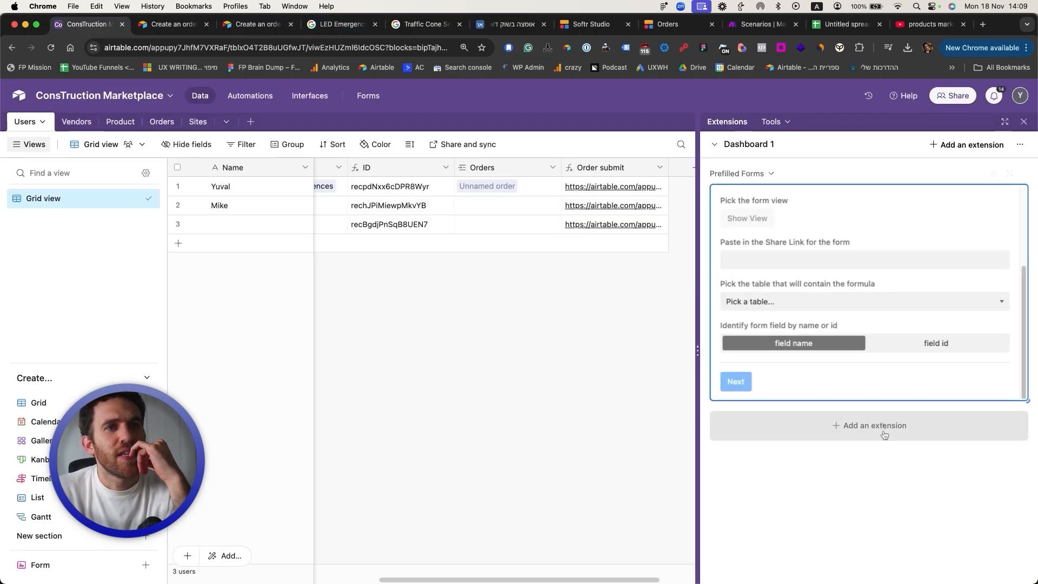
Step: Restart the setup: Orders table, interface form, pasted share link, formula in Users
left_click(743, 173)
left_click(762, 259)
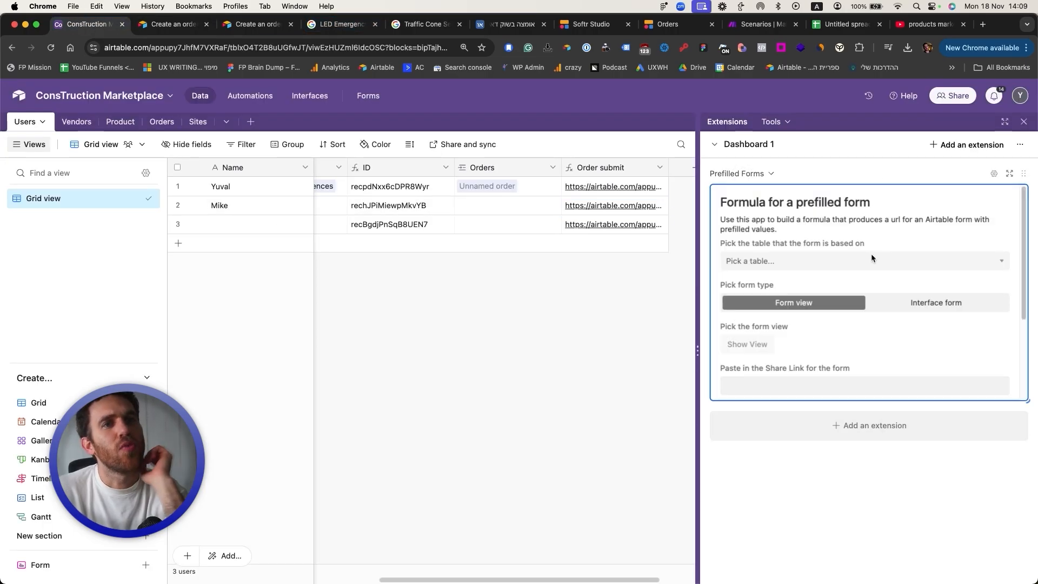
left_click(864, 261)
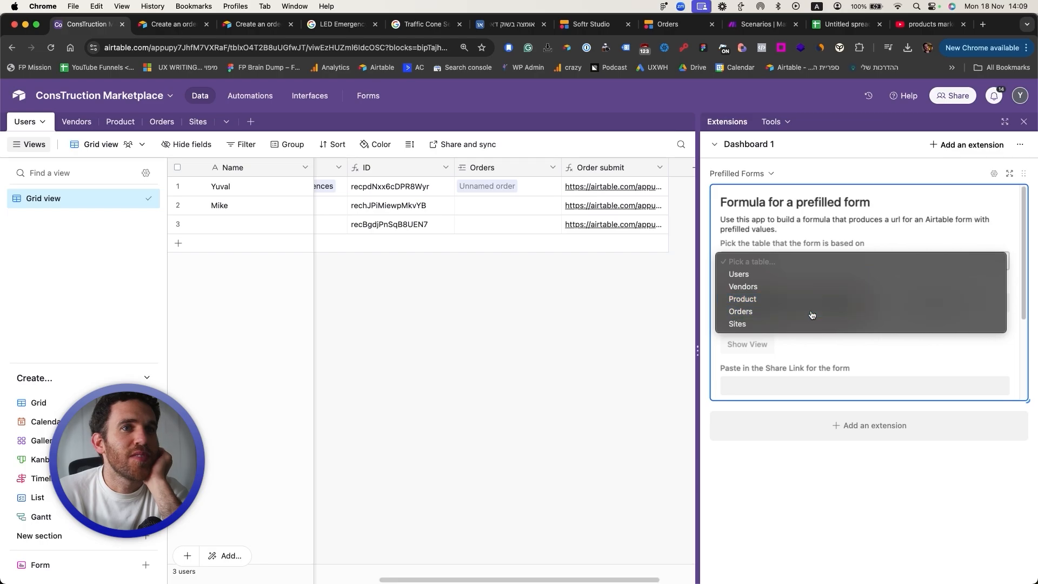
left_click(816, 311)
scroll(864, 306, "down", 1)
left_click(909, 278)
left_click(833, 321)
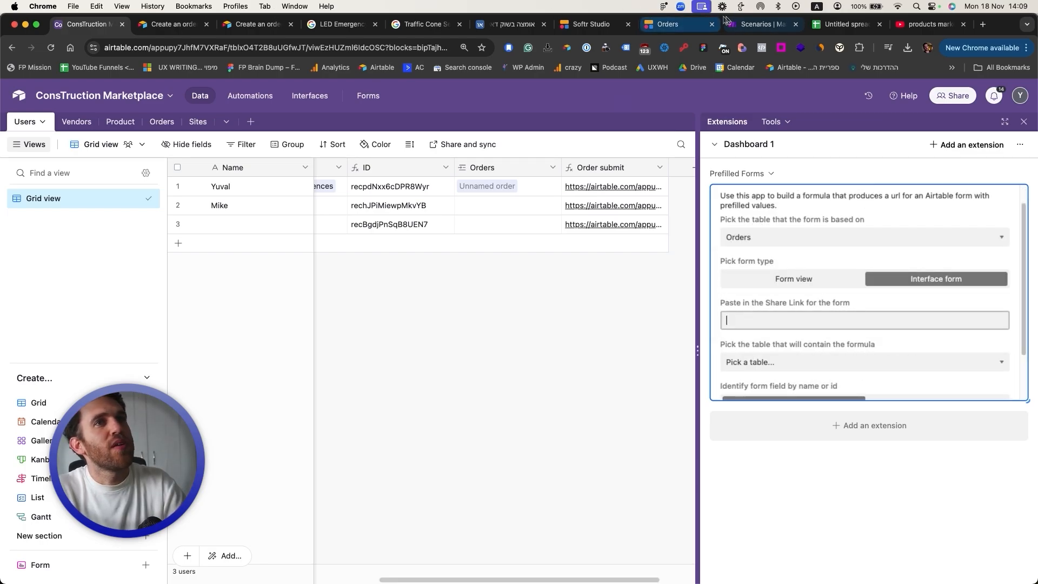
left_click(783, 340)
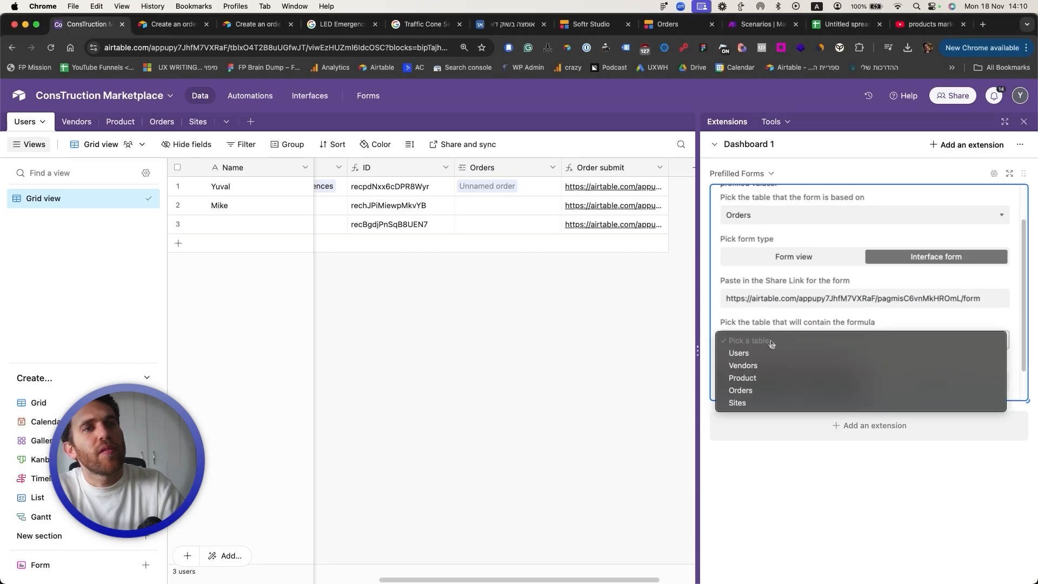
left_click(759, 352)
scroll(883, 355, "down", 1)
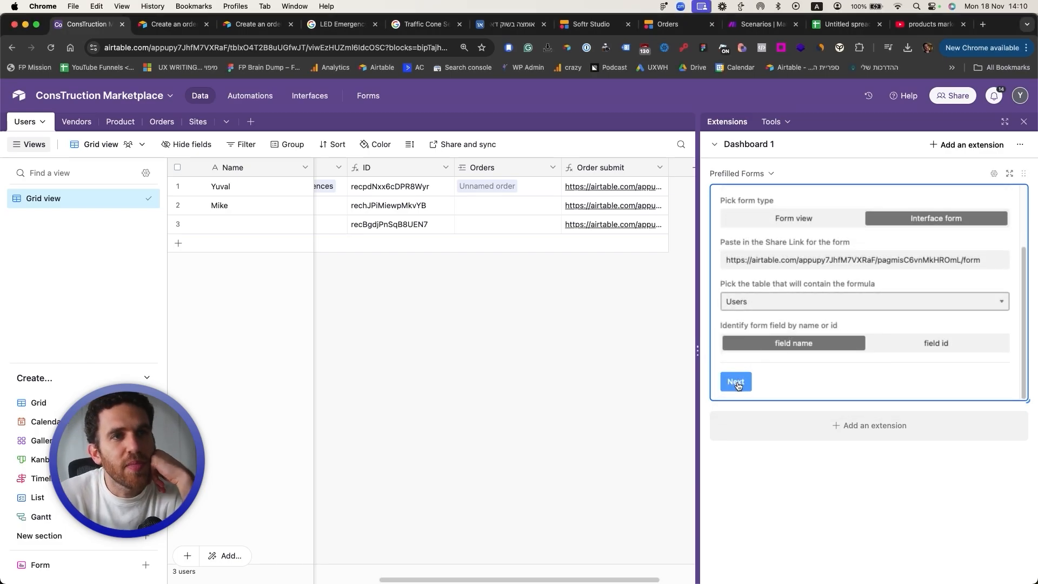
left_click(736, 383)
Step: Prefill the form's User field from the Users Name field and generate the formula
scroll(796, 246, "down", 3)
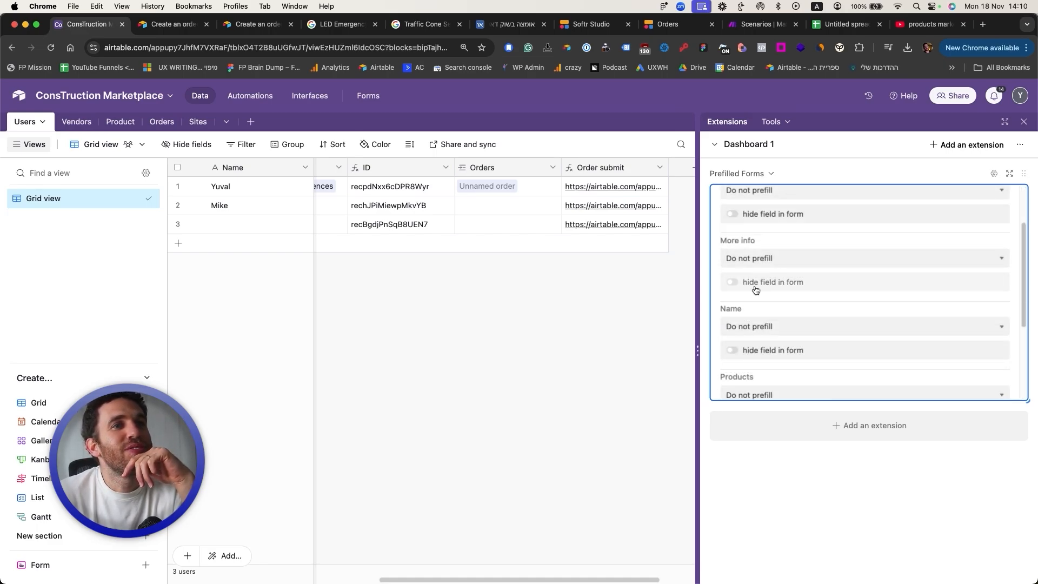
scroll(741, 333, "down", 1)
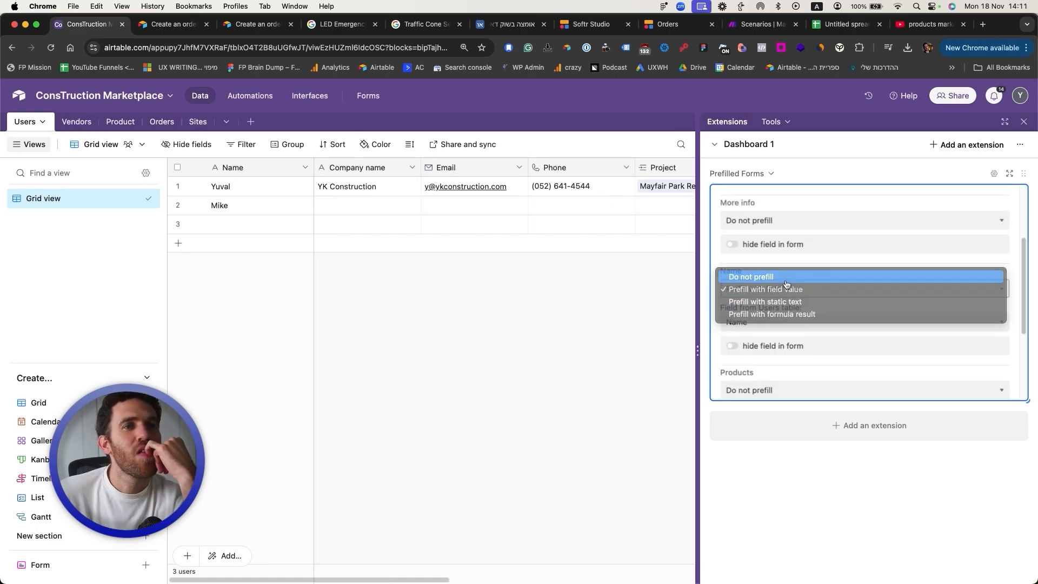
left_click(787, 277)
scroll(798, 339, "down", 3)
left_click(773, 320)
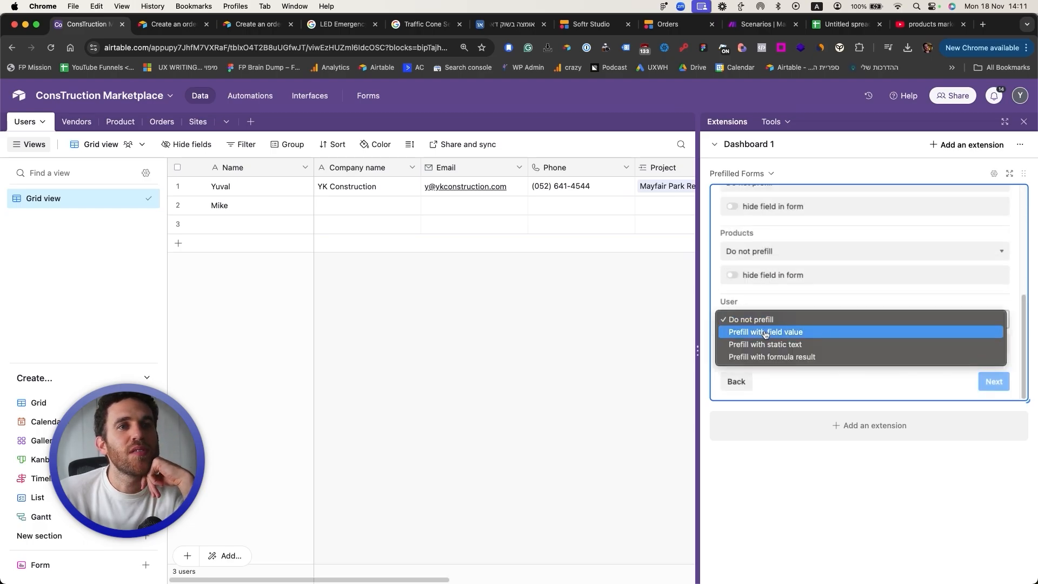
left_click(759, 329)
left_click(760, 352)
left_click(759, 368)
scroll(803, 361, "down", 2)
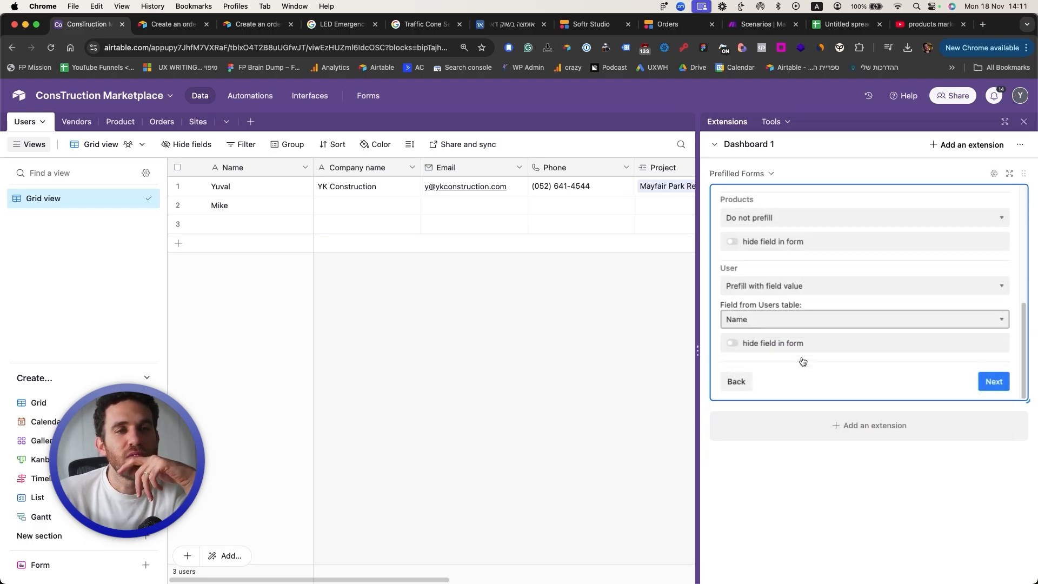
left_click(996, 381)
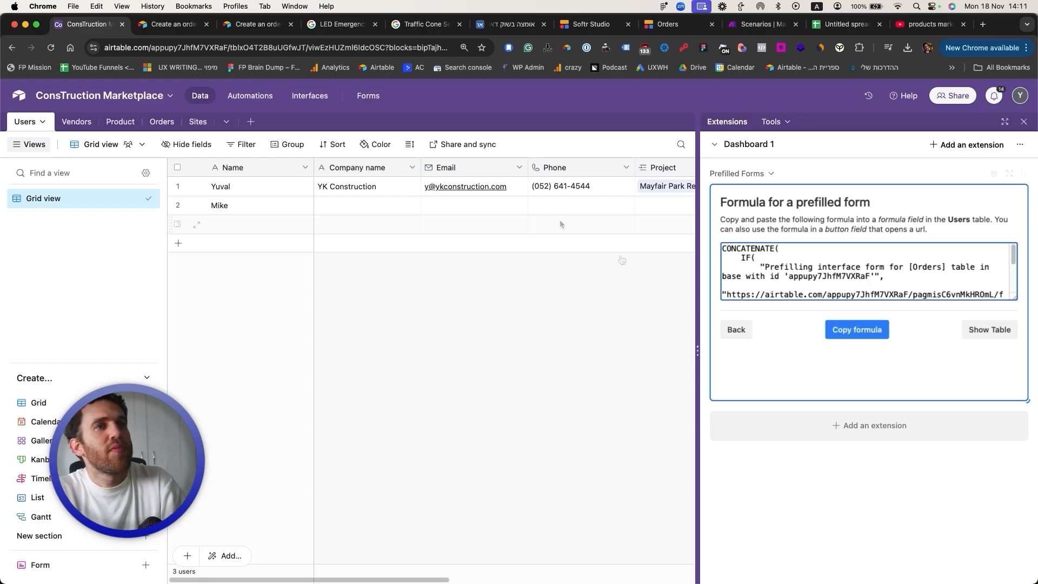
Step: Replace the Order submit field's formula with the newly generated one and test a user's link
left_click(162, 121)
left_click(22, 122)
scroll(584, 162, "right", 5)
double_click(583, 167)
left_click(546, 518)
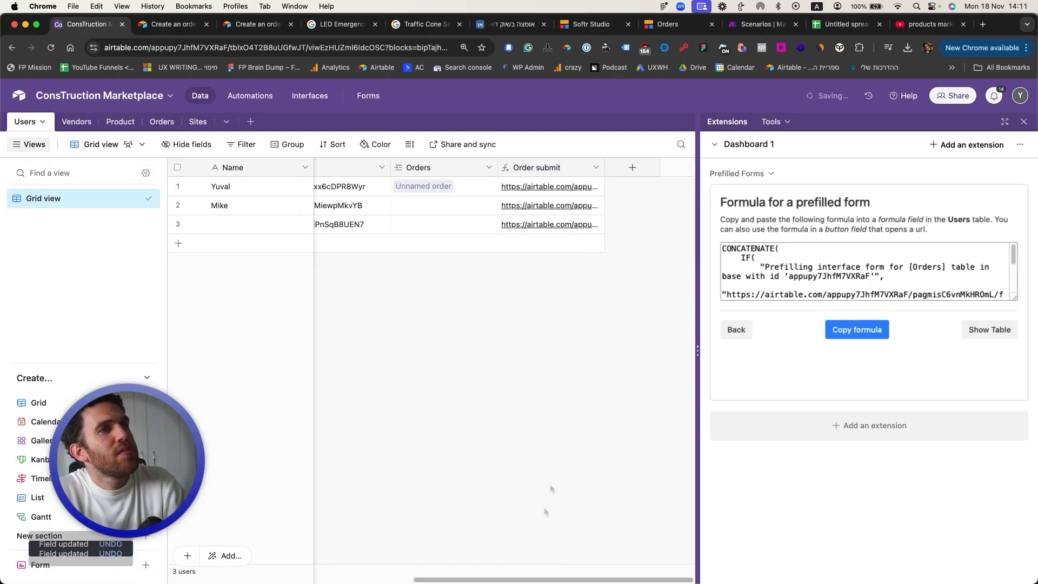
left_click(540, 222)
left_click(75, 24)
Step: Add a new user row named 'Mic' below the third user
left_click(507, 229)
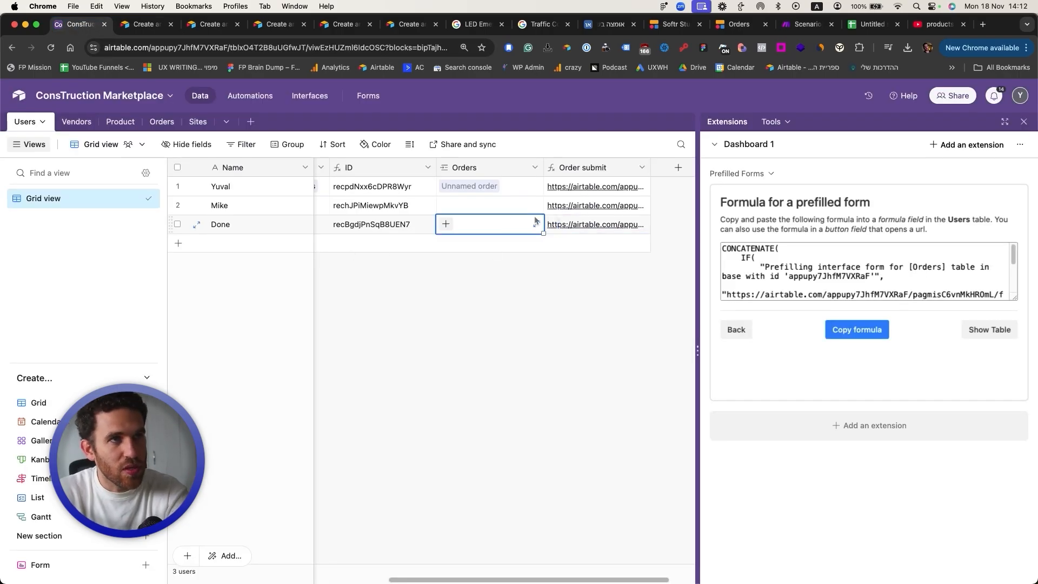
left_click(253, 229)
key("shift+Return")
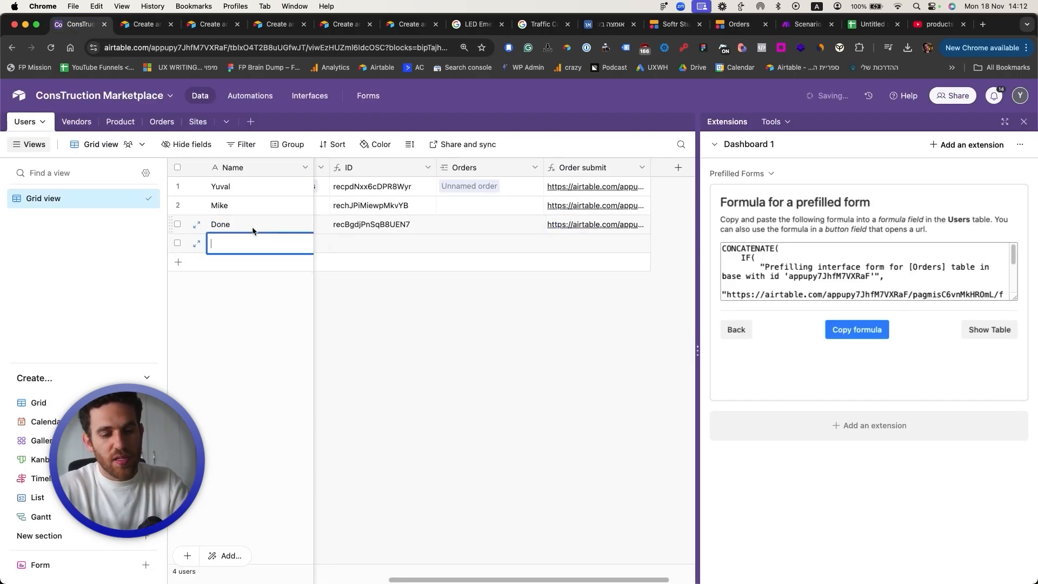
type("Micha")
left_click(511, 330)
Step: Test the Order submit links for the new user and the third user
left_click(568, 247)
left_click(572, 249)
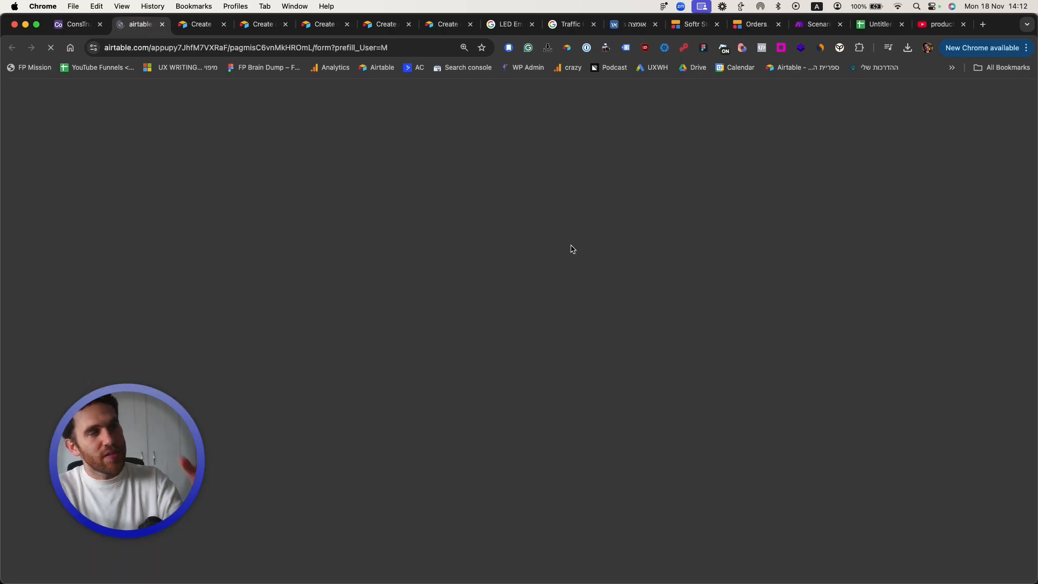
key("super+w")
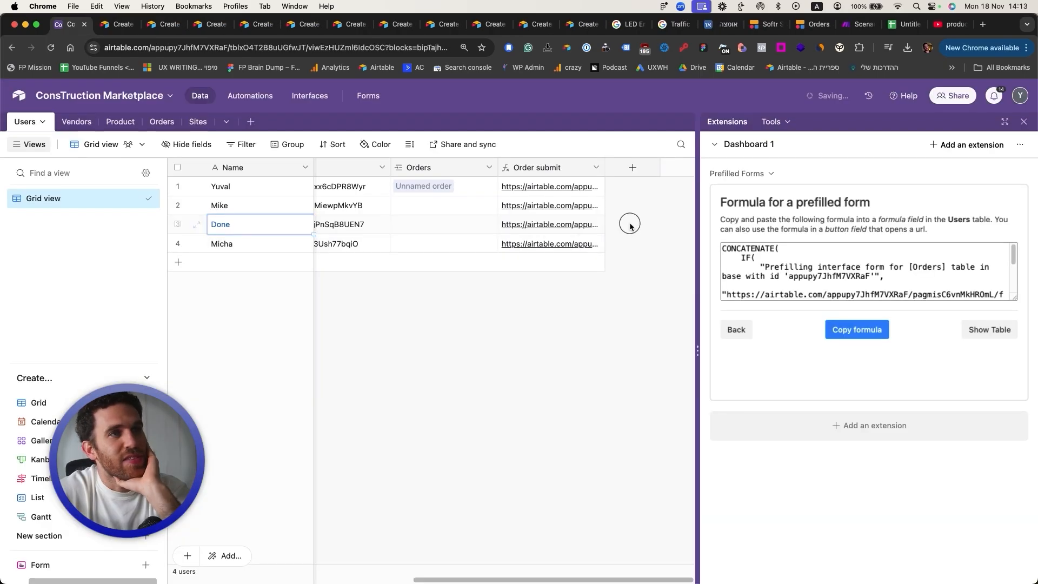
left_click(554, 227)
left_click(550, 230)
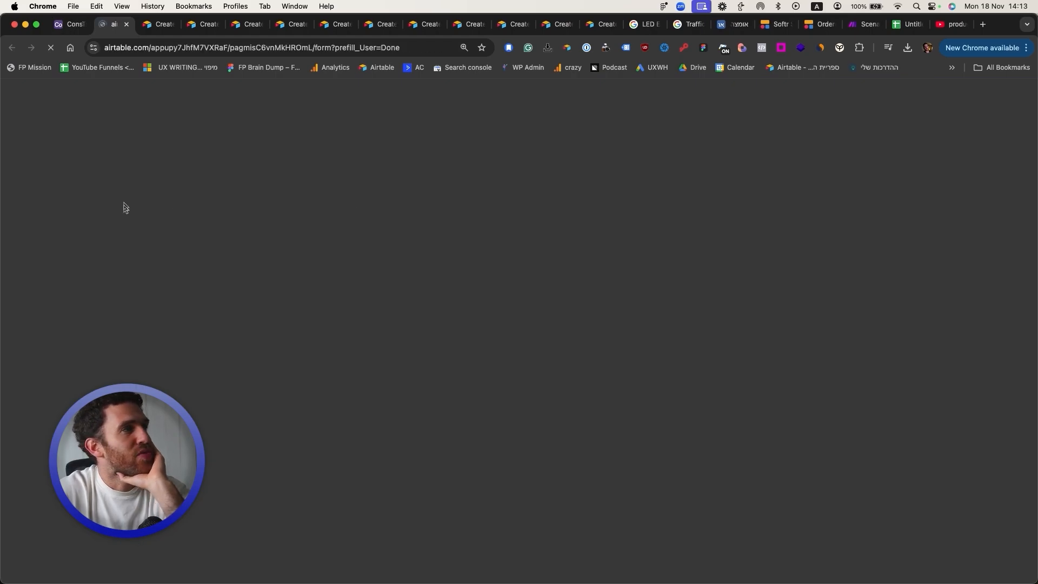
key("super+w")
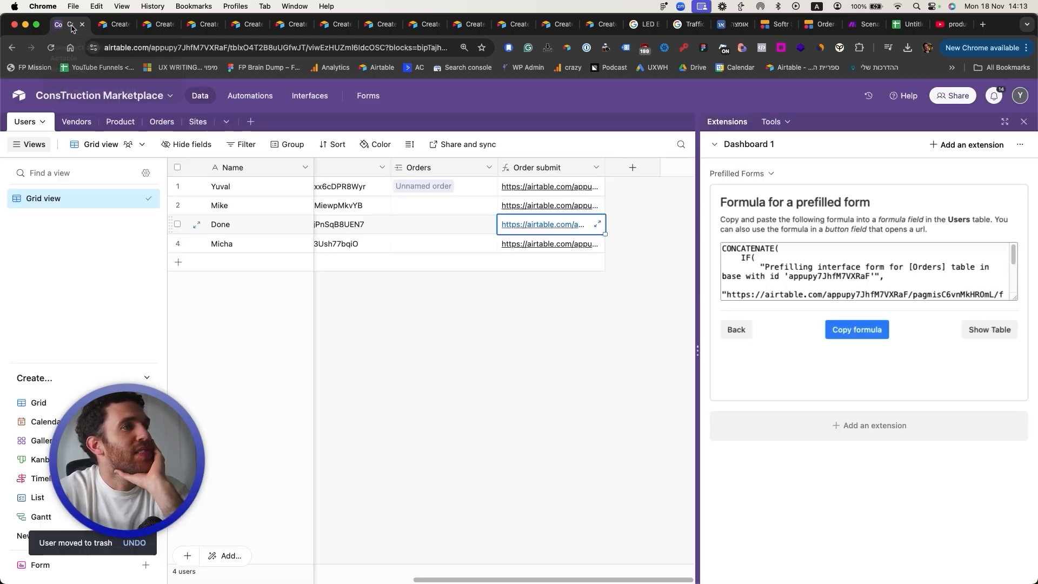
left_click(567, 246)
left_click(568, 248)
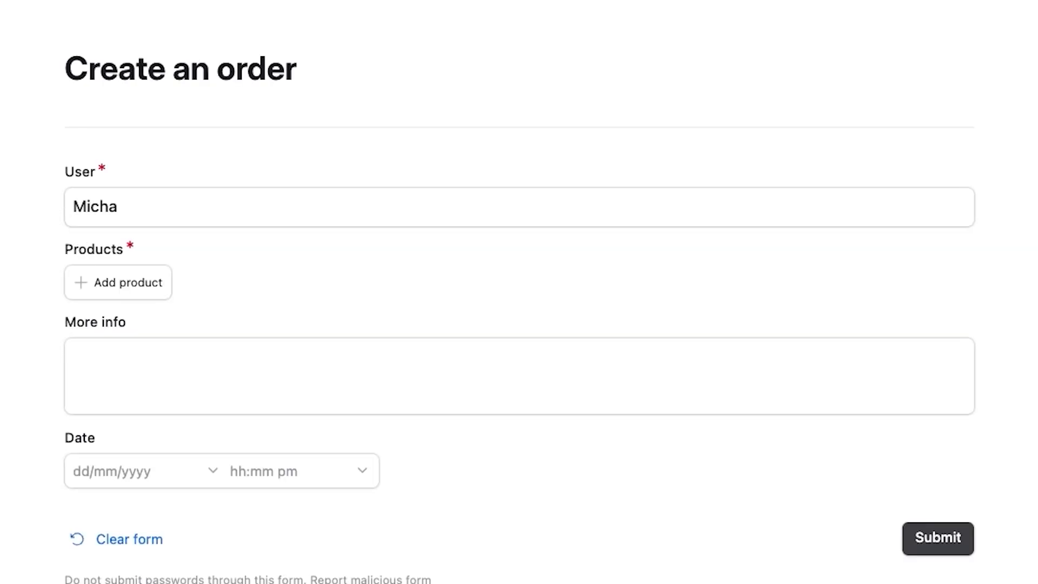
key("super+w")
left_click(610, 353)
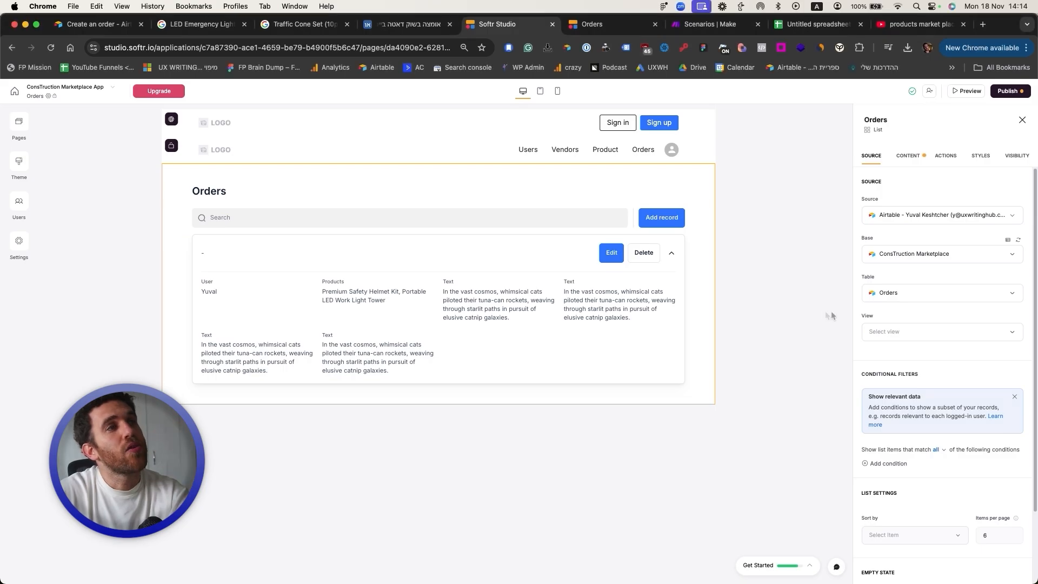
left_click(582, 259)
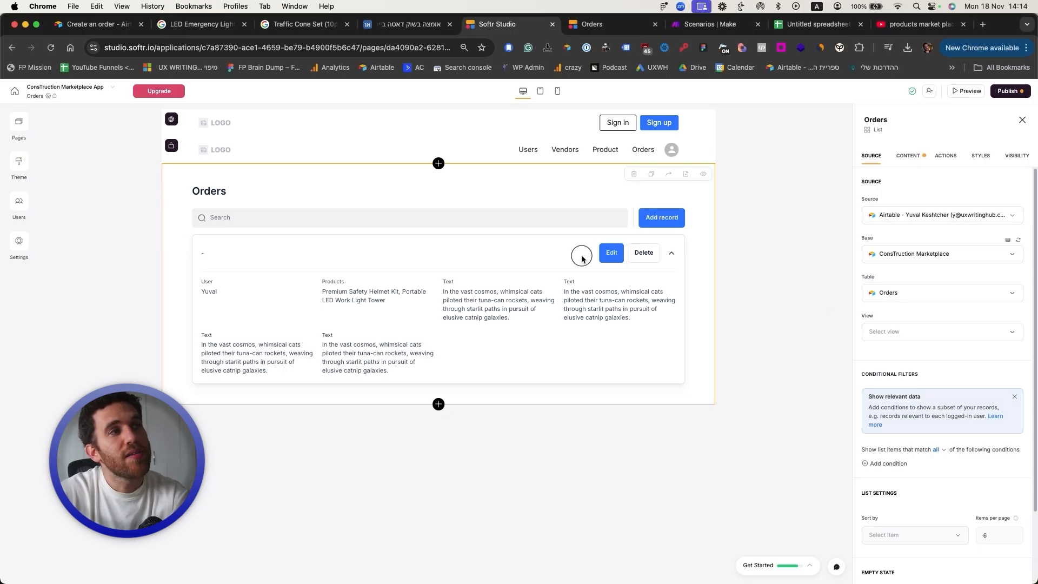
Step: Set the Orders list's source table to Users, keeping the default view
left_click(929, 293)
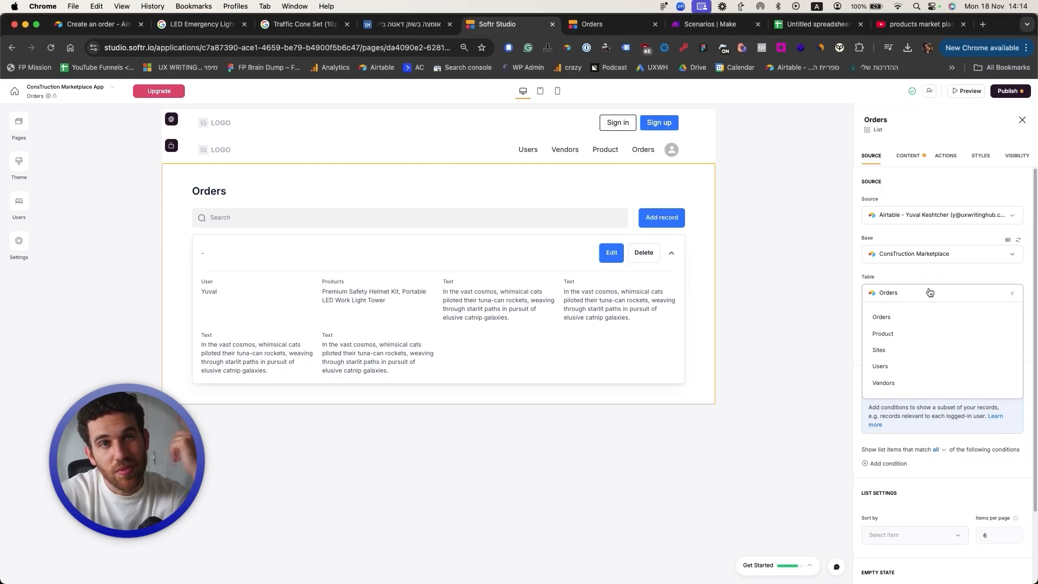
left_click(906, 367)
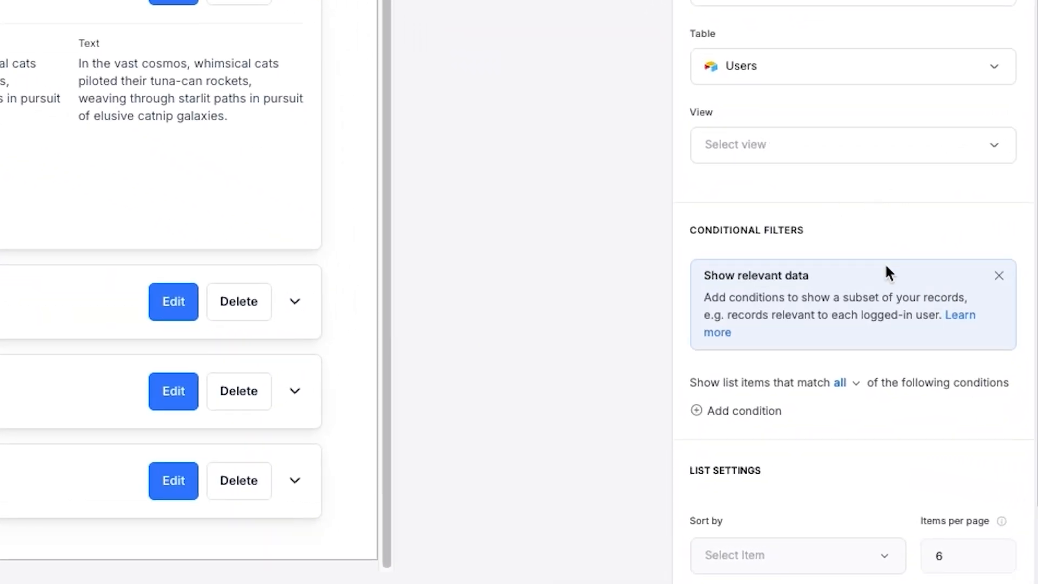
scroll(884, 263, "down", 3)
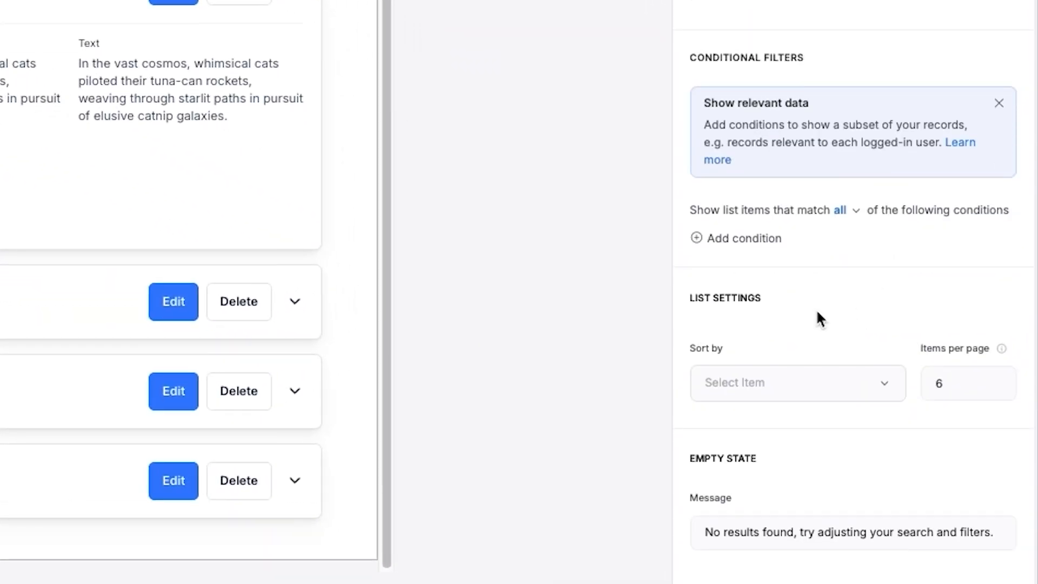
scroll(818, 318, "up", 3)
left_click(816, 148)
left_click(812, 147)
Step: Add a condition so Email is the logged-in user's Email
left_click(751, 410)
left_click(752, 460)
left_click(794, 224)
scroll(917, 461, "down", 1)
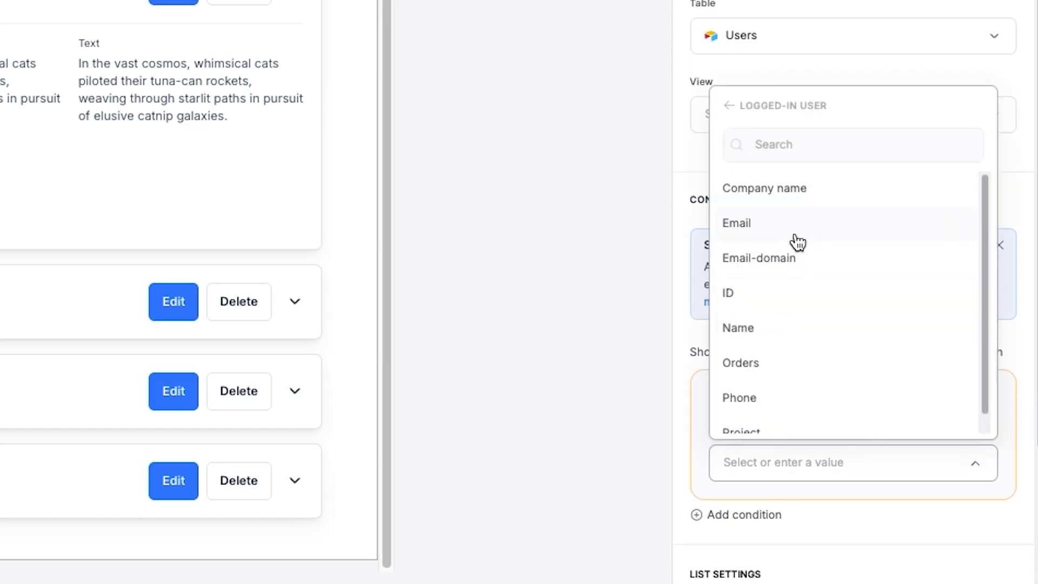
left_click(796, 237)
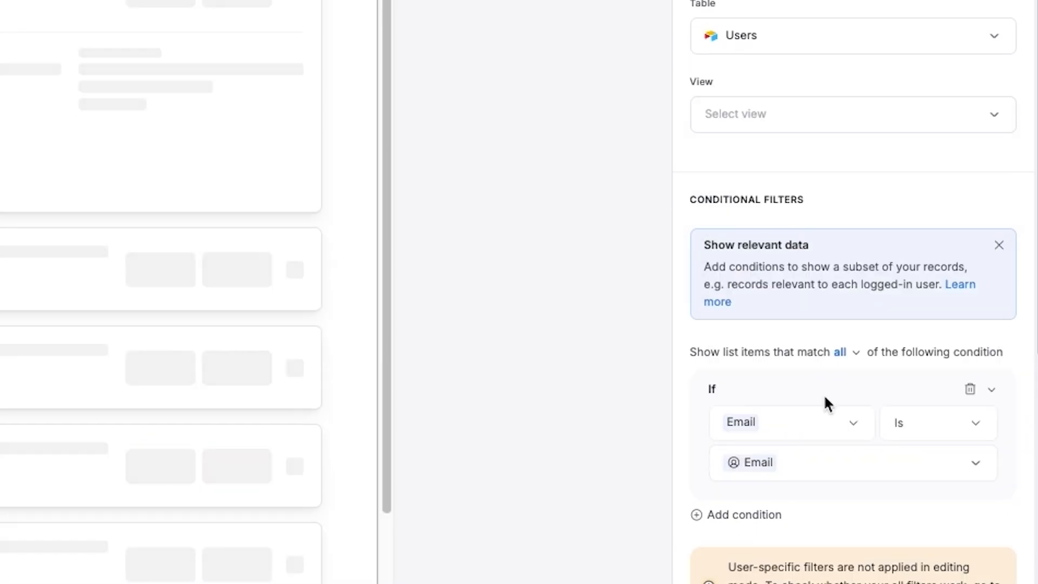
scroll(825, 400, "down", 5)
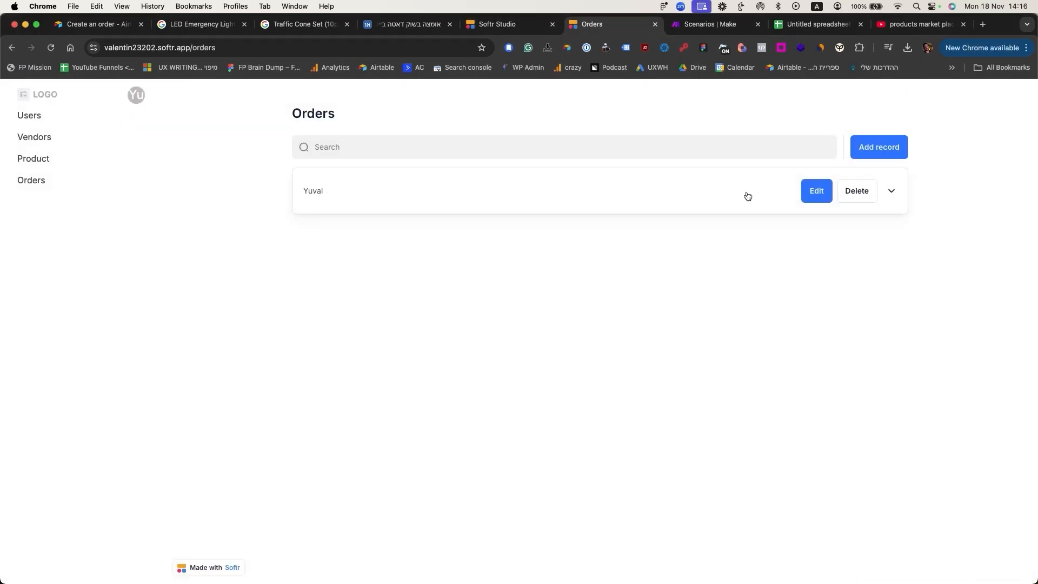
Step: Expand and collapse Yuval's order, then return to Studio and open the Users page
left_click(747, 195)
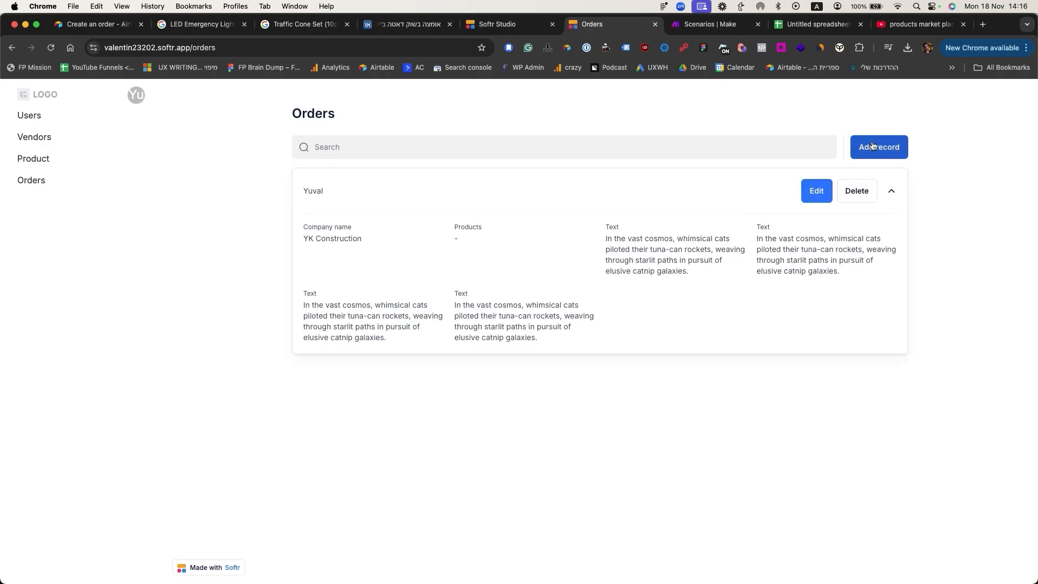
left_click(540, 199)
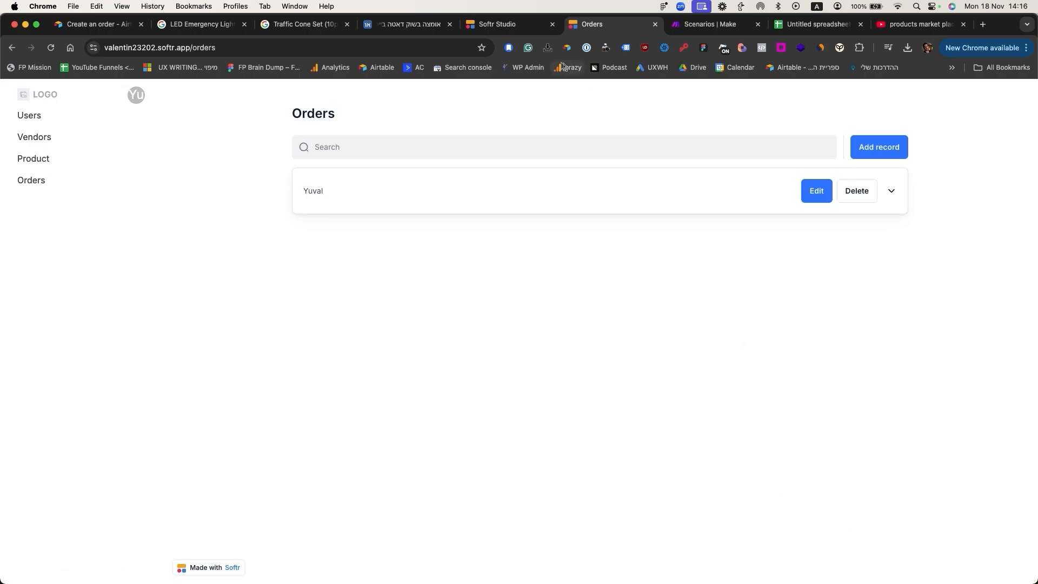
left_click(500, 24)
left_click(18, 122)
left_click(88, 195)
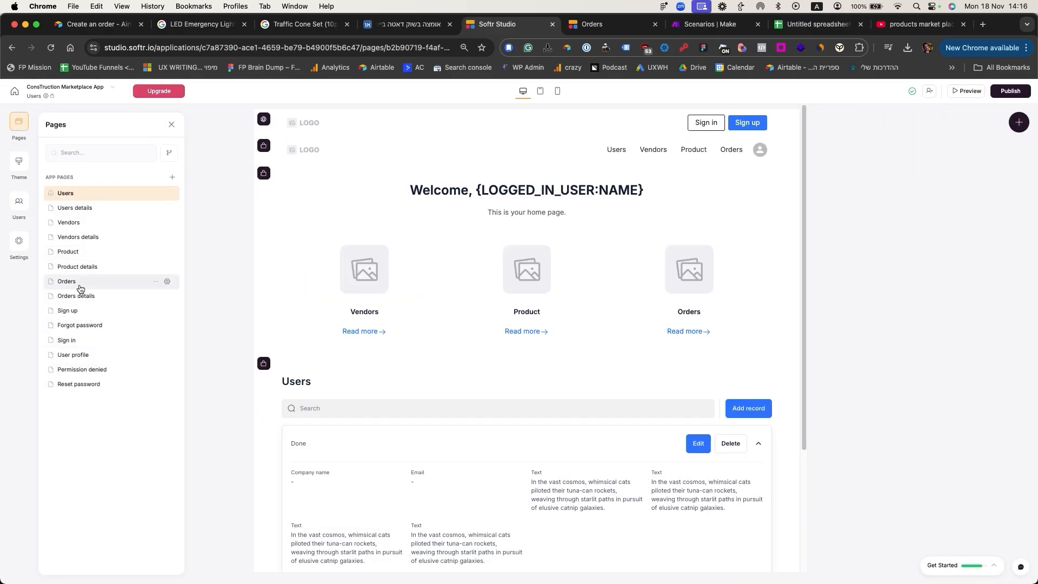
Step: Open the Orders page in Softr Studio for editing
left_click(156, 281)
left_click(646, 212)
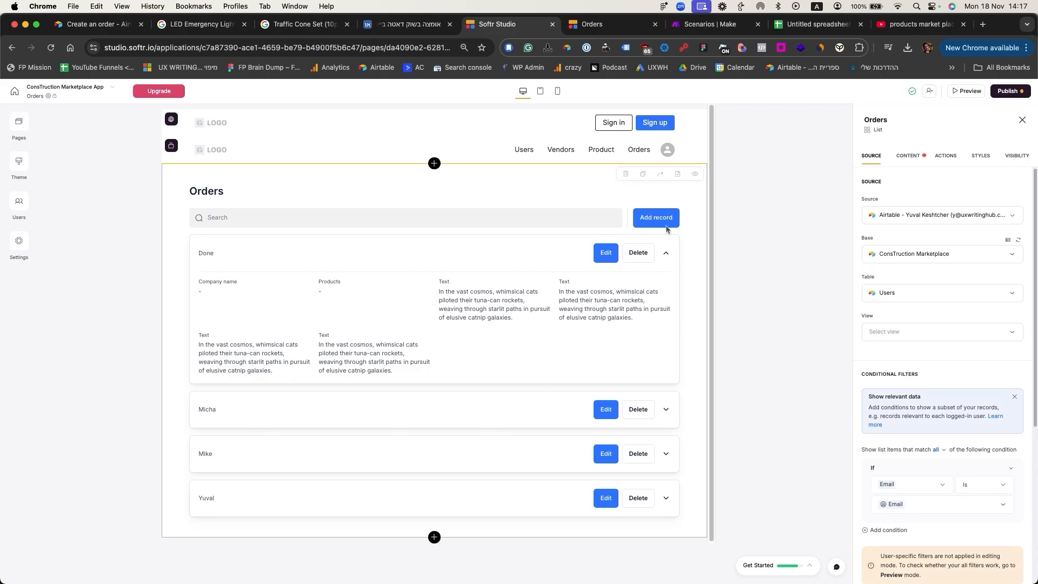
scroll(919, 338, "down", 1)
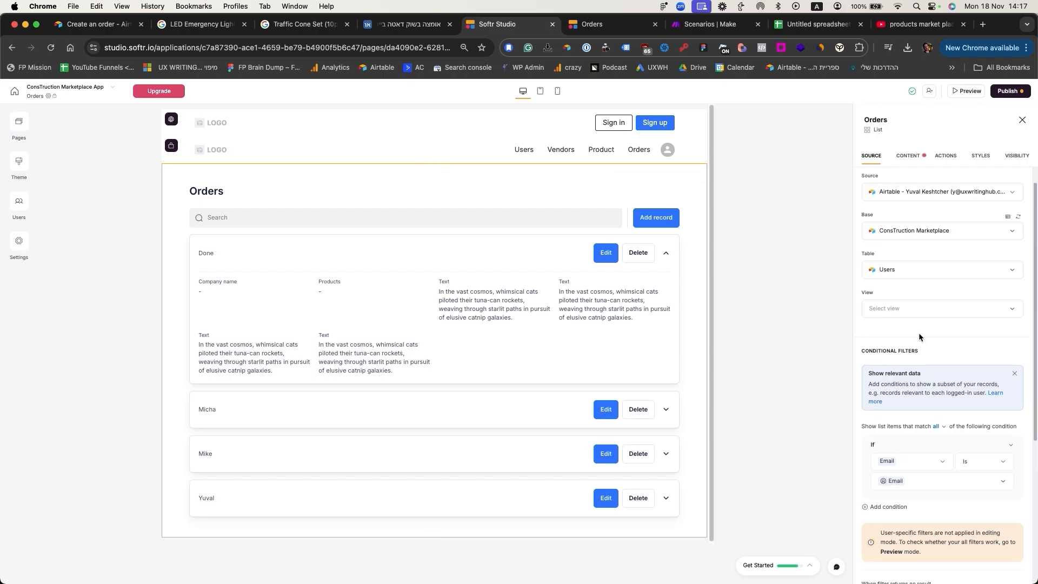
scroll(932, 369, "up", 1)
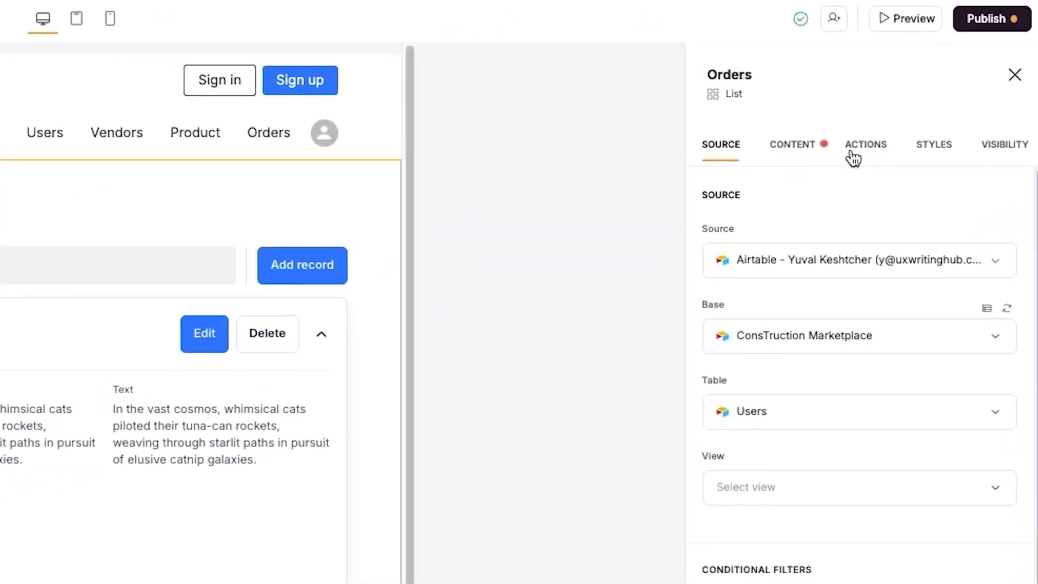
Step: Review the list's Add record button settings, including its form fields and after-submission link
left_click(945, 155)
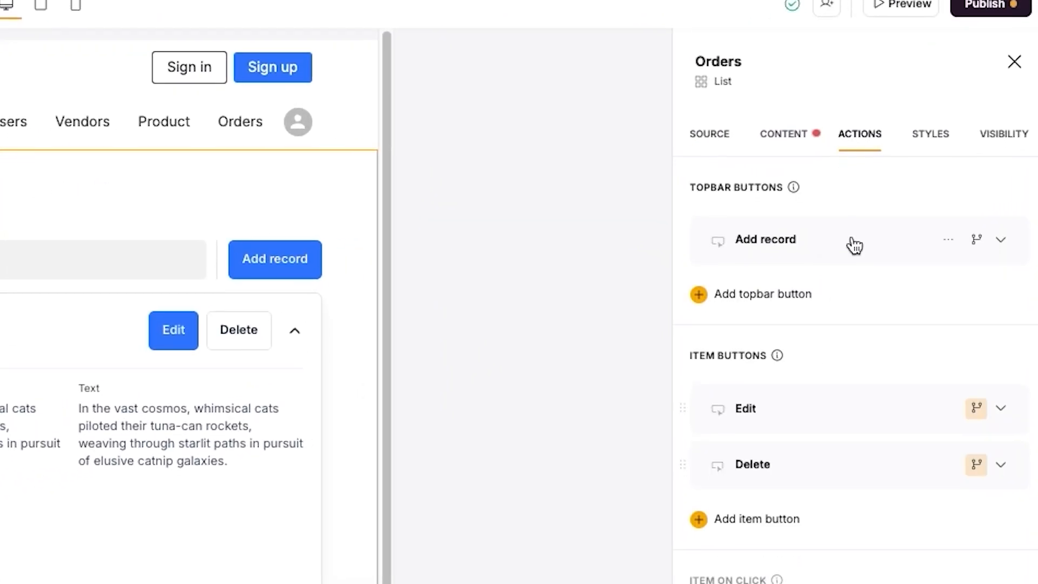
left_click(852, 253)
left_click(842, 452)
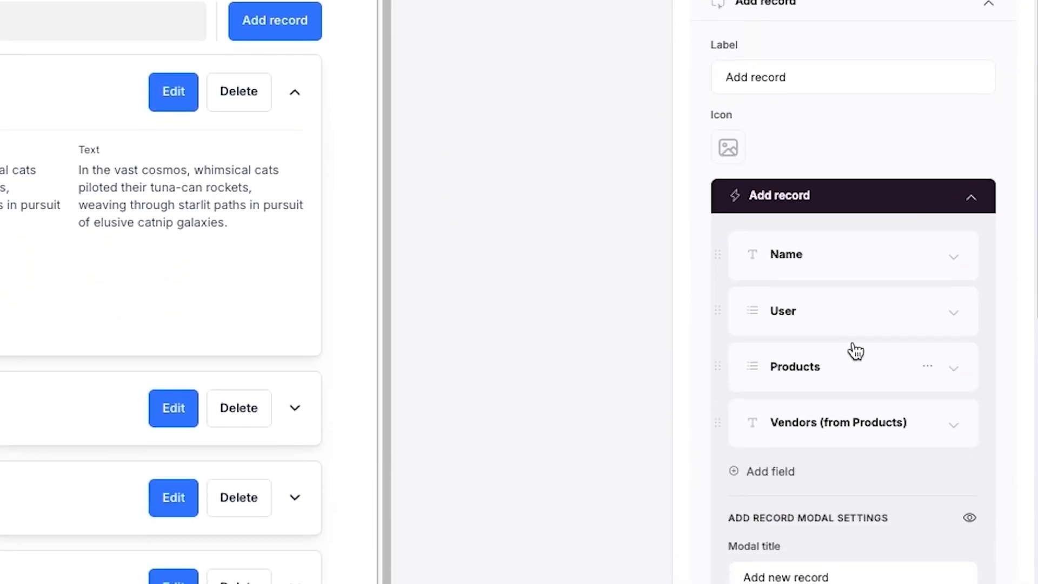
scroll(854, 408, "down", 5)
scroll(854, 408, "up", 1)
scroll(825, 467, "up", 1)
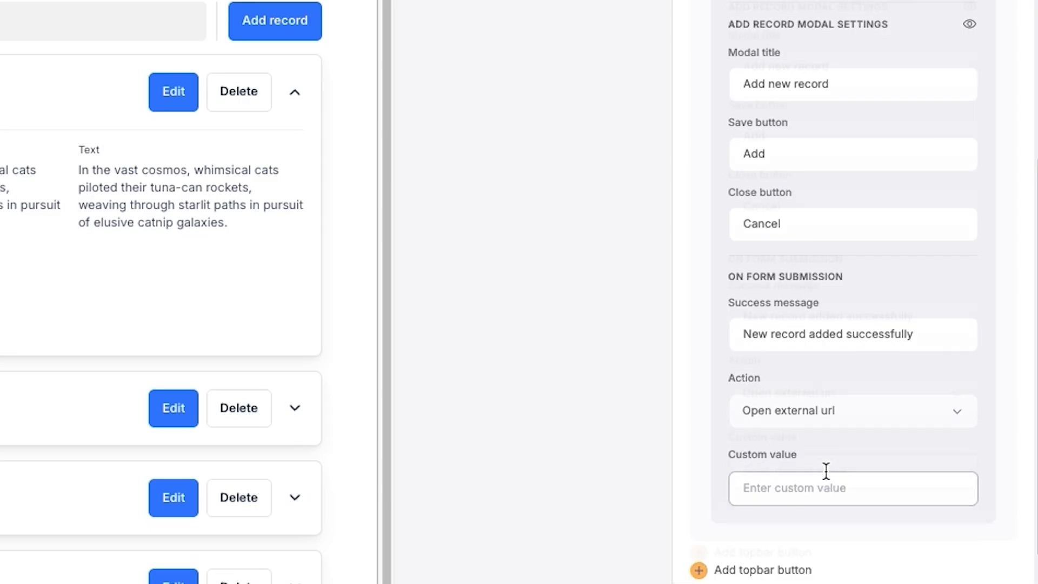
left_click(853, 441)
left_click(854, 442)
left_click(830, 500)
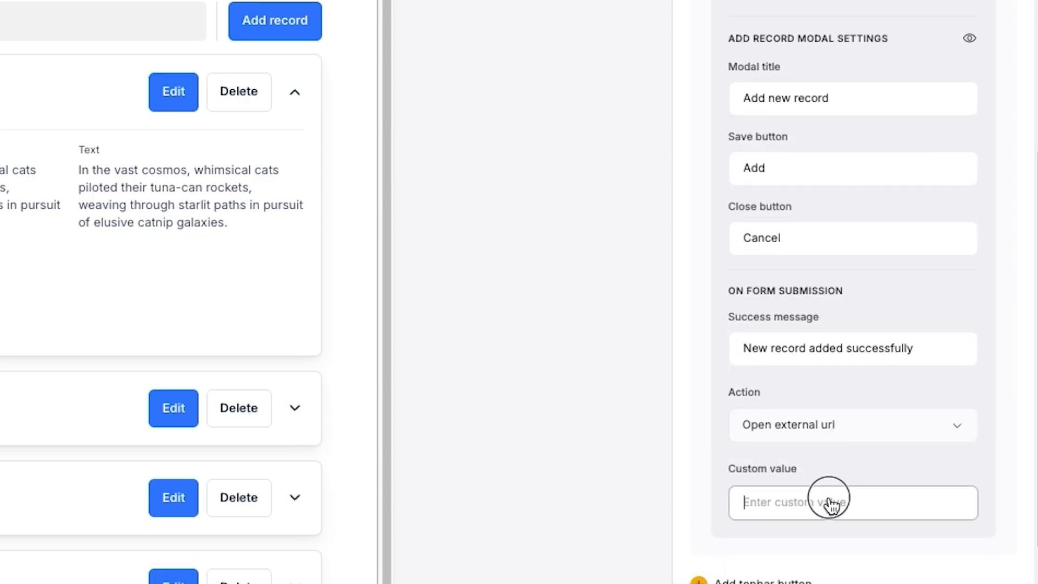
scroll(831, 504, "up", 1)
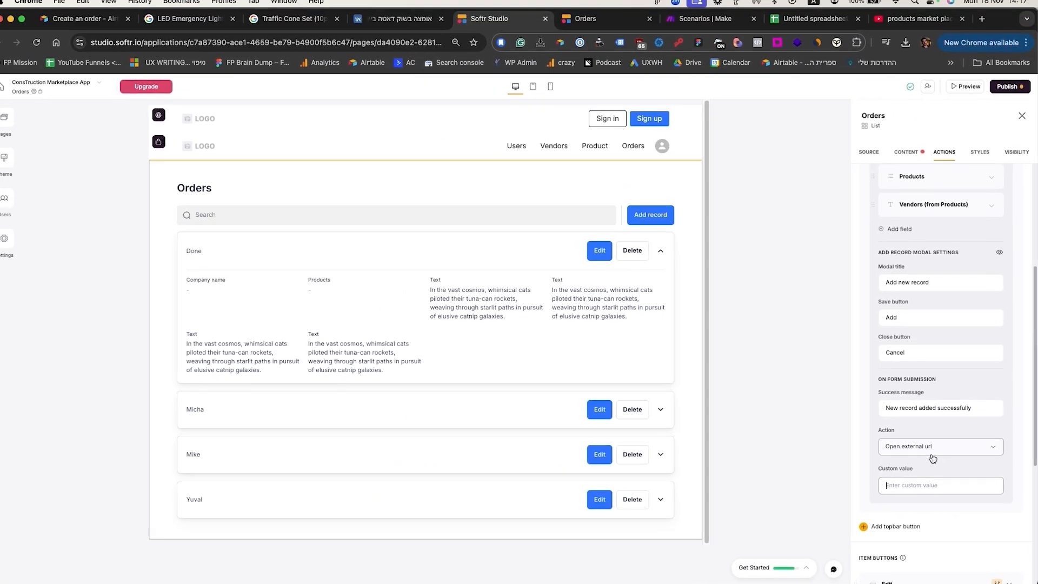
scroll(899, 474, "up", 4)
scroll(933, 459, "up", 1)
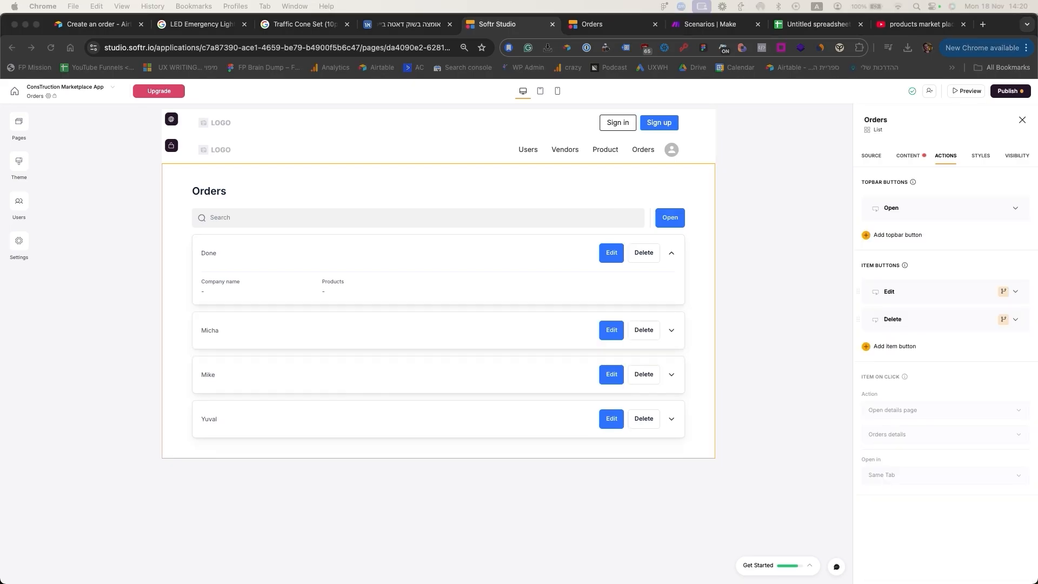
Step: Delete the Orders list's Open top button
left_click(1015, 210)
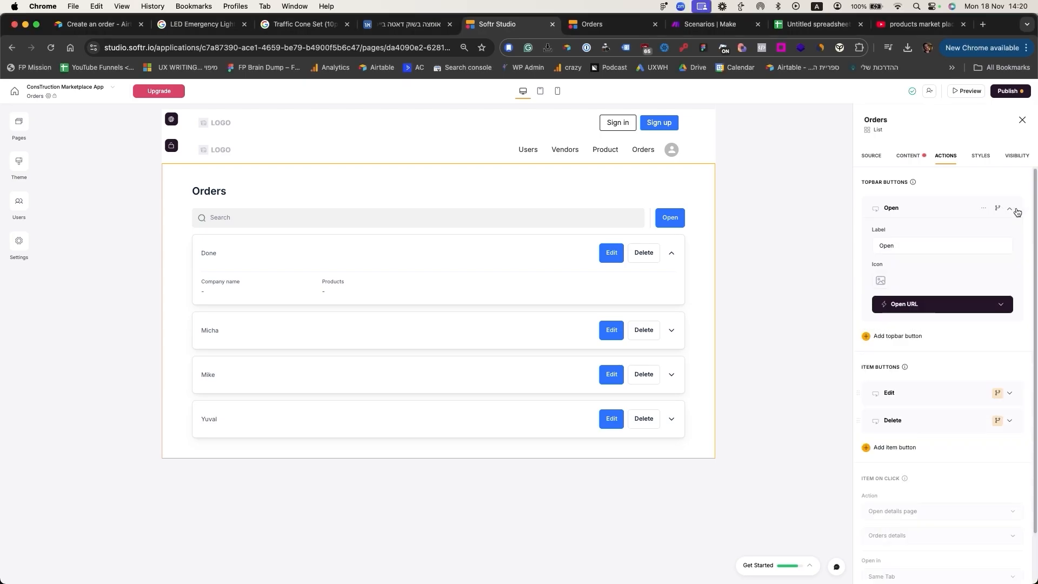
left_click(972, 210)
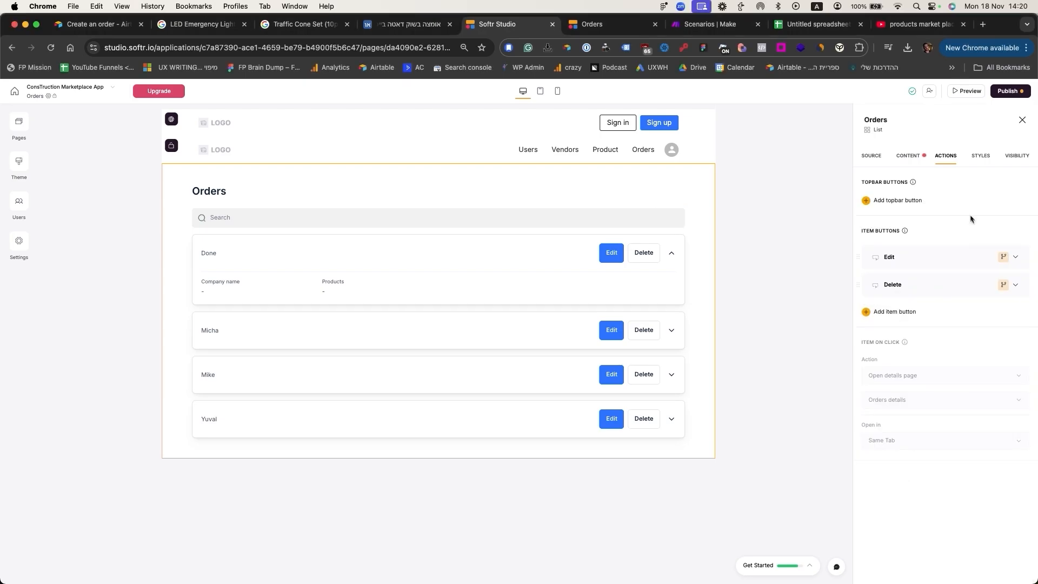
left_click(911, 156)
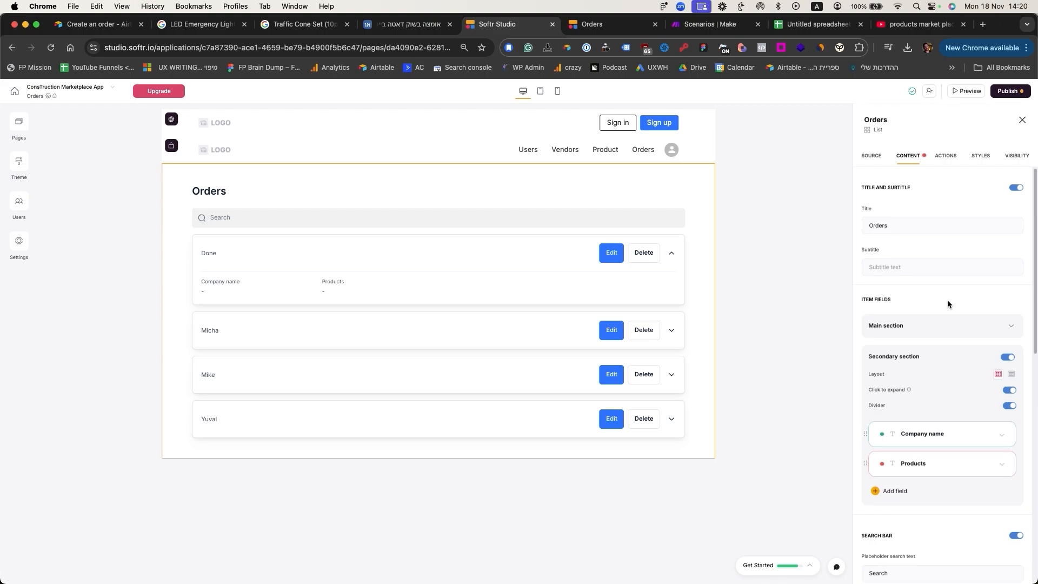
left_click(946, 158)
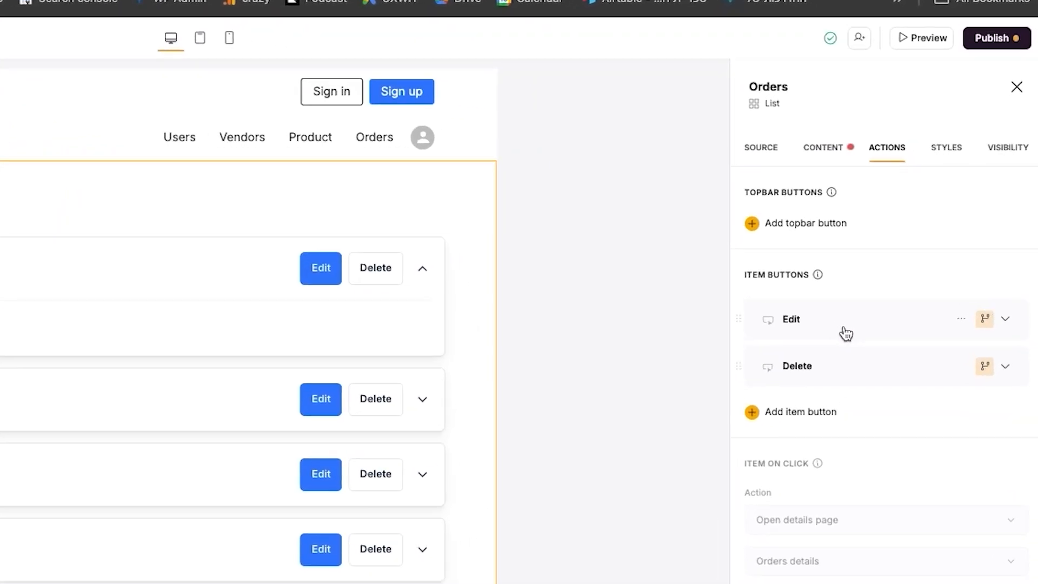
Step: Relabel the Edit item button to 'Add order'
left_click(913, 260)
left_click(899, 293)
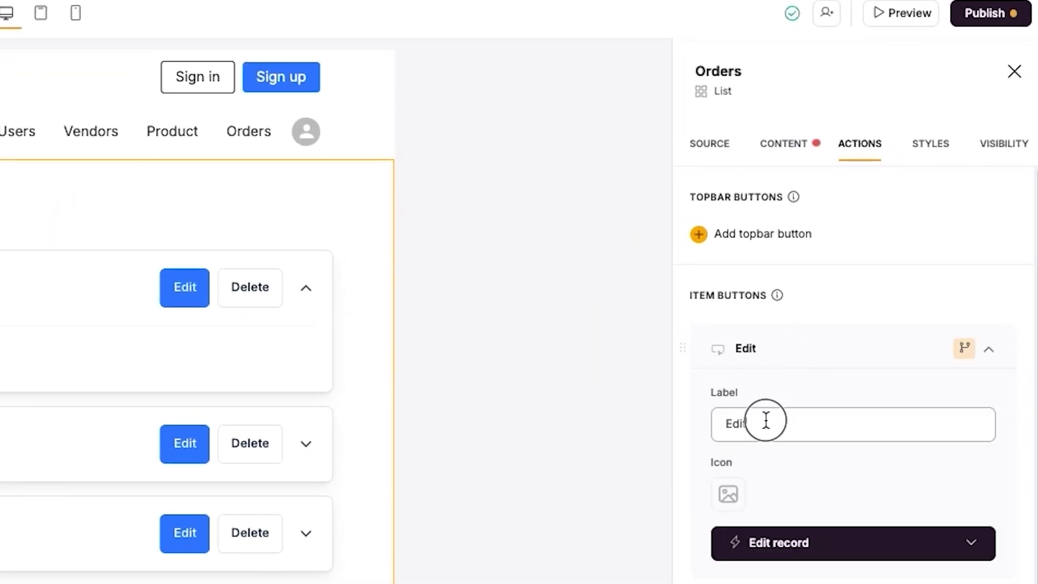
triple_click(765, 420)
type("Add order")
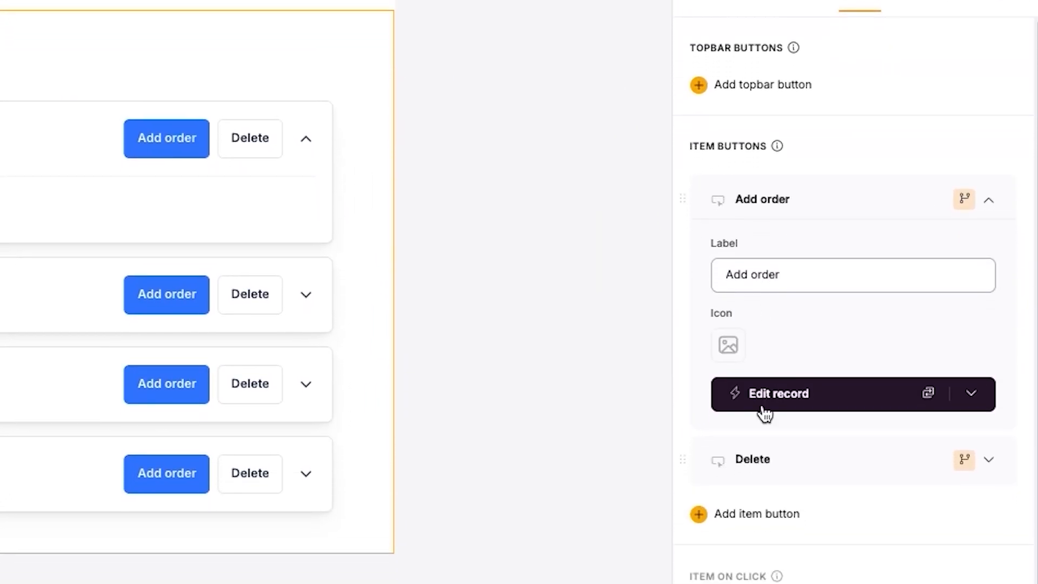
left_click(765, 414)
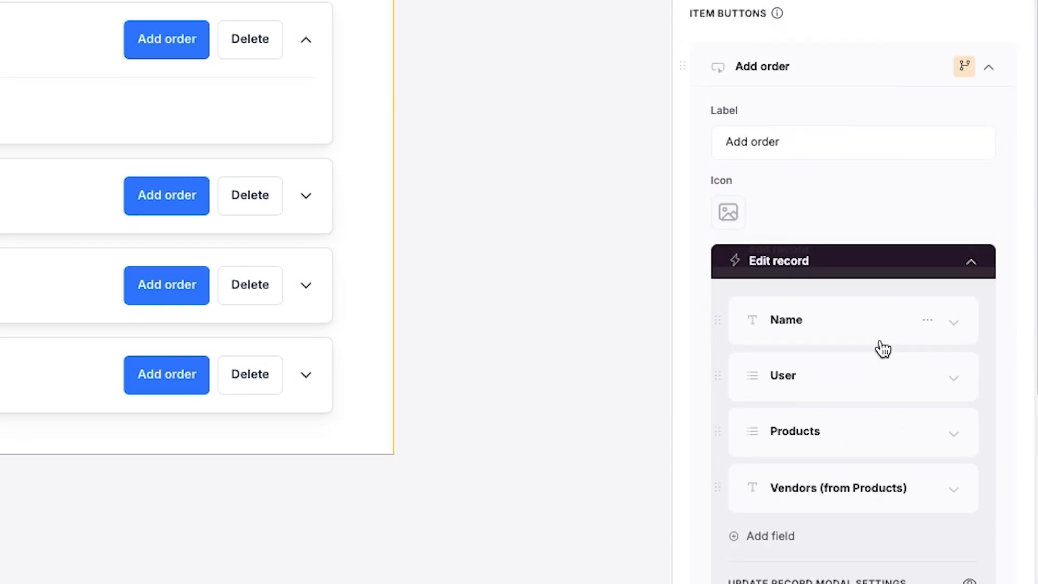
Step: Make the item button open a URL taken from the Order submit field
left_click(927, 262)
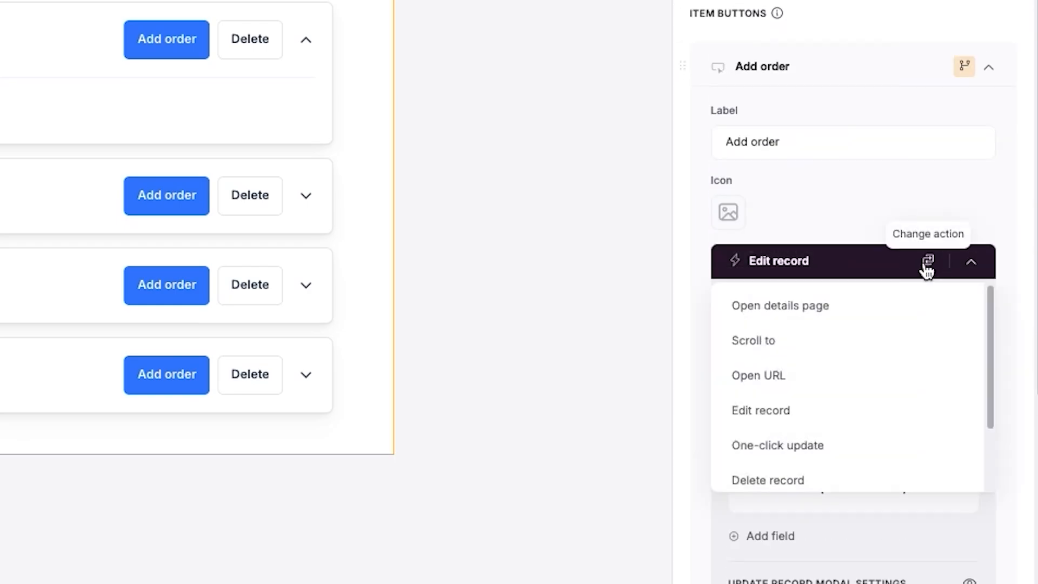
left_click(798, 378)
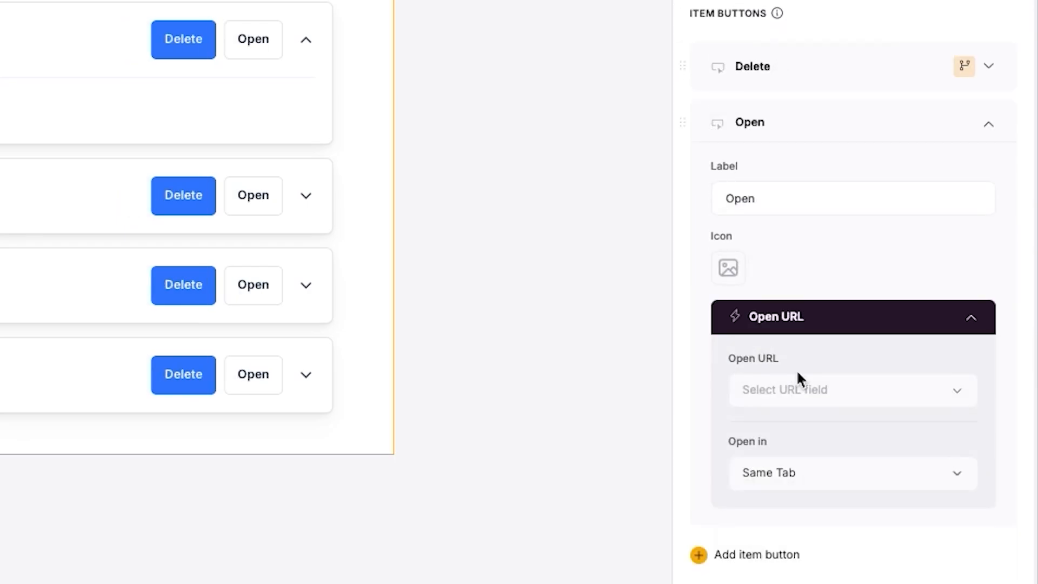
left_click(824, 391)
scroll(816, 540, "down", 2)
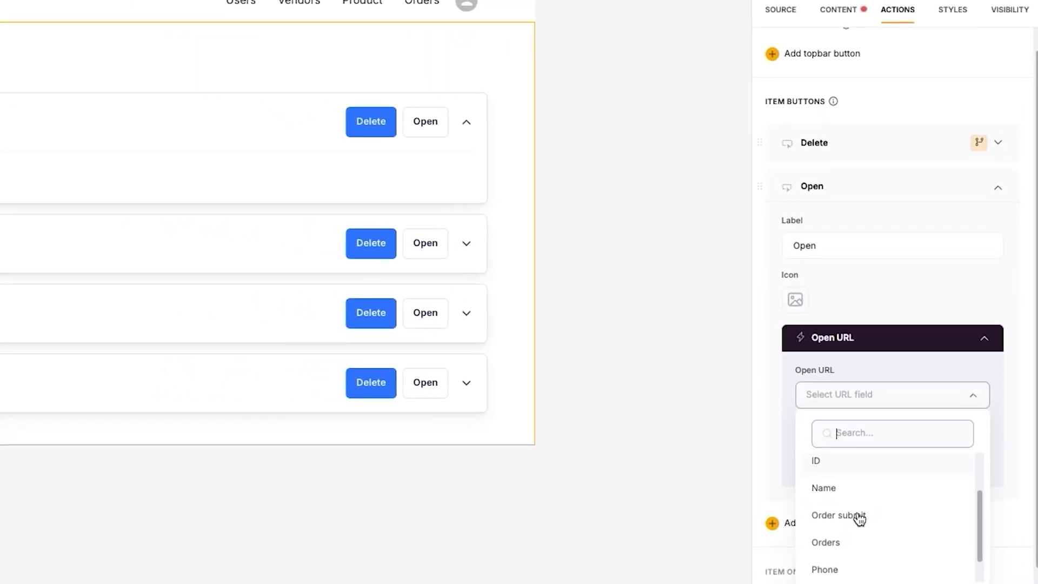
scroll(859, 519, "down", 1)
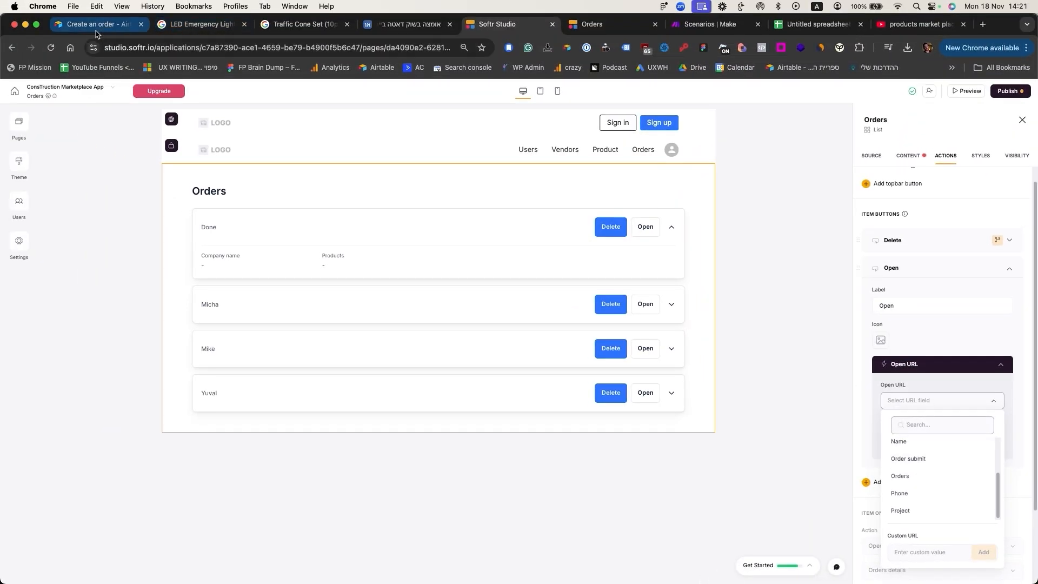
left_click(94, 25)
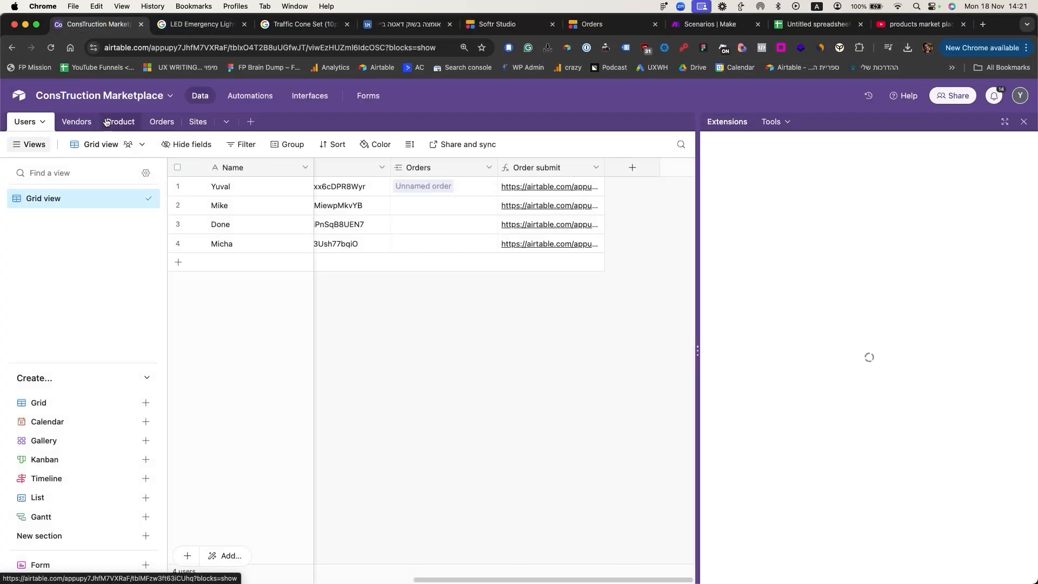
left_click(592, 24)
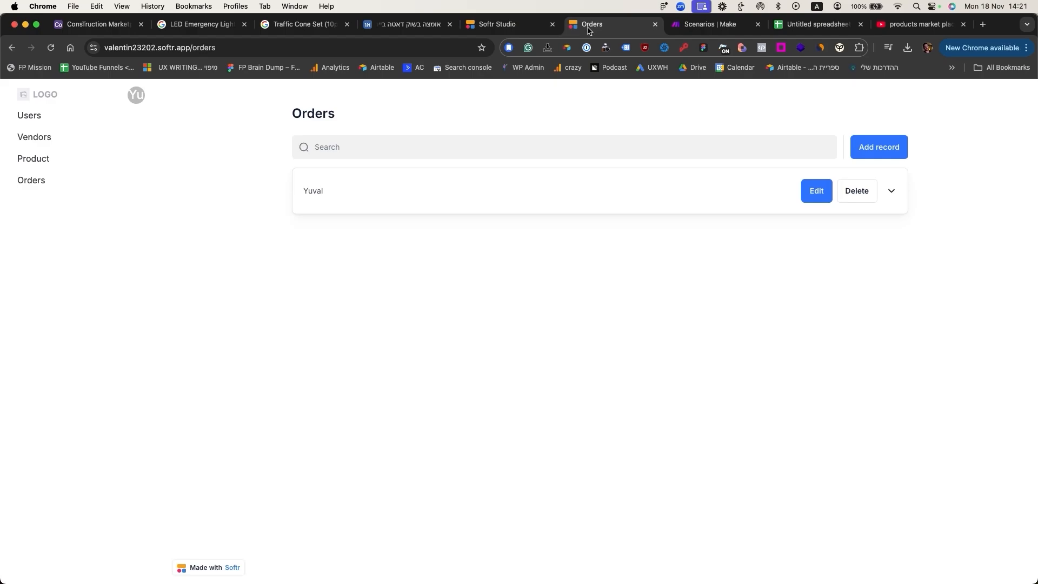
left_click(511, 26)
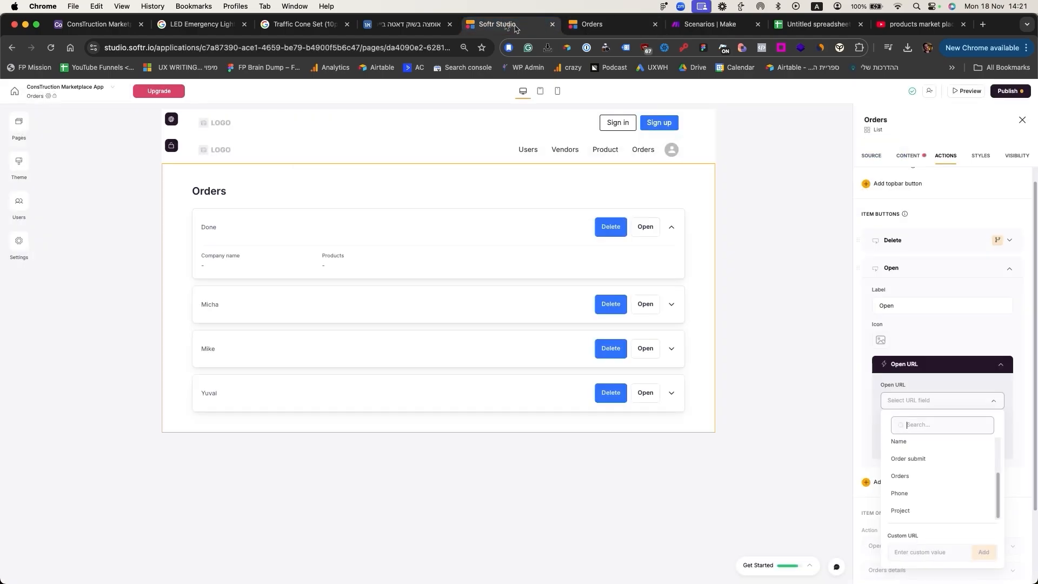
left_click(923, 457)
Step: Publish the app updates and view the live Orders page
left_click(1007, 91)
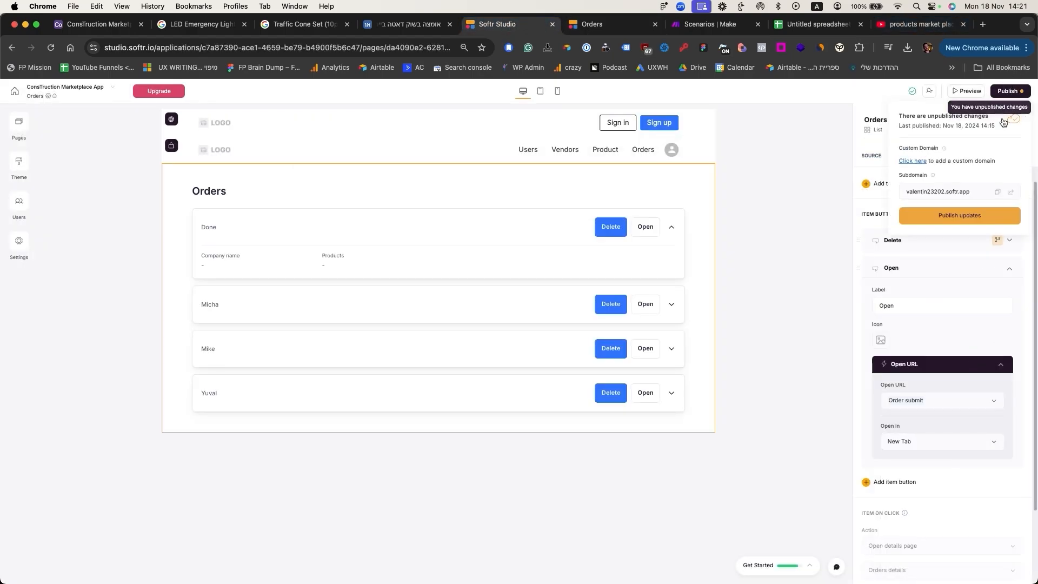
left_click(959, 215)
left_click(592, 24)
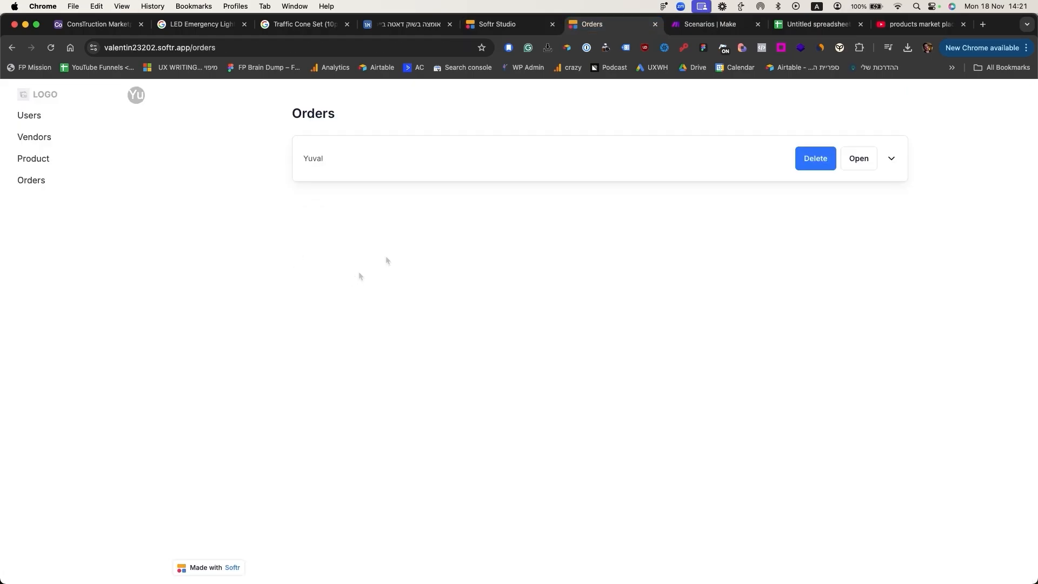
Step: Open the user's prefilled order form and add Safety Boot Package
left_click(738, 166)
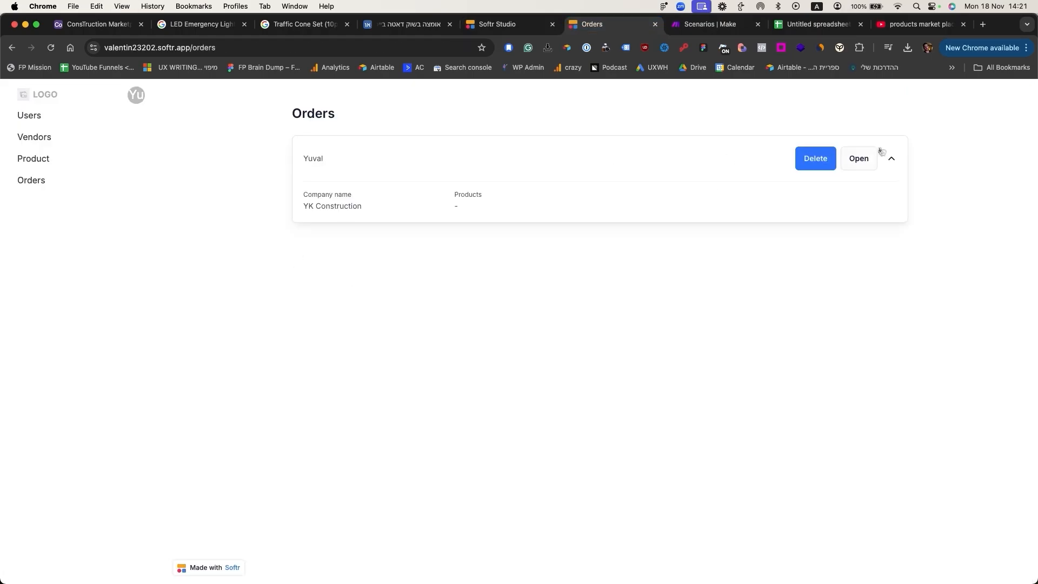
left_click(865, 158)
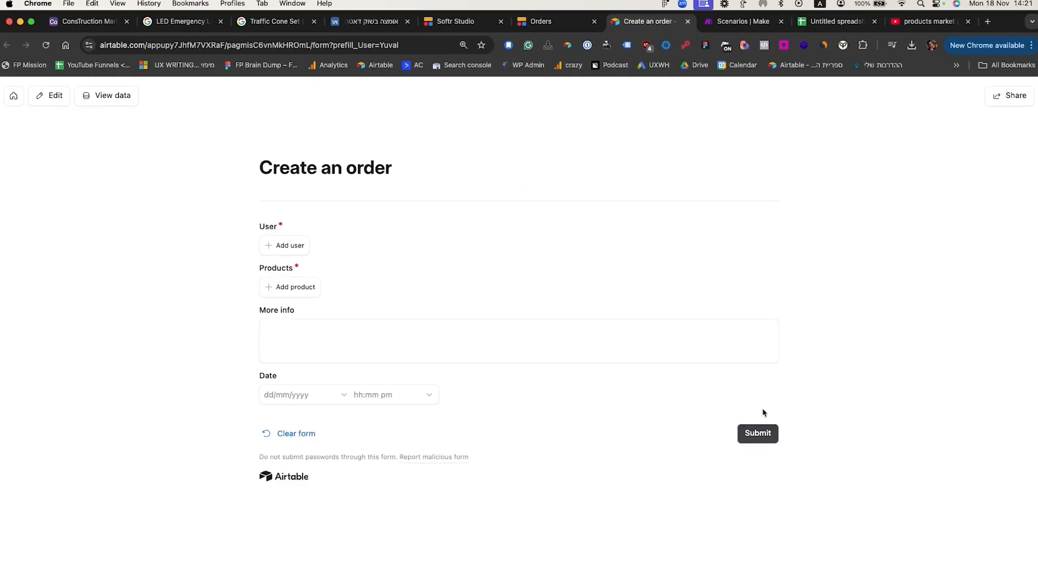
left_click(295, 287)
scroll(312, 353, "down", 2)
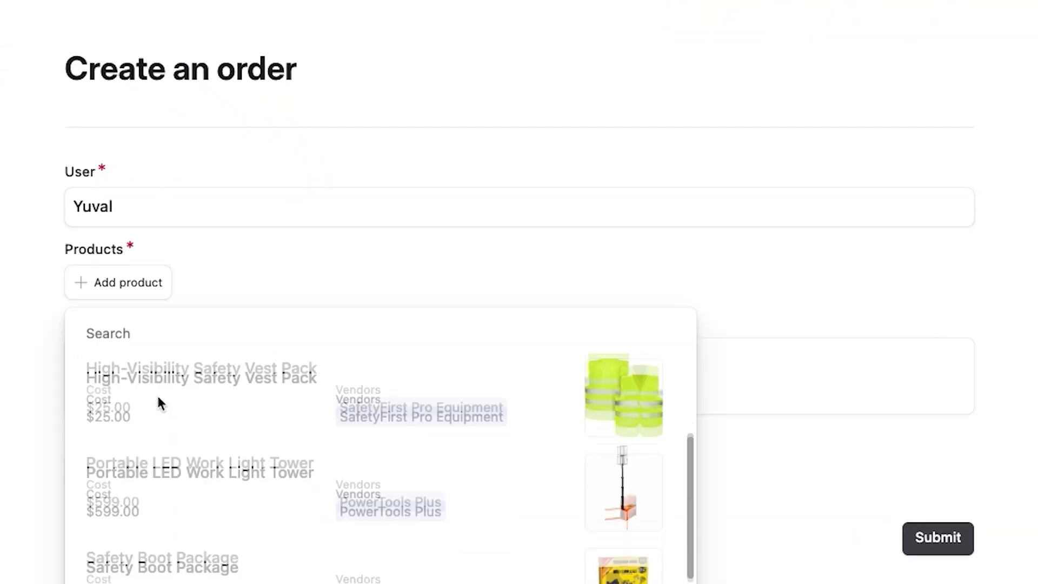
scroll(160, 402, "down", 2)
left_click(158, 403)
Step: Add Premium Safety Helmet Kit, set the order date to 20 November, and submit
left_click(139, 376)
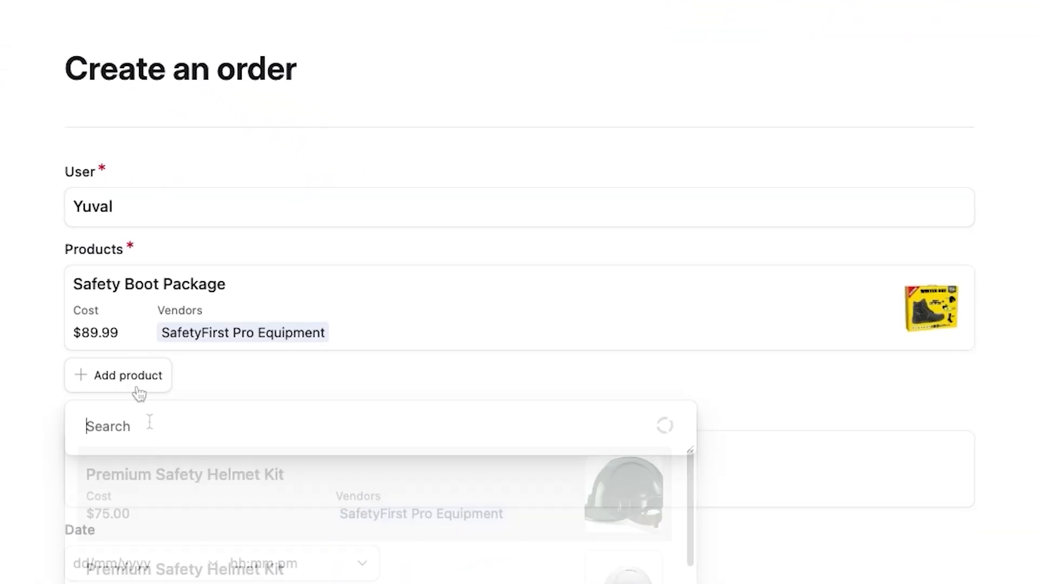
left_click(181, 562)
left_click(143, 562)
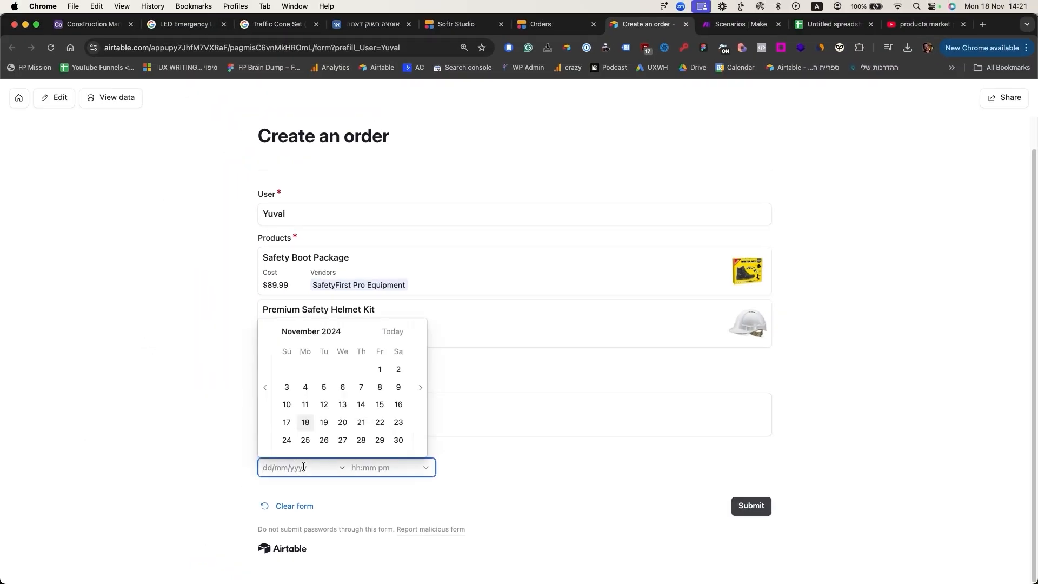
left_click(342, 422)
left_click(751, 505)
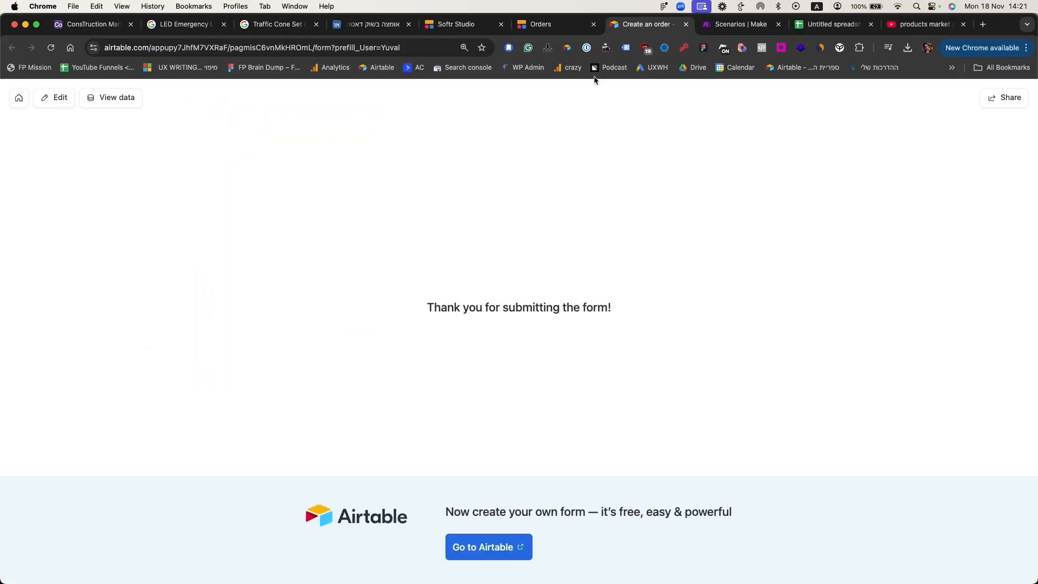
Step: Go back to the app's Orders page and reload it
left_click(540, 24)
left_click(481, 271)
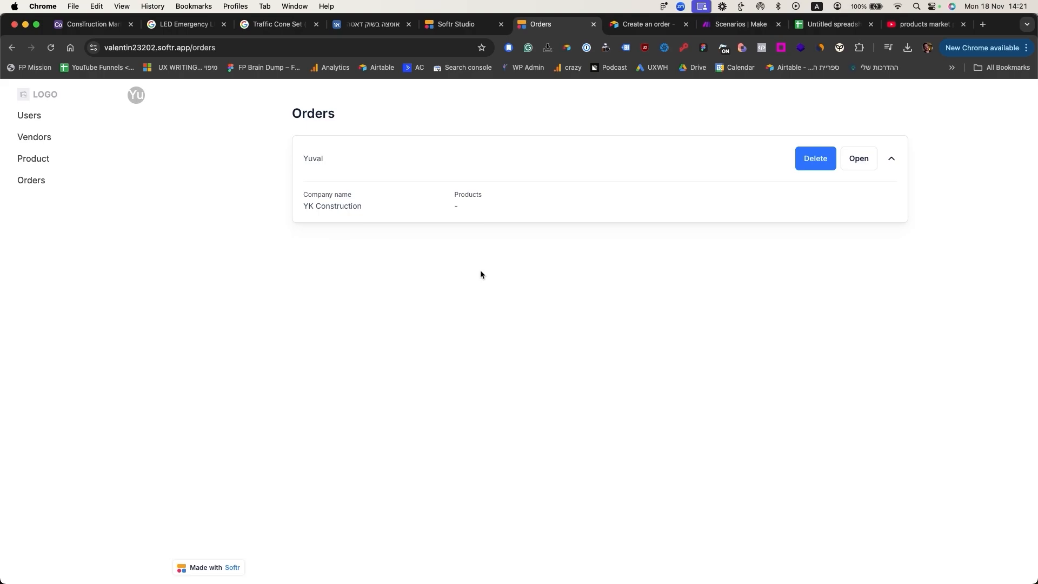
left_click(32, 180)
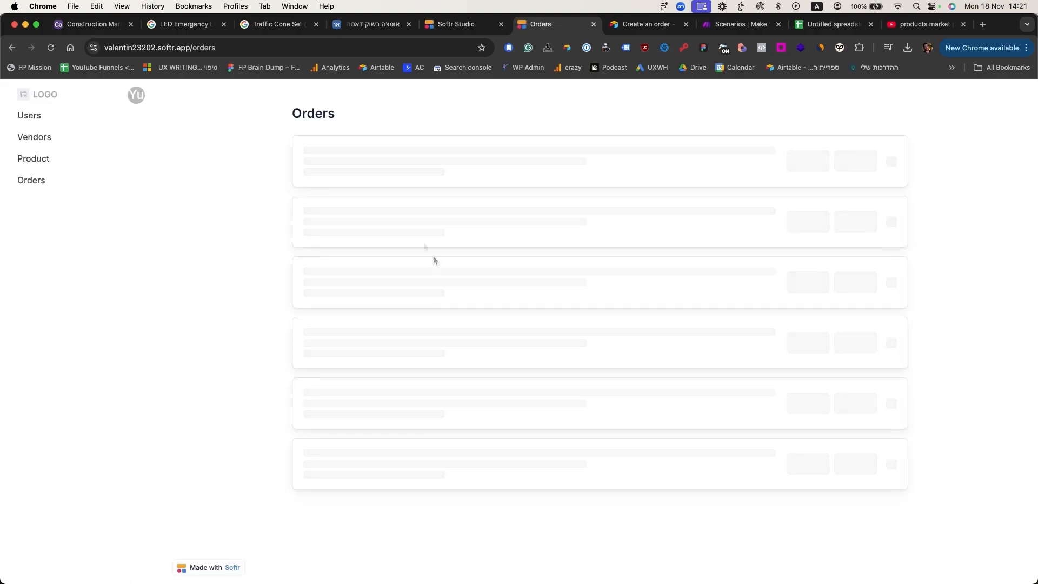
left_click(535, 172)
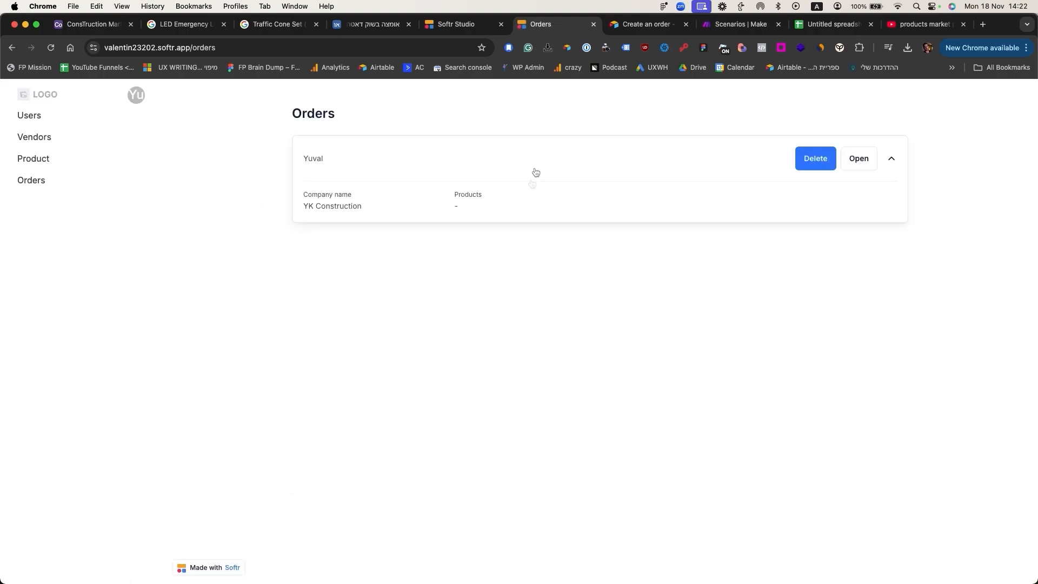
left_click(30, 182)
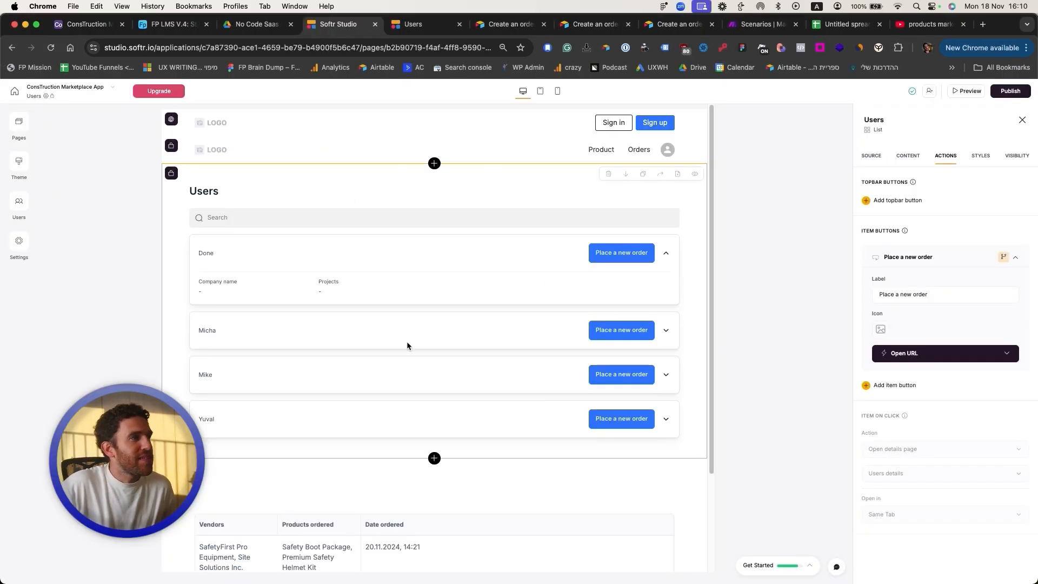
Step: Check the user's details on the live Users page and the order button's Open URL action in Studio
left_click(426, 27)
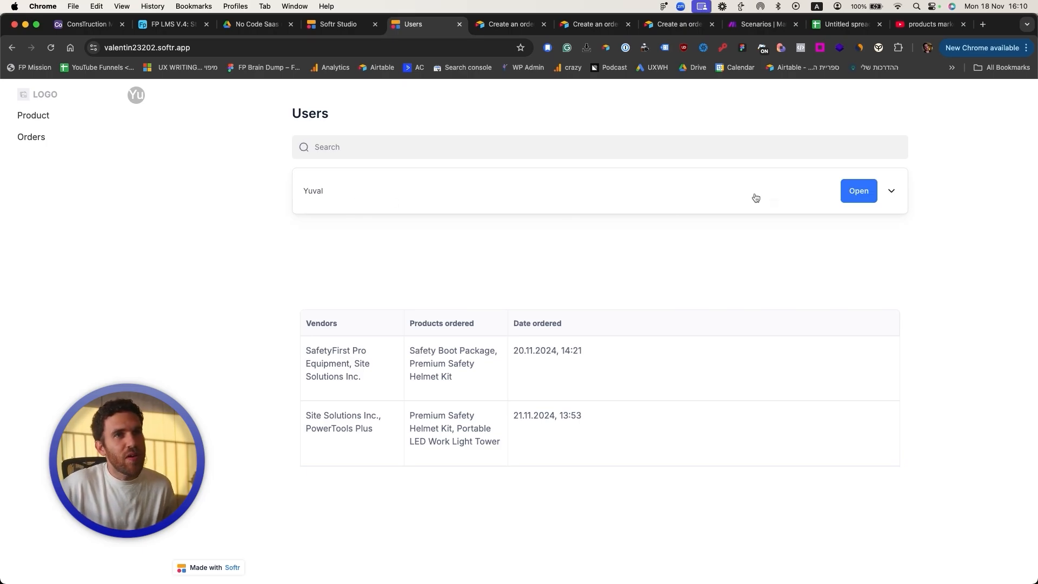
left_click(889, 194)
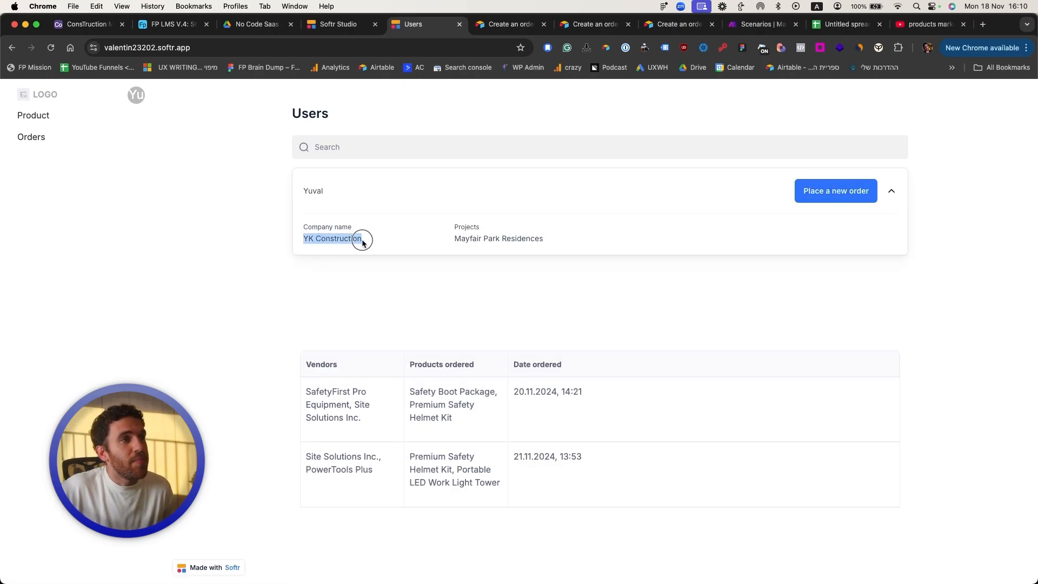
left_click(339, 24)
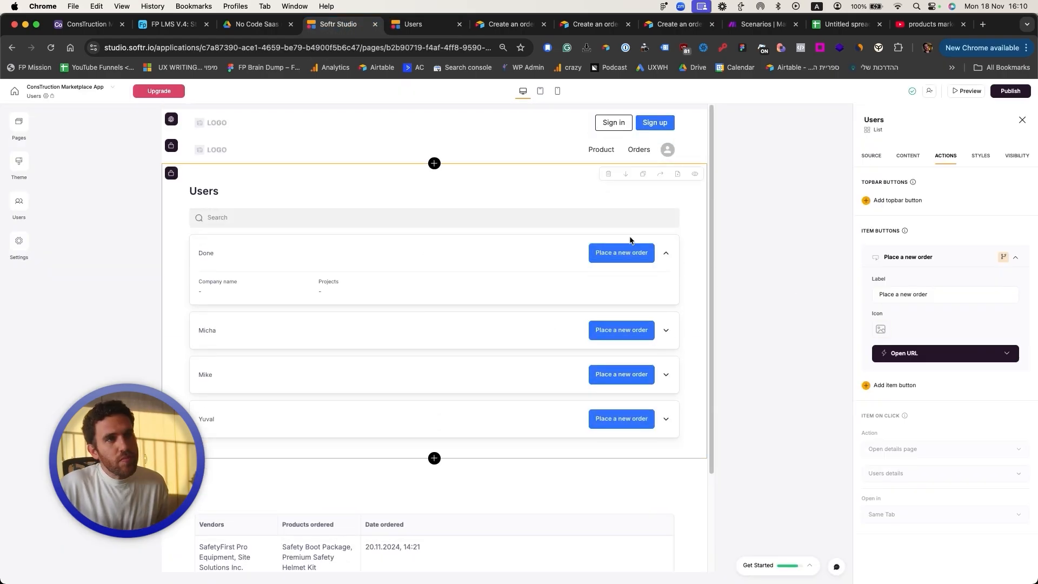
left_click(1006, 353)
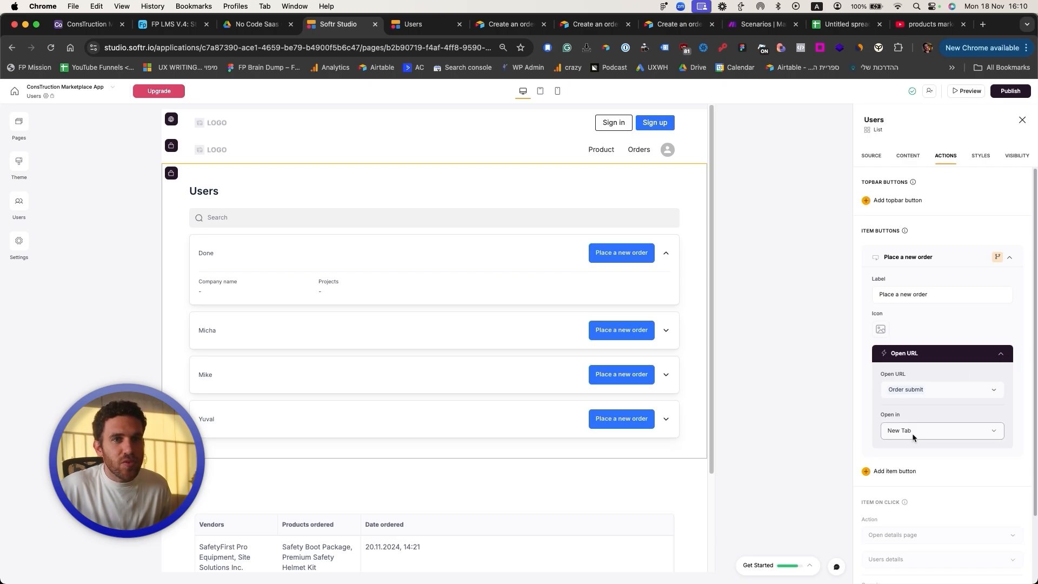
left_click(84, 24)
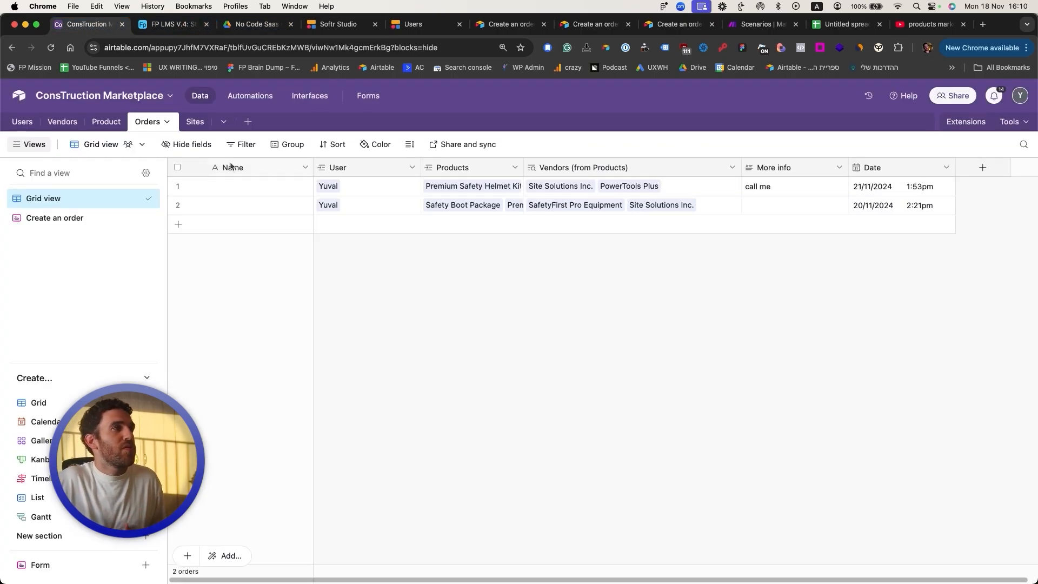
Step: Inspect the Users table's Order submit column and the orders block's conditional source filter
left_click(22, 122)
scroll(660, 224, "right", 2)
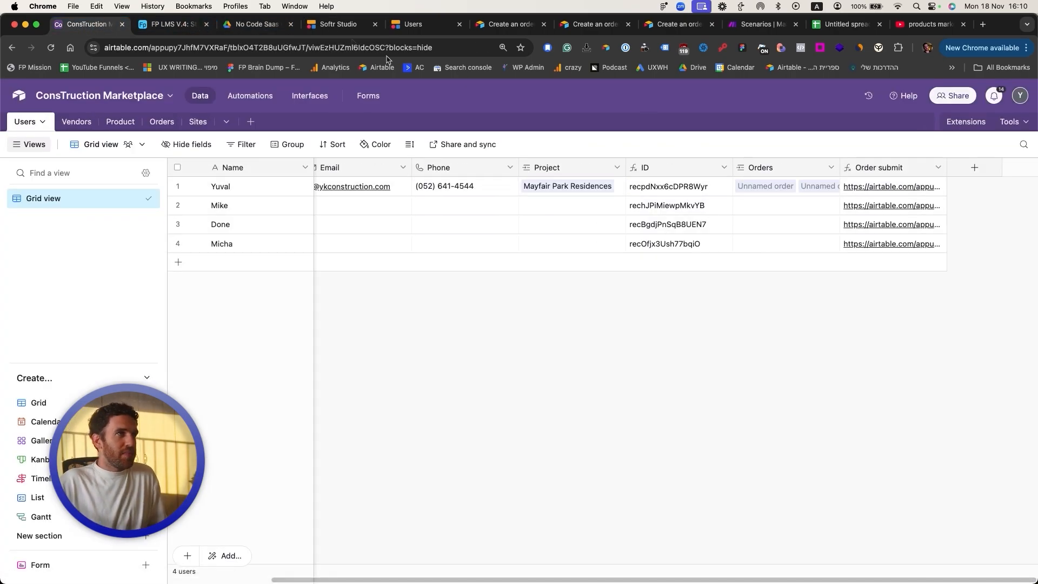
left_click(345, 25)
left_click(409, 428)
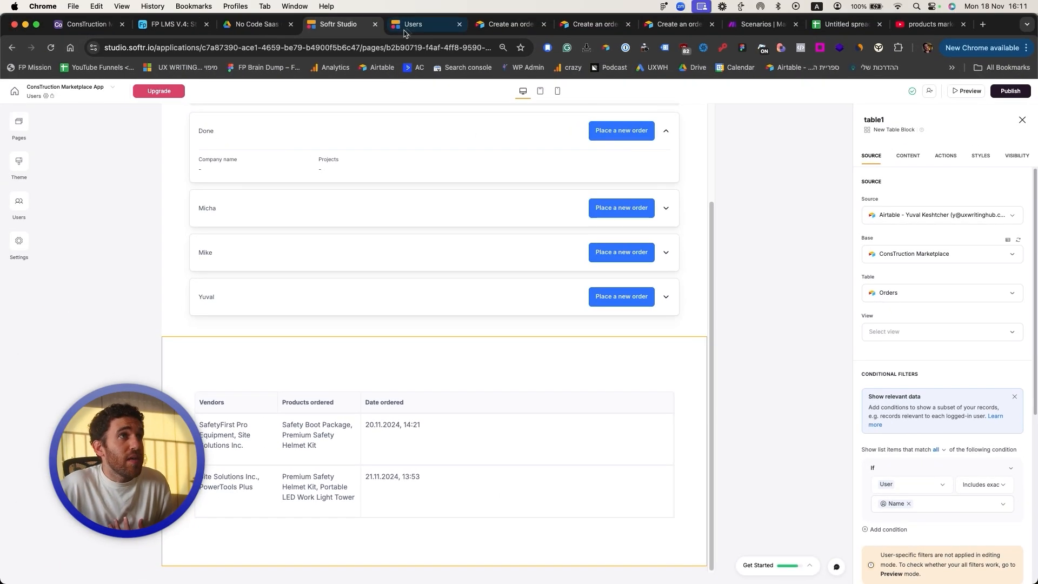
left_click(373, 2)
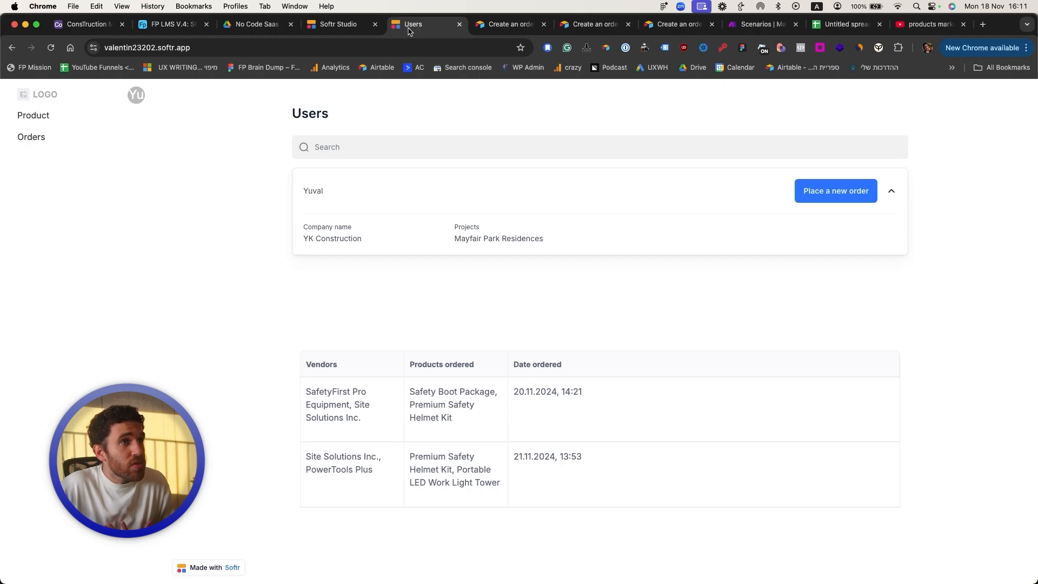
Step: Start a new prefilled order and add LED Emergency Light Pack ($80)
left_click(841, 196)
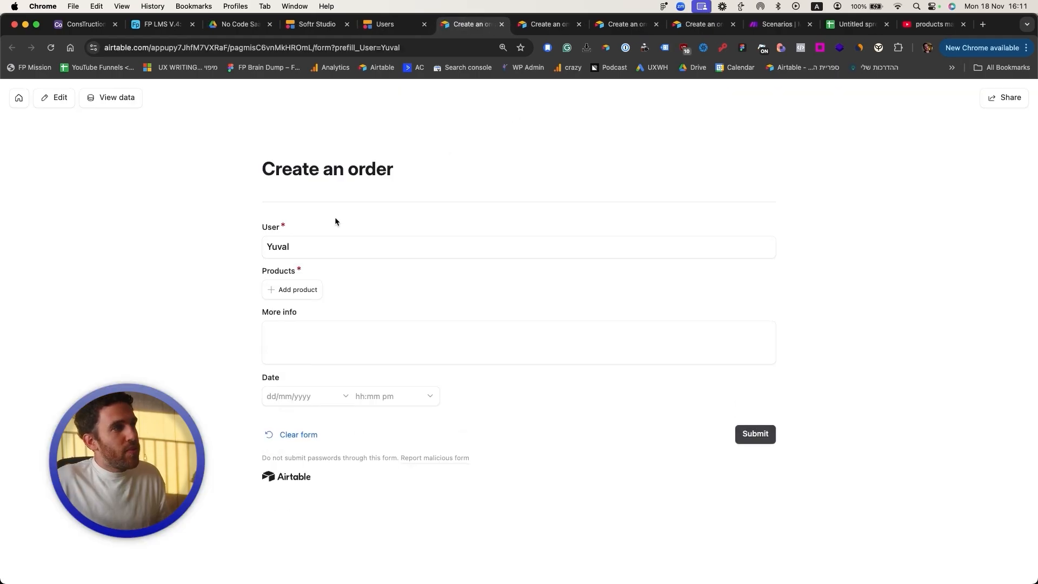
left_click(285, 290)
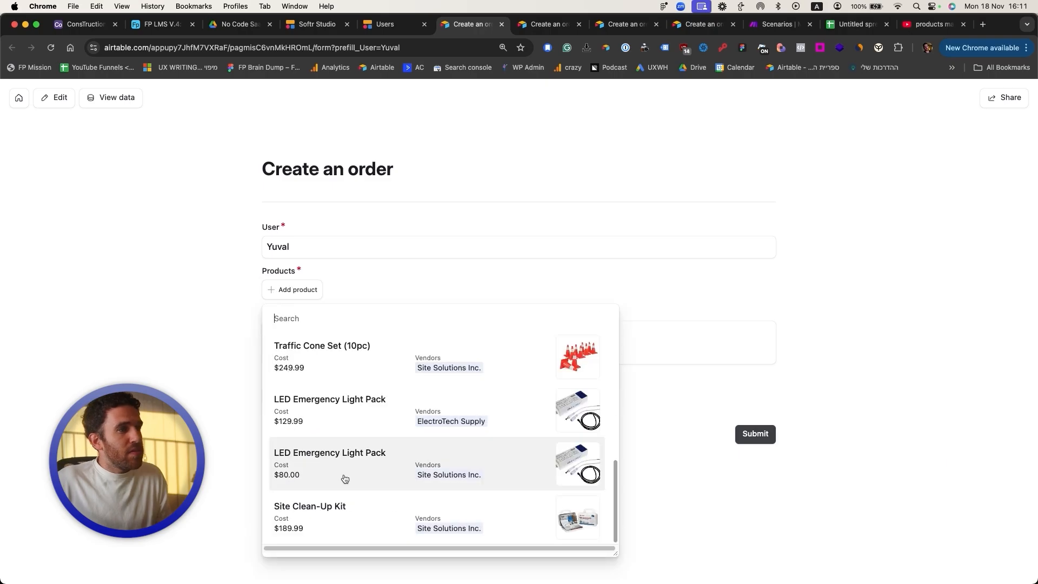
left_click(344, 478)
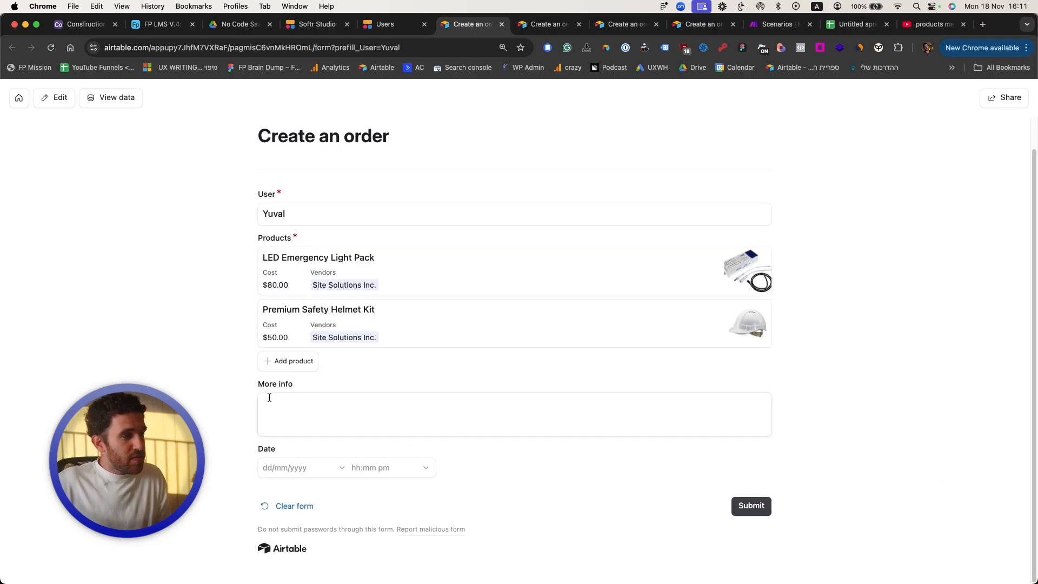
Step: Set the order date to 22 November 2024 at 5:30am and submit the form
left_click(294, 467)
left_click(379, 422)
left_click(353, 468)
scroll(386, 397, "down", 3)
left_click(373, 443)
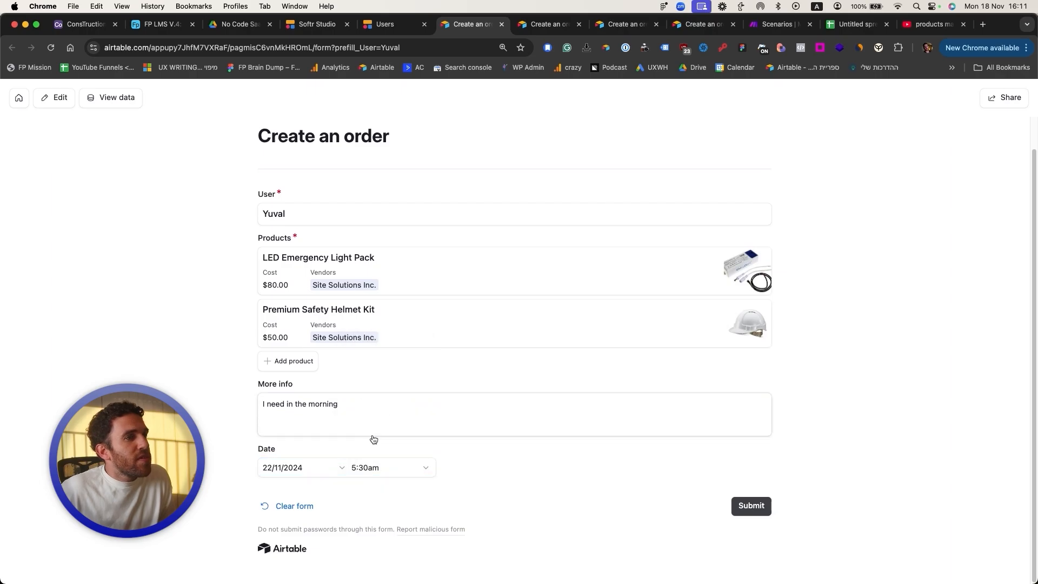
left_click(750, 505)
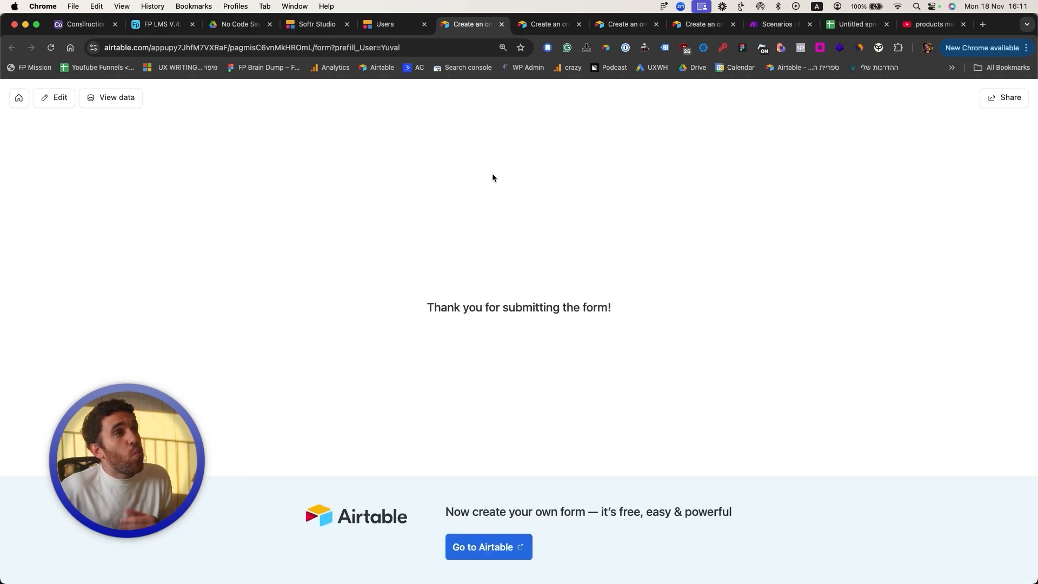
left_click(83, 24)
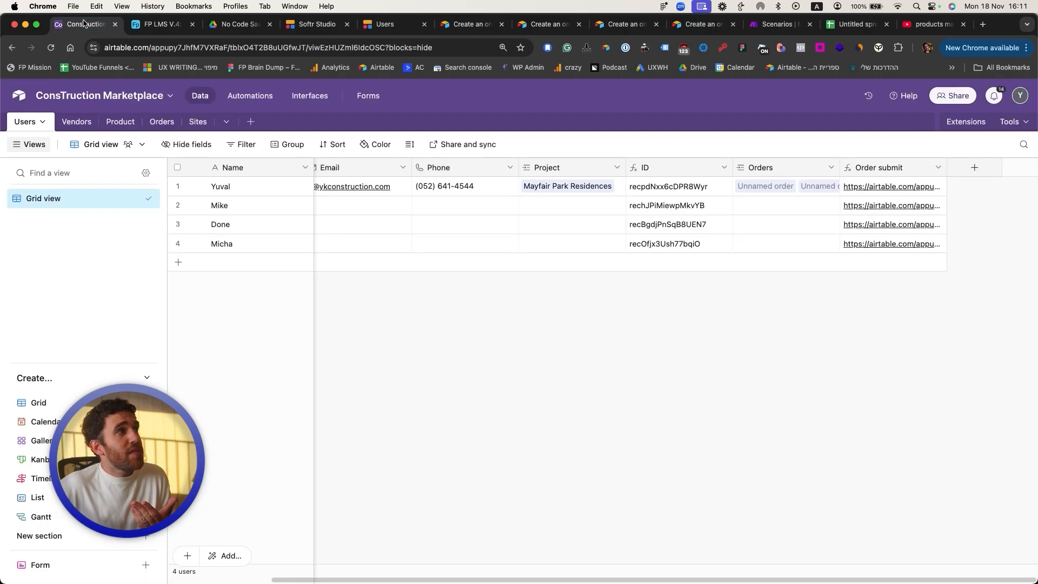
Step: Reload the live Users page and review the three listed orders, including the 22.11.2024, 5:30 one
left_click(162, 121)
key("super+5")
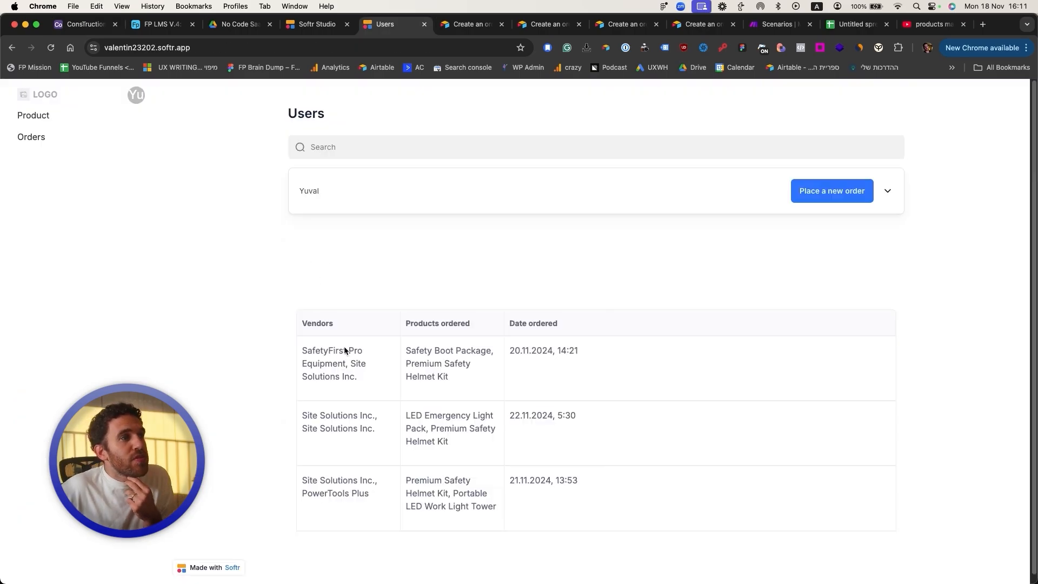
left_click_drag(309, 479, 538, 475)
left_click(527, 482)
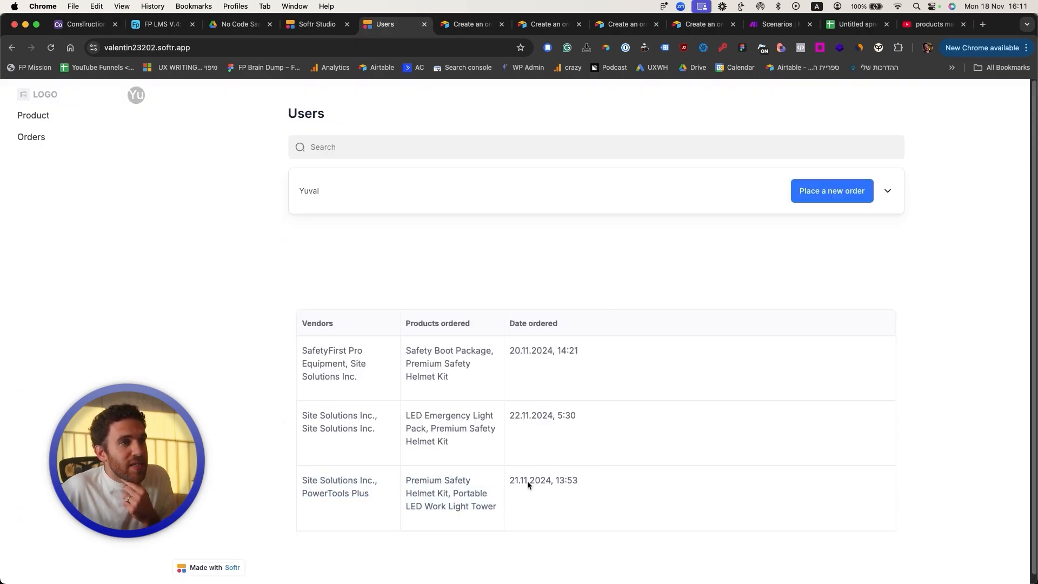
left_click_drag(426, 482, 460, 512)
left_click_drag(447, 341, 293, 358)
left_click(333, 363)
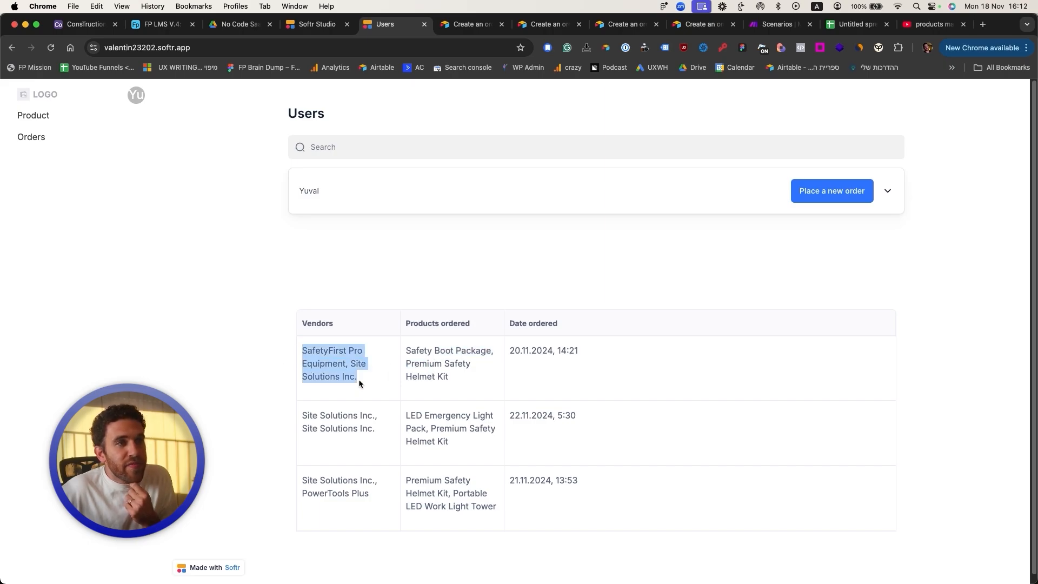
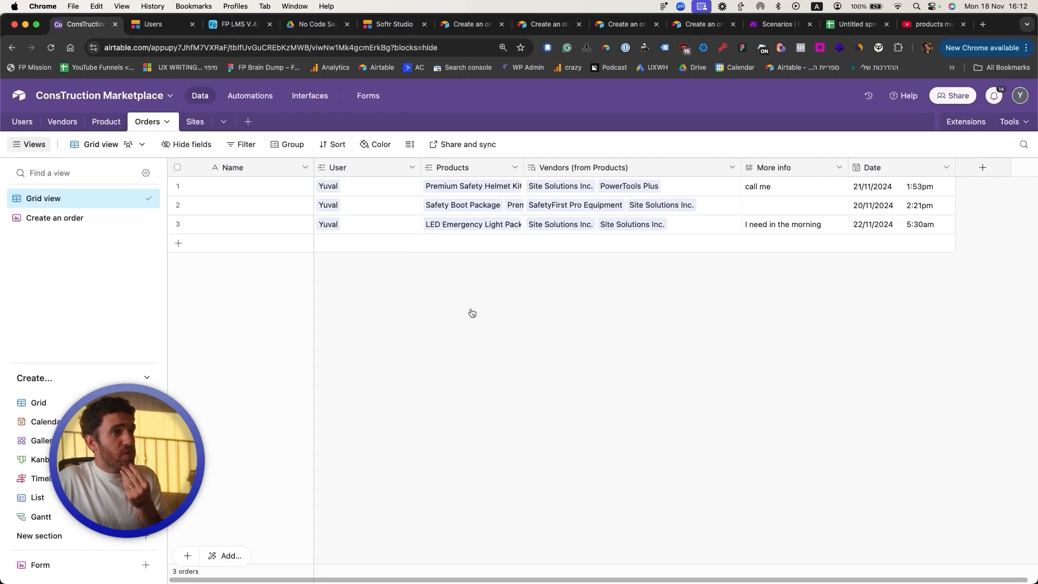
Step: Copy the first user's email into their Invoice Email field, changing the prefix to 'invoice'
left_click(22, 122)
left_click(278, 189)
scroll(397, 185, "right", 1)
left_click(397, 185)
key("super+c")
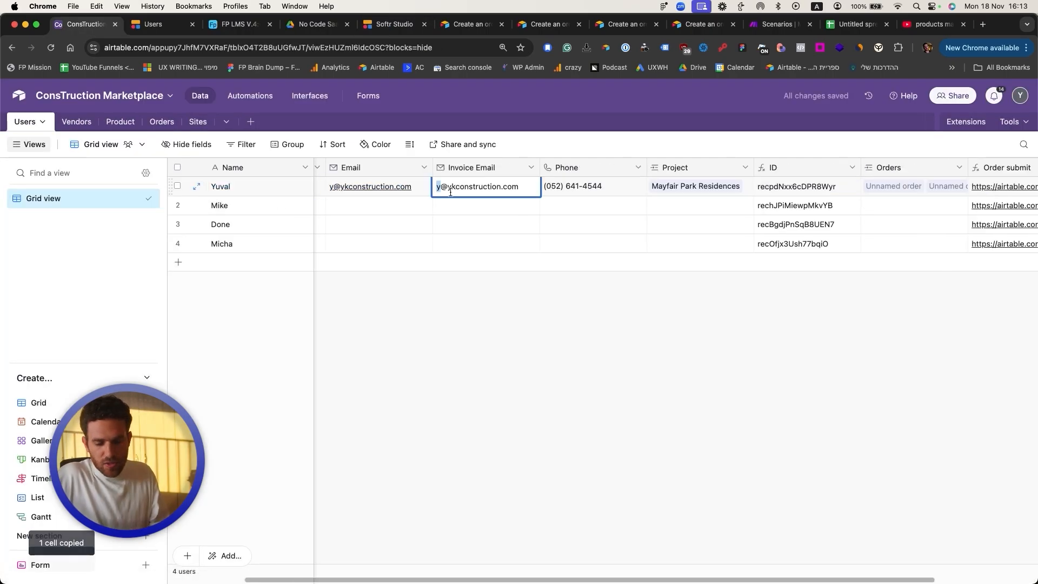
type("in")
left_click(477, 274)
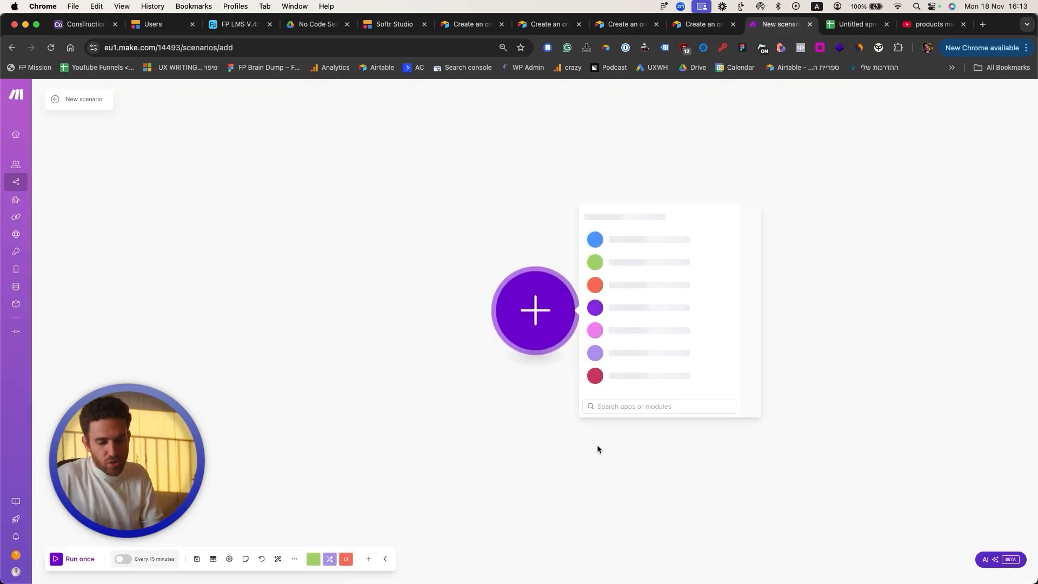
type("web")
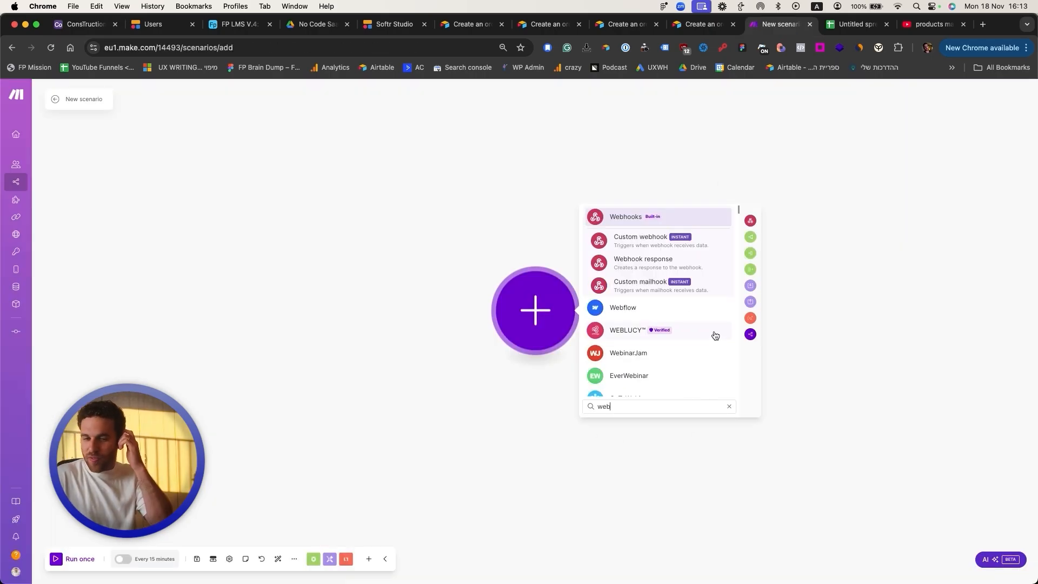
Step: Add a Webhooks Custom webhook as the scenario's first module
left_click(660, 219)
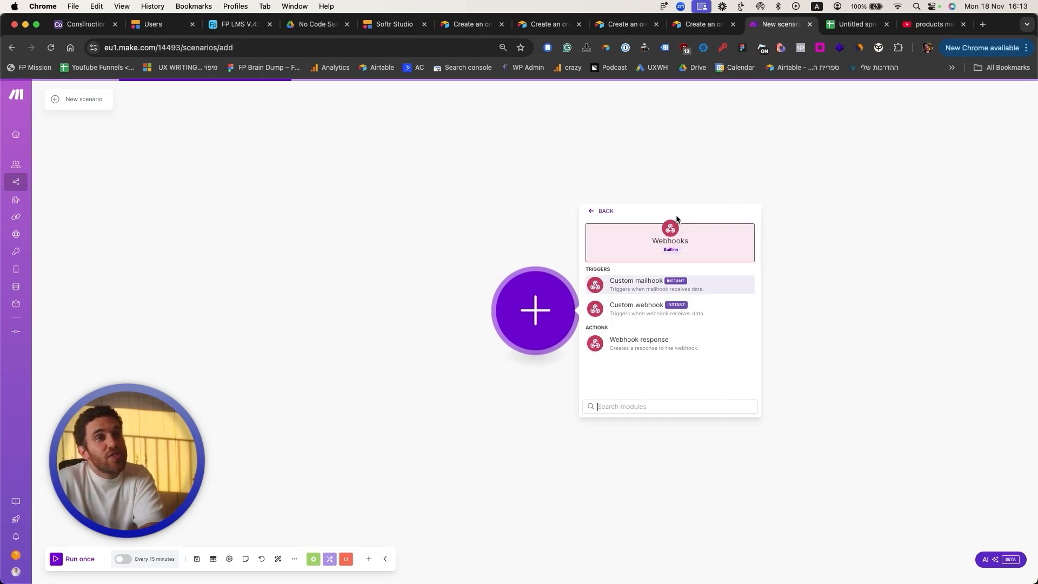
left_click(644, 280)
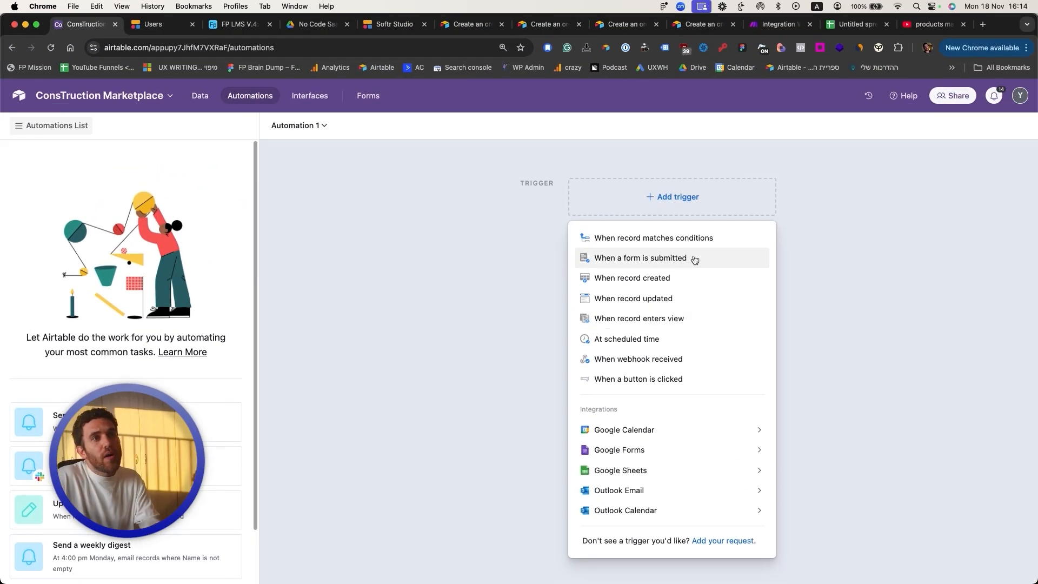
Step: Trigger Automation 1 when an Orders record is created and test it with the first order
left_click(675, 276)
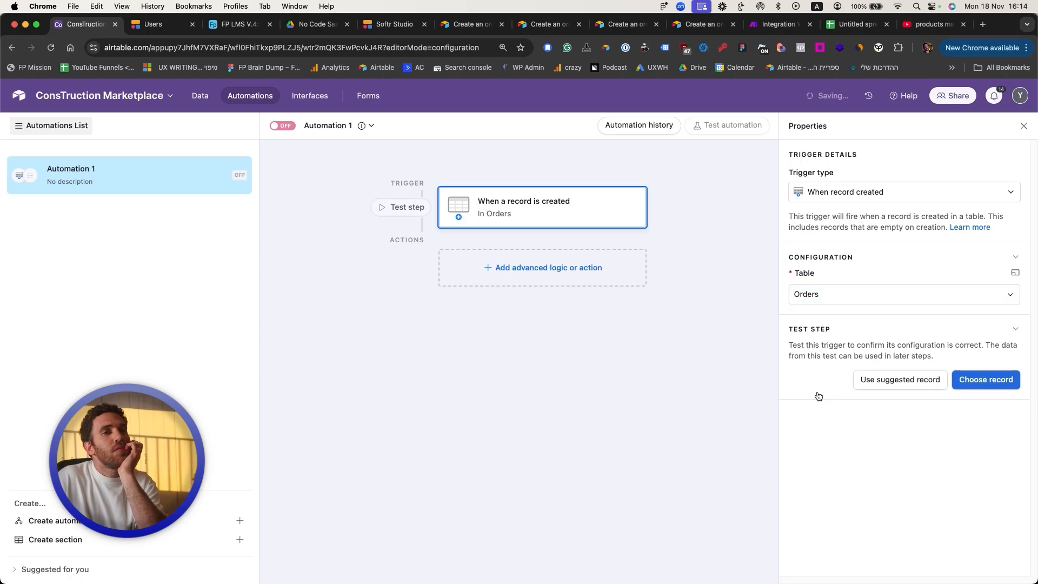
left_click(985, 378)
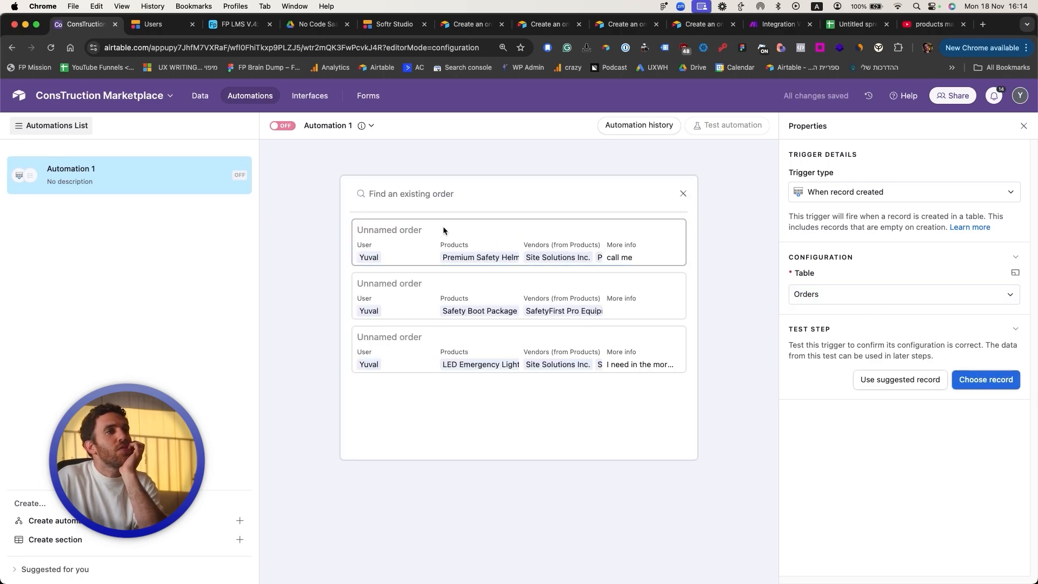
left_click(442, 226)
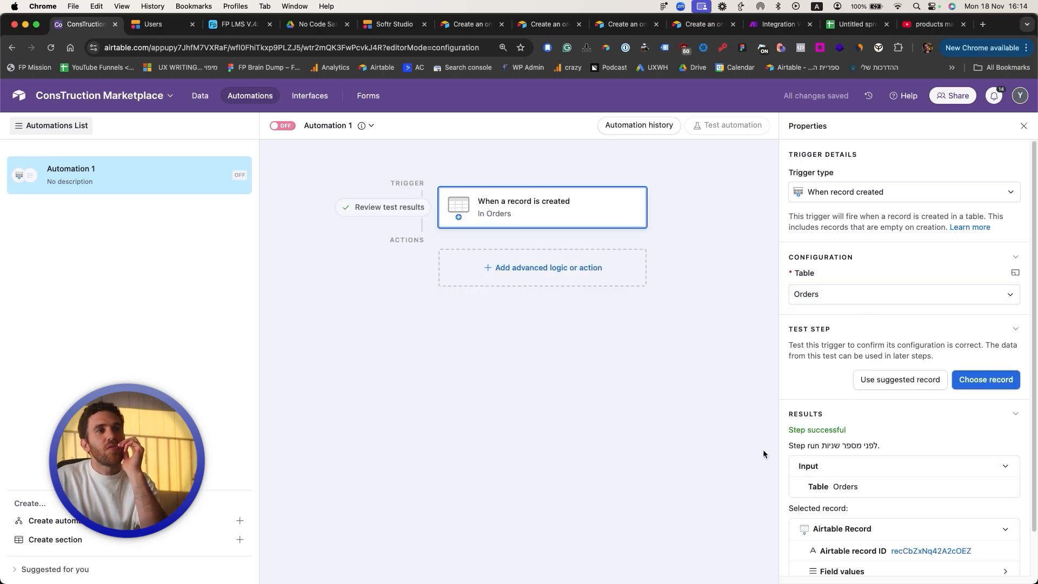
Step: Add a Run script action containing the pasted webhook fetch code
left_click(557, 275)
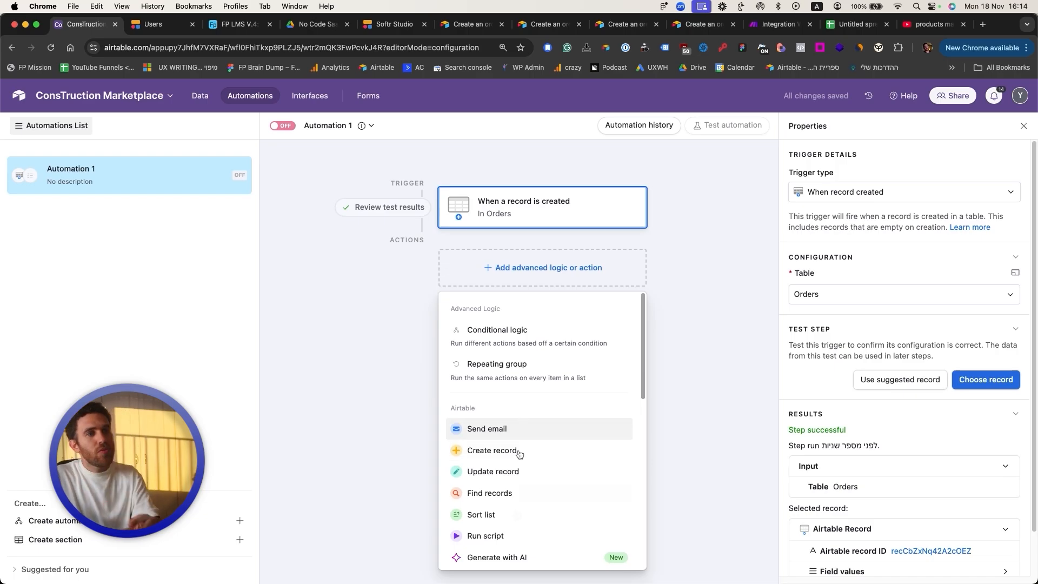
left_click(514, 540)
key("super+v")
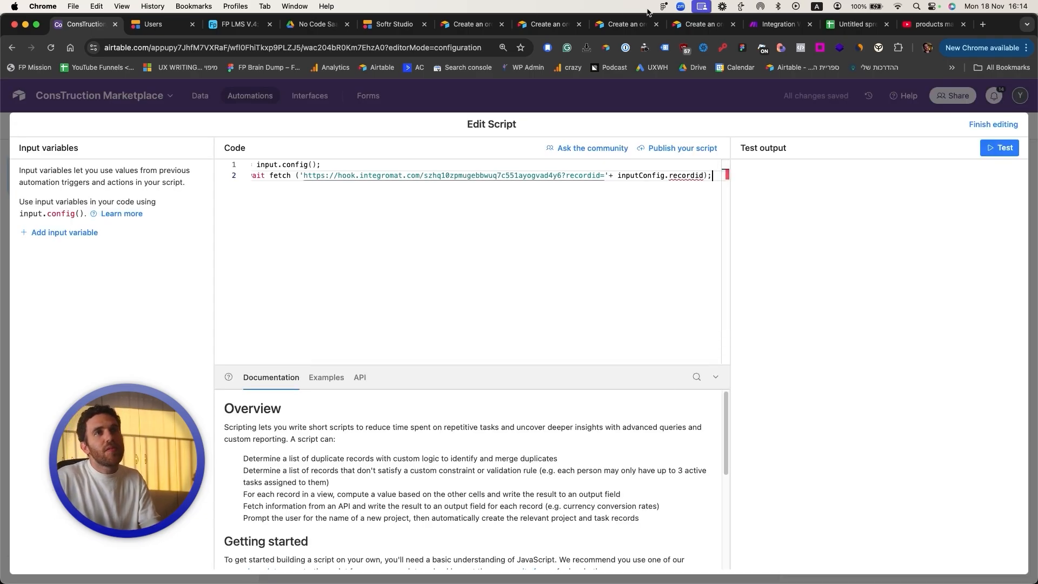
Step: In Make, create and save a new webhook, then add an input variable to the Airtable script
left_click(778, 24)
left_click(746, 307)
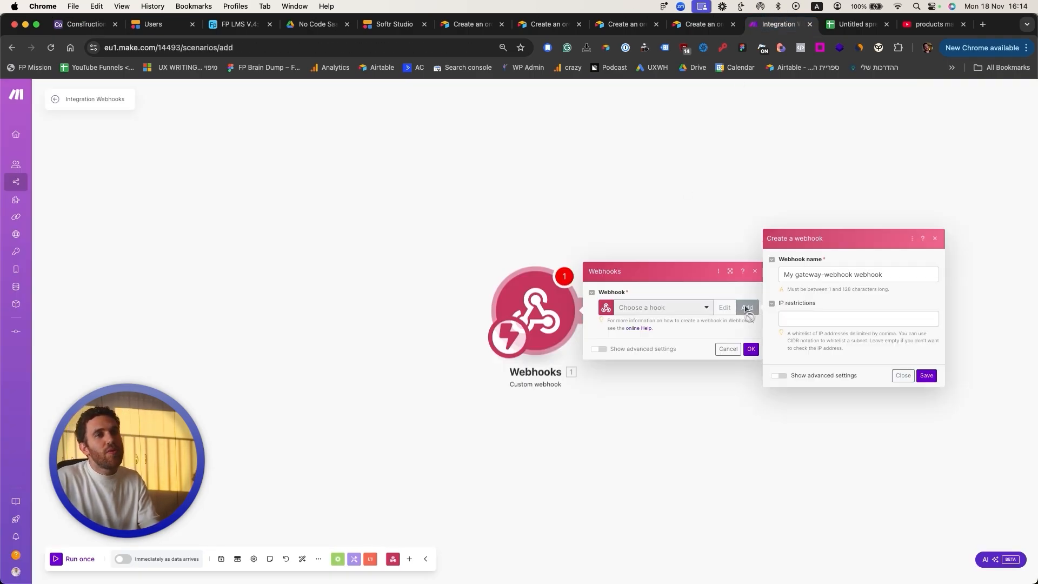
left_click(924, 373)
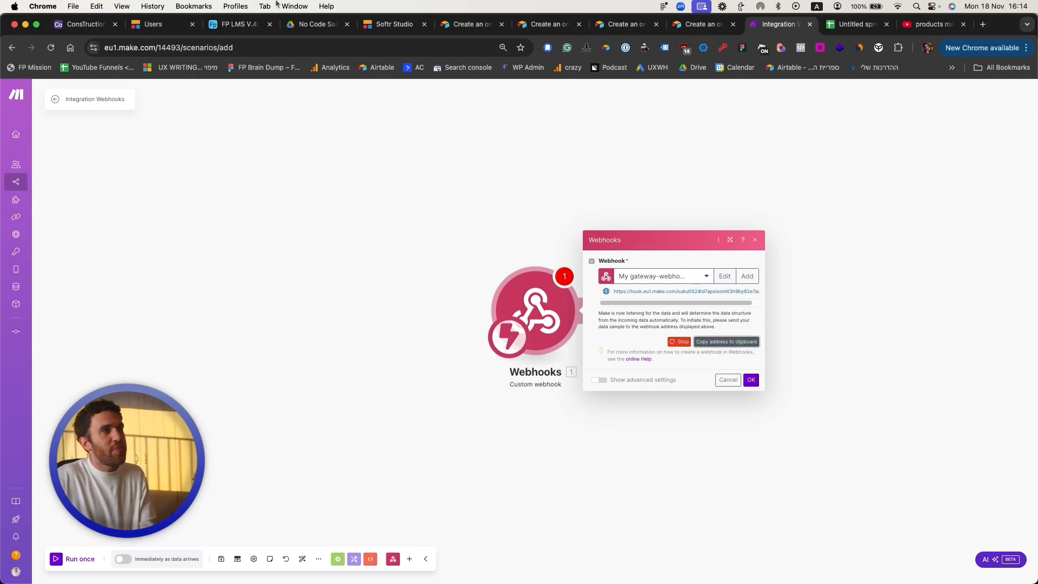
left_click(81, 24)
left_click(90, 232)
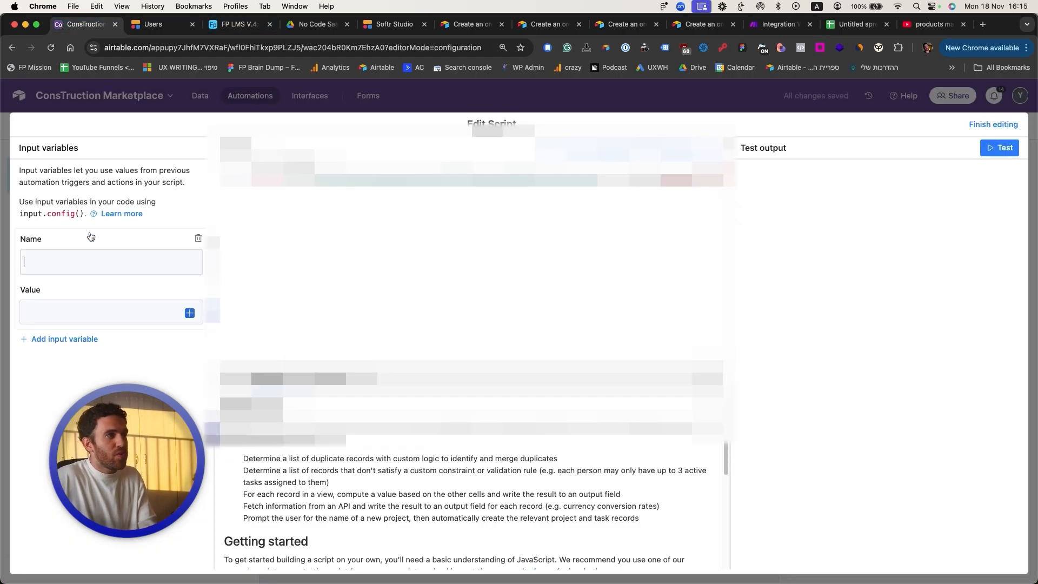
Step: Name the input variable recordid, set its value to the Airtable record ID, and test the script
type("recordid")
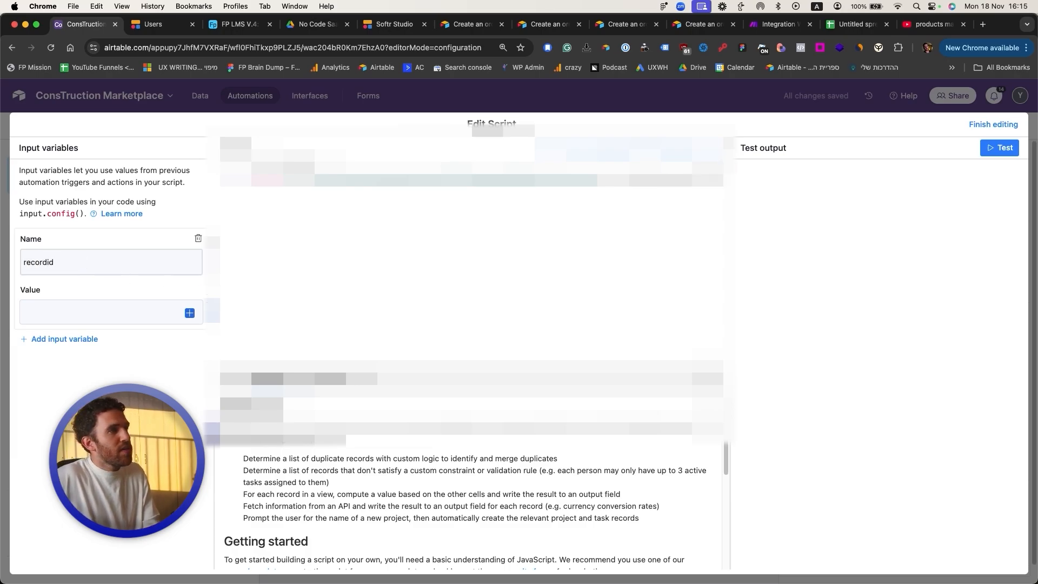
left_click(190, 313)
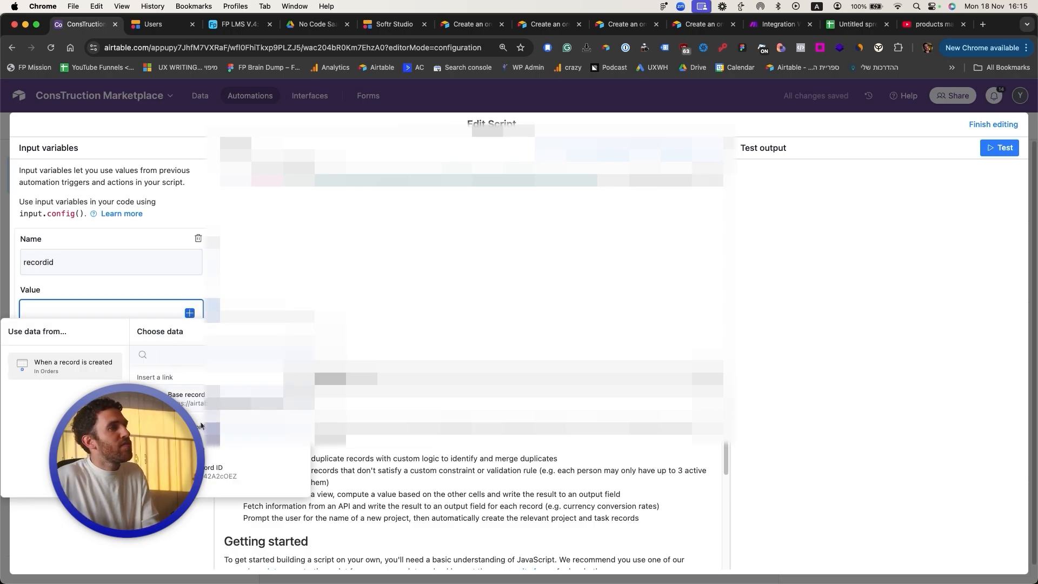
left_click(206, 459)
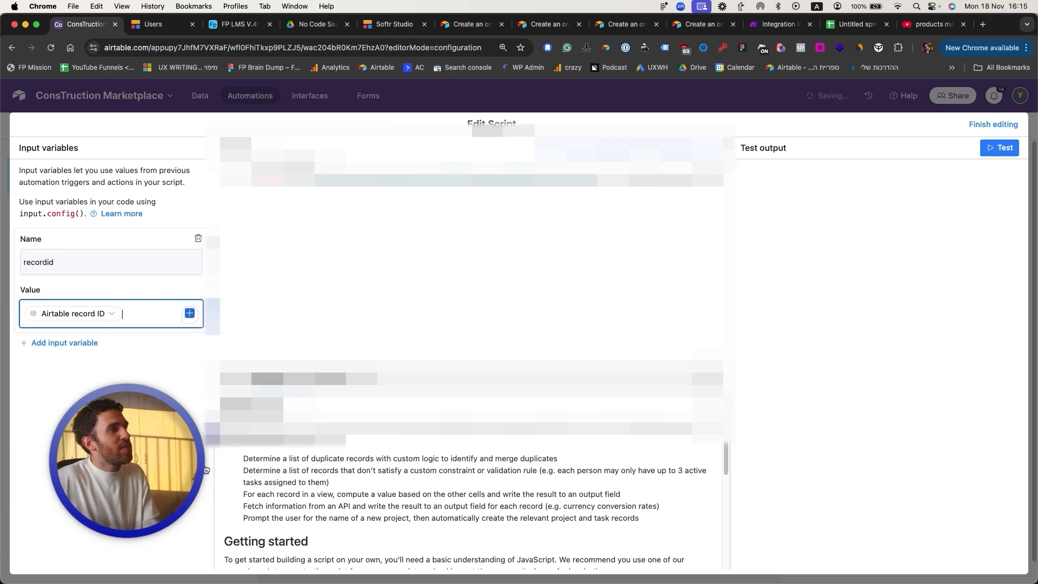
left_click(1011, 152)
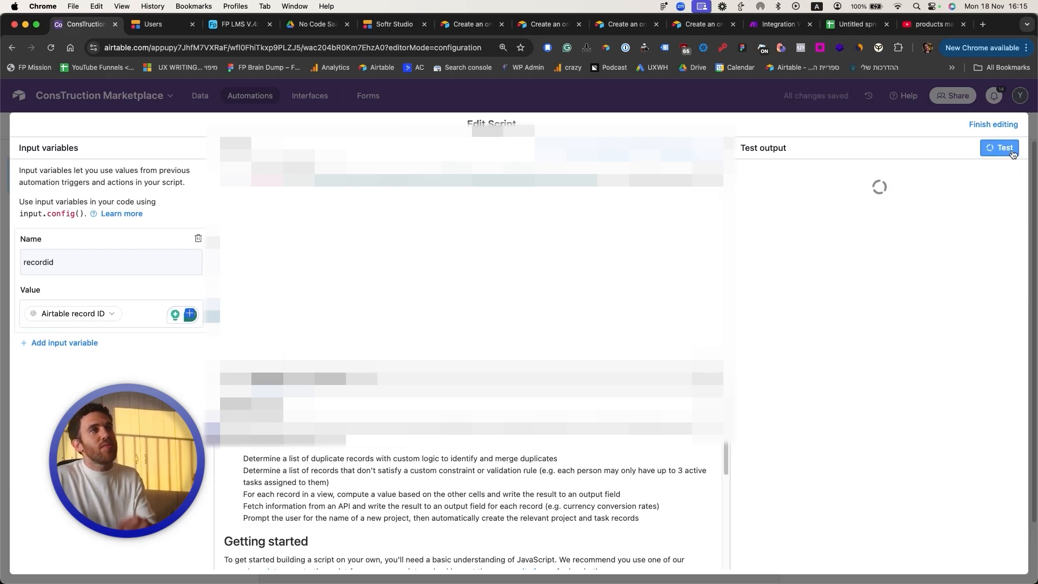
Step: Run the Make webhook module once and resend the record ID with another Airtable script test
left_click(778, 24)
left_click(924, 375)
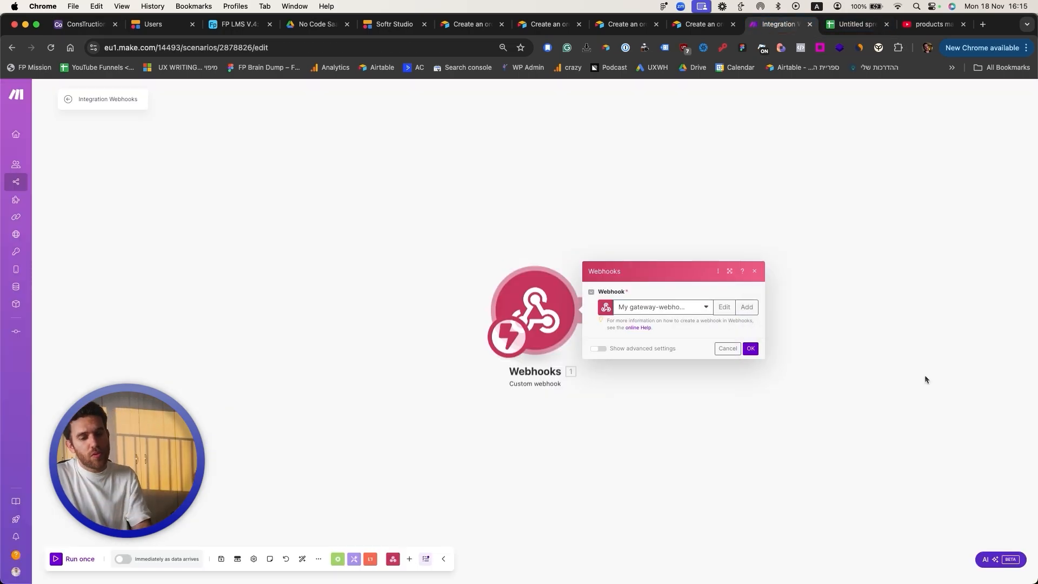
left_click(750, 349)
right_click(533, 311)
left_click(534, 312)
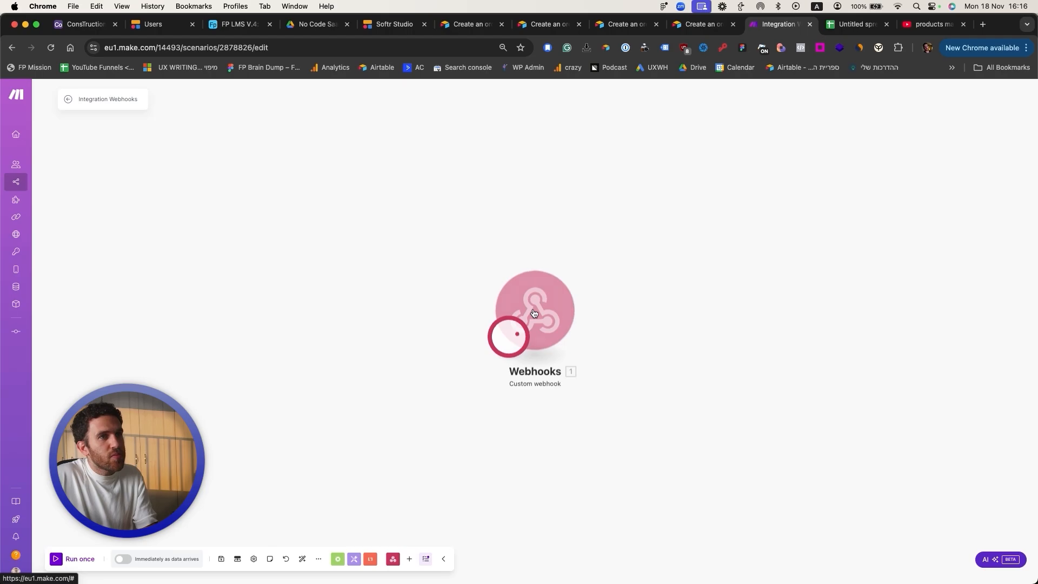
left_click(77, 24)
left_click(997, 147)
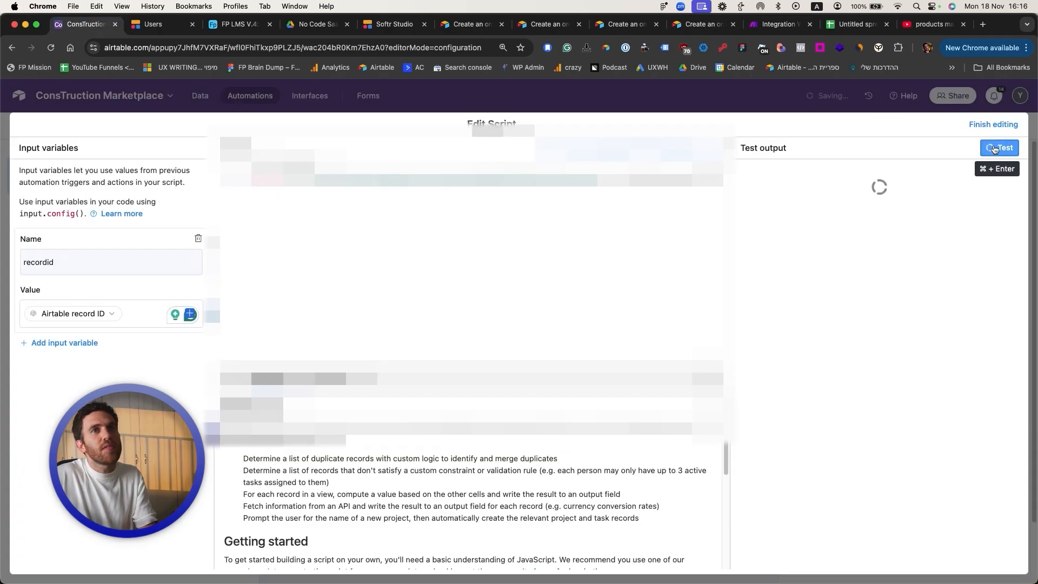
left_click(768, 26)
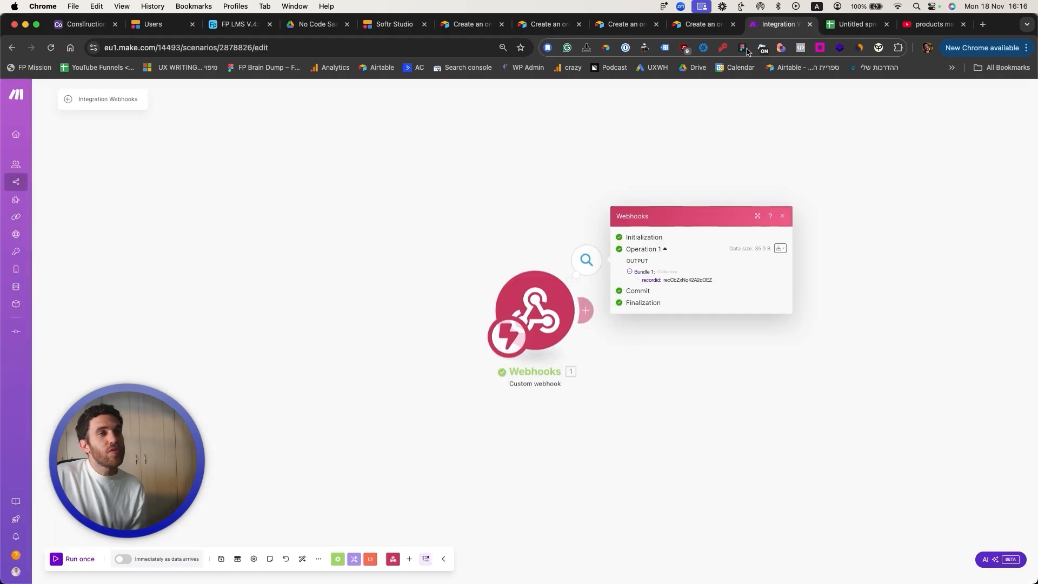
Step: Add an Airtable Get a Record module reading Orders, using the webhook's recordid as Record ID
left_click(653, 347)
left_click(589, 311)
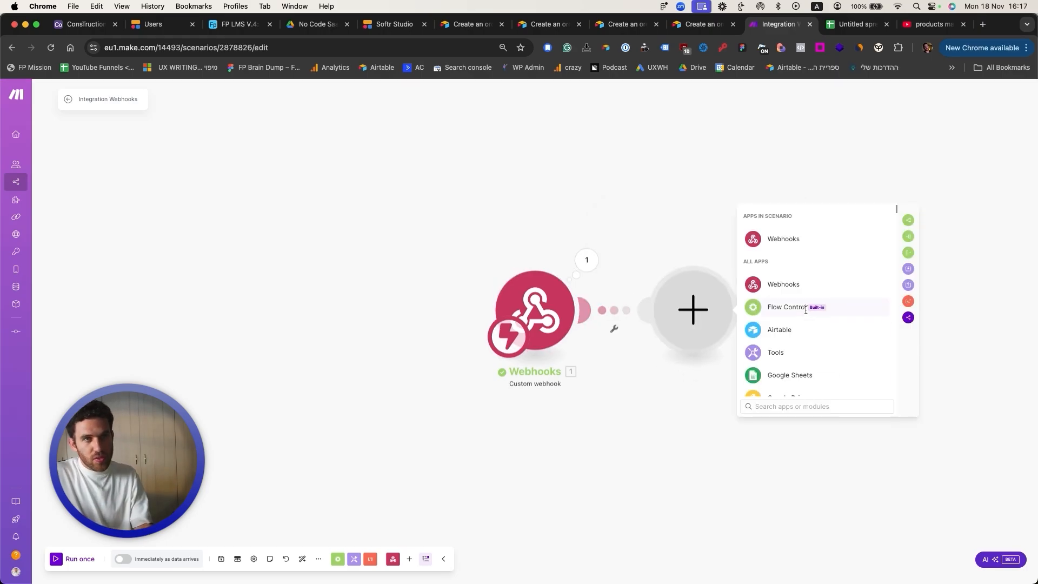
left_click(792, 329)
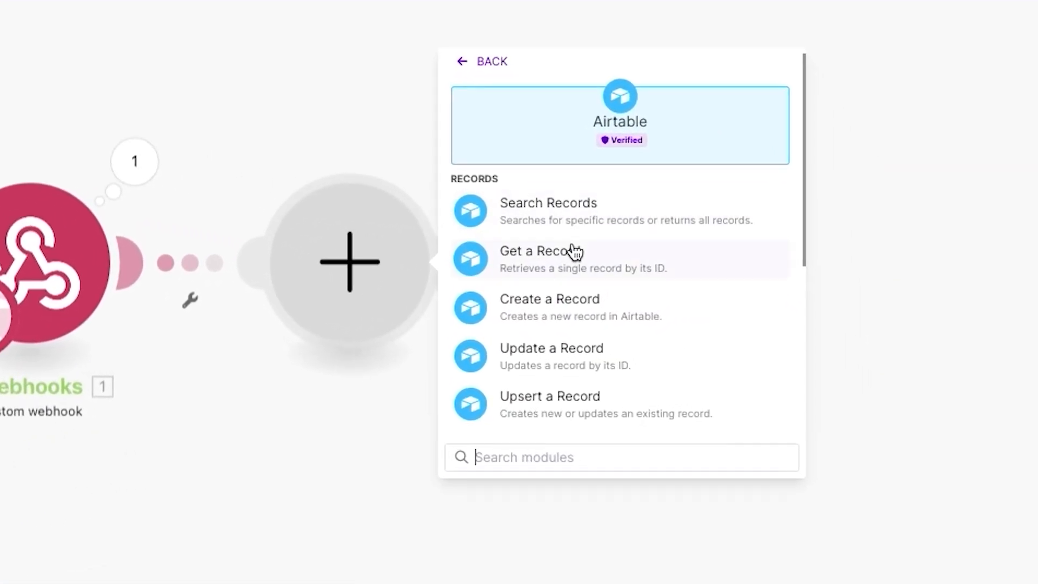
left_click(573, 250)
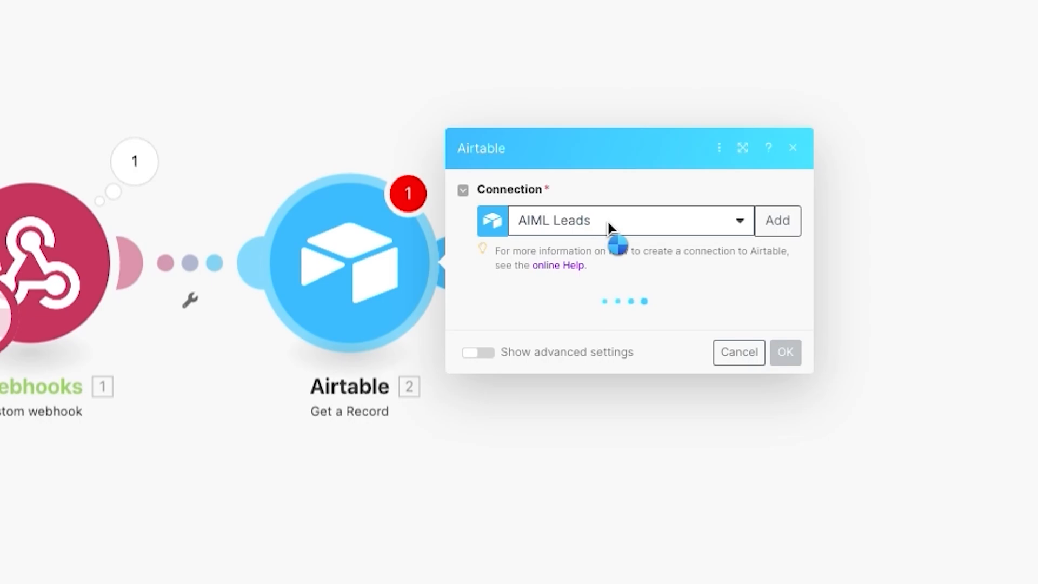
left_click(609, 223)
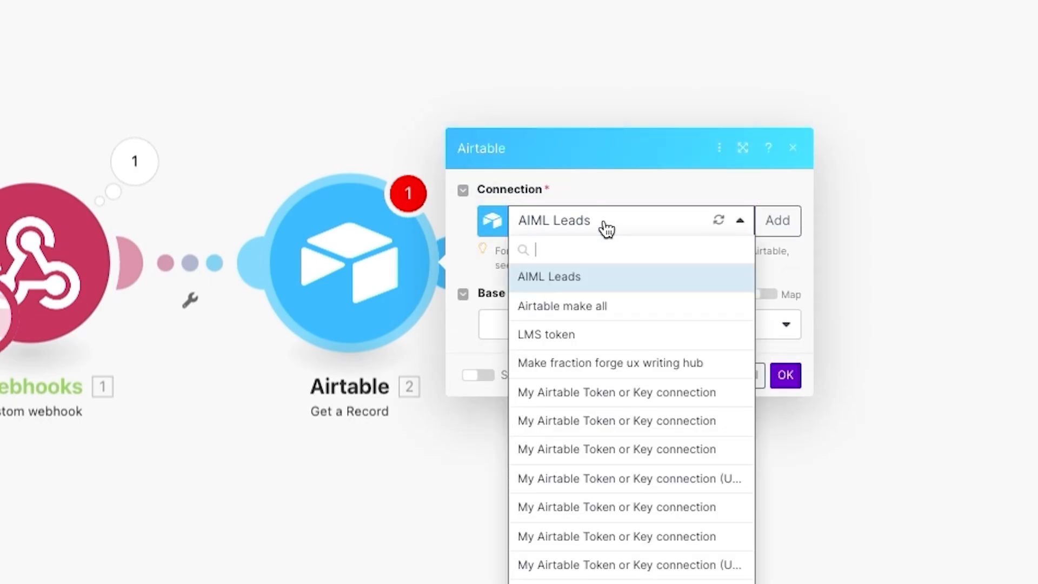
left_click(562, 303)
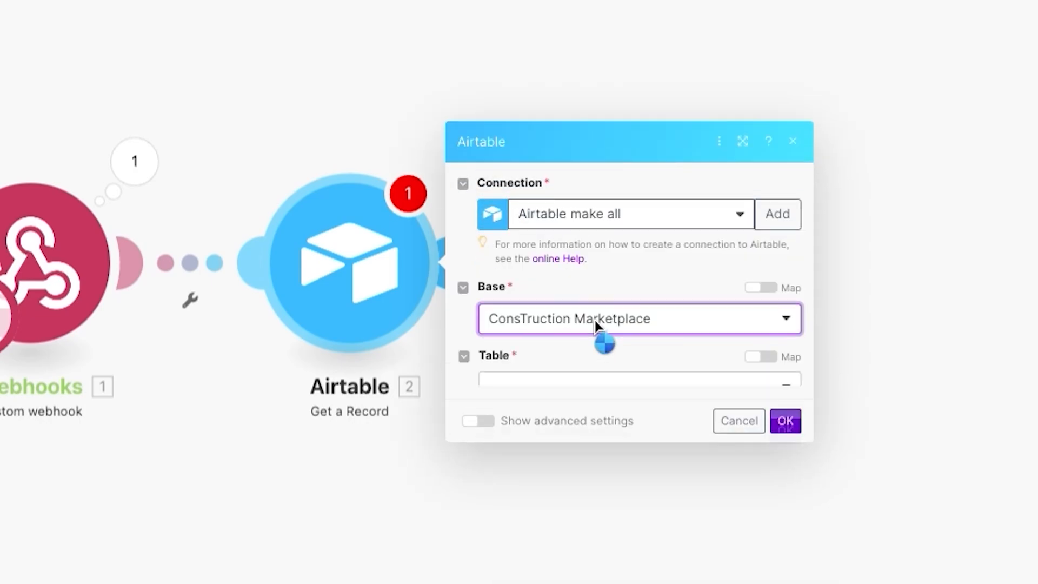
left_click(562, 359)
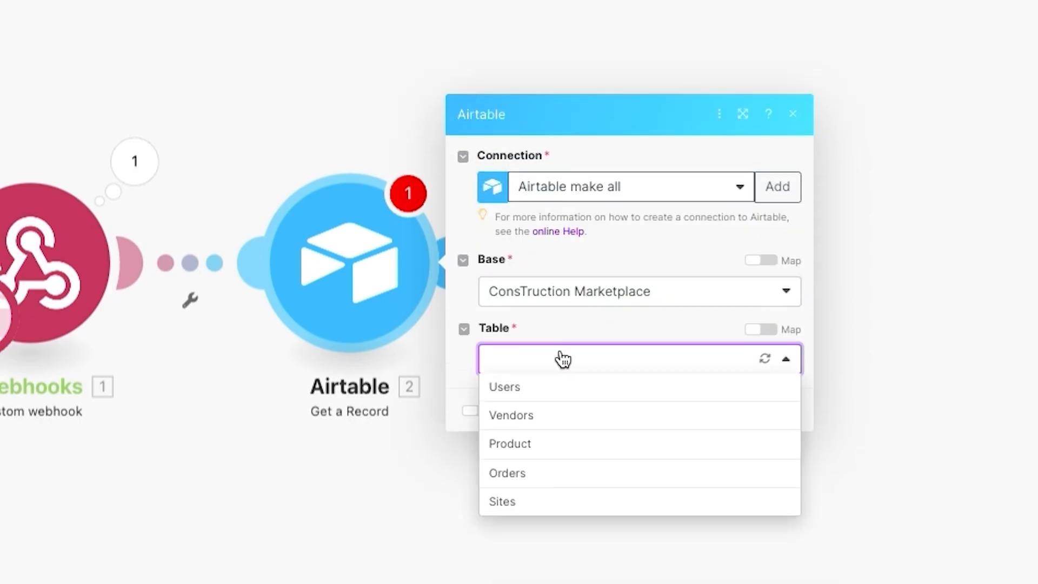
left_click(535, 472)
left_click(594, 420)
left_click(224, 448)
left_click(798, 453)
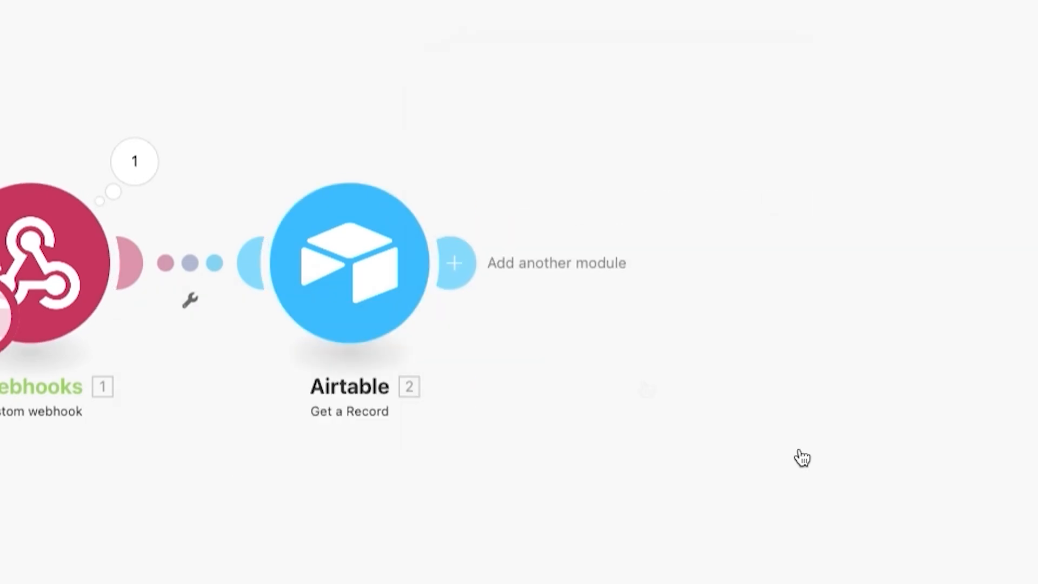
Step: Run only the Airtable lookup with the copied recordid and inspect the returned order fields
right_click(356, 256)
left_click(142, 168)
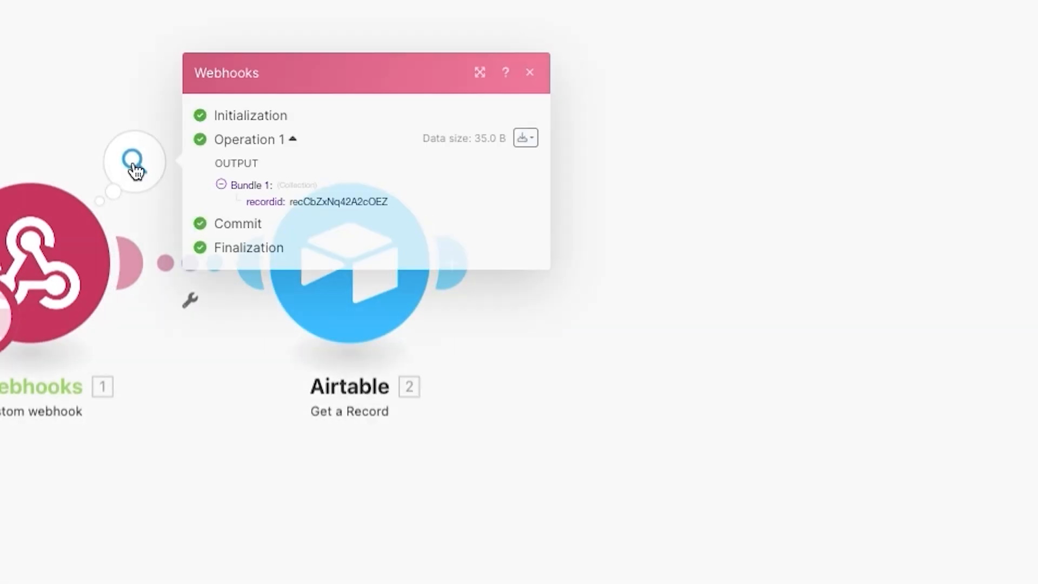
double_click(319, 202)
key("ctrl+c")
key("Escape")
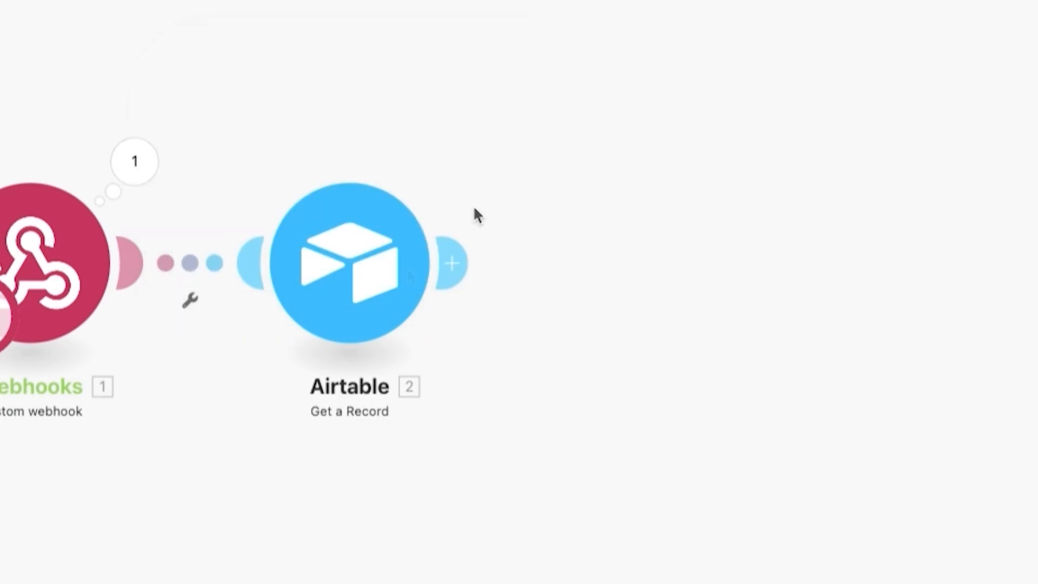
right_click(371, 293)
left_click(405, 337)
left_click(537, 341)
key("ctrl+v")
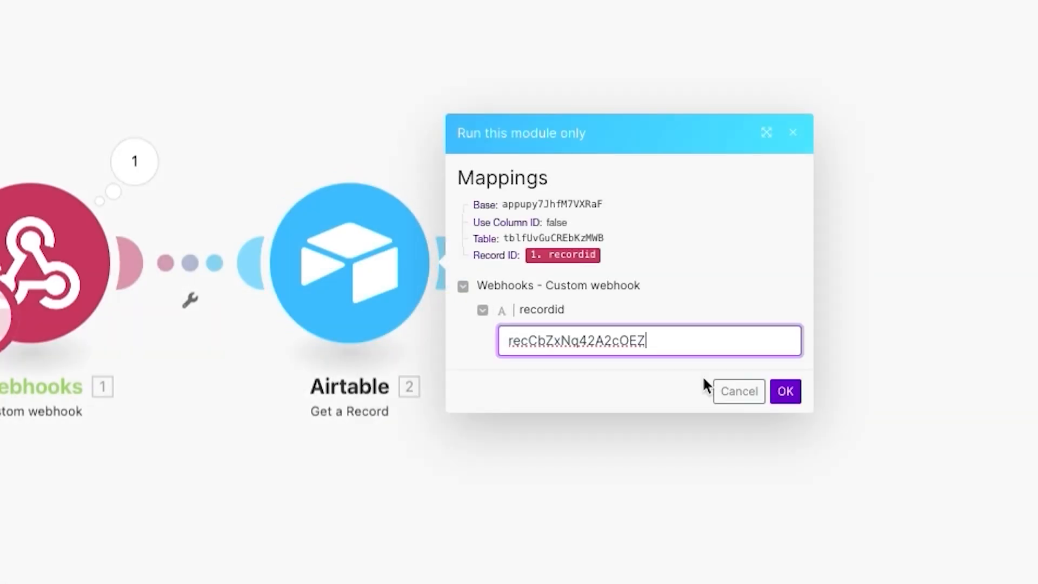
left_click(785, 391)
left_click(430, 232)
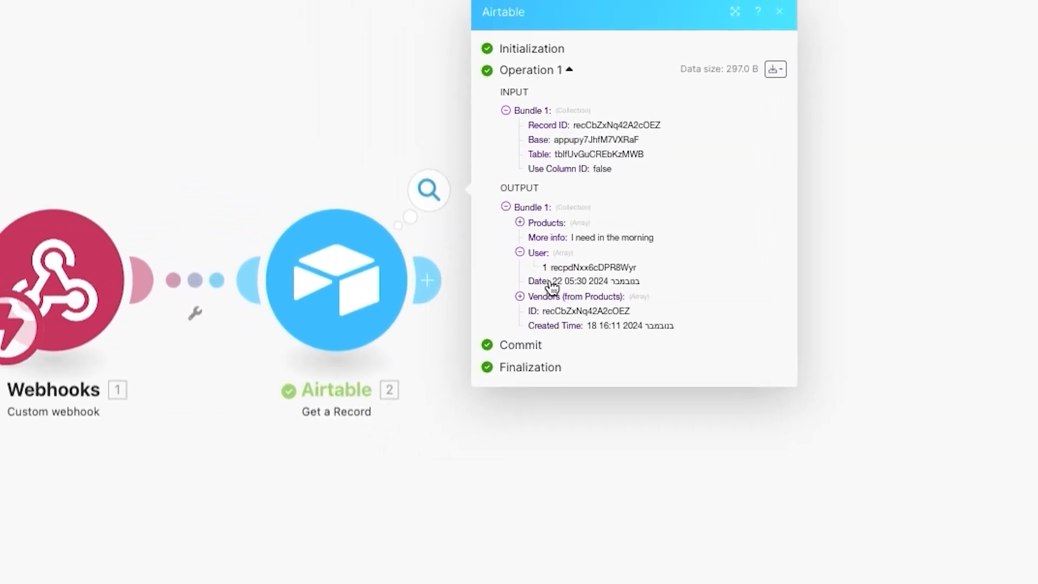
left_click(546, 296)
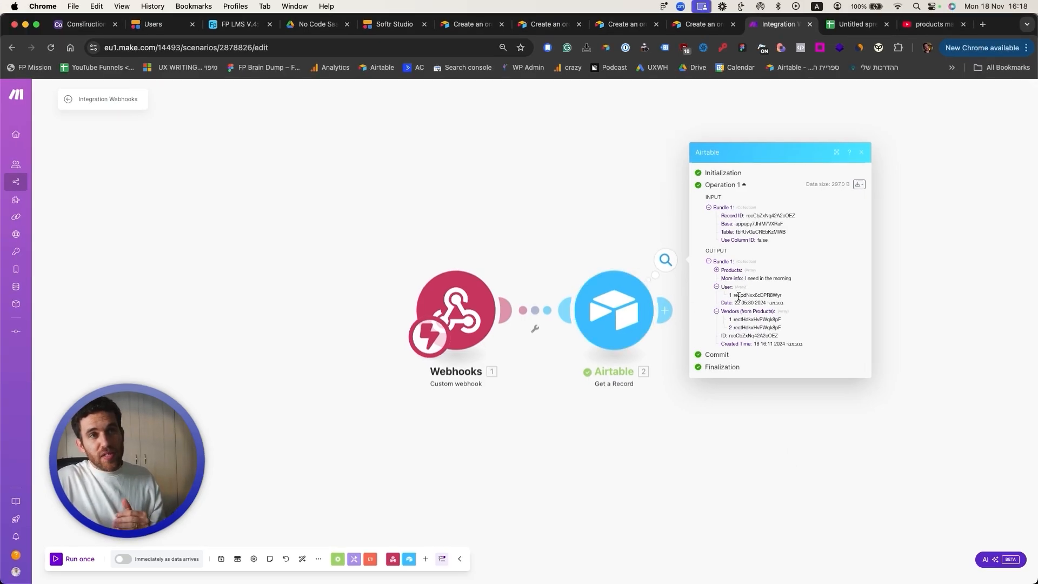
left_click(600, 242)
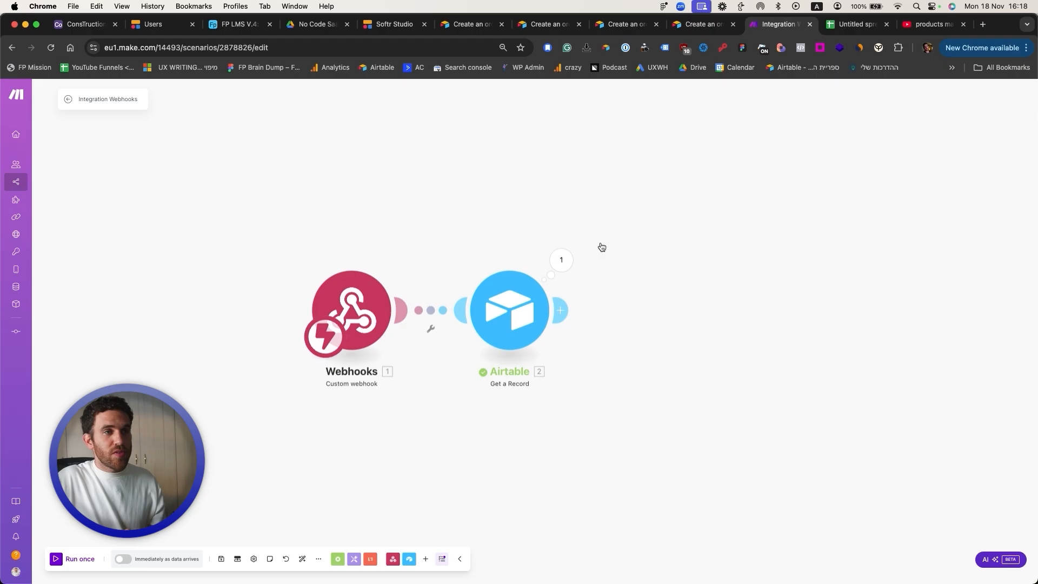
Step: Rename the Airtable module 'get order record'
right_click(521, 344)
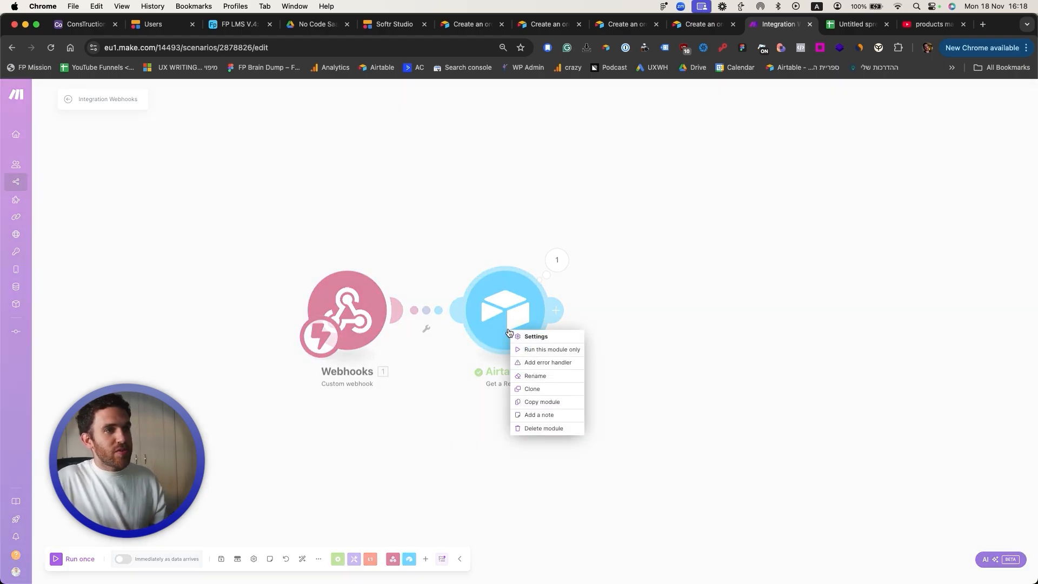
left_click(530, 376)
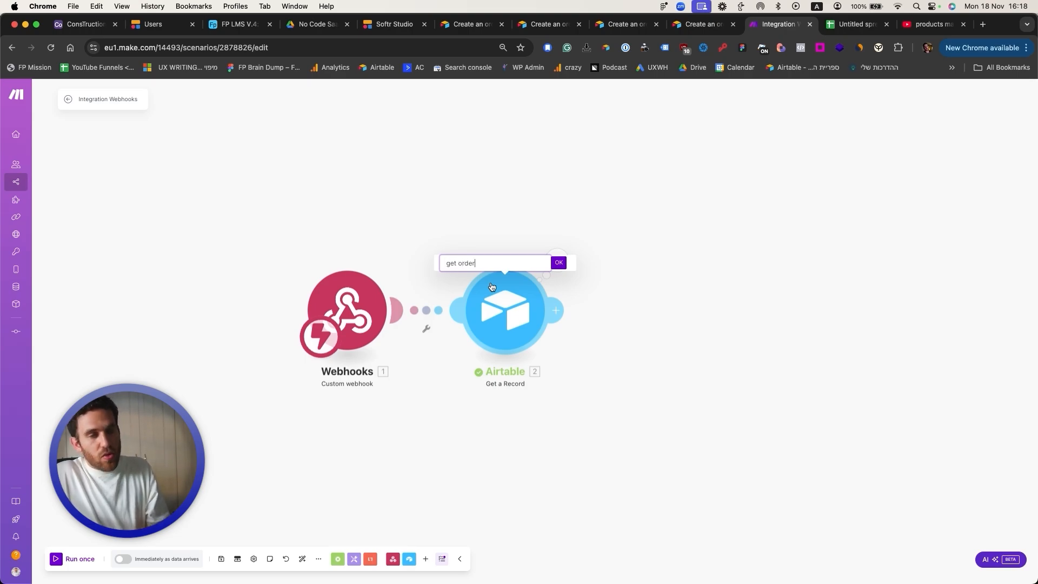
key("Return")
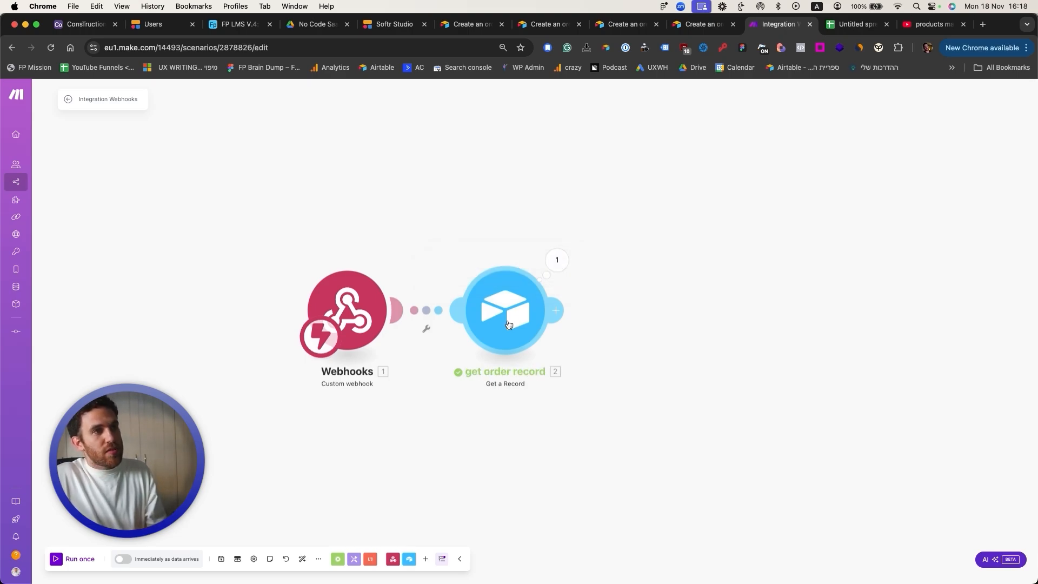
Step: Add a Get a Record lookup on the Users table mapped to the order's user ID, after get order record
left_click(409, 559)
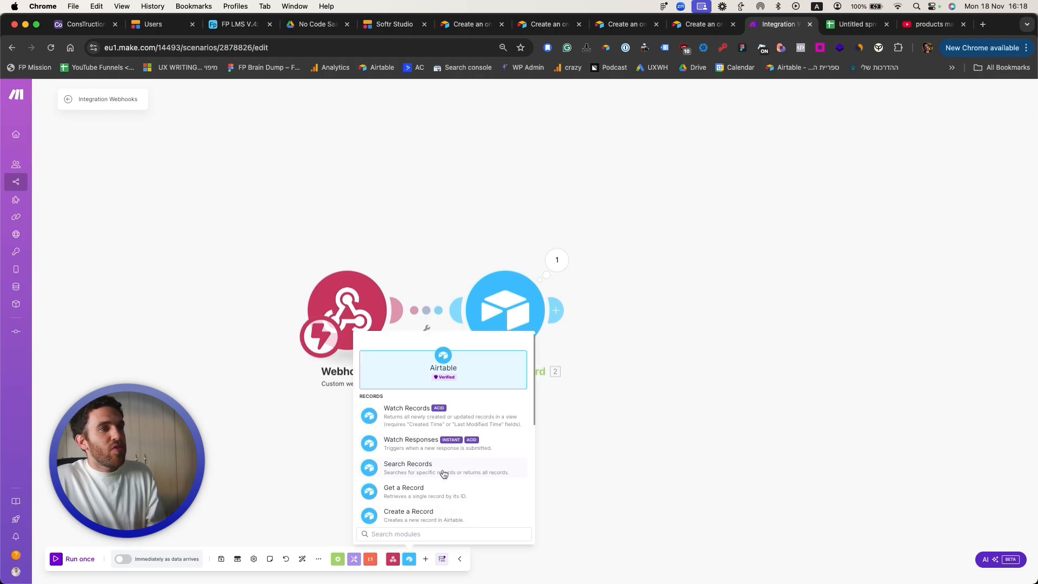
left_click(435, 490)
right_click(539, 315)
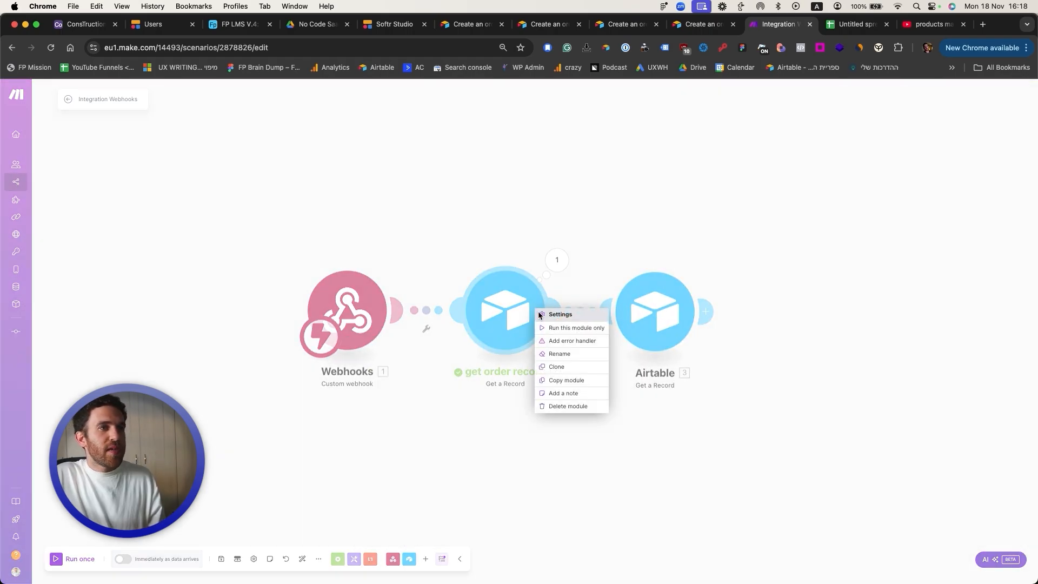
left_click(560, 315)
left_click(753, 343)
left_click(737, 377)
left_click(738, 376)
left_click(829, 386)
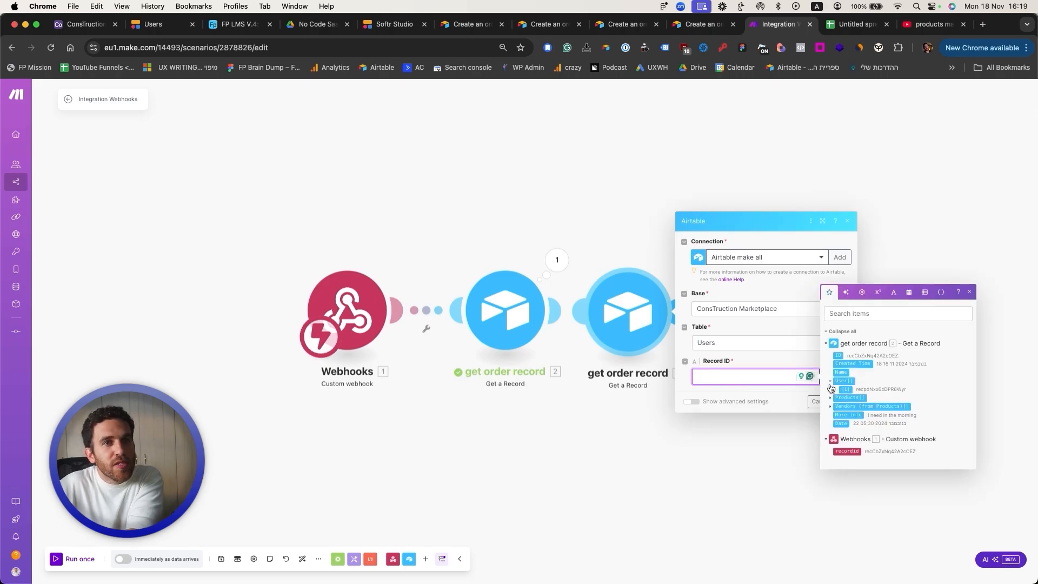
left_click(681, 312)
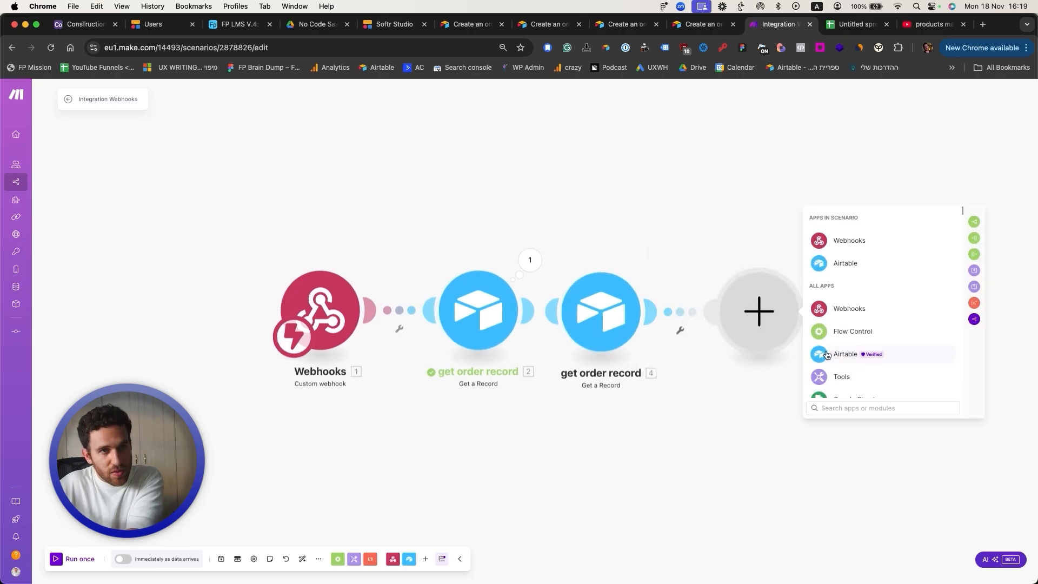
left_click(697, 348)
left_click_drag(591, 313, 623, 315)
Step: Rename the user lookup 'get user record' and clone it as 'get product record'
right_click(624, 314)
left_click(651, 358)
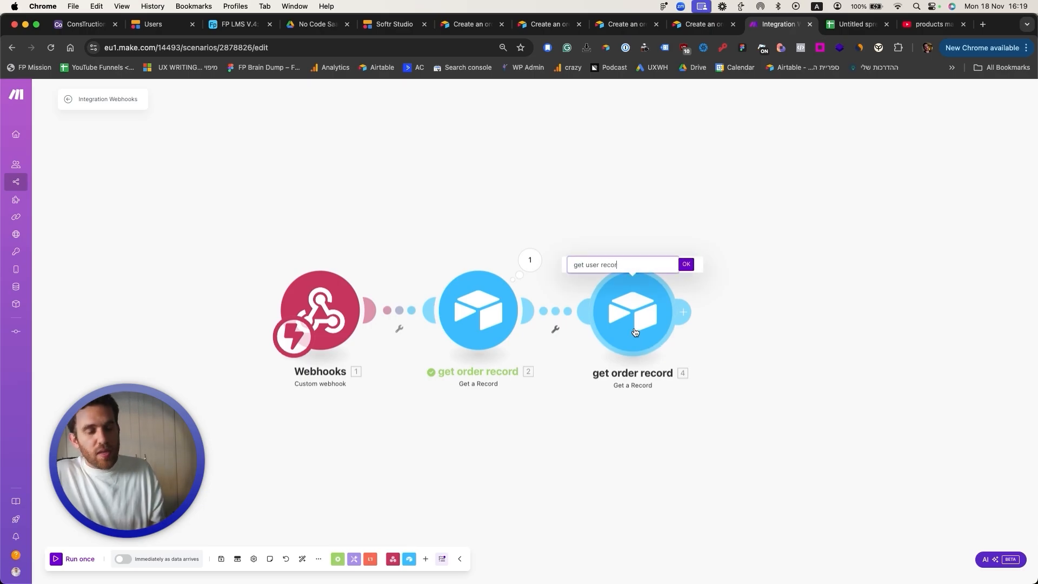
key("Return")
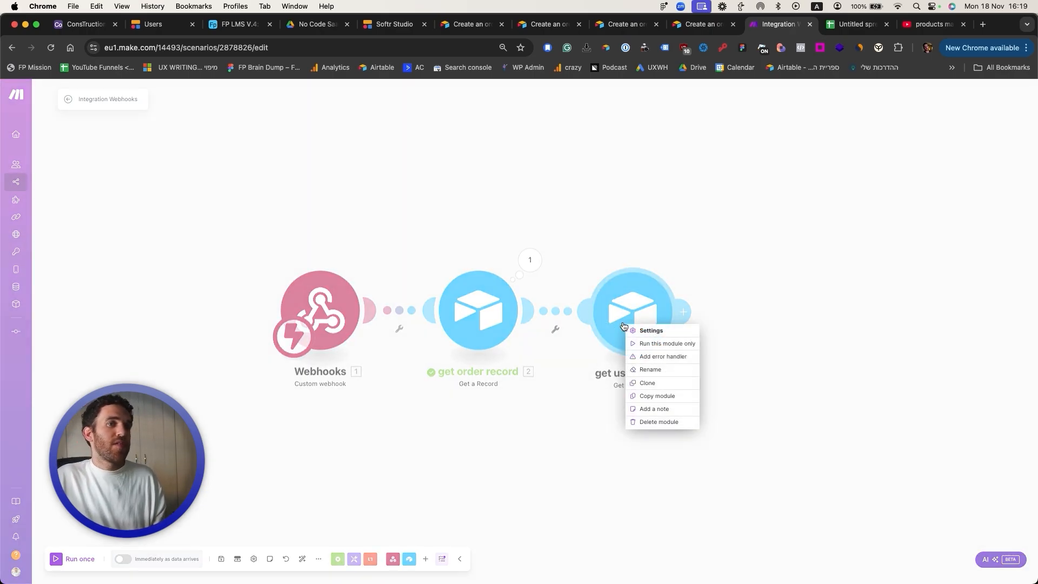
left_click(647, 383)
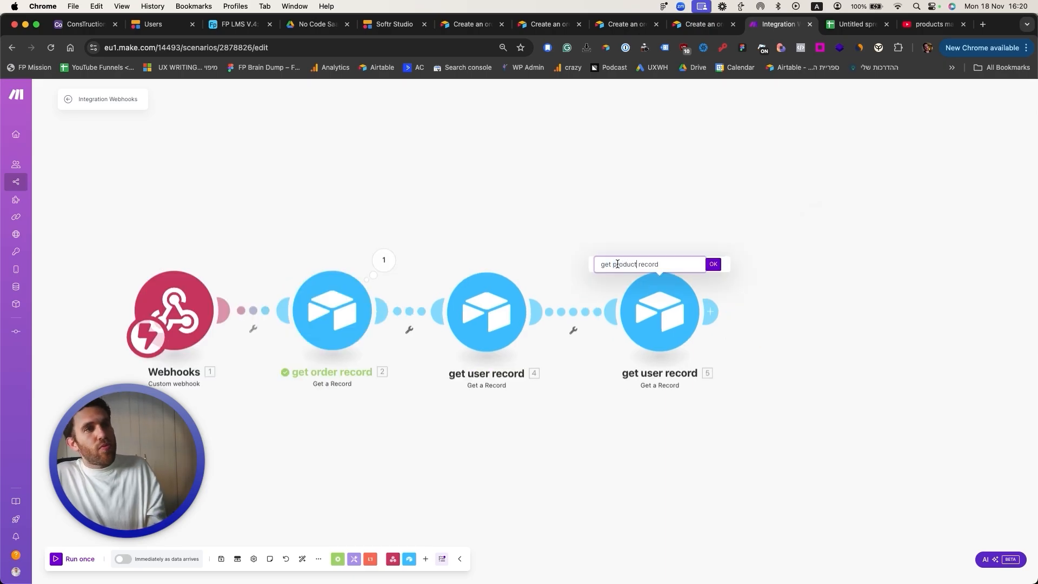
key("Return")
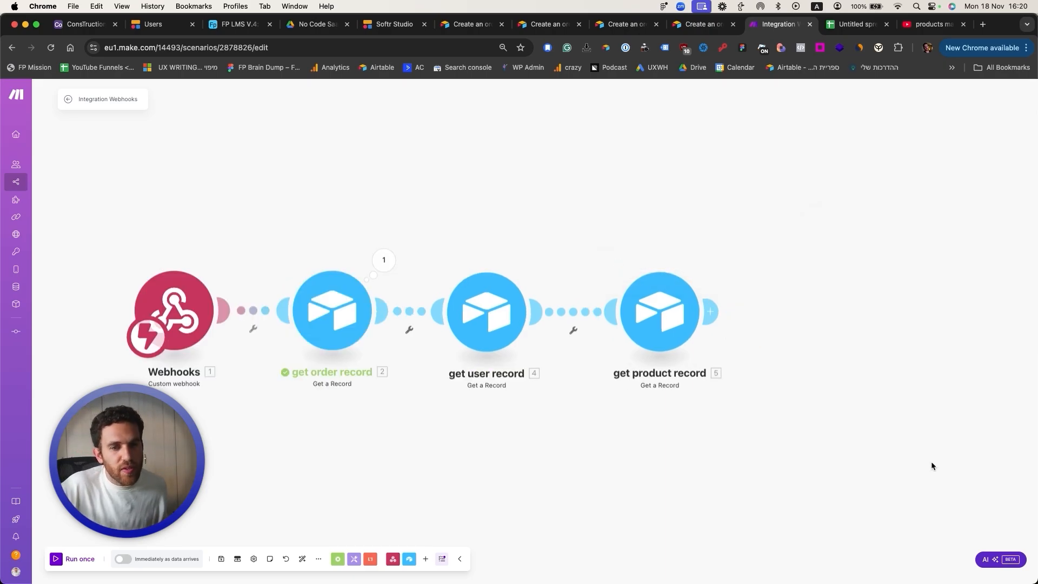
Step: Clone get product record to end the chain, then save and run the scenario once
left_click_drag(859, 364, 788, 365)
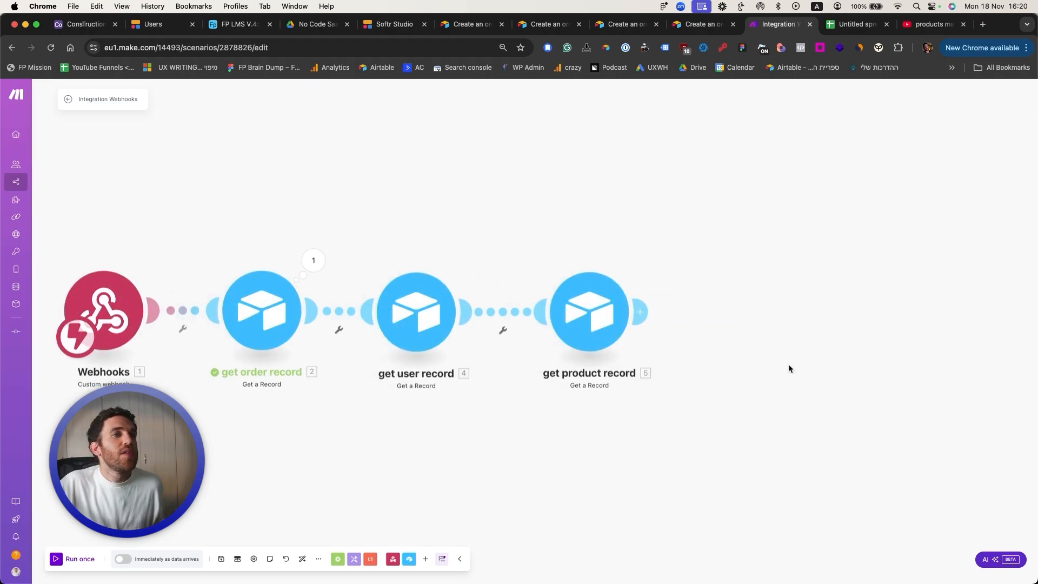
right_click(604, 311)
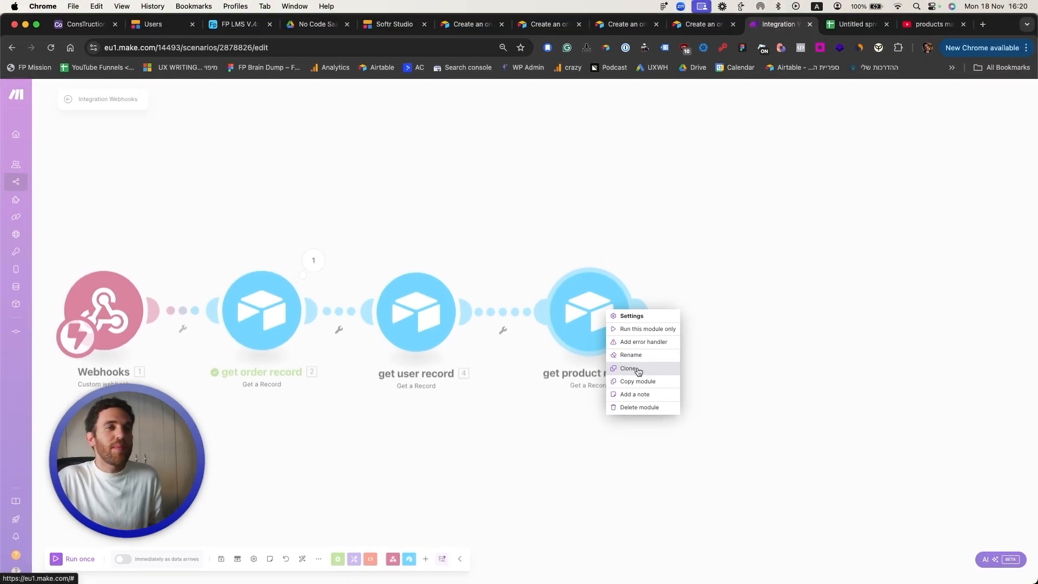
left_click(628, 369)
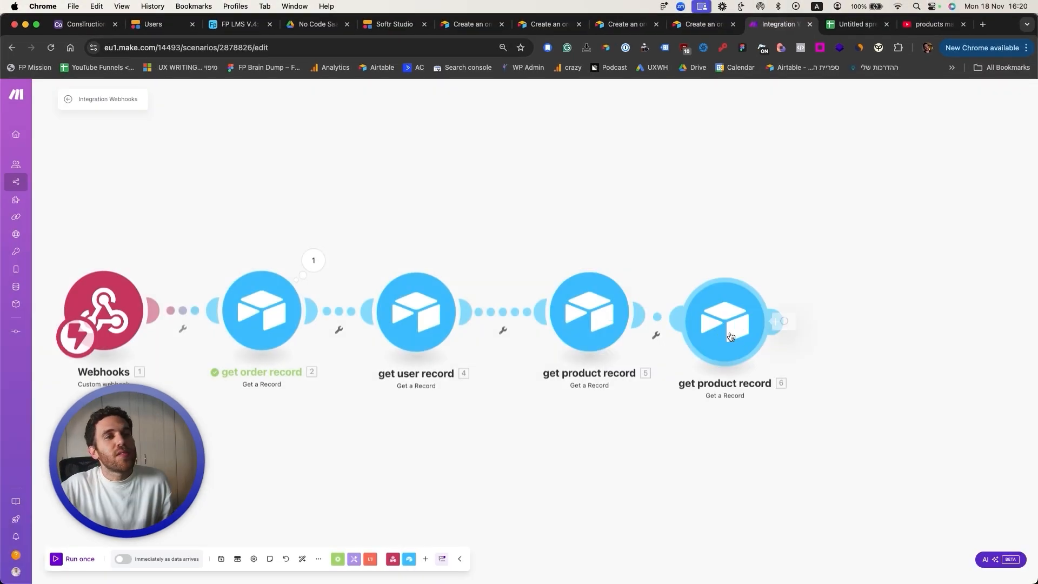
left_click(730, 336)
left_click(848, 350)
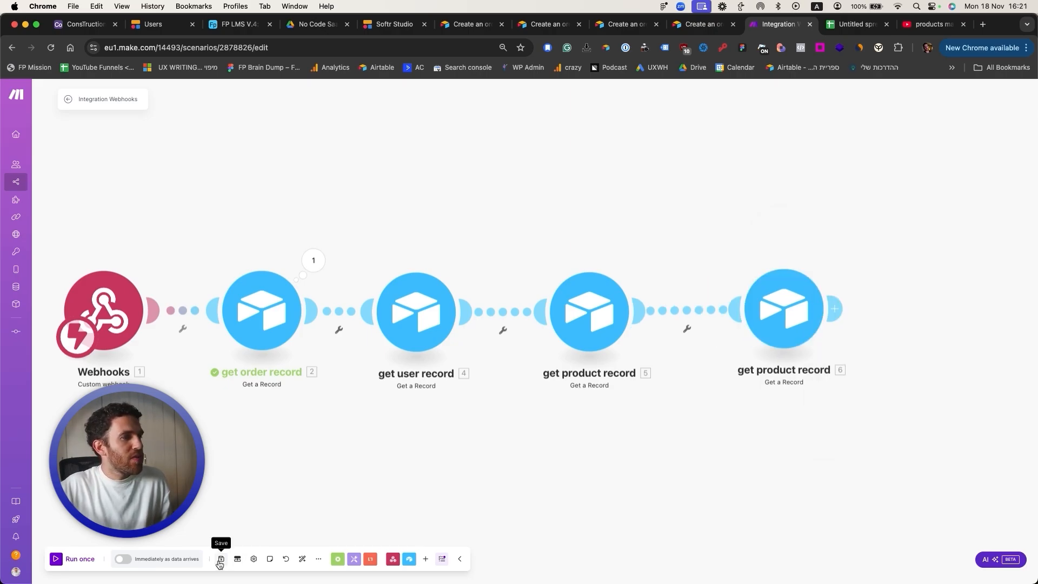
left_click(221, 559)
left_click(57, 558)
Step: From the Softr Users page, submit a new order for the LED Emergency Light Pack
left_click(469, 24)
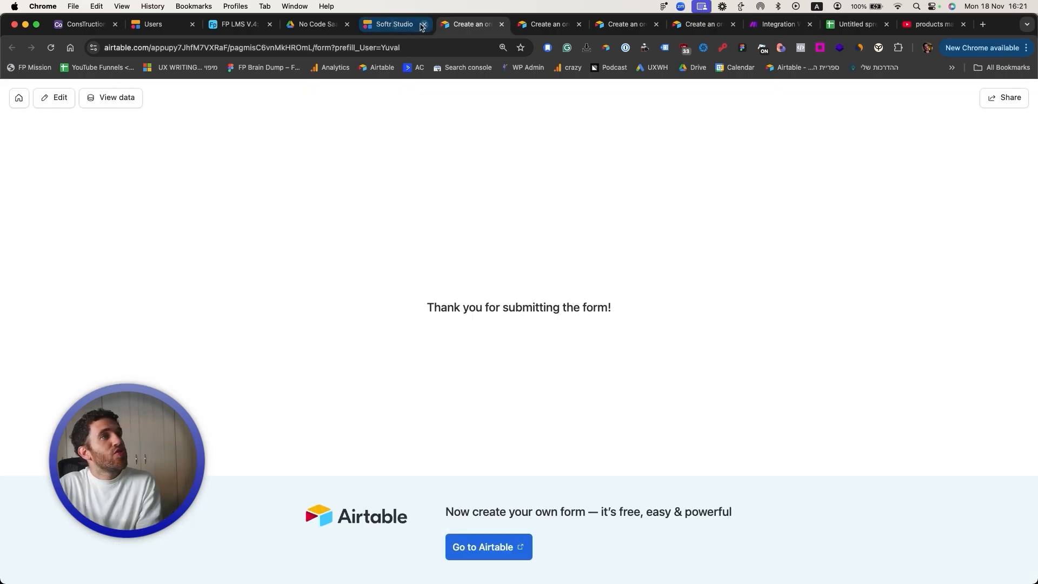
left_click(153, 27)
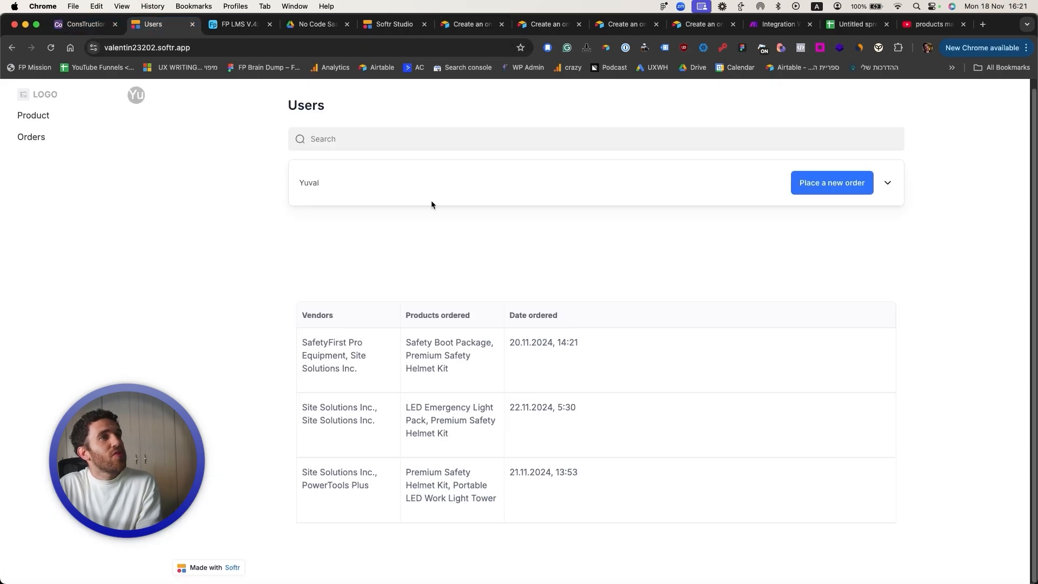
left_click(814, 191)
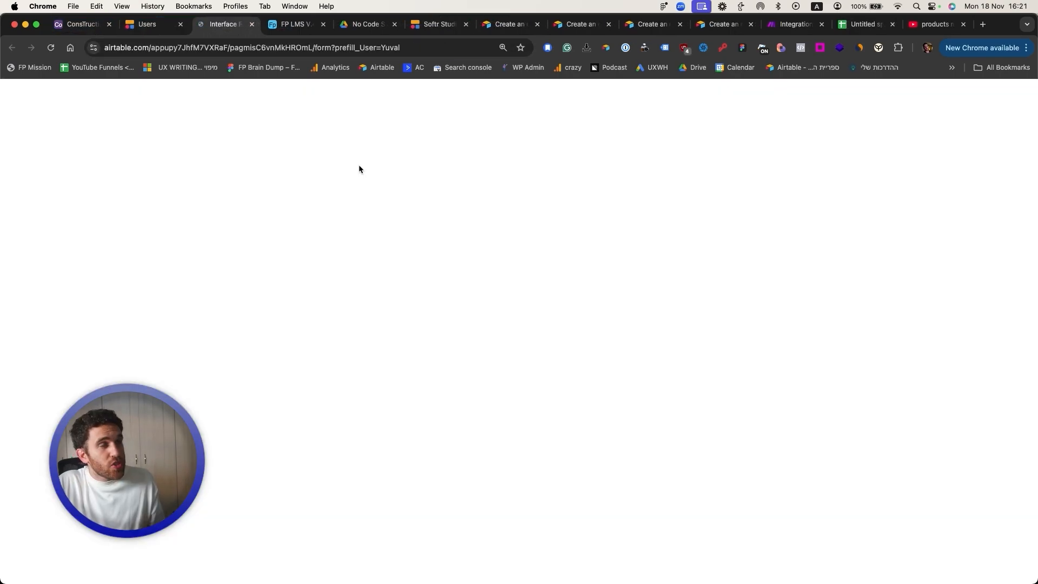
left_click(296, 291)
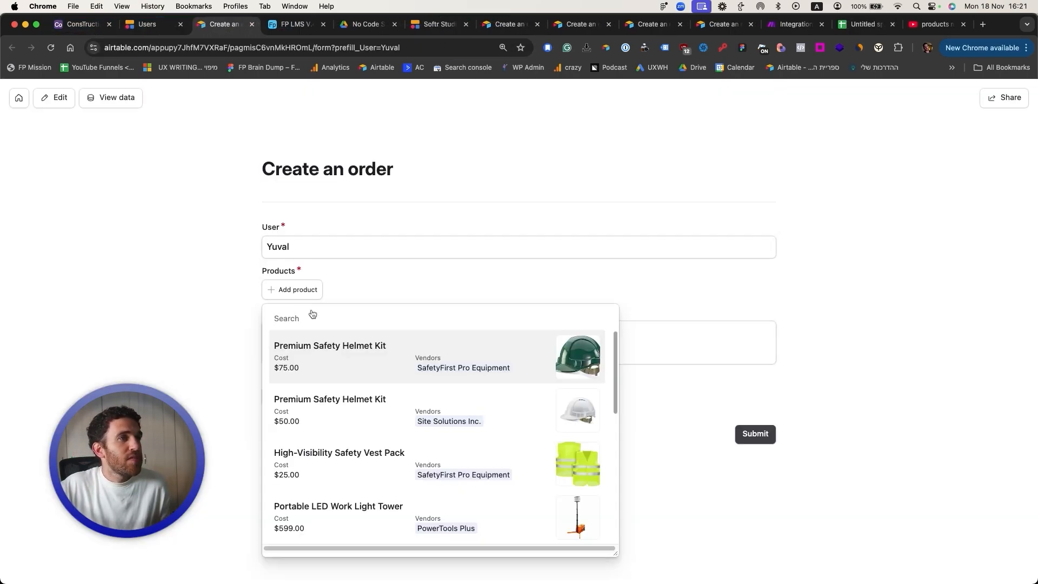
scroll(371, 451, "down", 3)
left_click(371, 451)
left_click(301, 405)
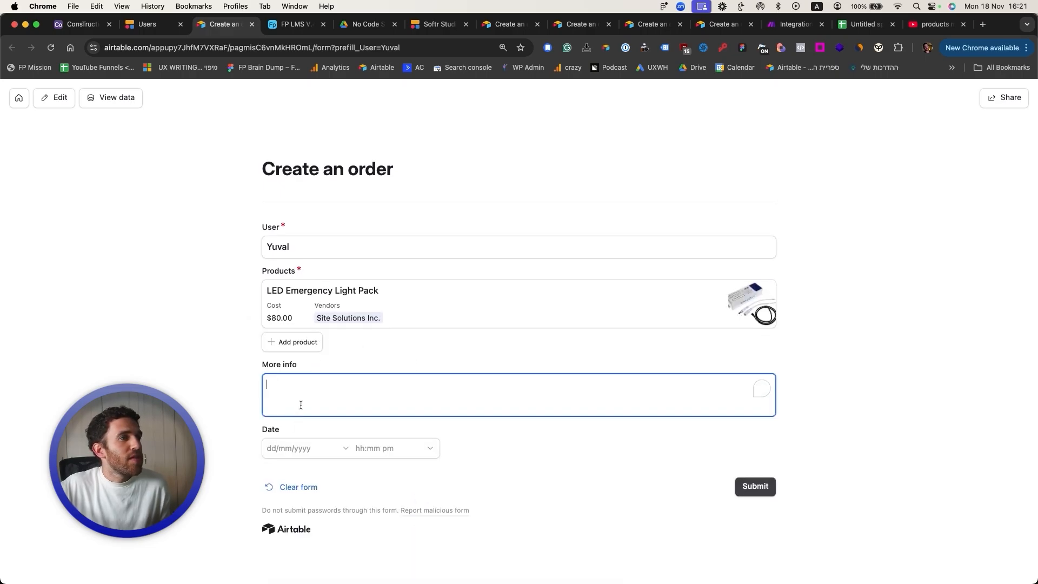
left_click(290, 442)
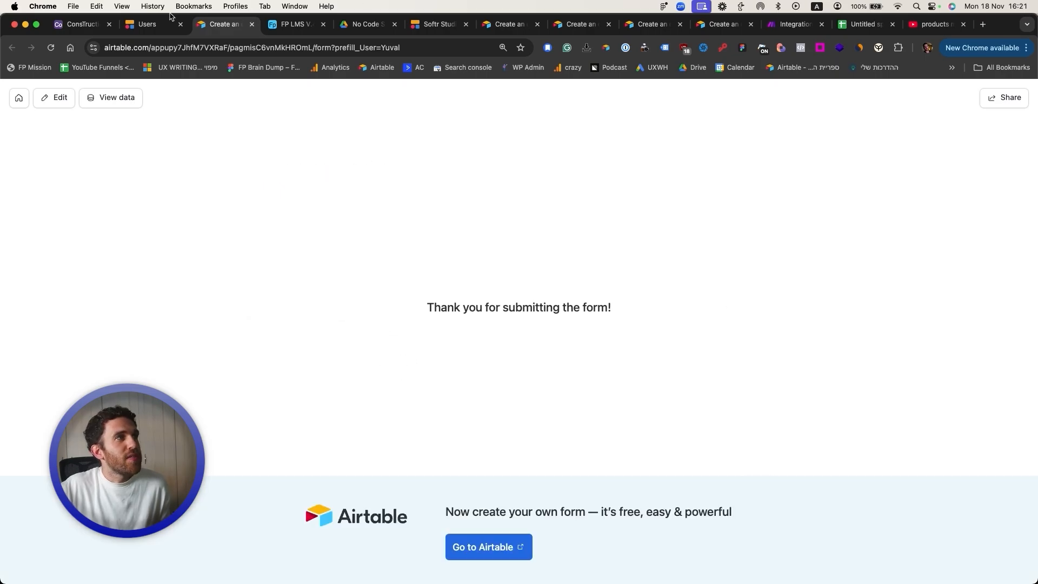
left_click(791, 24)
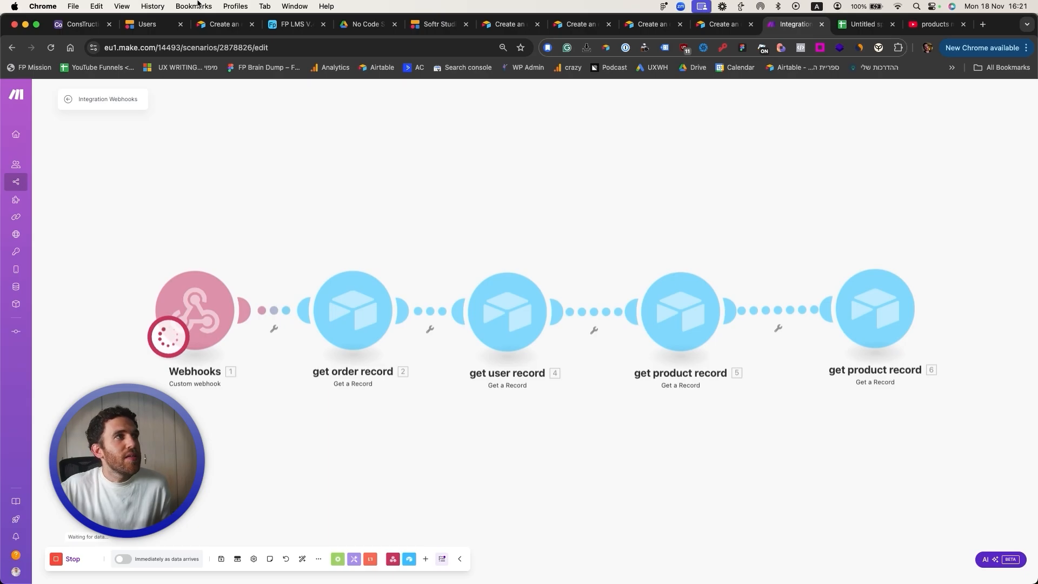
Step: Check the Softr orders list for the newly submitted order
left_click(149, 25)
left_click(491, 24)
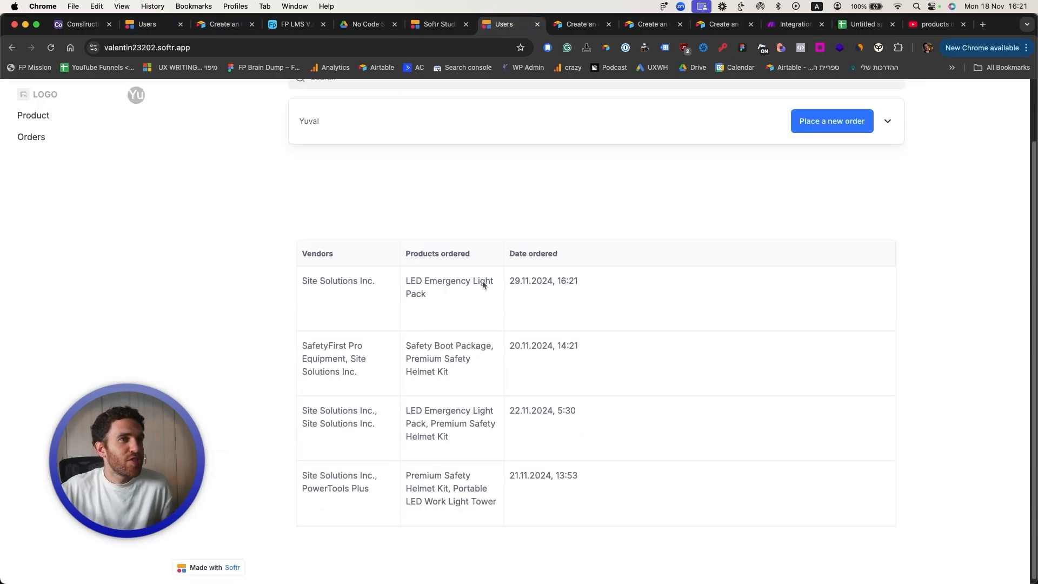
scroll(493, 308, "up", 3)
left_click(793, 23)
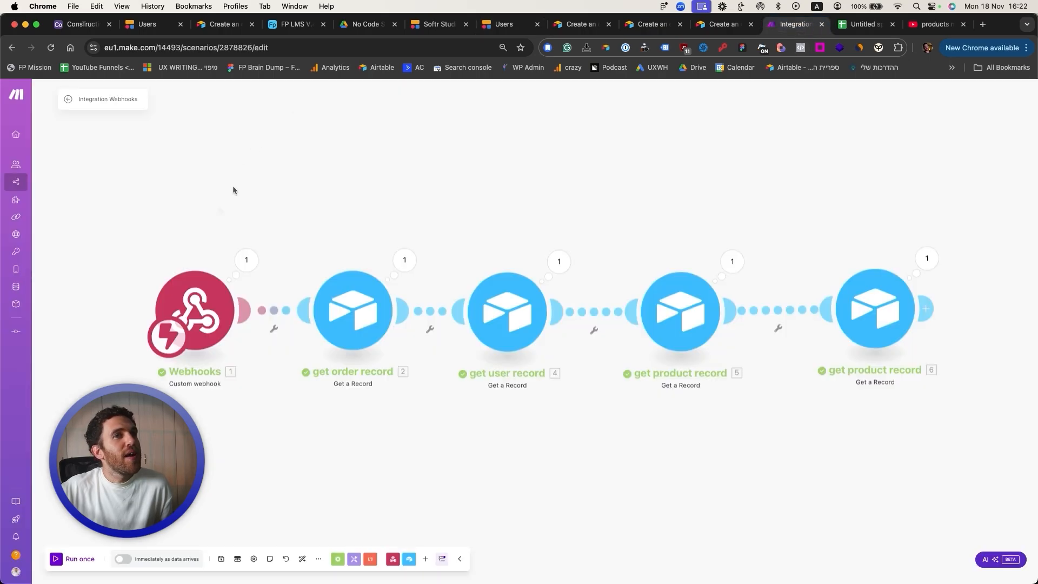
Step: Review the run output of the webhook, order, user and both product lookups, including Categories
left_click(246, 260)
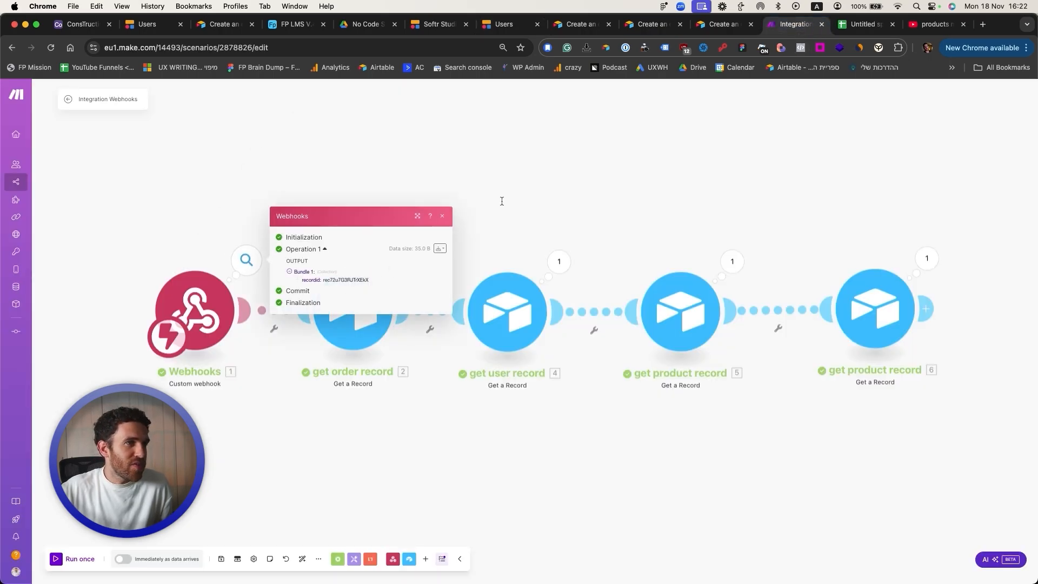
left_click(502, 201)
left_click(414, 260)
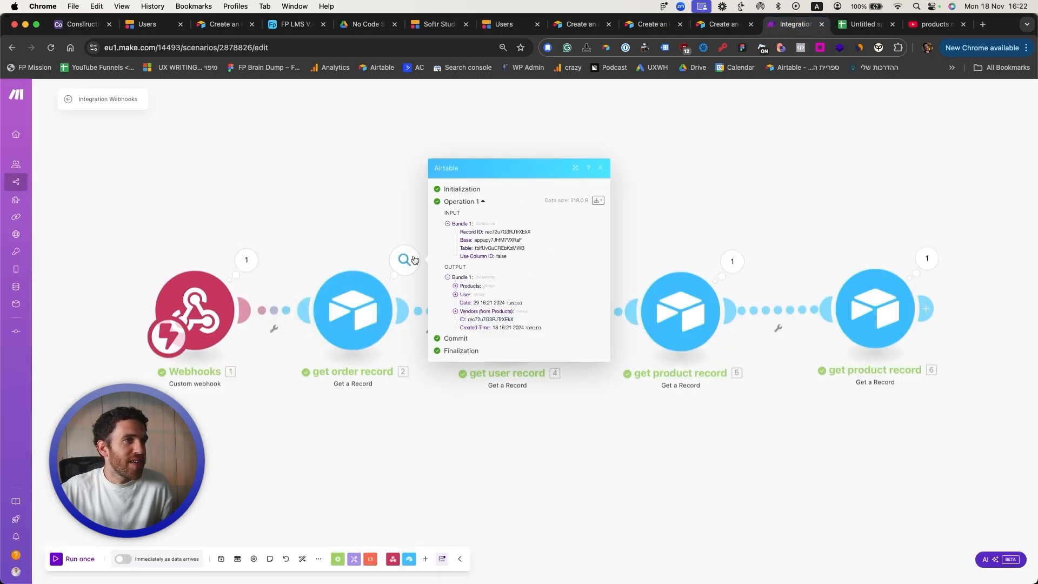
left_click(658, 199)
left_click(559, 263)
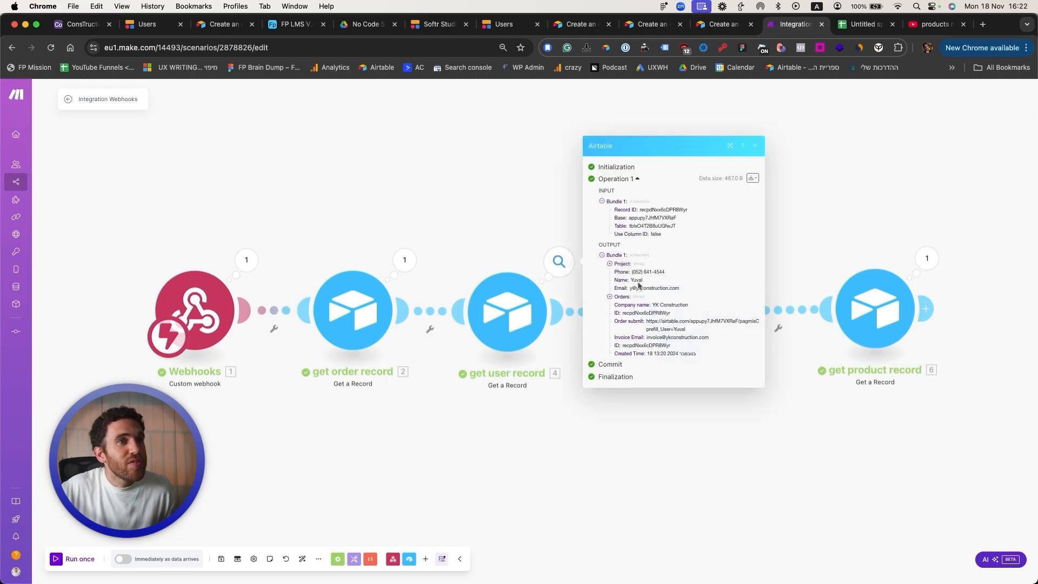
left_click(692, 404)
left_click(732, 263)
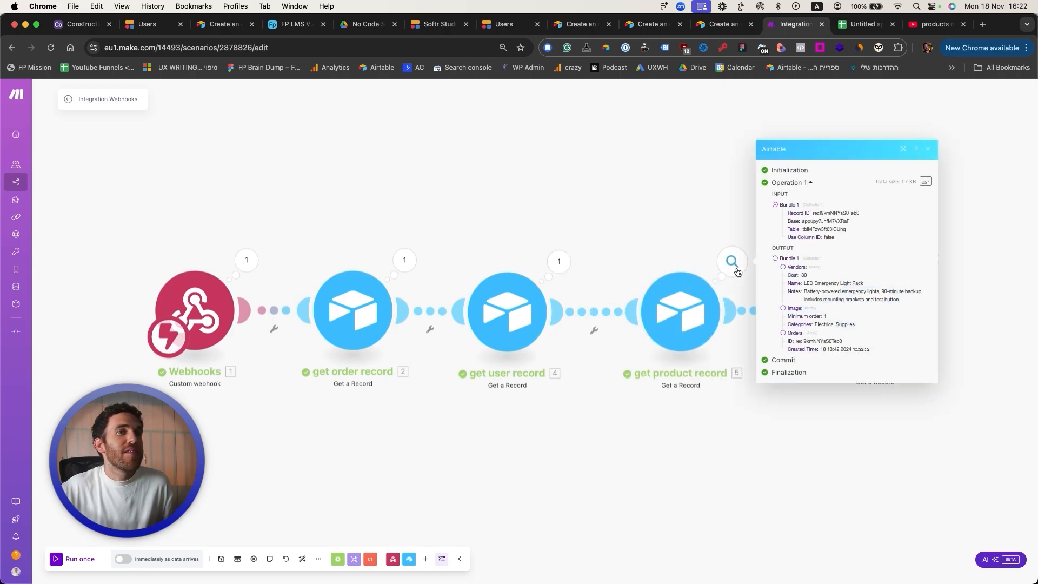
left_click(659, 213)
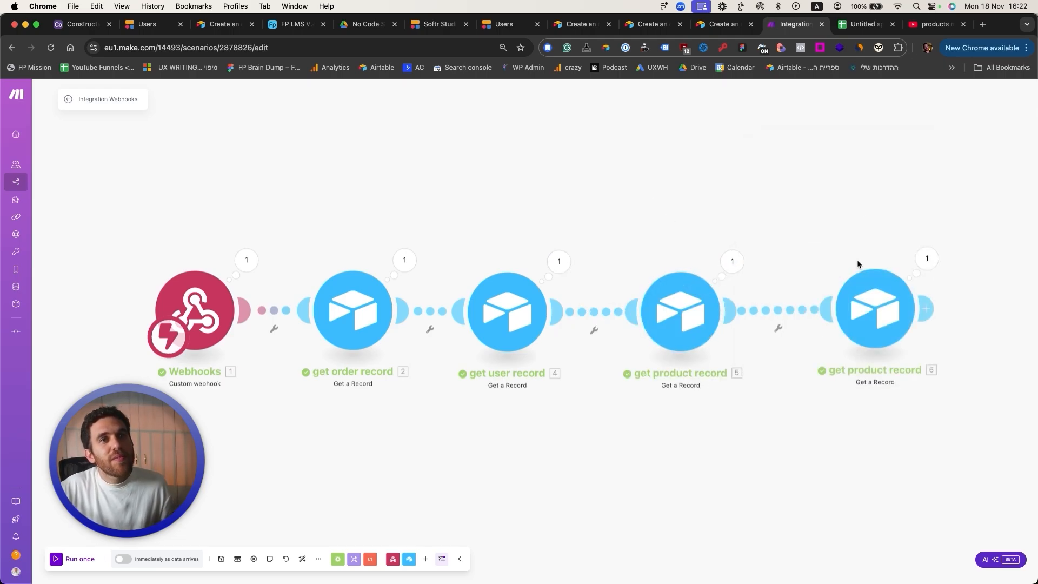
left_click(925, 258)
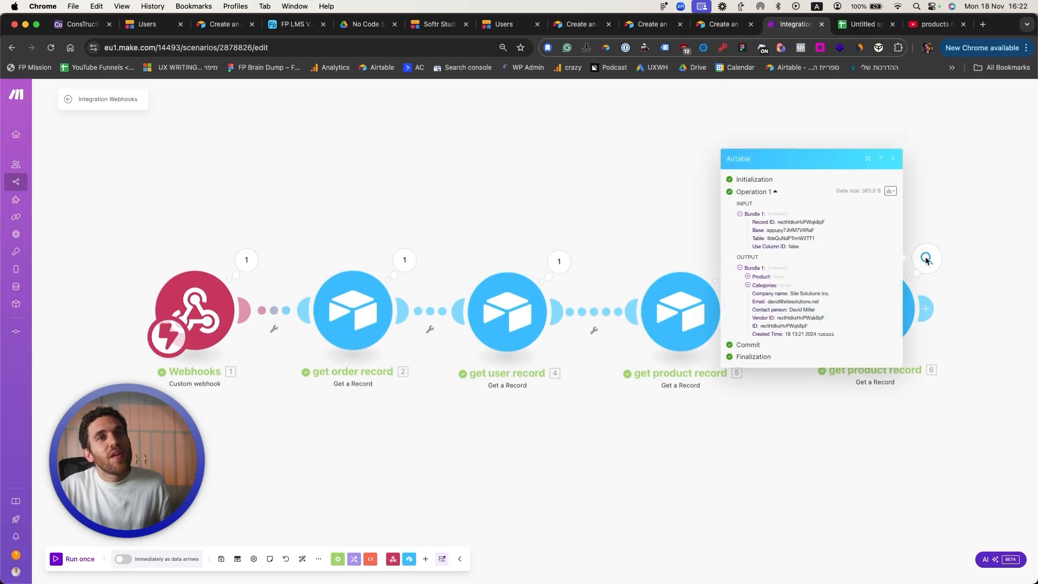
left_click(757, 285)
left_click(692, 220)
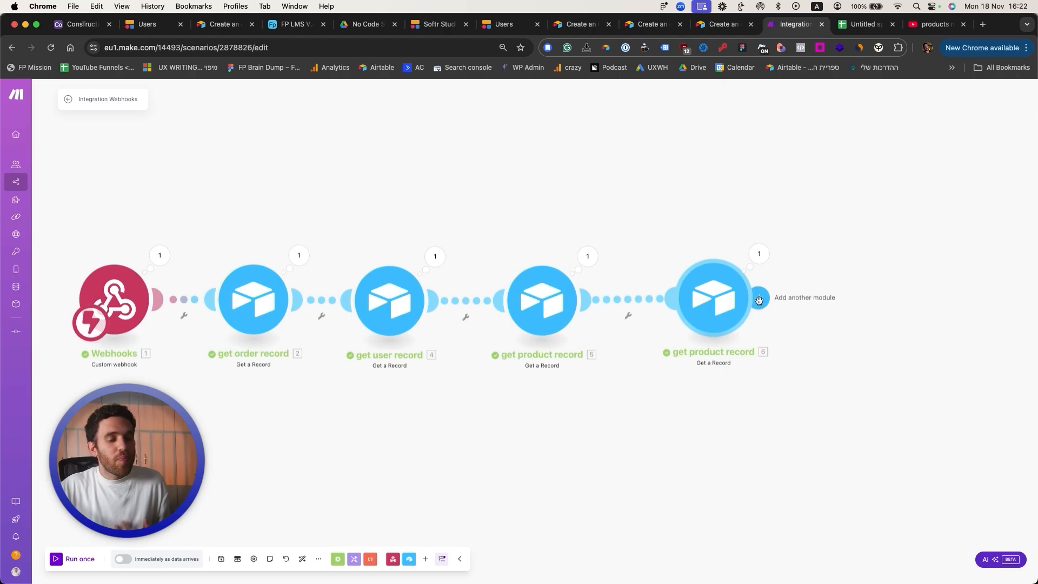
Step: Add a Gmail Send an Email module to Invoice Email, subject 'New order was placed by' plus Name
left_click(759, 300)
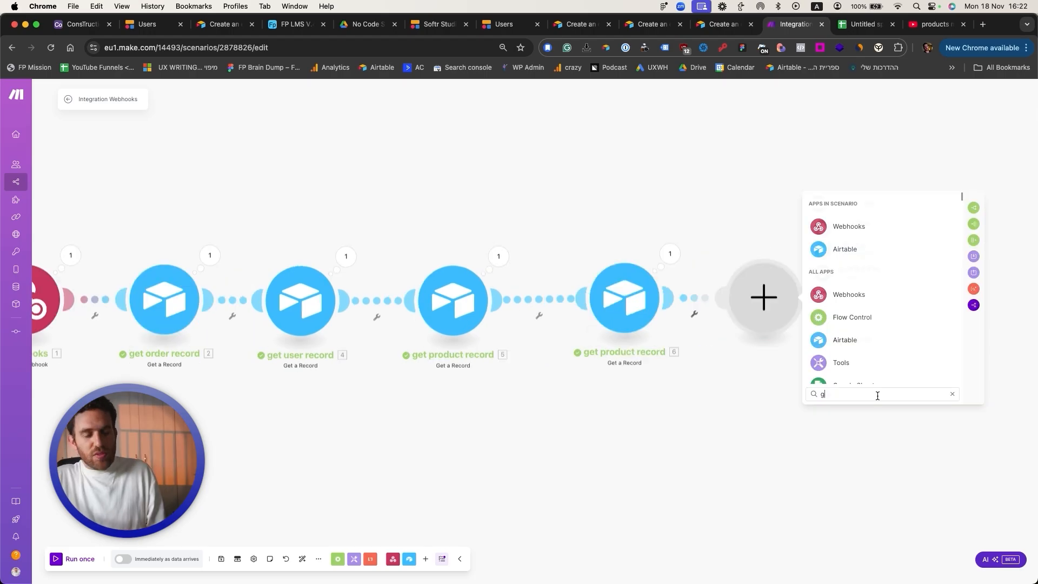
type("gma")
left_click(897, 239)
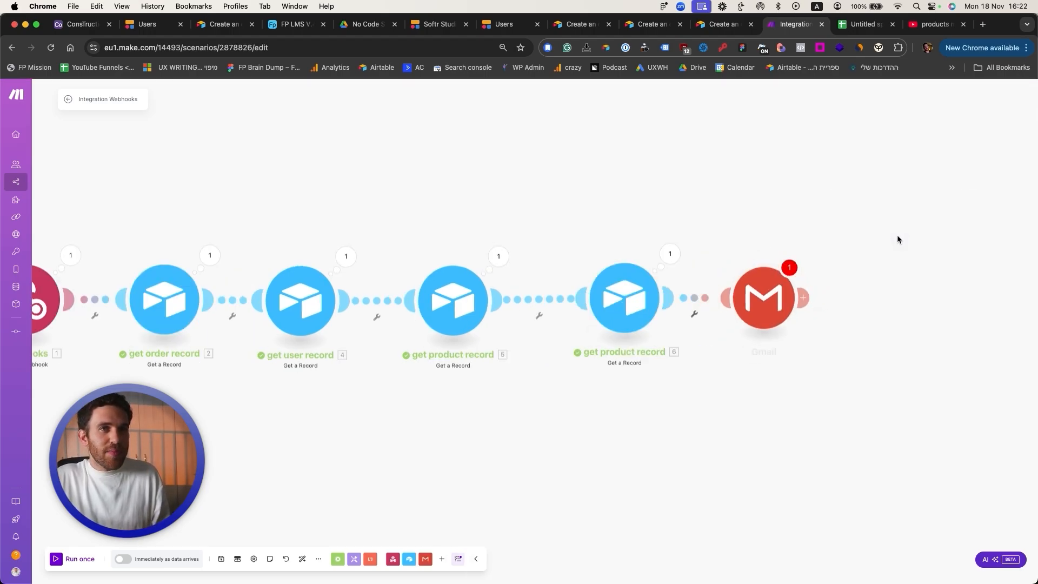
left_click(834, 334)
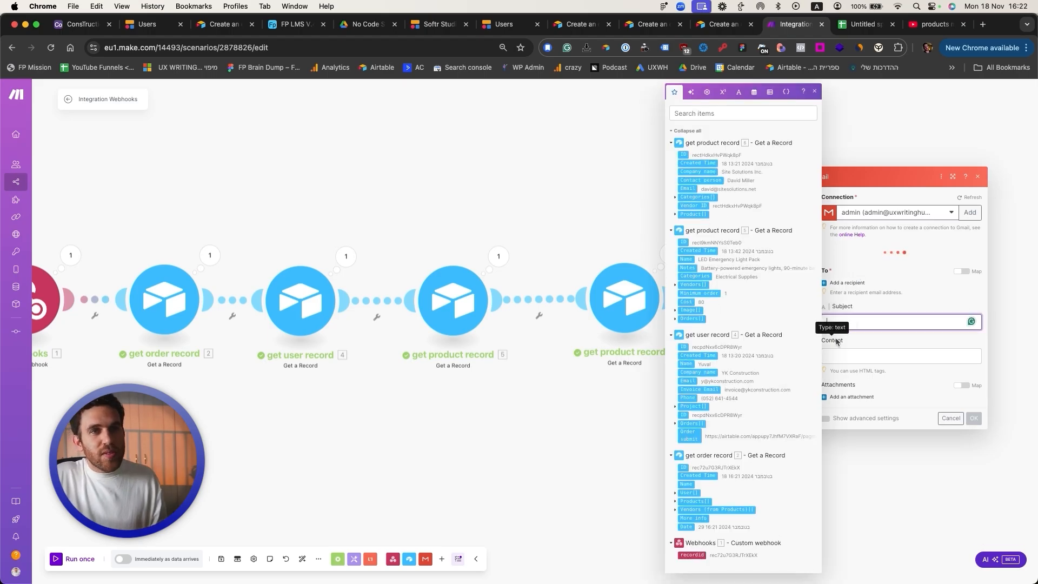
type("New order")
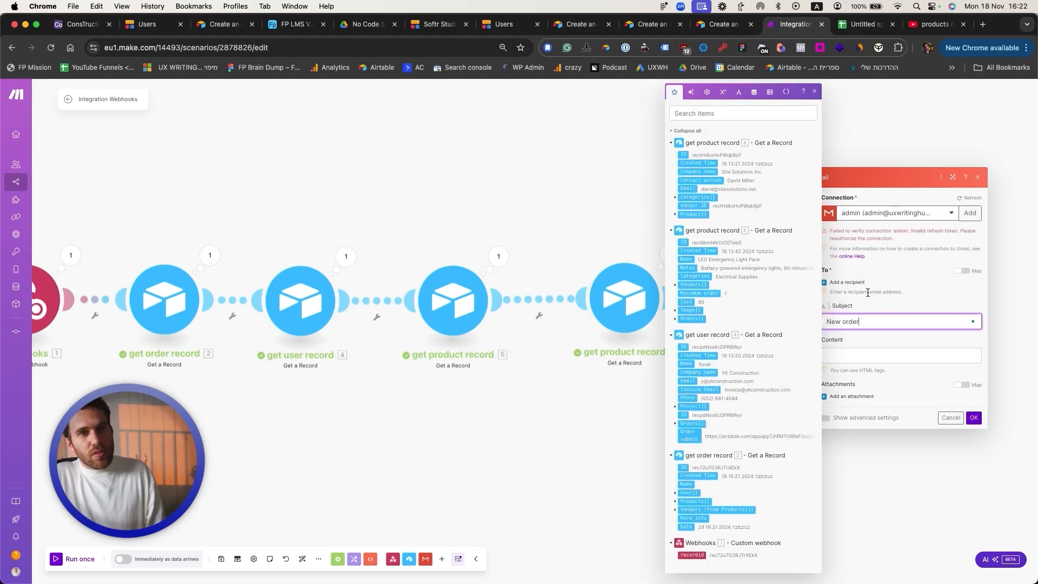
type(" was places by")
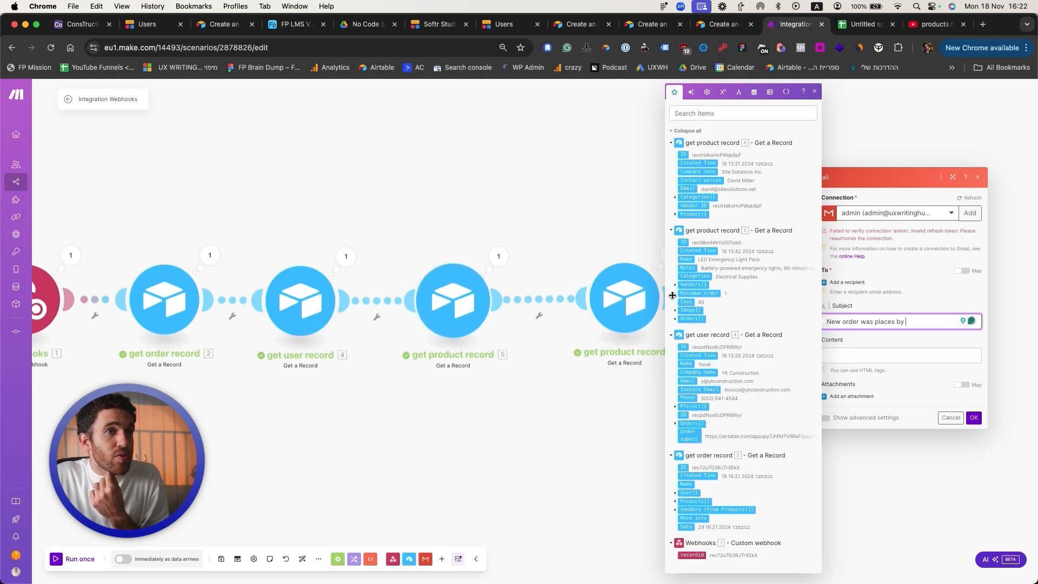
left_click(686, 365)
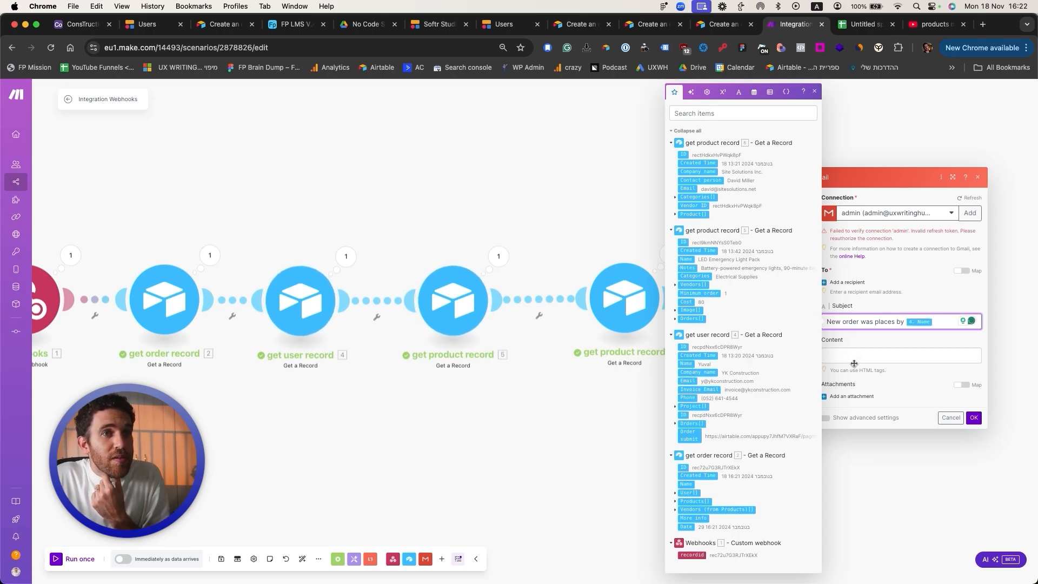
left_click(847, 282)
left_click(719, 390)
mouse_move(879, 339)
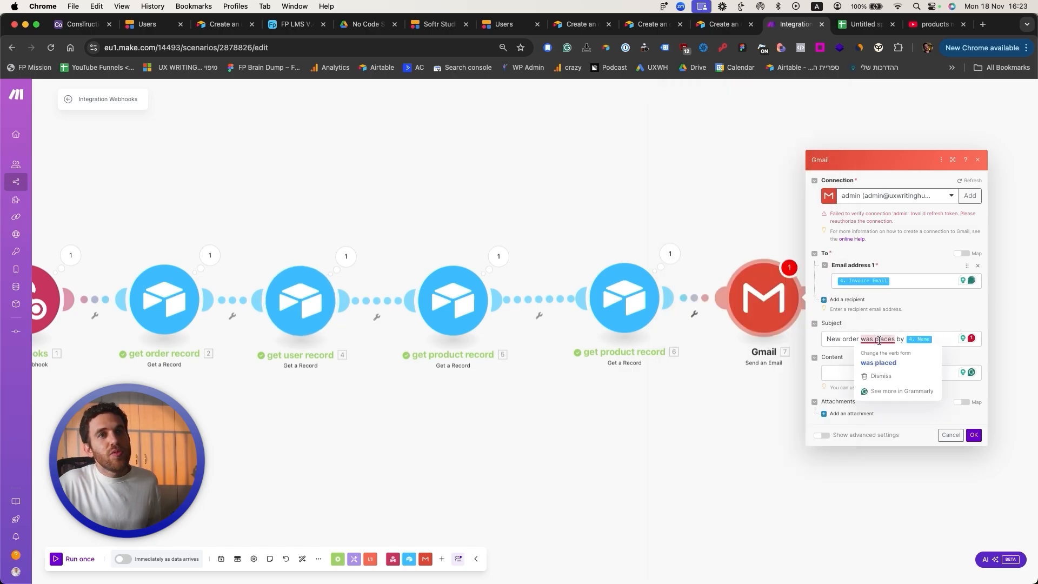
left_click(878, 362)
Step: Start the email content and open the Claude chat in a new browser tab
left_click(899, 372)
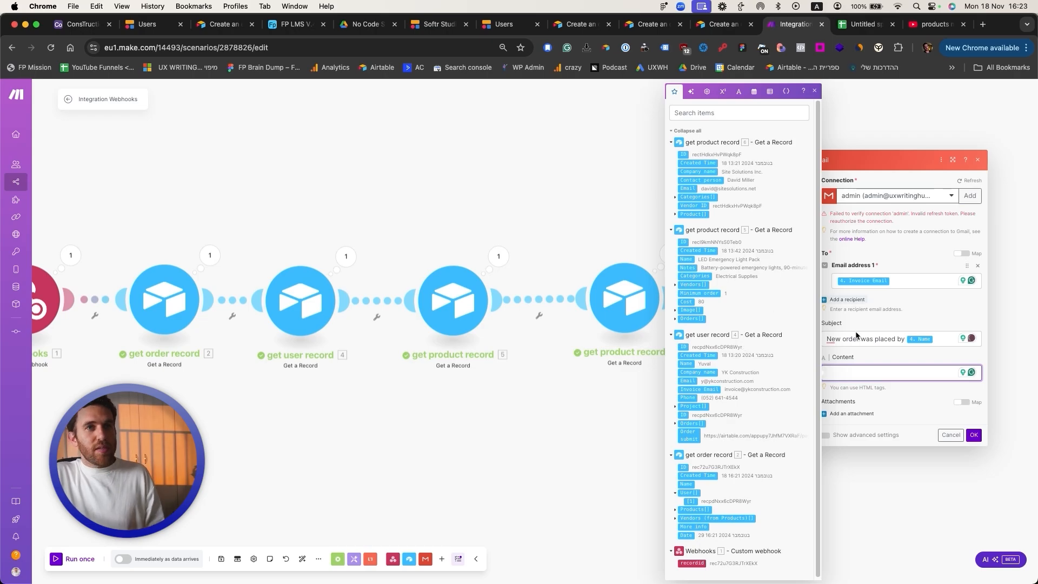
key("super+t")
key("Return")
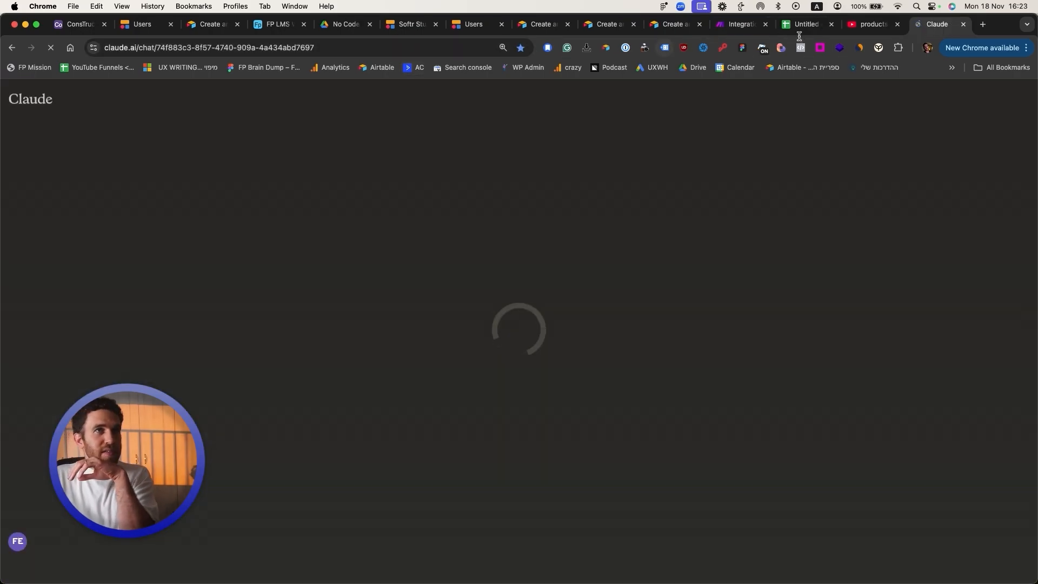
left_click(747, 30)
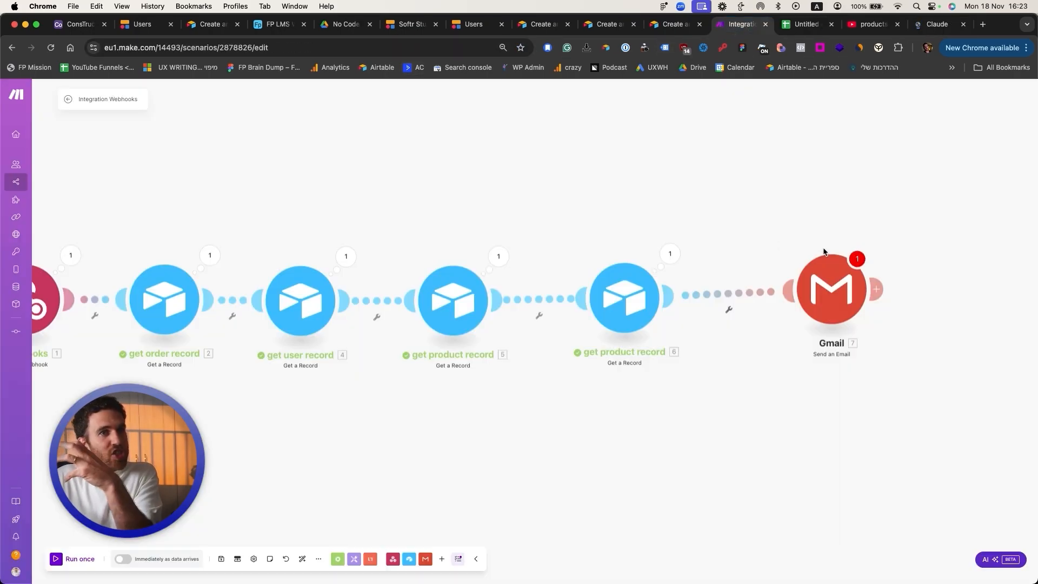
Step: Ask Claude for an HTML new-order email with a table of vendors, items and prices
left_click(936, 32)
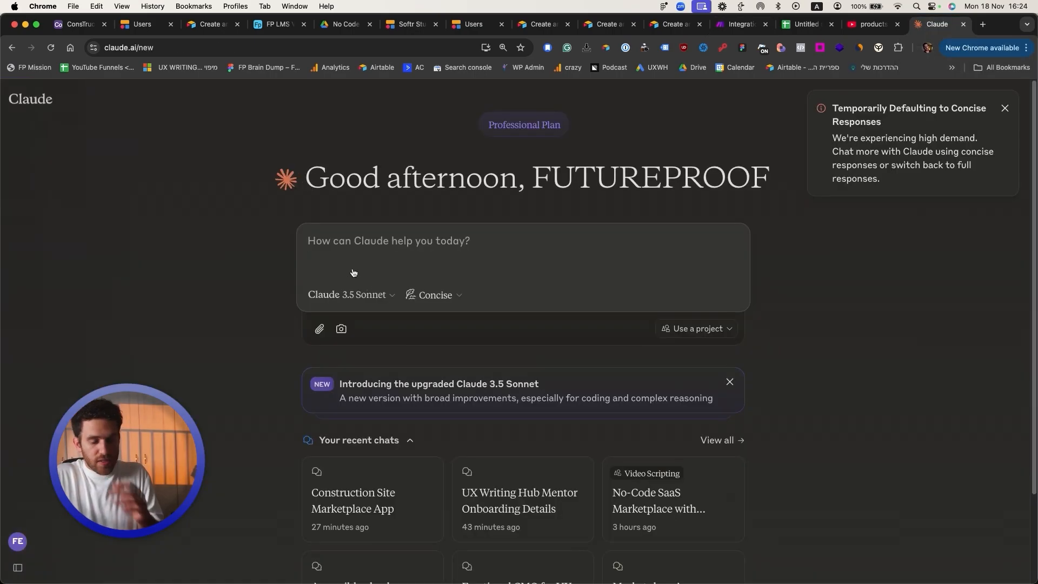
type("I need you to write an email in ht")
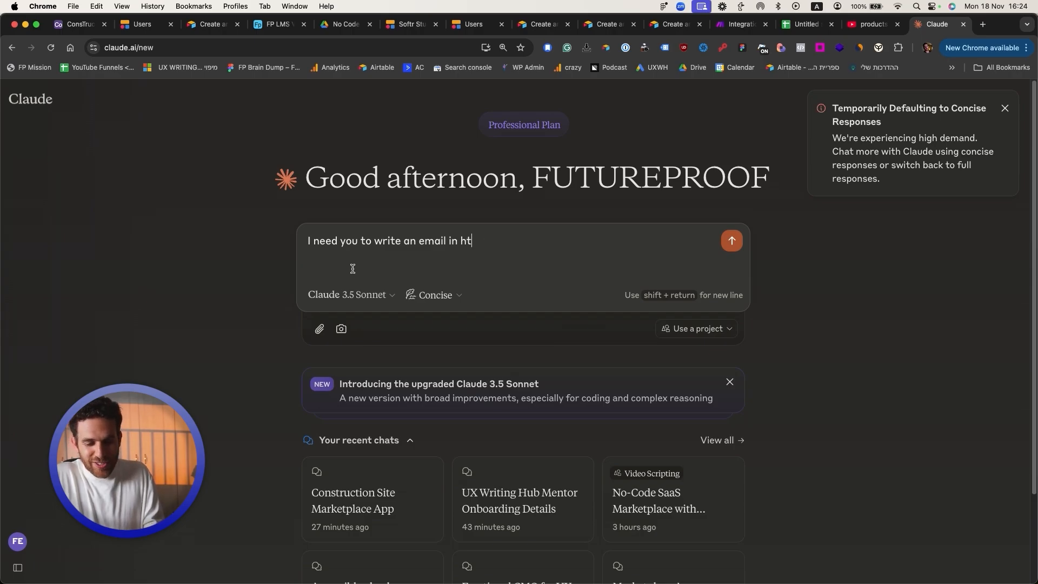
type("New order was pla")
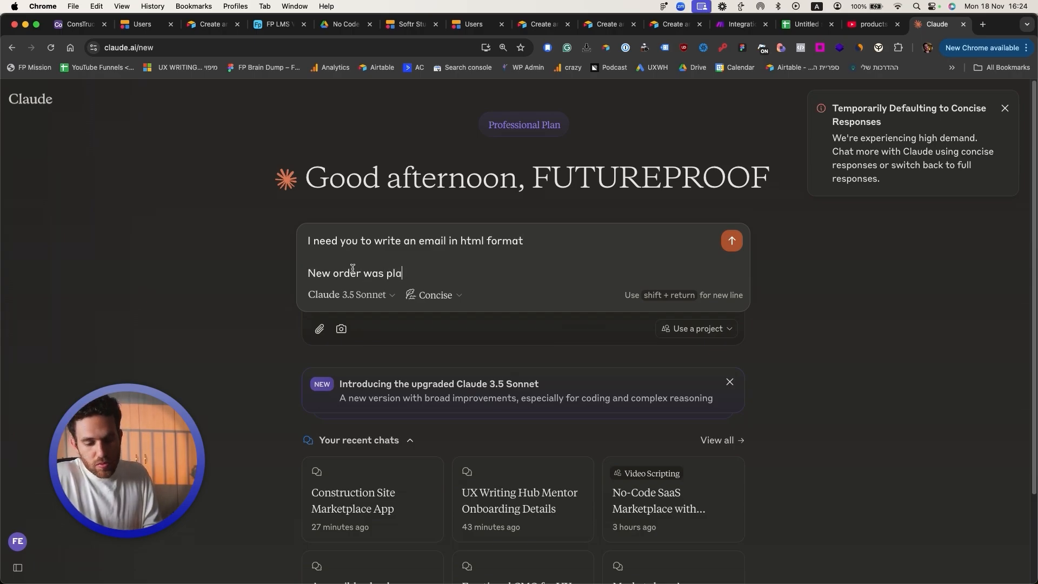
type("ces and the name of thevendors and it")
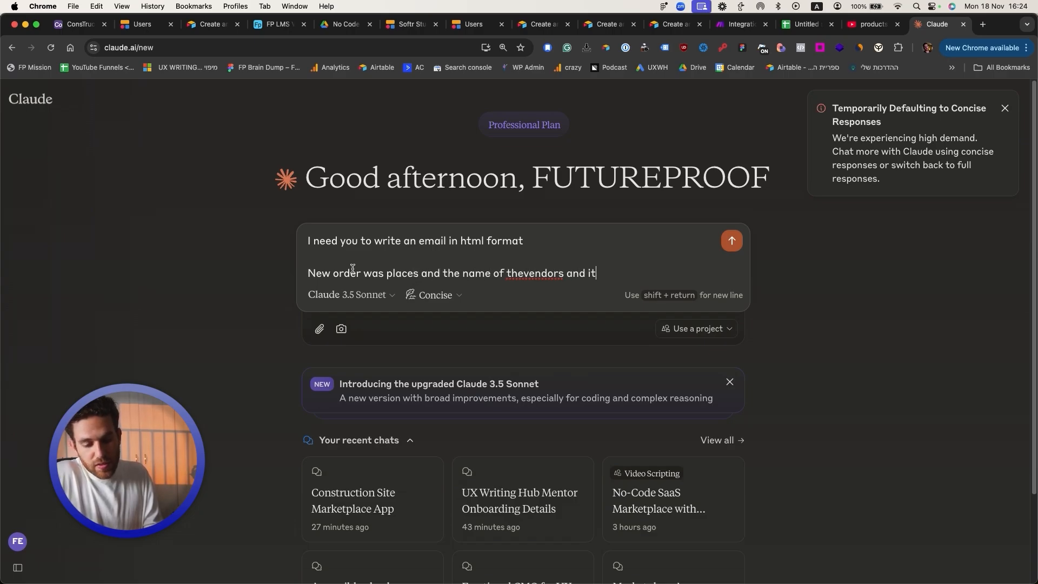
type("ems and their price as place olders.")
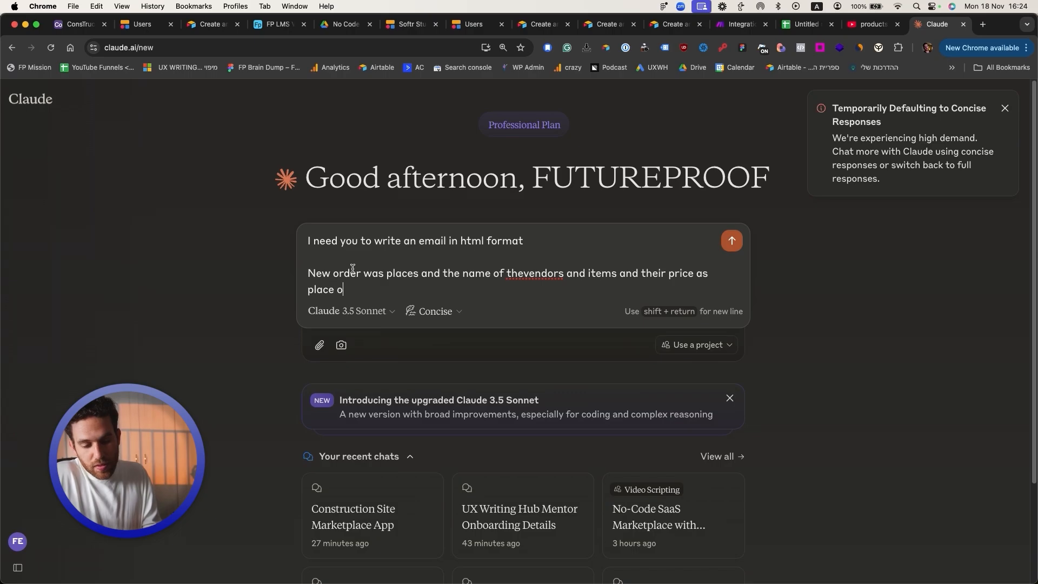
key("shift+Return")
key("shift+Return")
key("shift+Return")
type("create a table for me.")
key("Return")
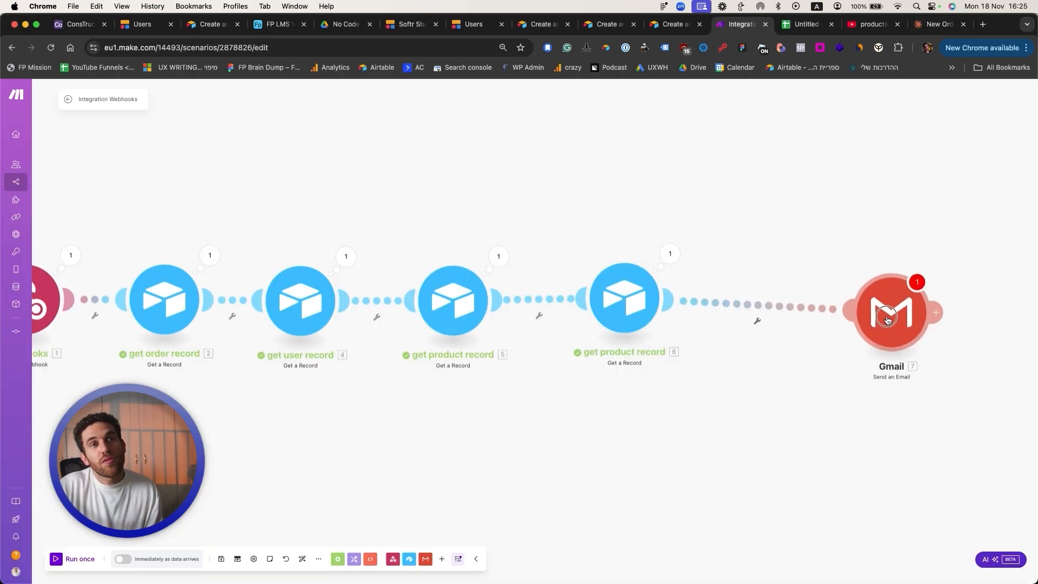
Step: Shift the Gmail module right and insert an Anthropic Claude module before it
left_click_drag(886, 317, 905, 303)
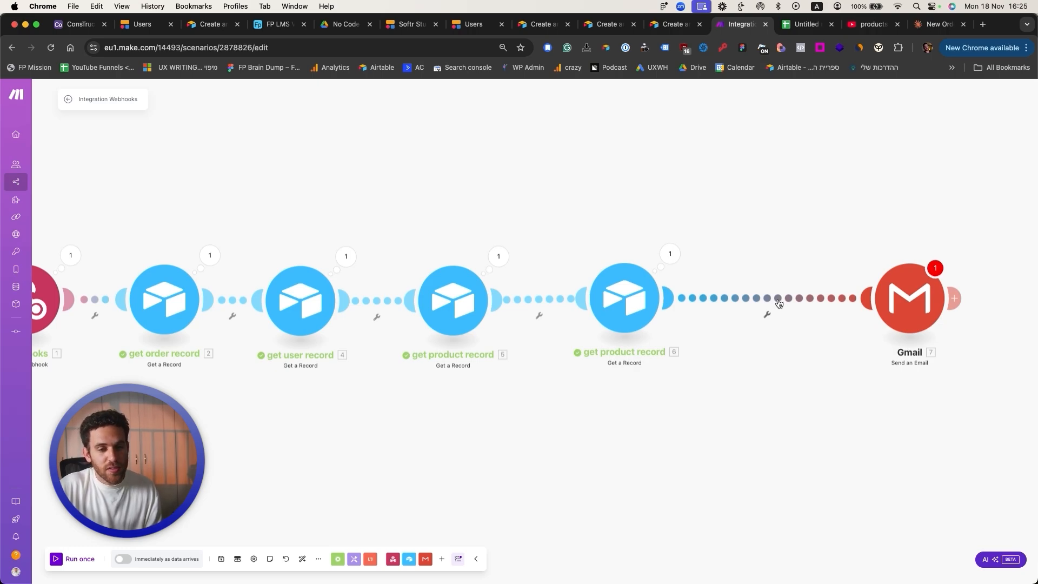
left_click(778, 302)
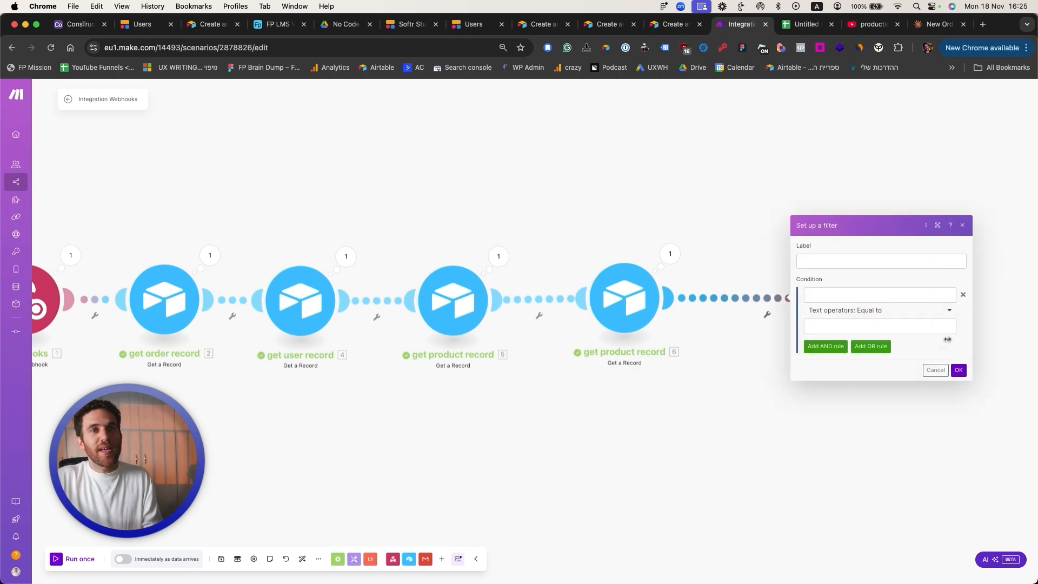
left_click(935, 370)
left_click(442, 558)
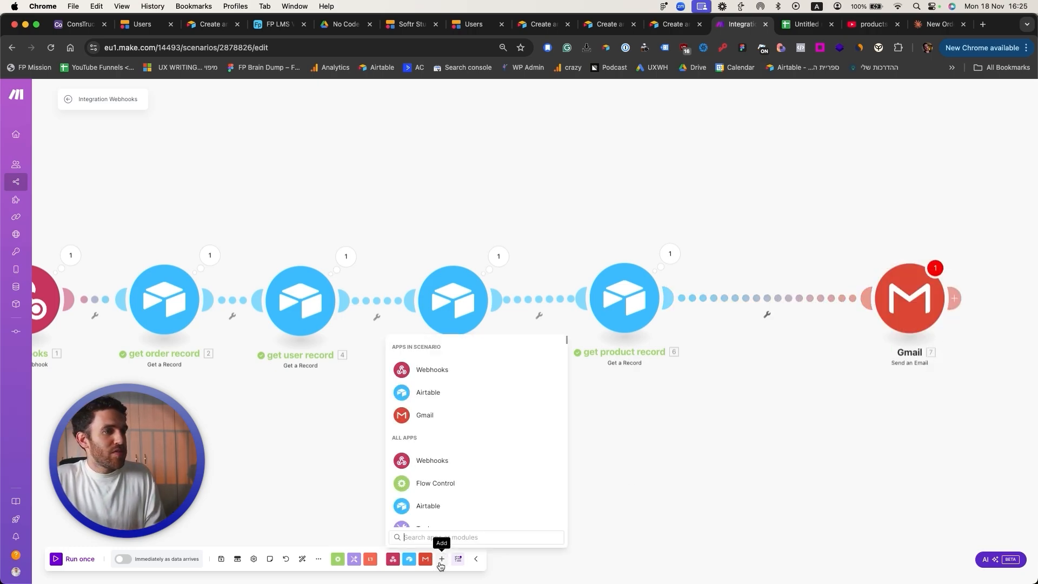
type("claud")
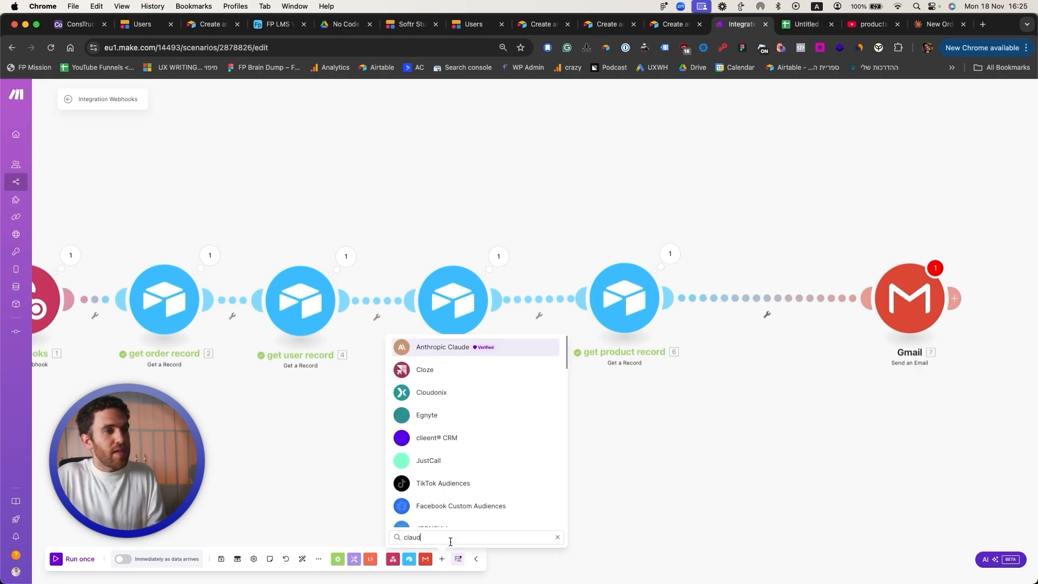
left_click(442, 347)
Step: Set Max Tokens to 3000 and add a User message with a Text content block
left_click(840, 315)
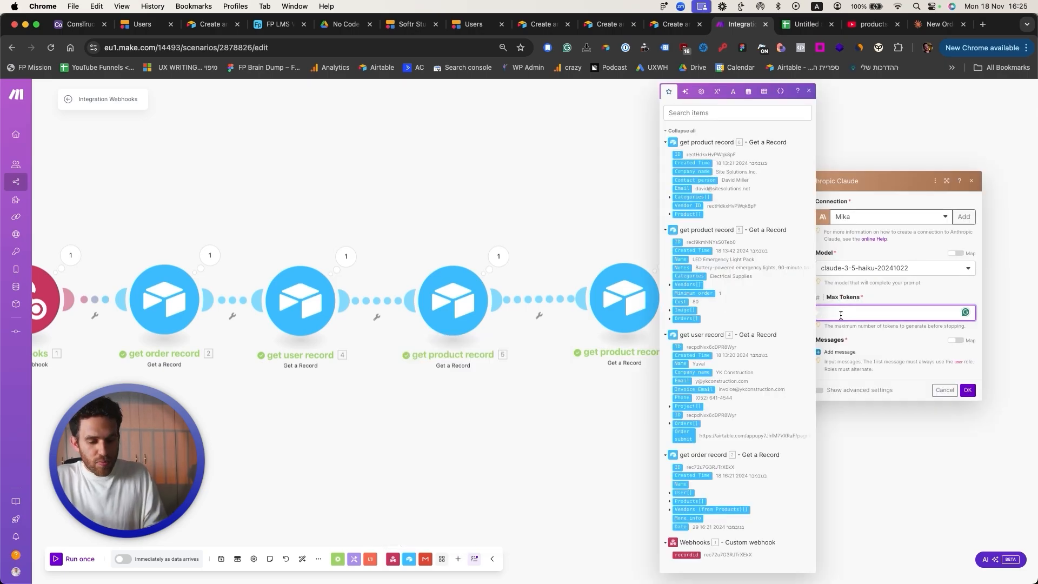
left_click(840, 351)
left_click(846, 350)
left_click(849, 366)
left_click(850, 380)
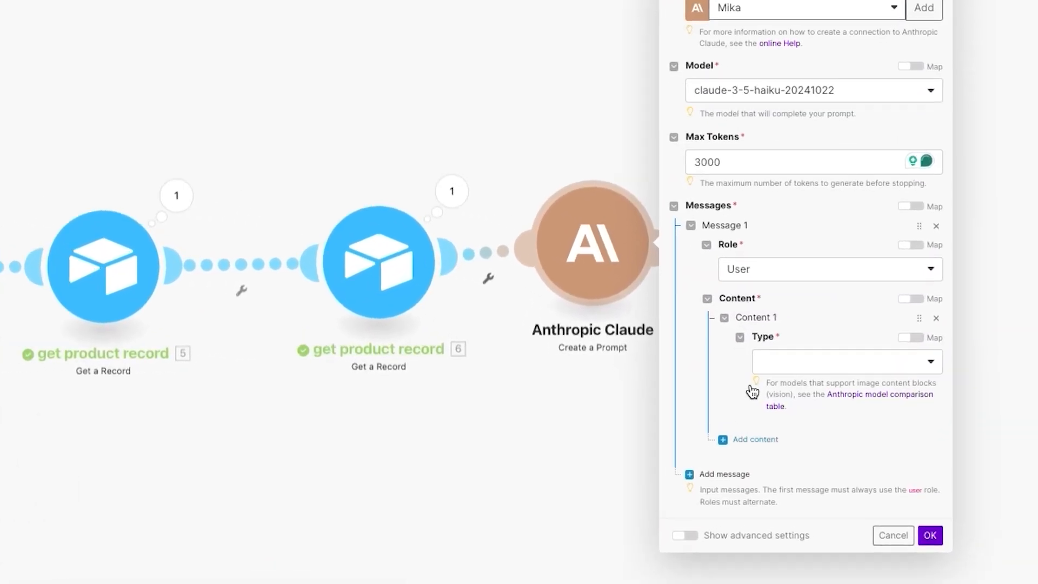
left_click(860, 357)
left_click(865, 373)
left_click(875, 402)
Step: Start the prompt 'Take the data of the items' with mapped Name, Notes, Categories and Cost
type("Take the dat")
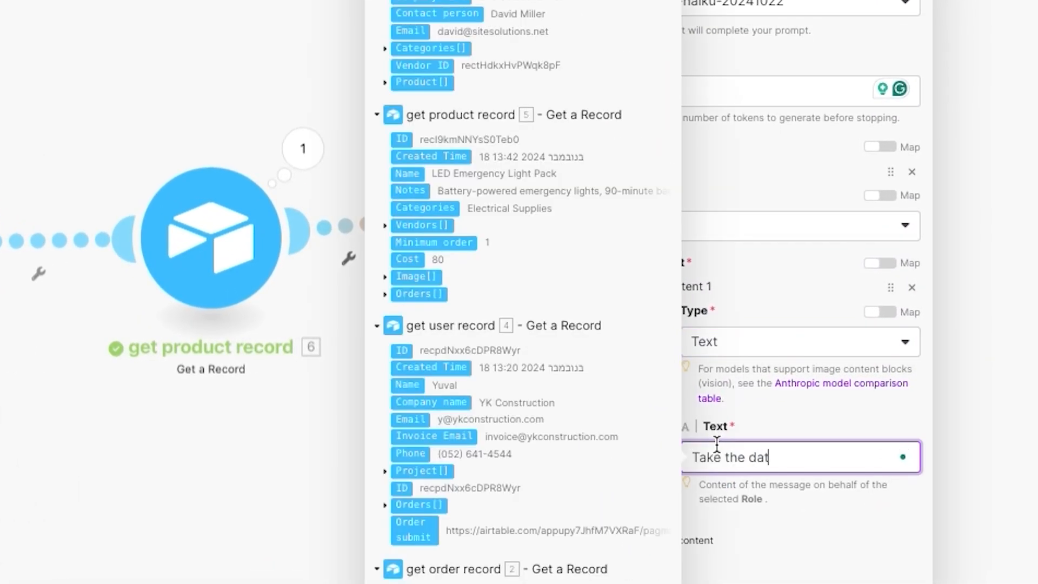
type("a of the items")
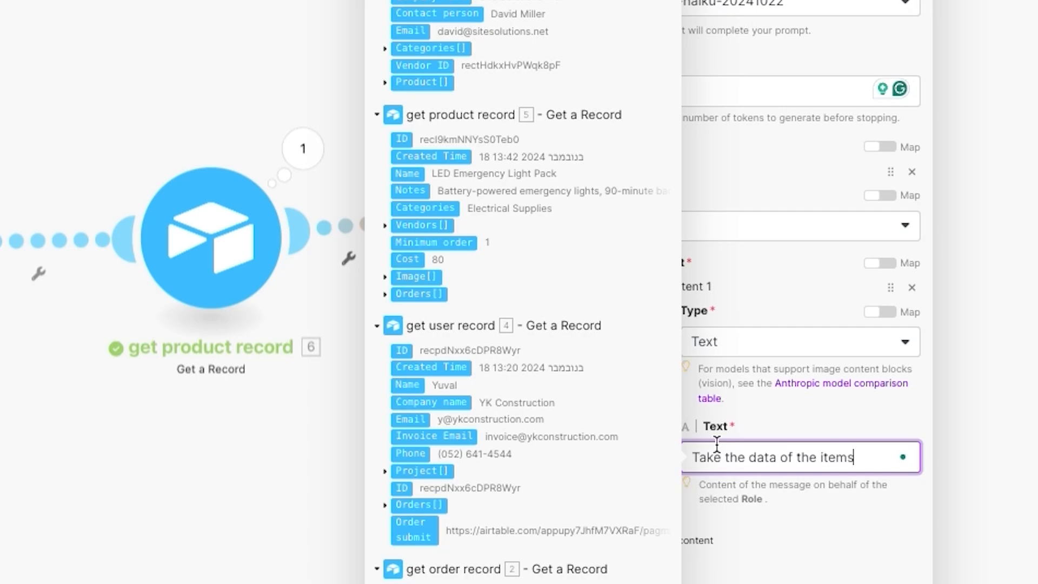
type(" which is this:")
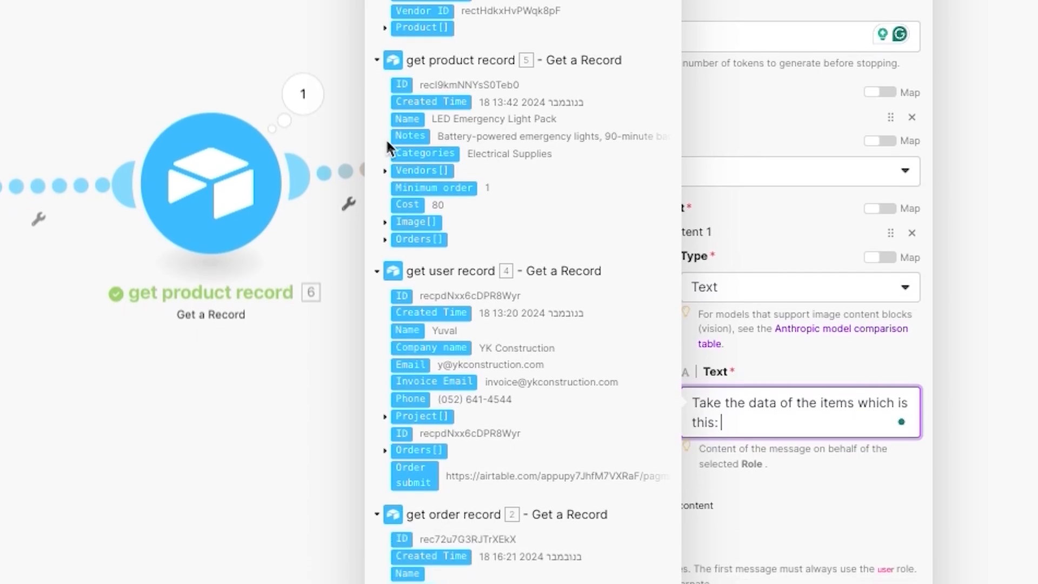
key("Return")
type("name:")
left_click(407, 120)
key("Return")
type("notes:")
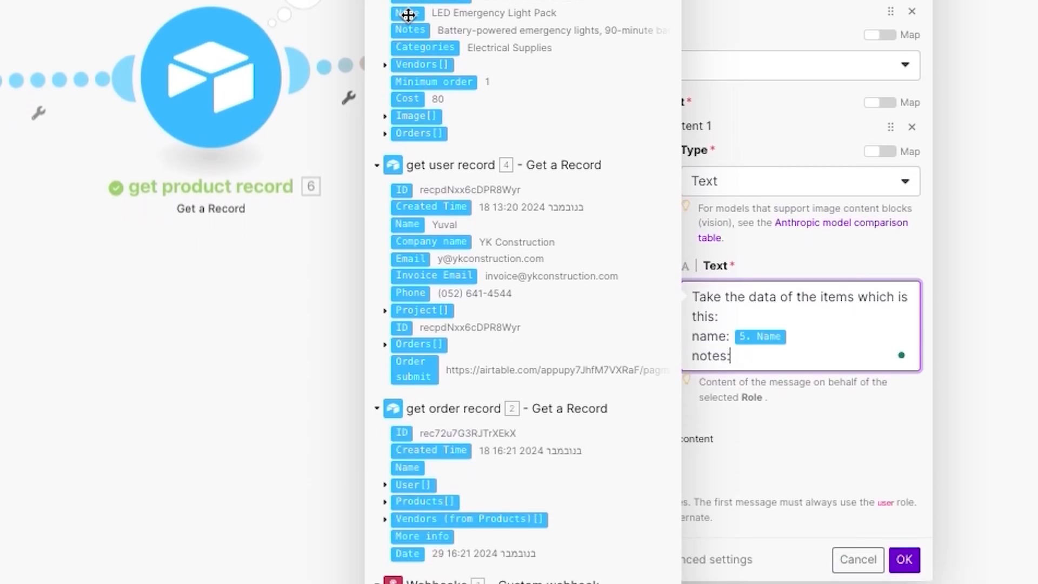
key("Return")
left_click(410, 30)
key("Return")
type("category:")
key("Return")
left_click(425, 48)
key("Return")
key("Return")
type("cost")
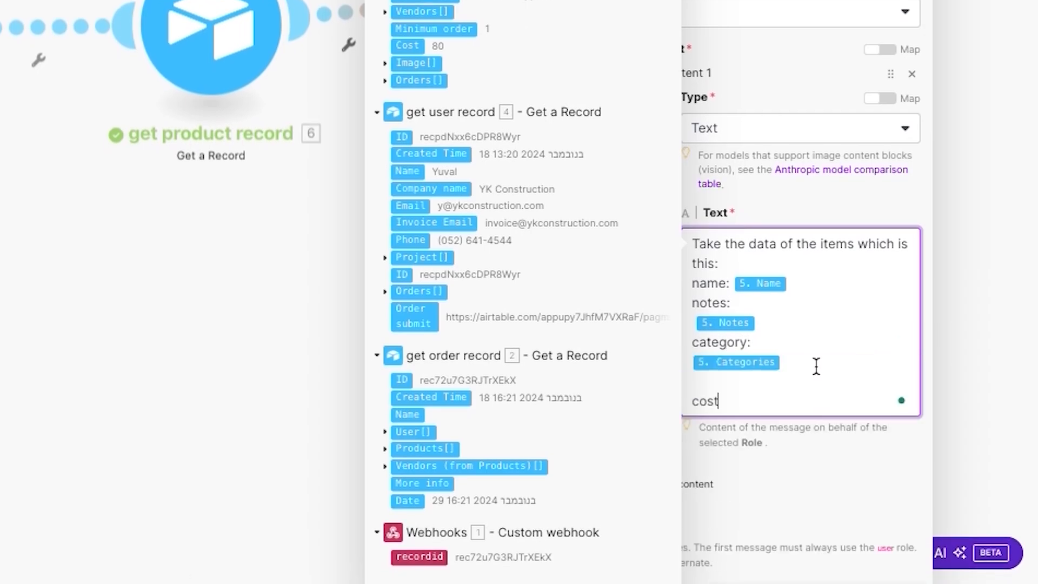
type(":")
left_click(407, 46)
Step: Add Minimum order as number of items and a vendor line, and request an HTML order recap
left_click(385, 80)
key("Return")
type("number")
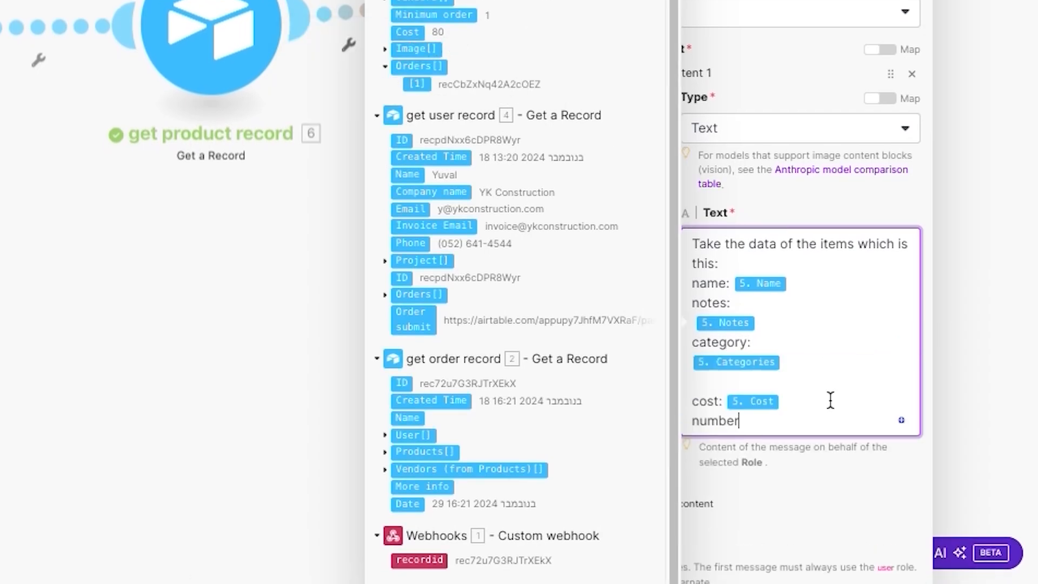
type(" of items:")
left_click(434, 15)
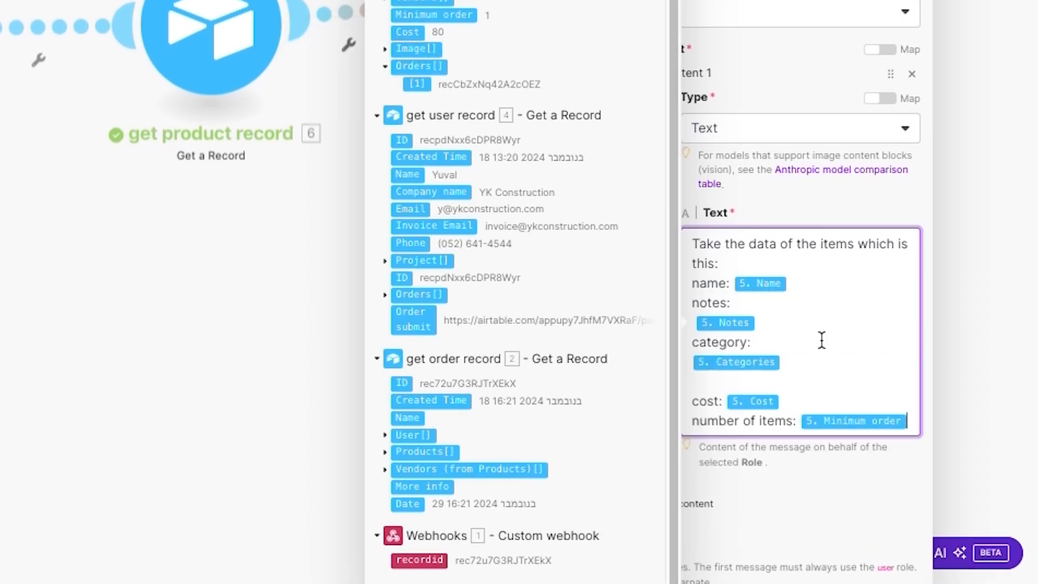
key("Return")
key("Return")
type("nam")
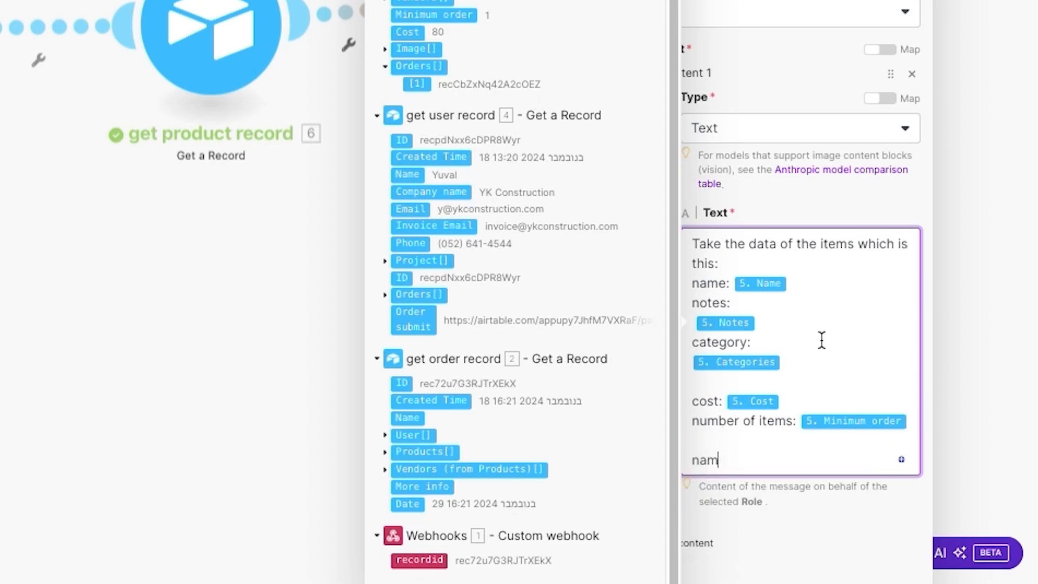
type("e of vedn")
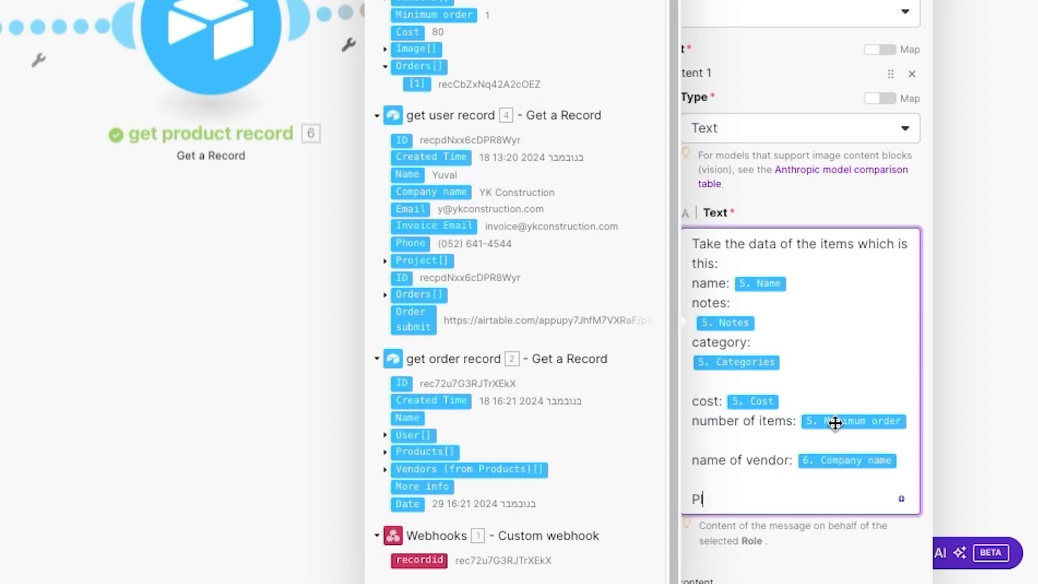
type("ease create an email wi")
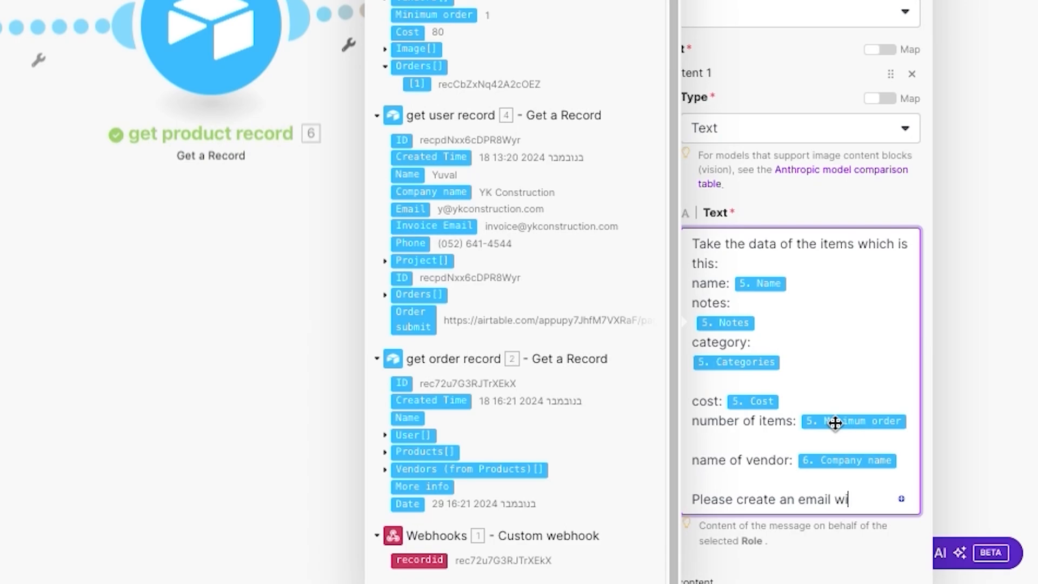
type("recap")
type("h")
key("BackSpace")
key("BackSpace")
key("BackSpace")
key("BackSpace")
key("BackSpace")
key("BackSpace")
key("BackSpace")
type("c of the order and make it in HTML fo")
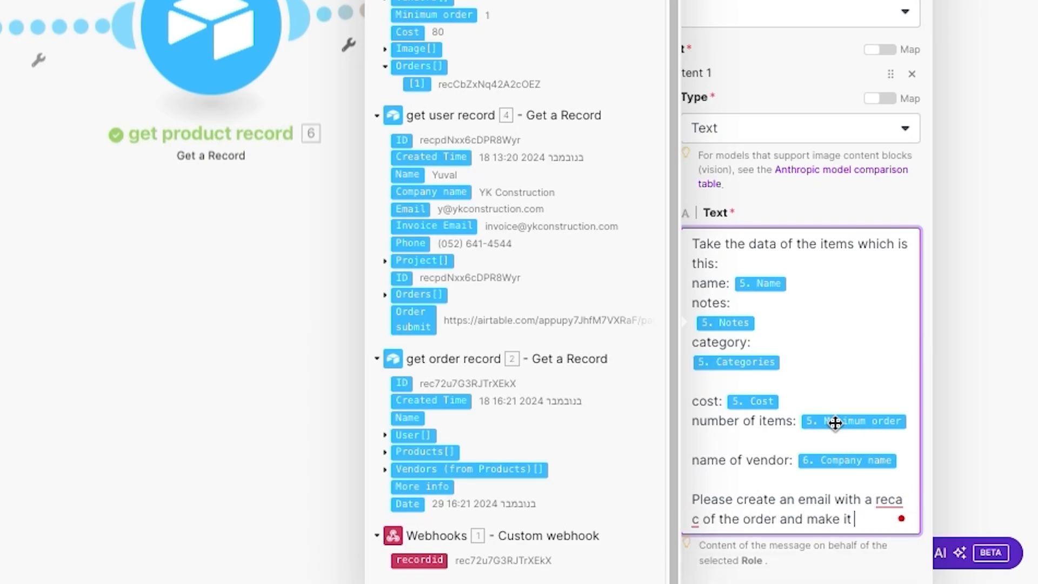
type("rmat")
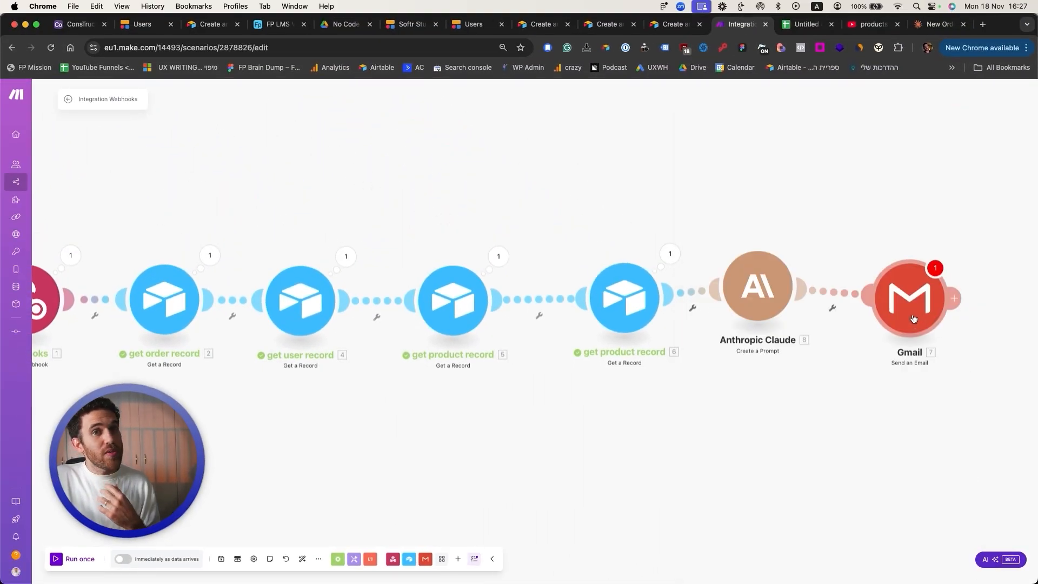
Step: Save the scenario with Ctrl+S
right_click(838, 424)
left_click(839, 421)
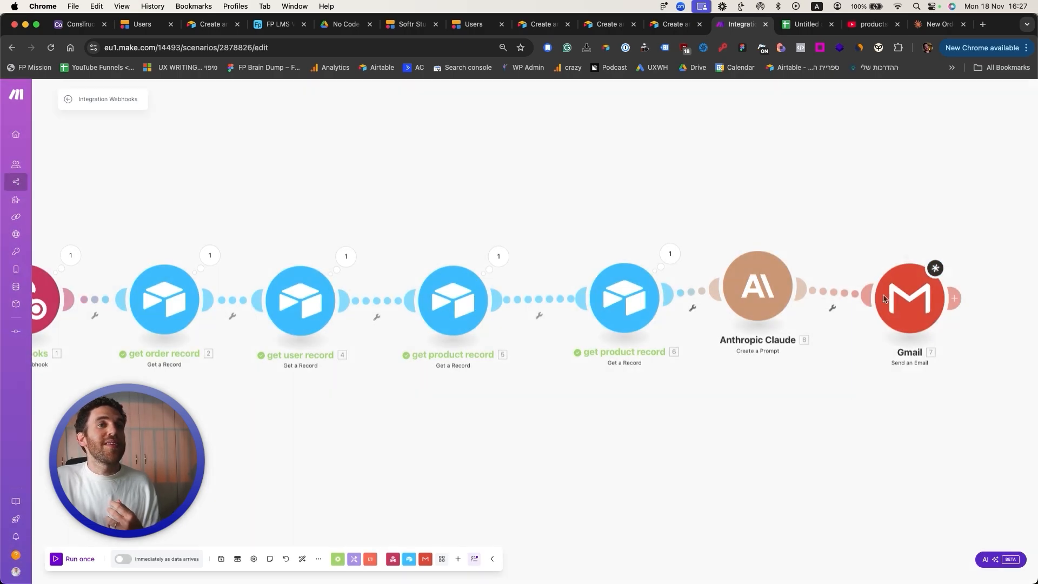
key("ctrl+s")
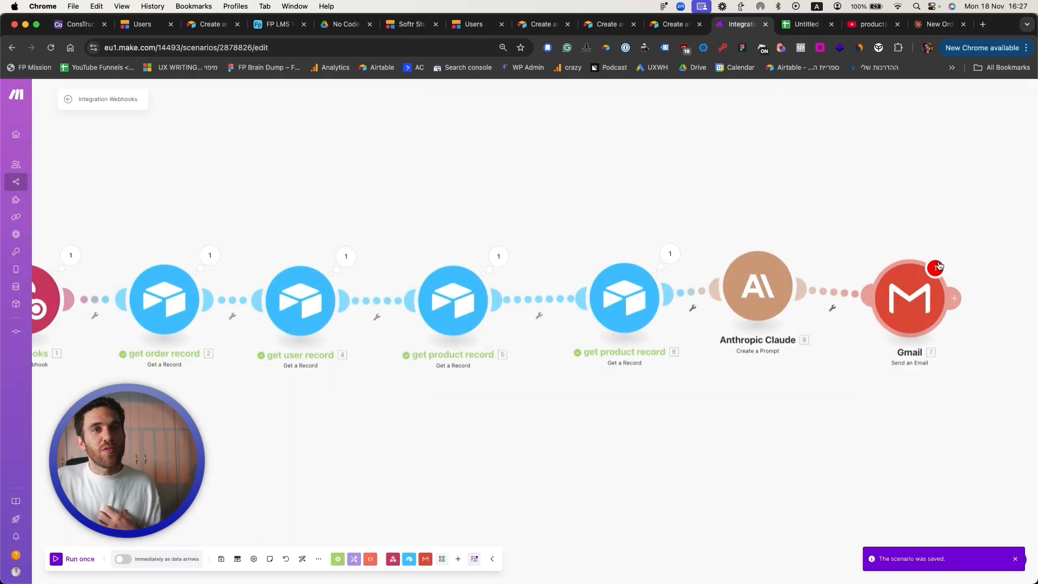
Step: Give Gmail the subject 'New order by' plus Name and the Invoice Email as recipient
right_click(908, 294)
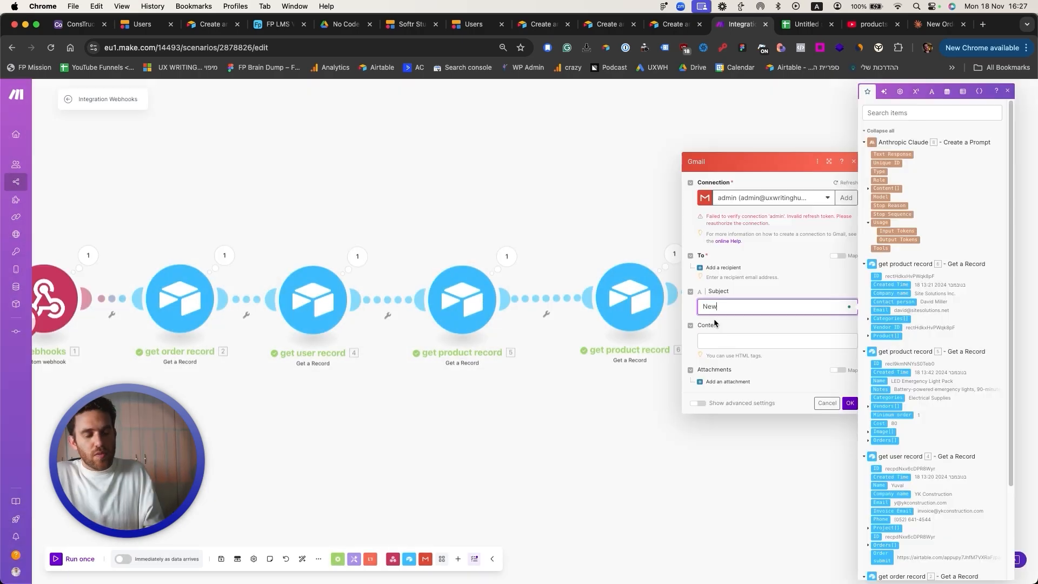
type("by")
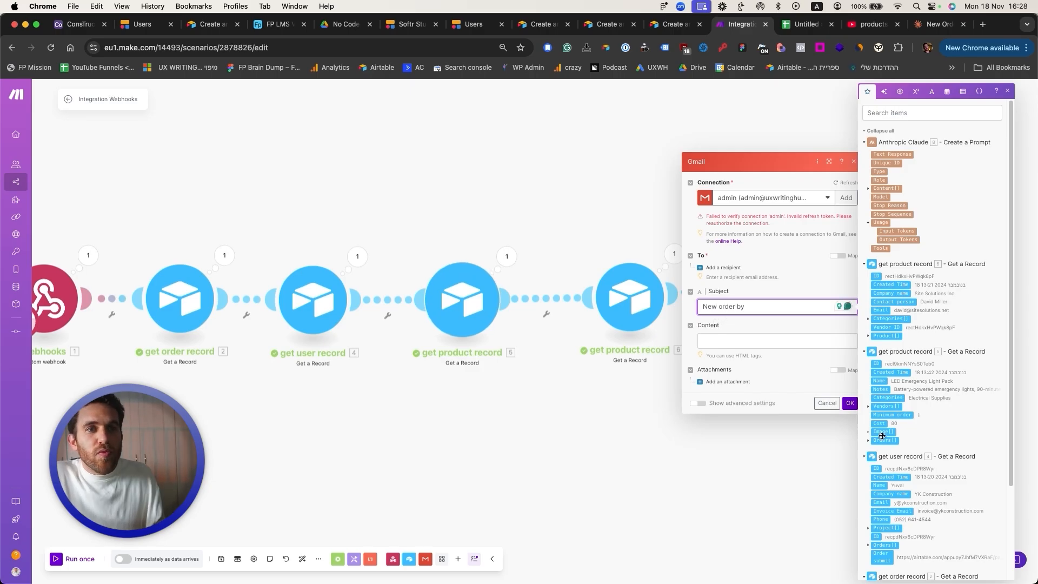
left_click(879, 486)
left_click(721, 268)
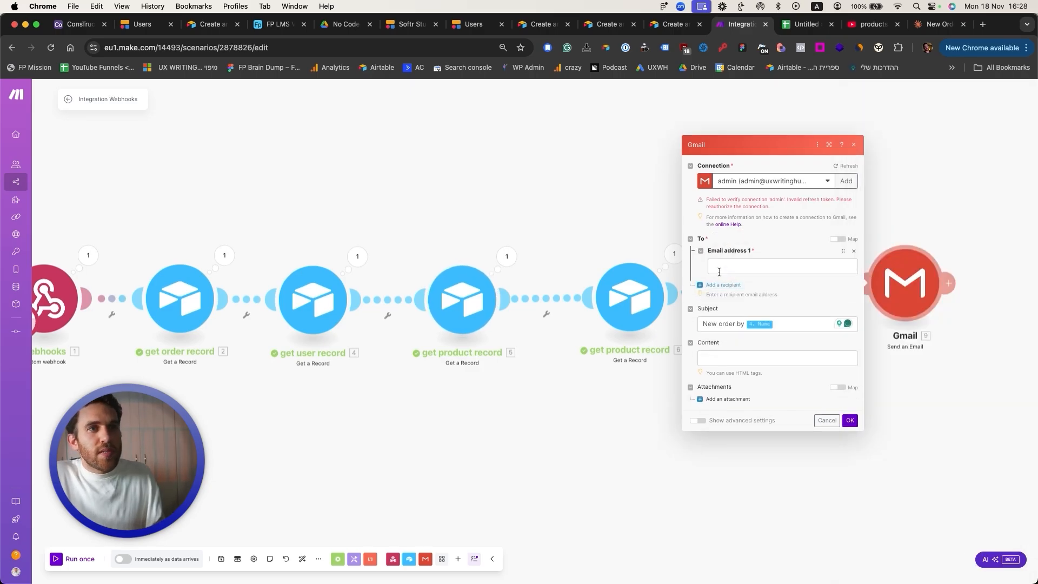
left_click(722, 267)
scroll(929, 432, "down", 3)
left_click(892, 396)
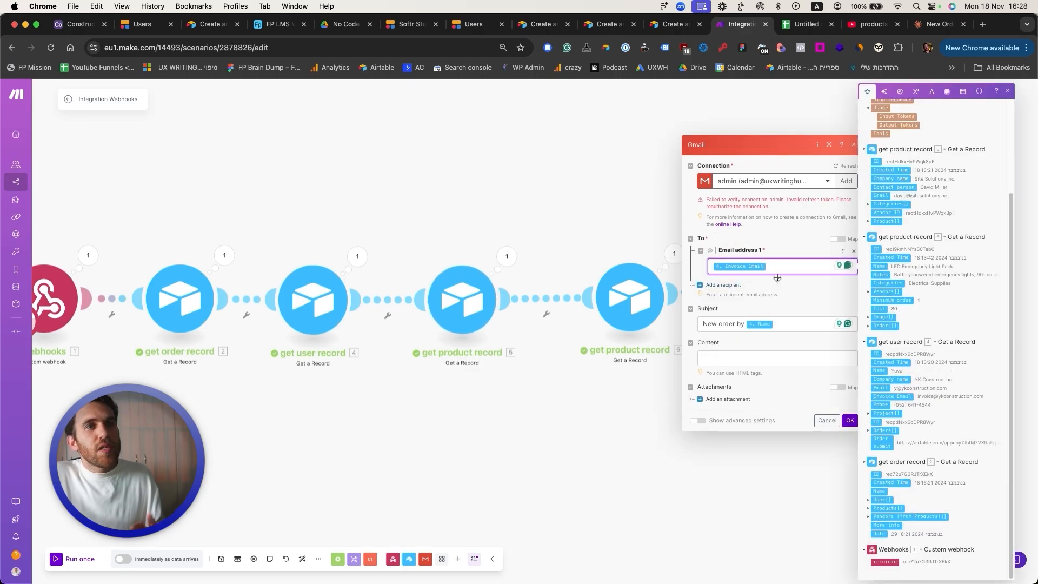
Step: Use Claude's response Text as the email body, confirm, and save the scenario
left_click(735, 359)
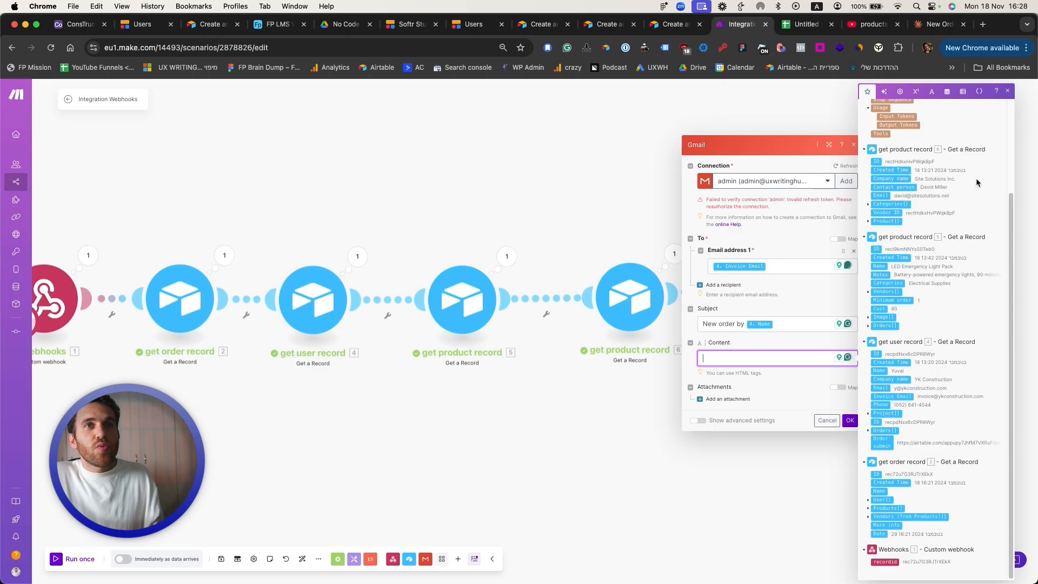
scroll(975, 177, "up", 5)
left_click(868, 188)
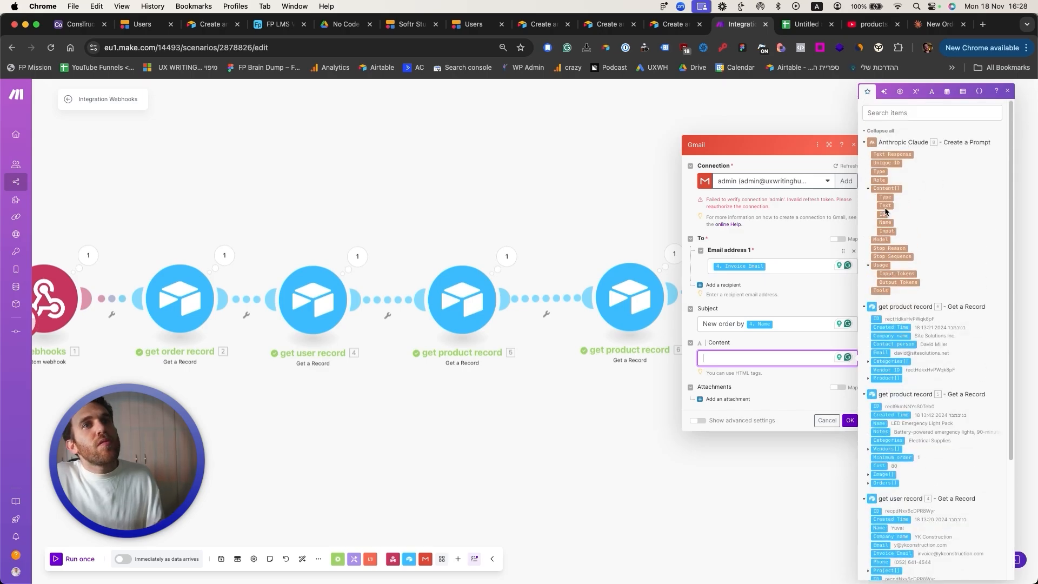
left_click(885, 206)
left_click(849, 420)
scroll(664, 476, "down", 3)
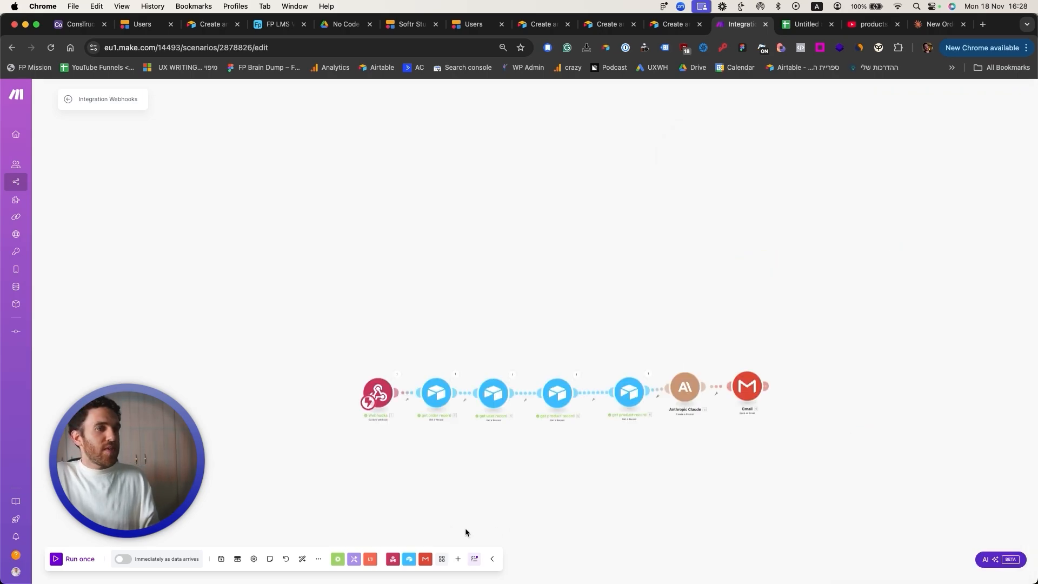
left_click(221, 562)
scroll(567, 480, "up", 3)
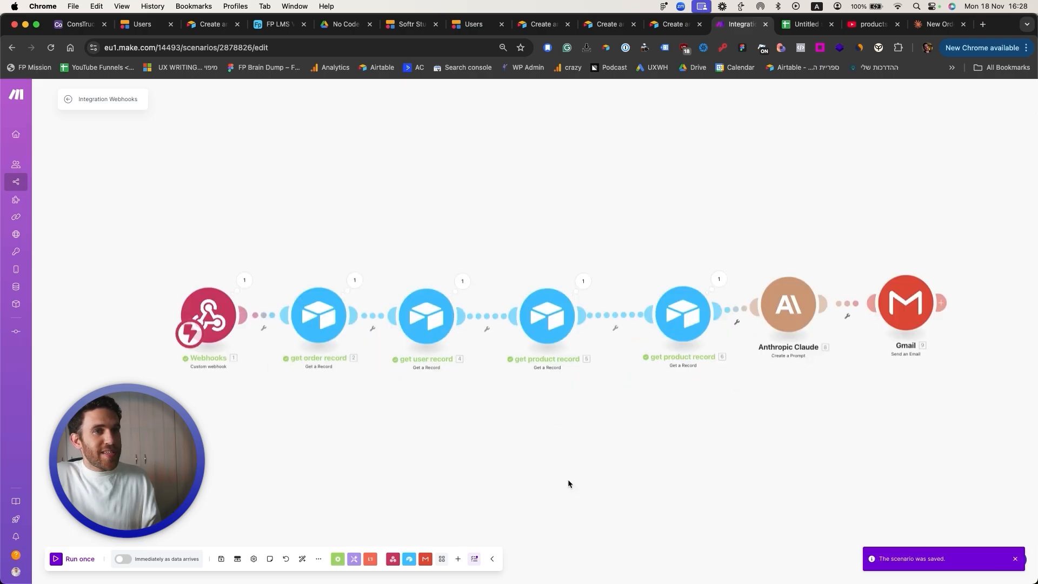
Step: Open a new order form from Softr and run the Make scenario to await it
left_click(474, 23)
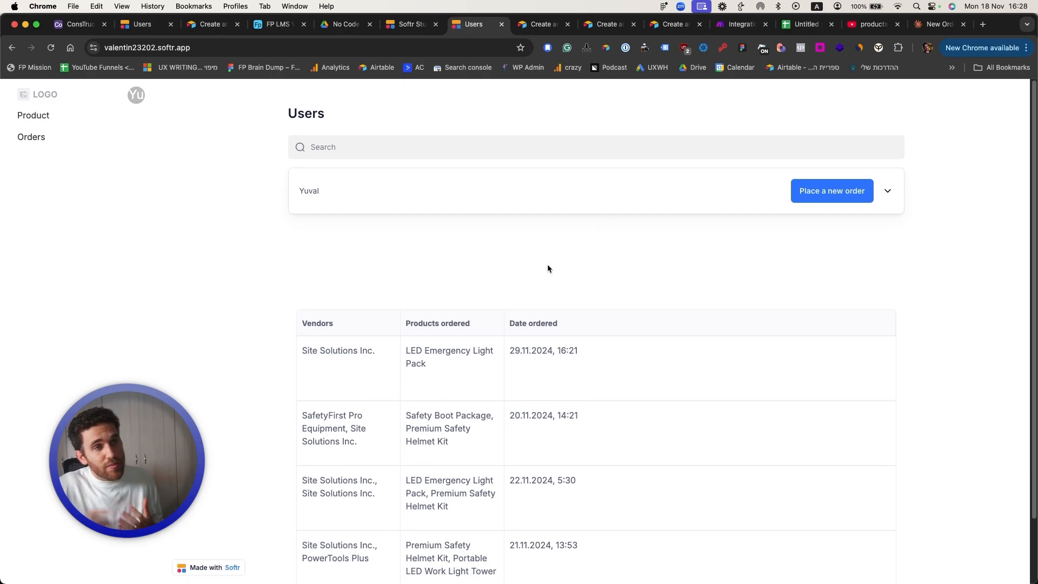
left_click(810, 194)
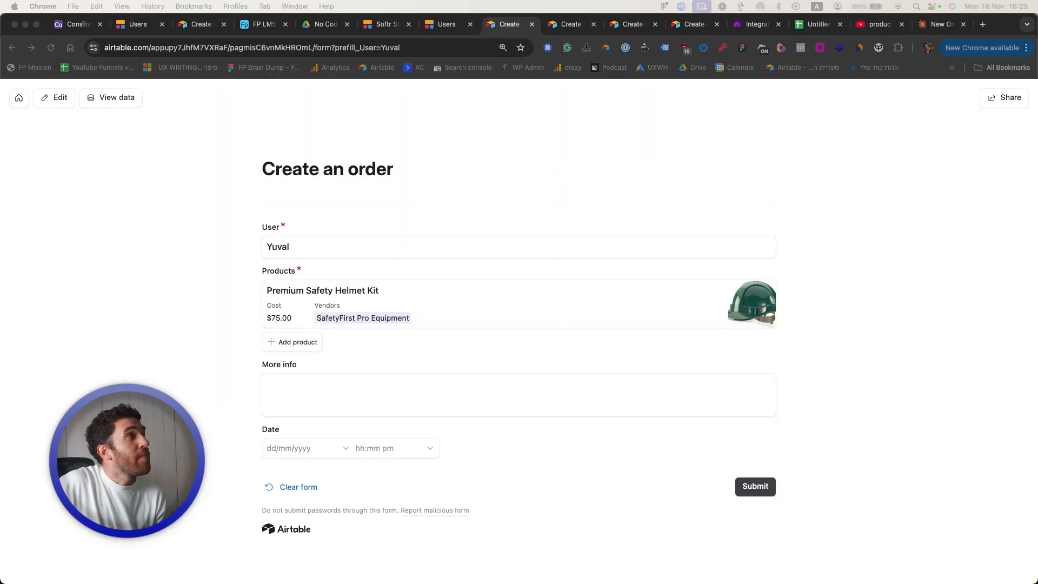
left_click(79, 26)
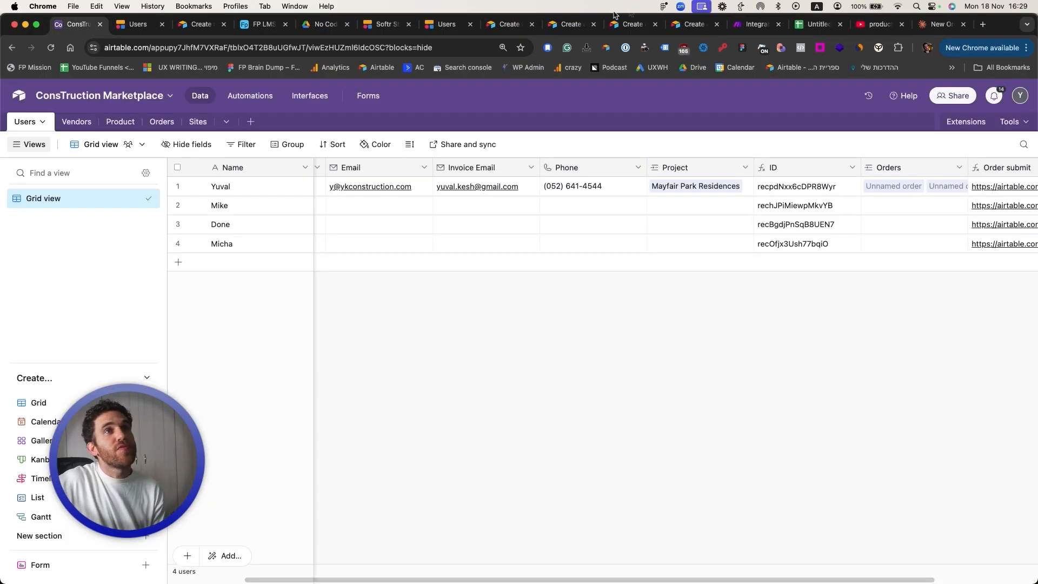
left_click(754, 25)
left_click(55, 561)
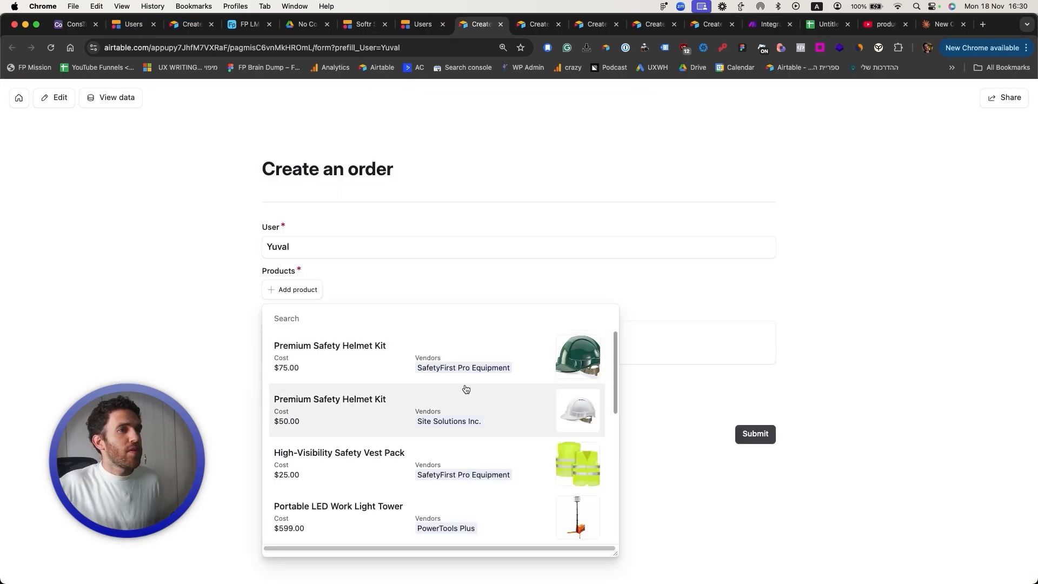
Step: Order the Premium Safety Helmet Kit through the Airtable form and submit it
left_click(465, 389)
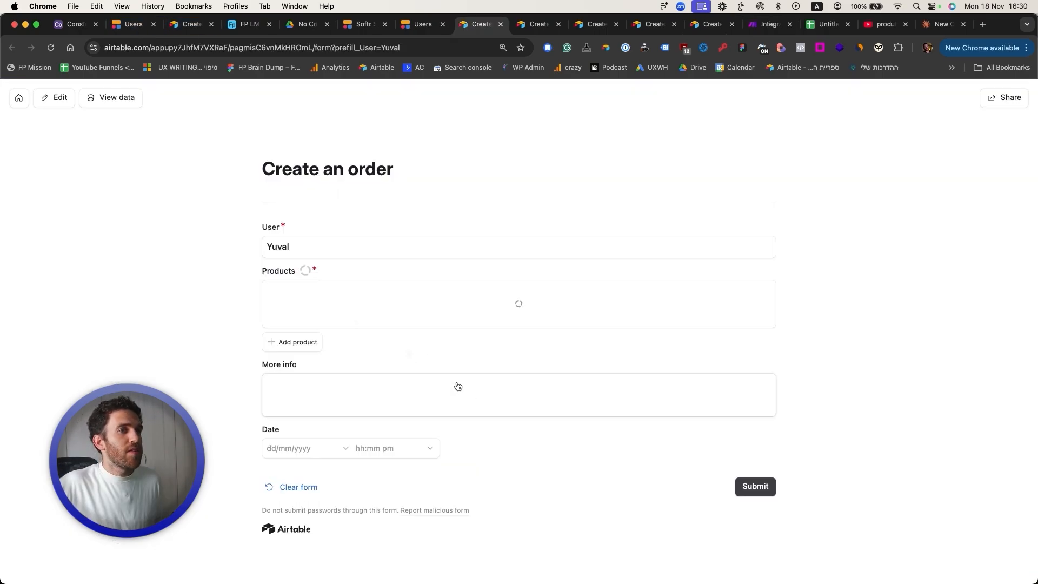
left_click(284, 342)
left_click(754, 505)
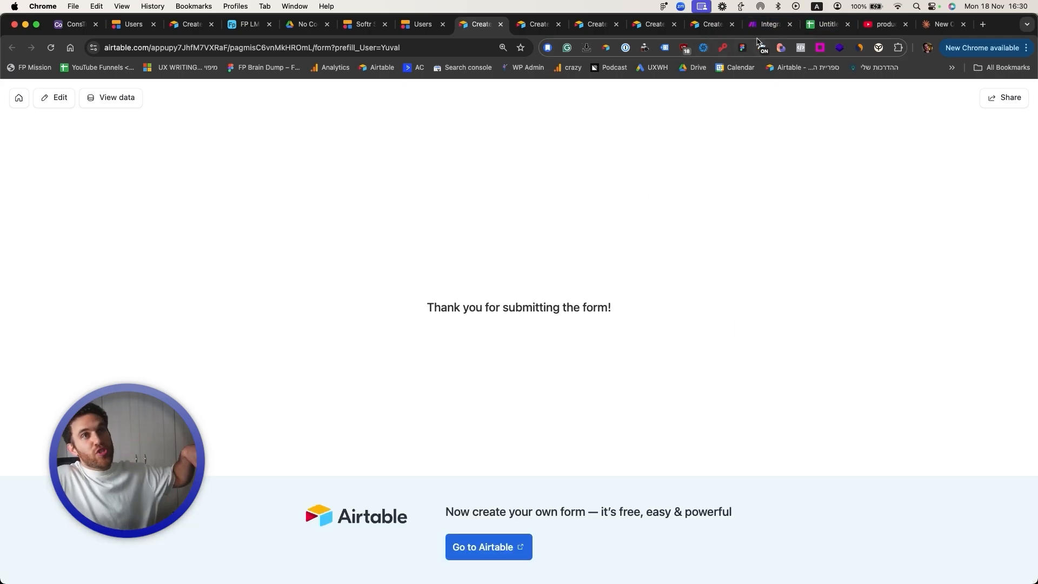
left_click(766, 24)
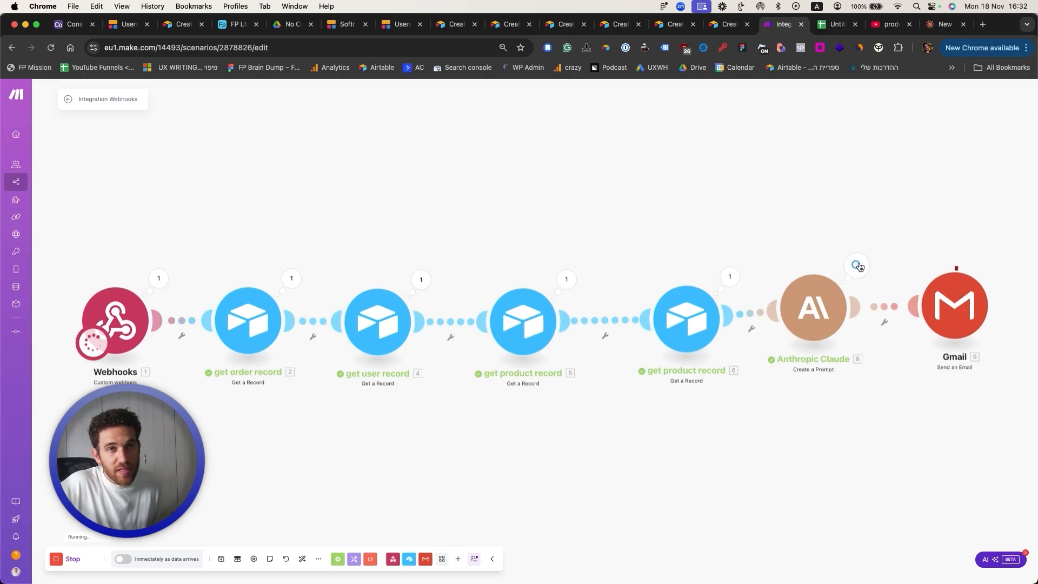
Step: Inspect the Gmail module's output showing the sent Order Confirmation email content
left_click(998, 263)
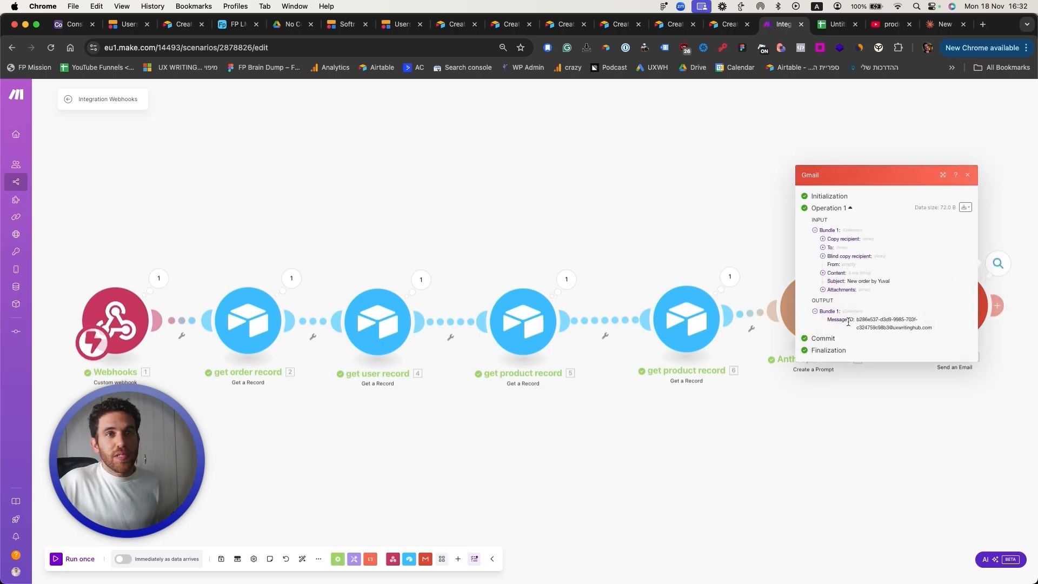
left_click(822, 272)
Step: Review the received Premium Safety Helmet Kit Order Confirmation email in Gmail, then return to Make
left_click(721, 168)
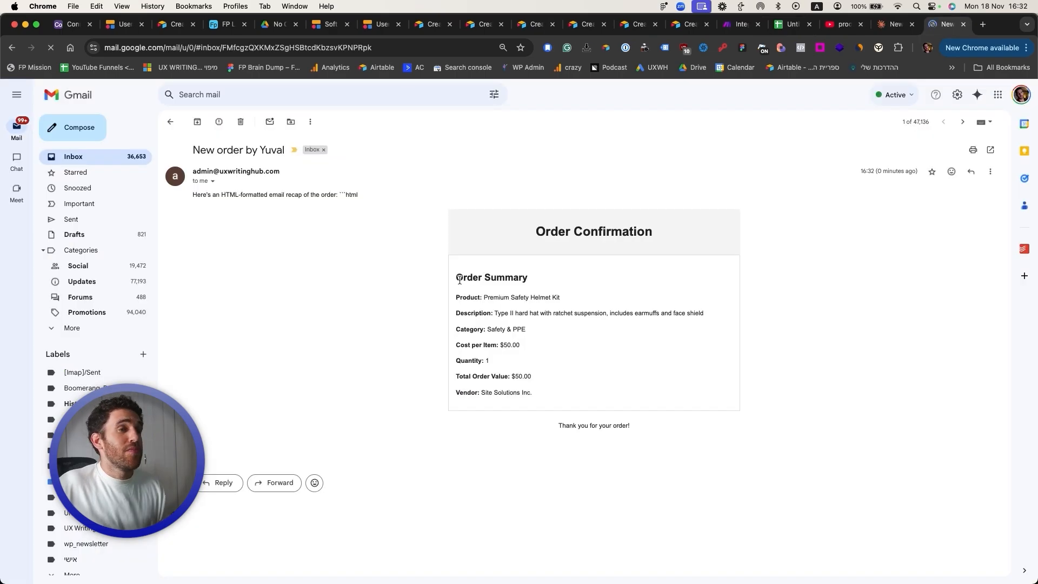
left_click_drag(532, 378, 446, 281)
left_click(498, 401)
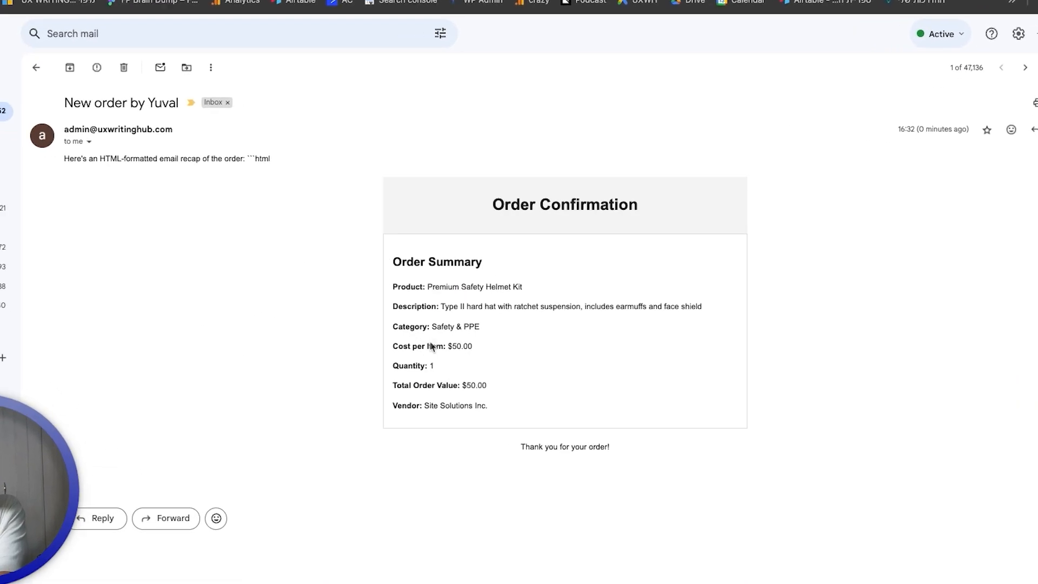
left_click_drag(2, 70, 167, 72)
left_click(168, 71)
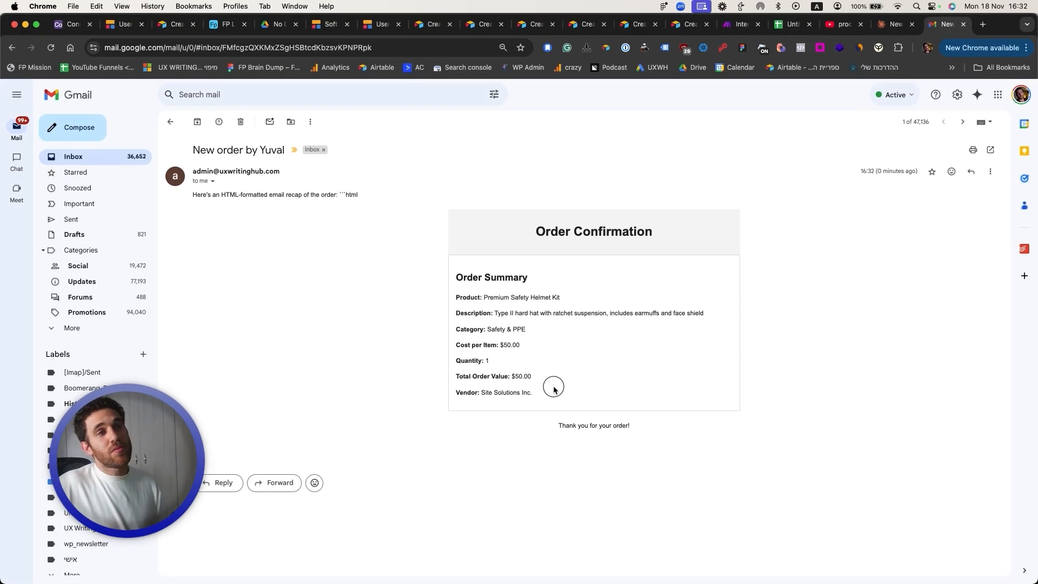
left_click_drag(554, 388, 470, 208)
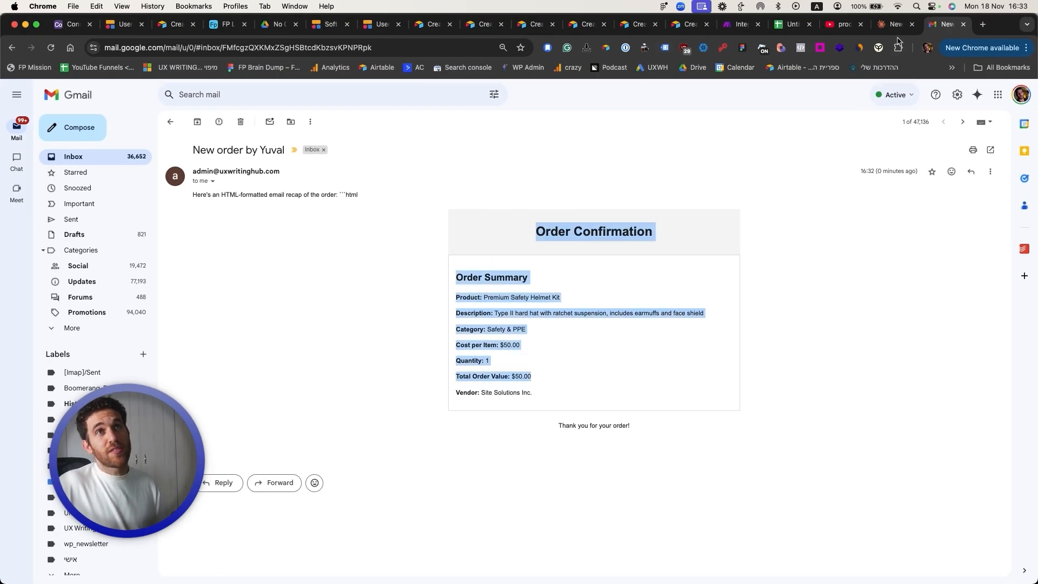
left_click(736, 27)
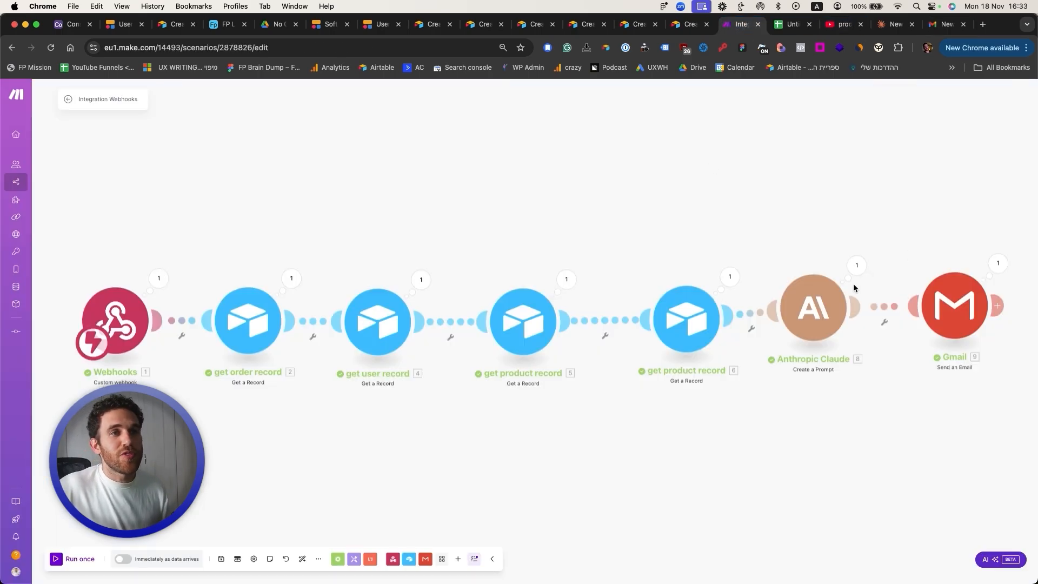
Step: Append 'also mention the order date in the table:' to the Claude prompt and save
left_click(813, 307)
left_click(960, 481)
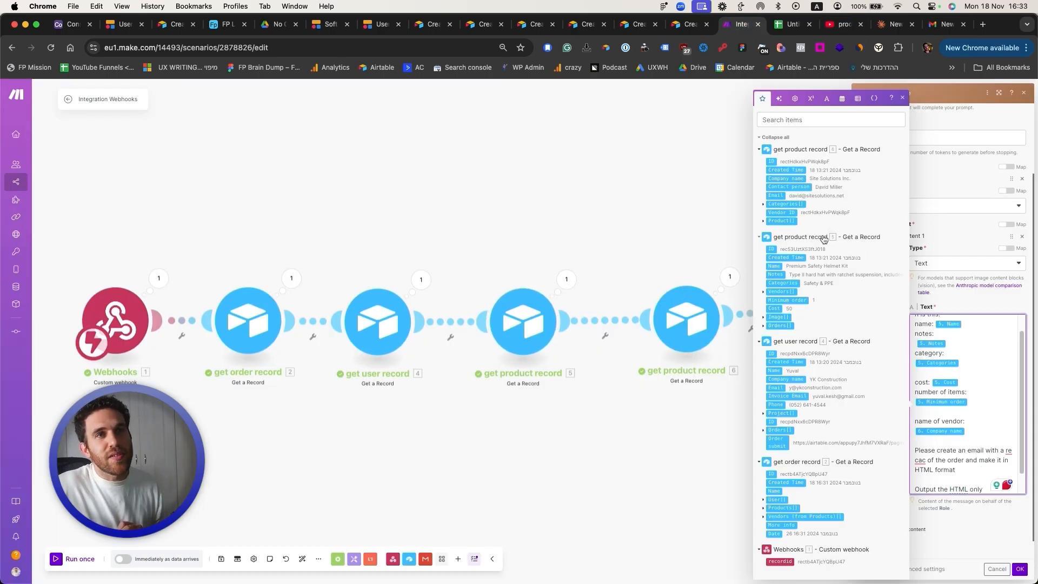
left_click(762, 291)
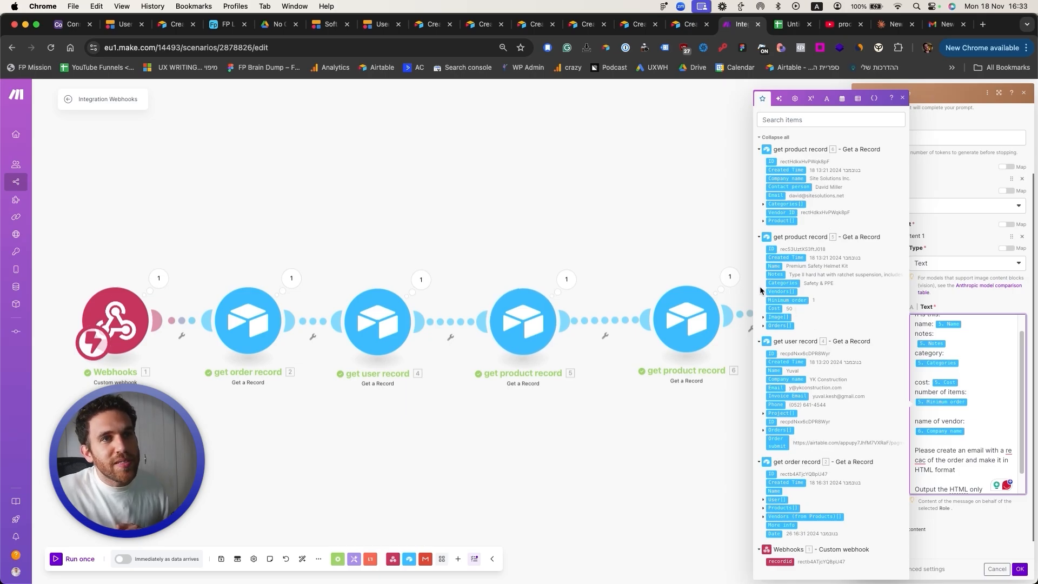
type("also mention the order date in the table:")
left_click(1018, 568)
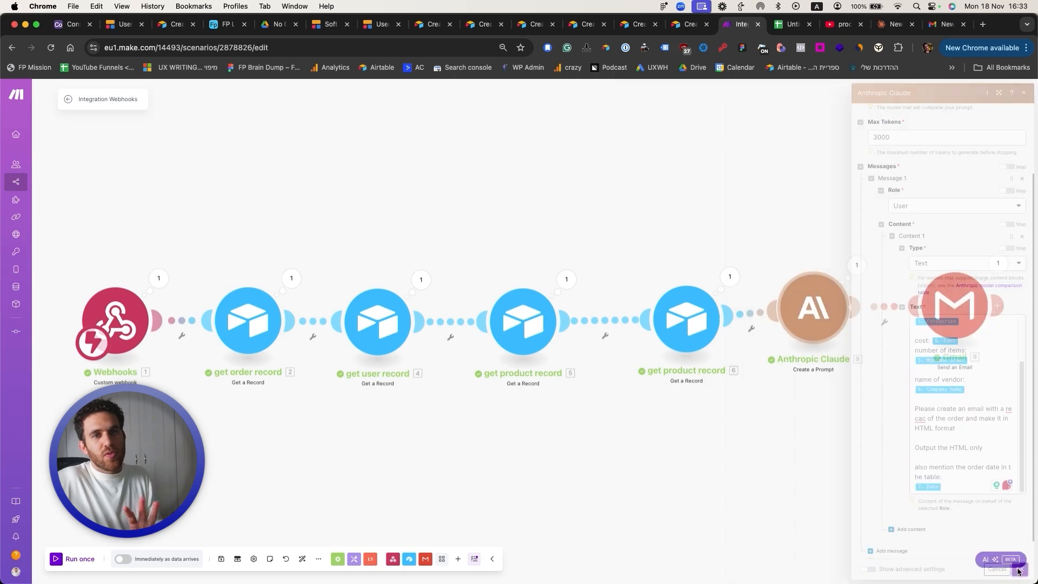
left_click(221, 558)
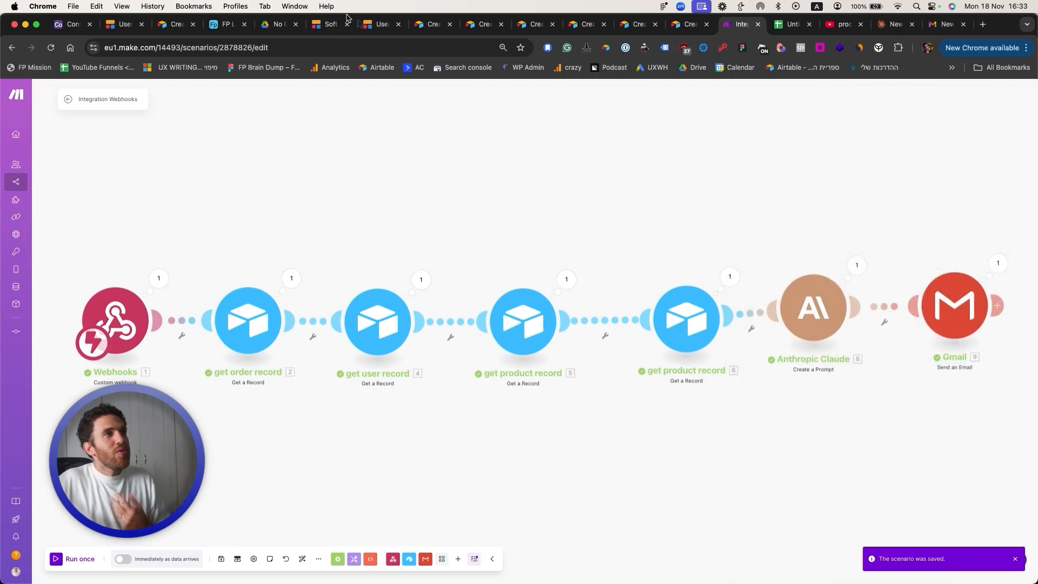
Step: Start a new order from Softr and save the Make scenario again
left_click(378, 24)
scroll(312, 327, "down", 3)
scroll(313, 327, "up", 3)
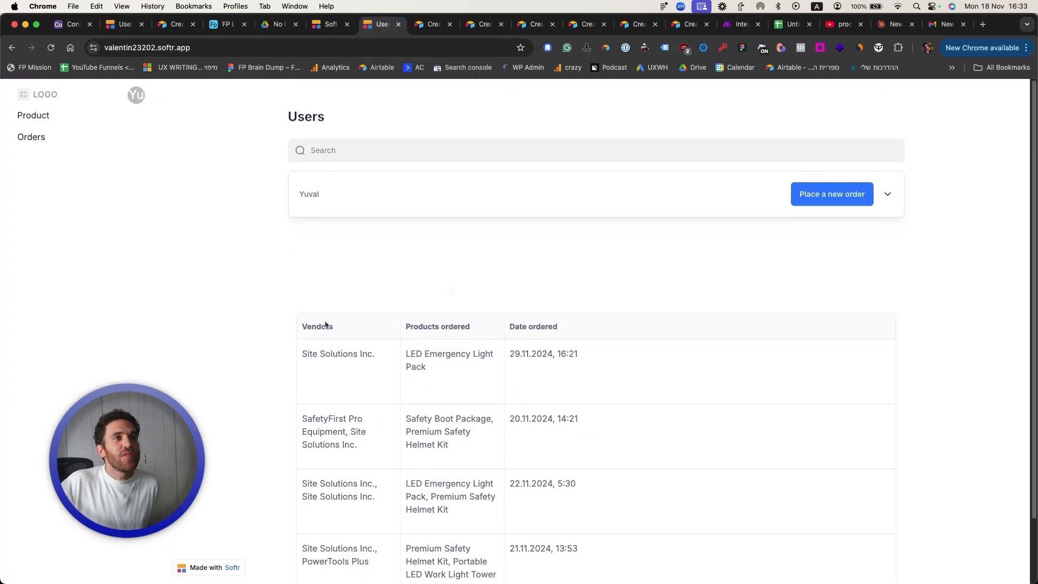
left_click(813, 199)
left_click(747, 24)
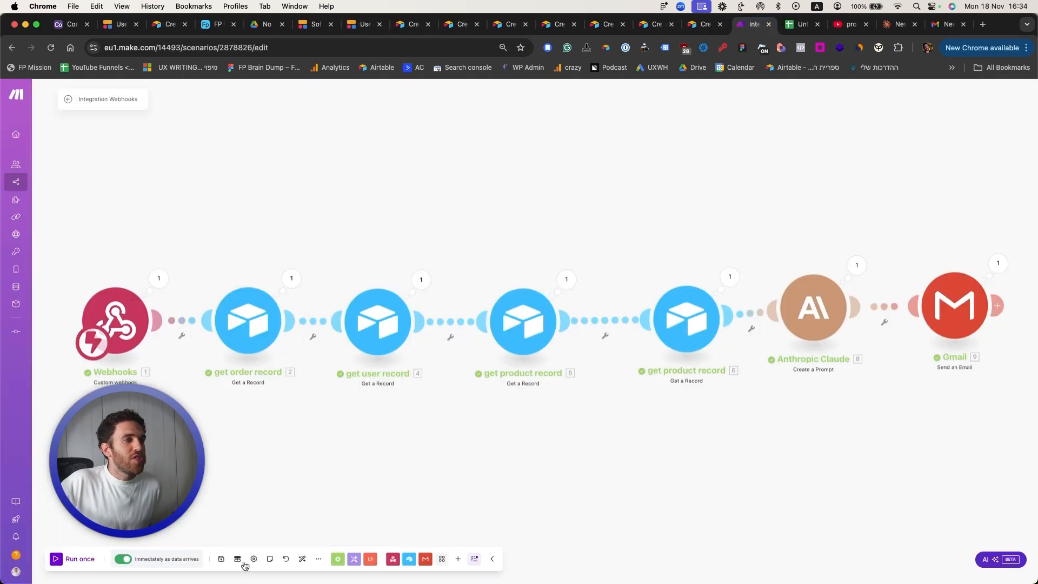
left_click(221, 558)
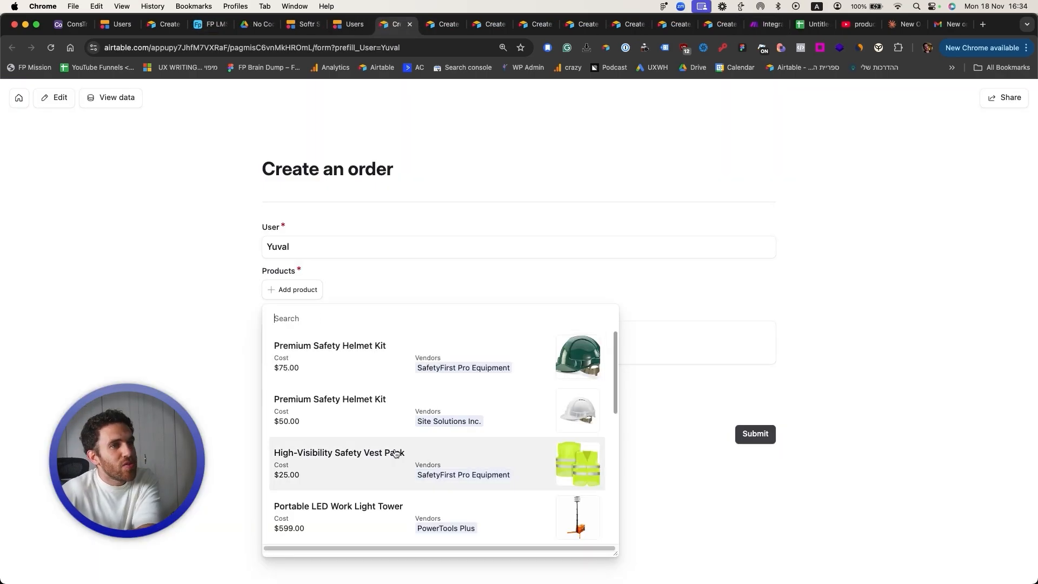
Step: Add the High-Visibility Safety Vest Pack and Traffic Cone Set (10pc) to the order
scroll(396, 454, "down", 1)
left_click(364, 425)
left_click(287, 342)
left_click(404, 494)
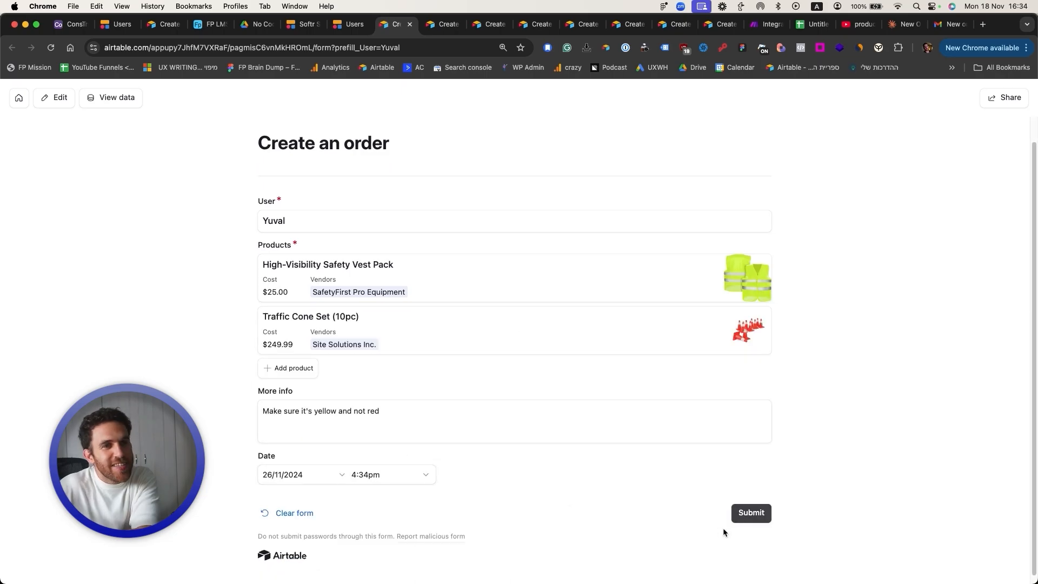
Step: Submit the vest-and-cone order and confirm it appears in Softr's orders table
left_click(740, 514)
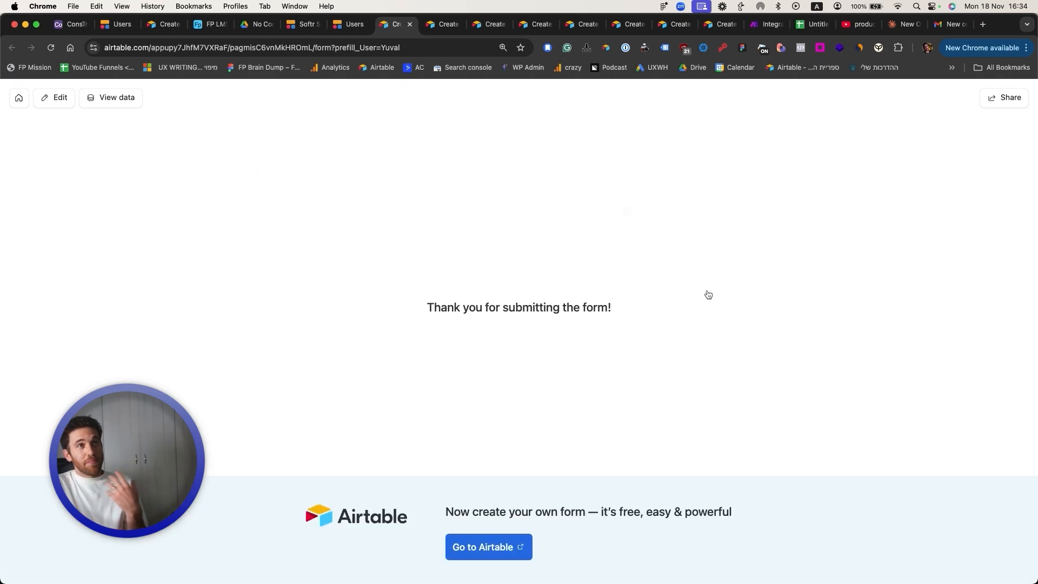
left_click(350, 24)
scroll(342, 256, "down", 3)
key("super+r")
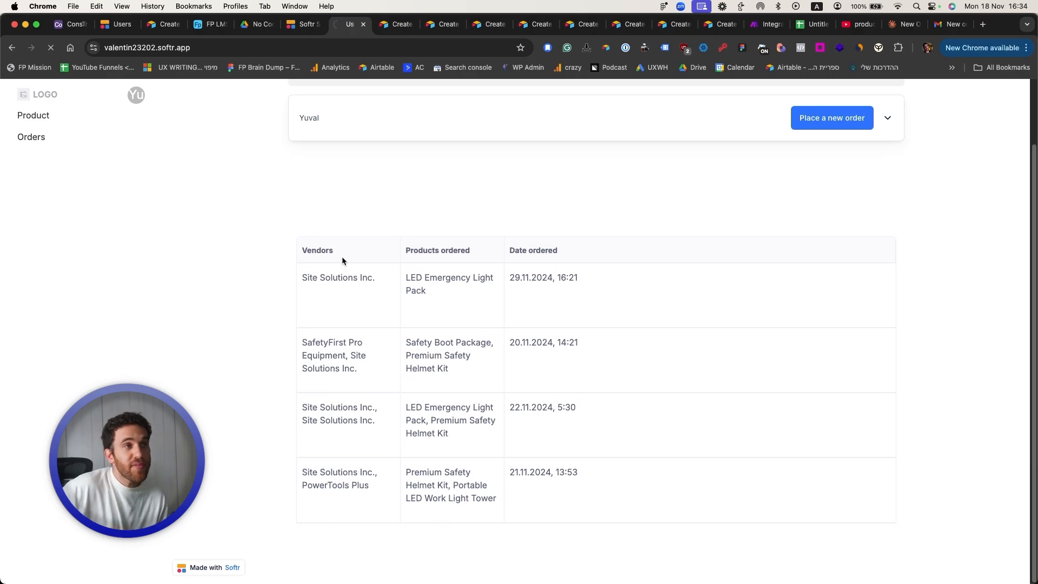
left_click_drag(412, 482, 463, 481)
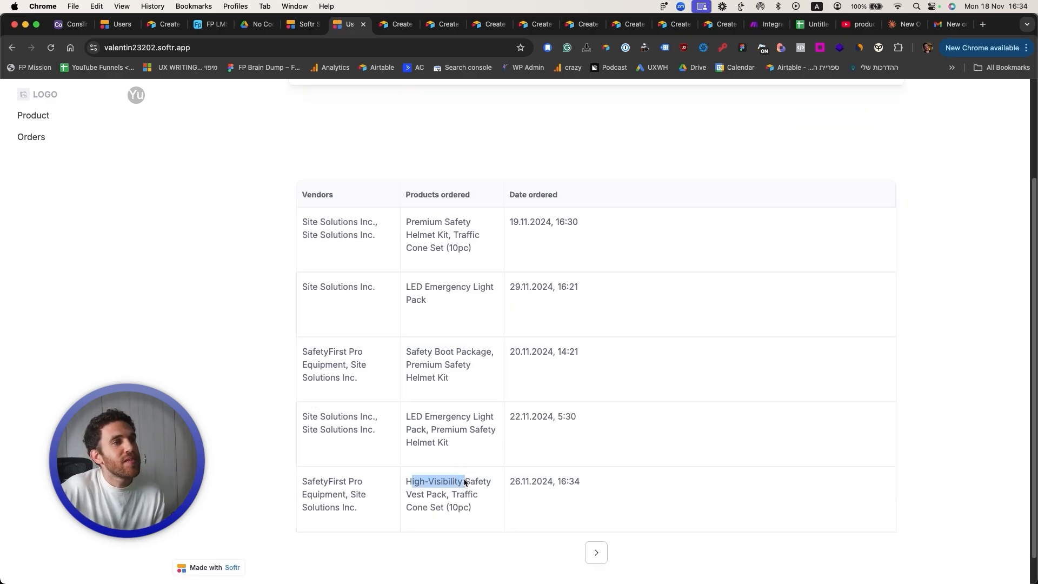
left_click(457, 499)
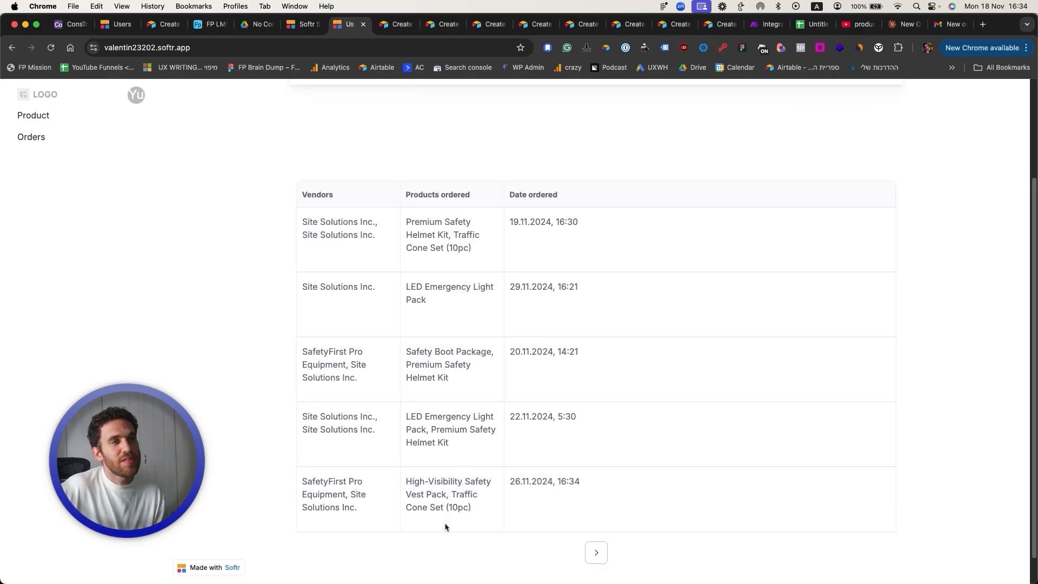
left_click(952, 24)
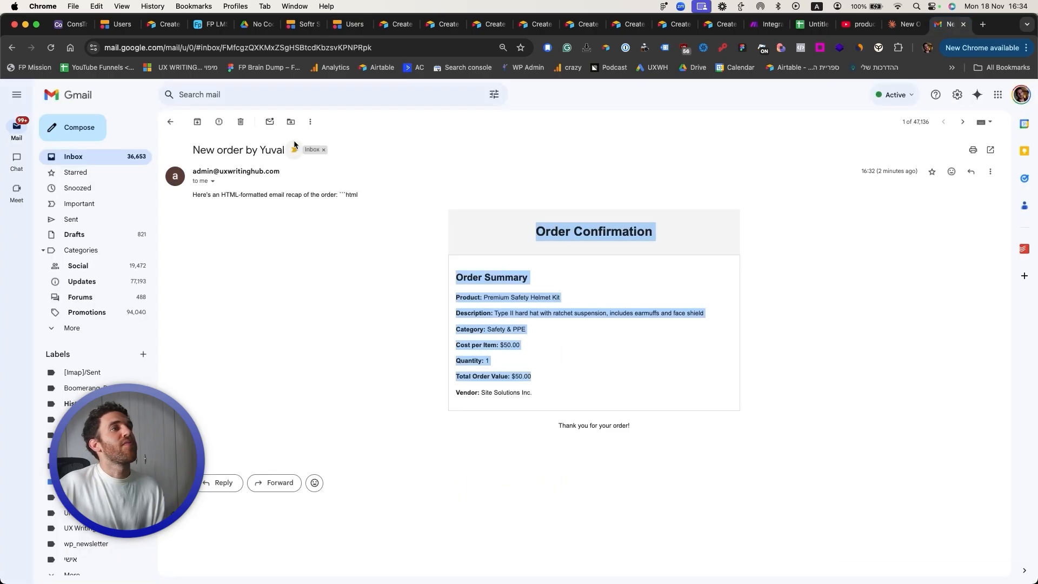
Step: Check the Order Date row in the newest $250.00 vest order email
left_click(120, 157)
left_click(238, 220)
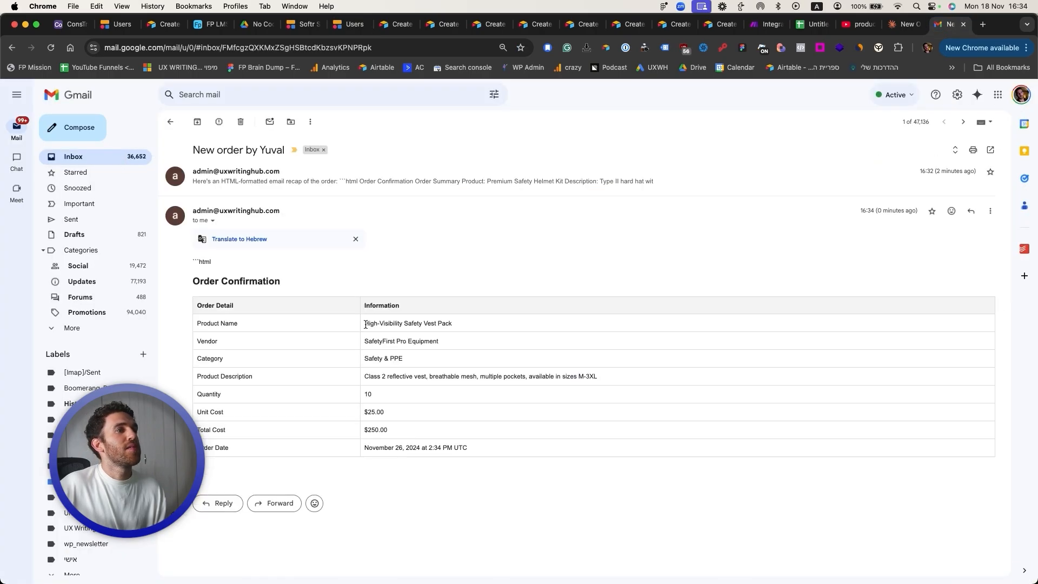
left_click_drag(329, 319, 352, 438)
left_click(392, 425)
left_click_drag(439, 445, 257, 443)
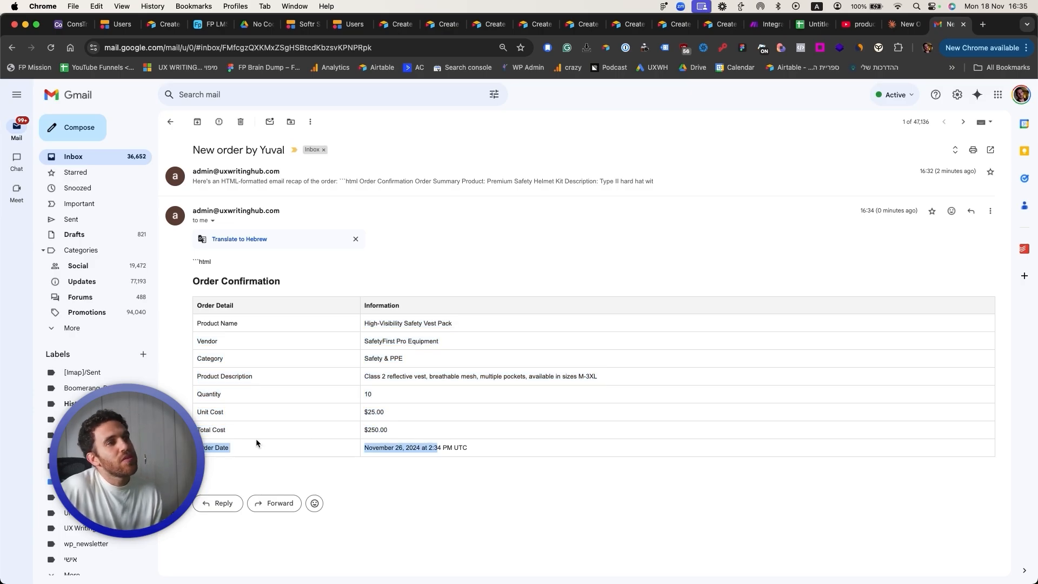
left_click(193, 446)
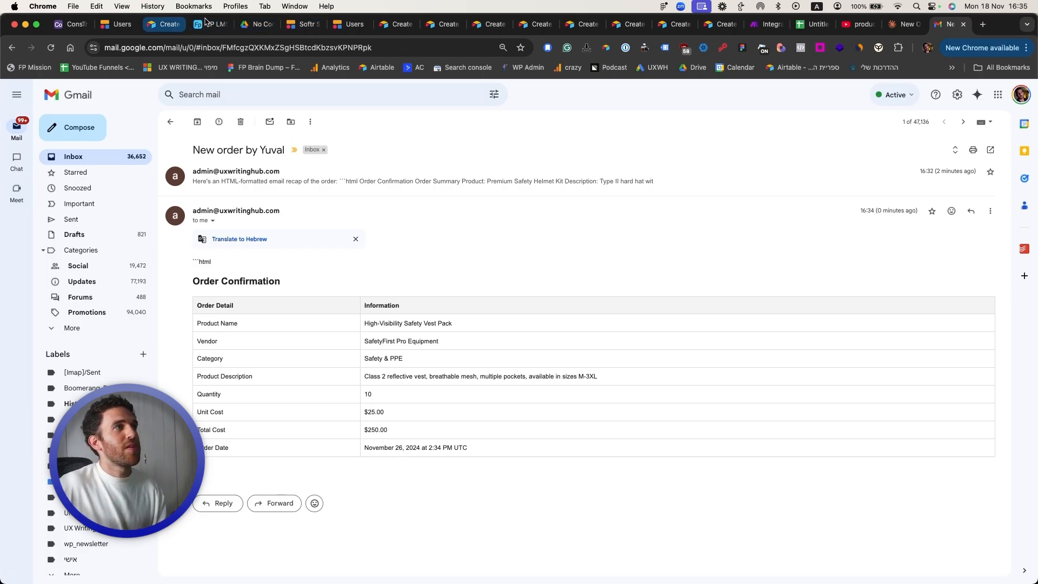
left_click(769, 24)
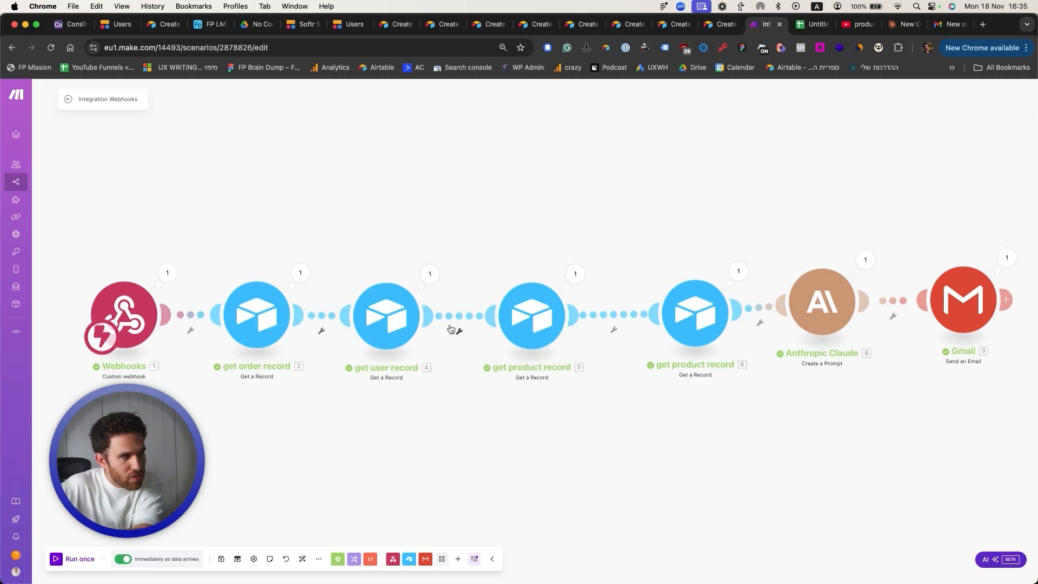
Step: Pan the canvas slightly and save the scenario once more
scroll(676, 428, "down", 2)
mouse_move(677, 428)
left_mouse_down()
mouse_move(516, 428)
mouse_move(663, 429)
left_mouse_up()
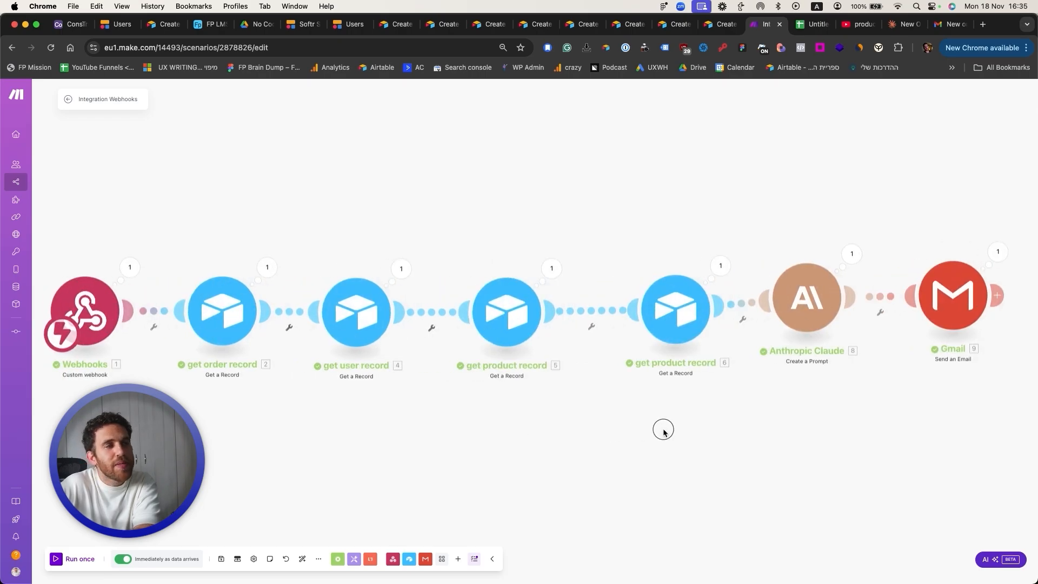
left_click(221, 559)
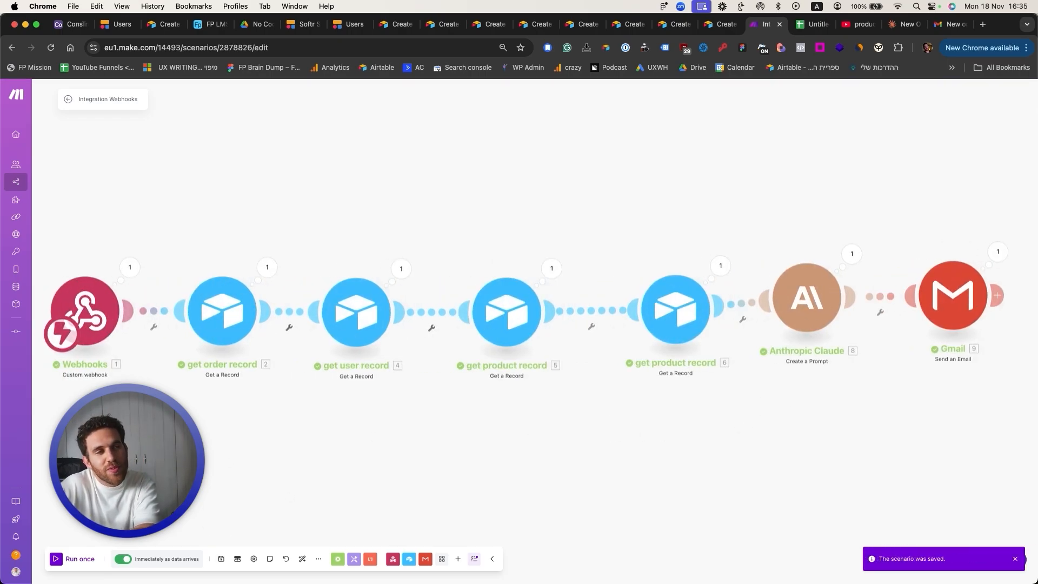